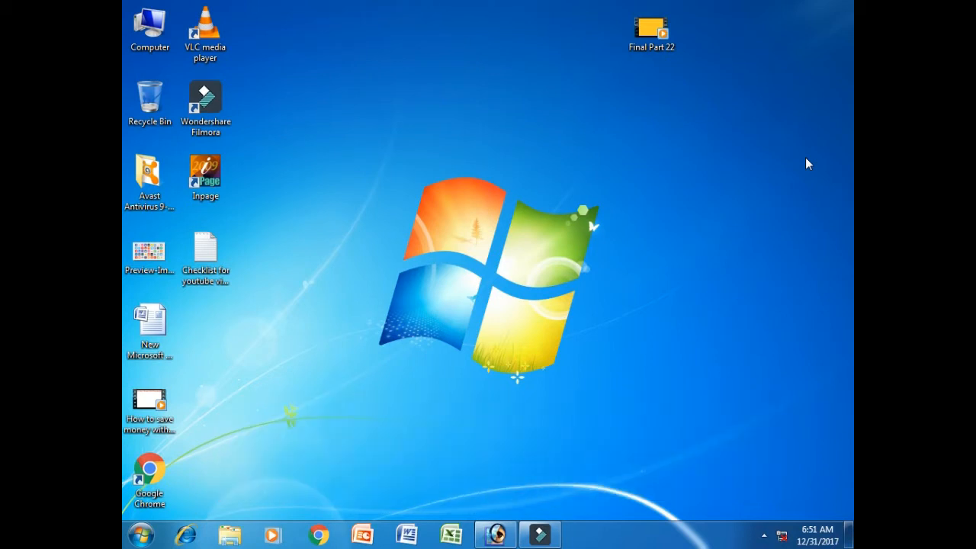
Step: Switch to Adobe Photoshop
{"action": "left_click", "coordinate": [496, 535]}
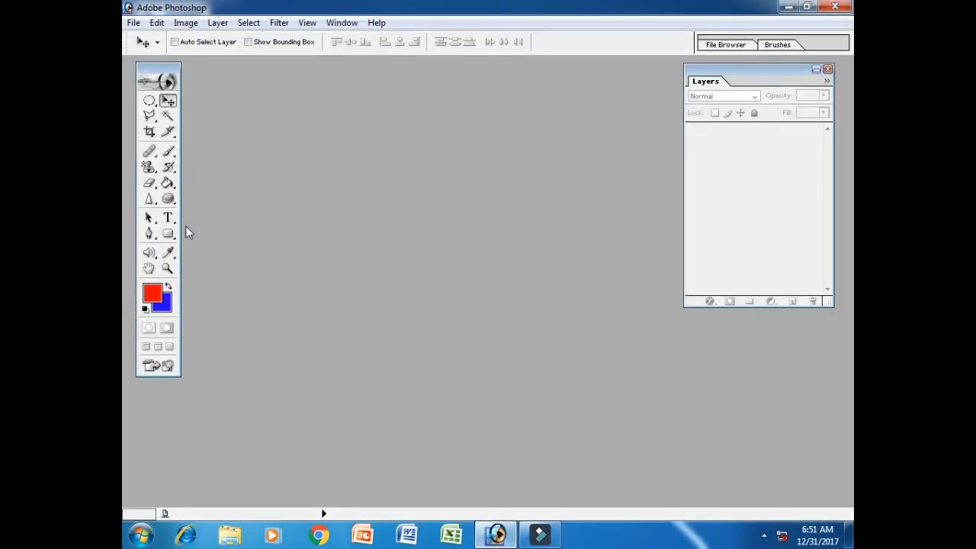
{"action": "left_click", "coordinate": [156, 23]}
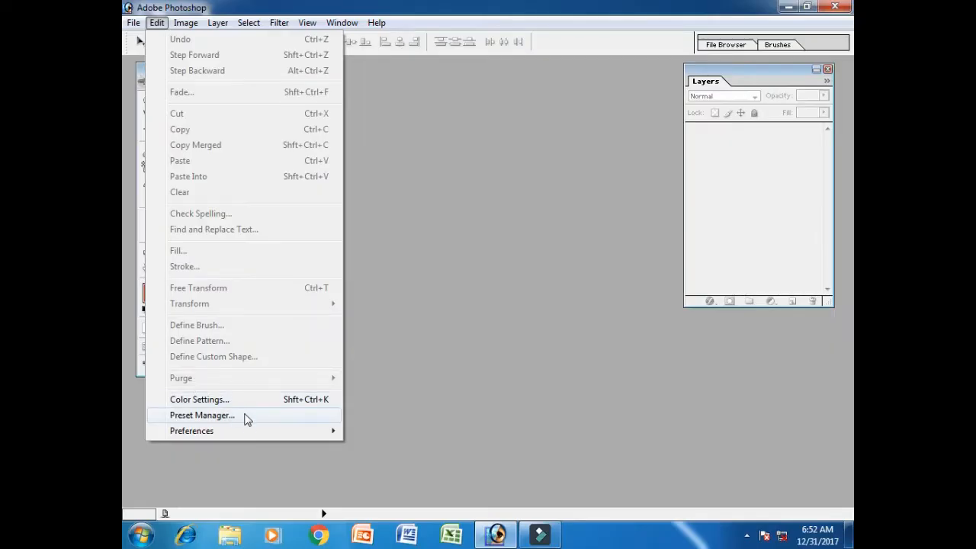
{"action": "mouse_move", "coordinate": [211, 432]}
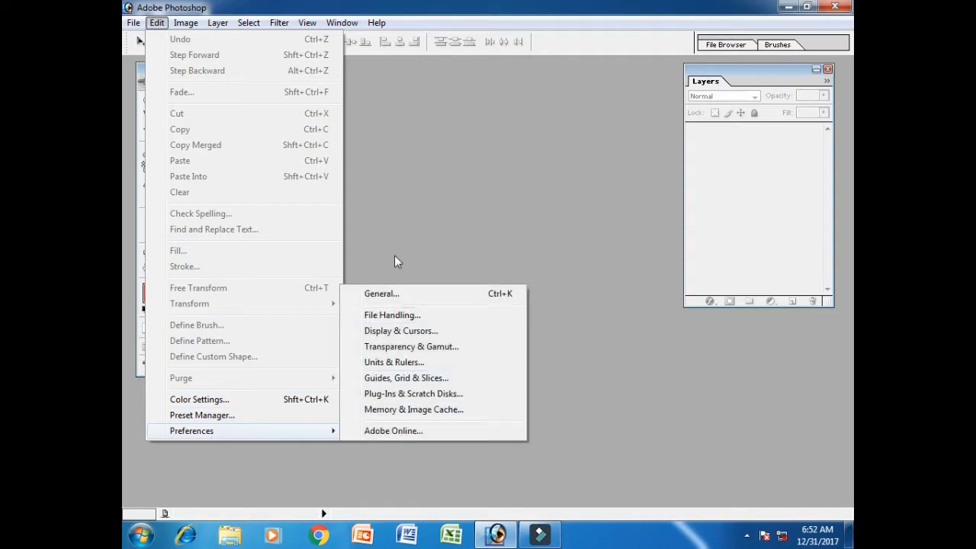
{"action": "left_click", "coordinate": [452, 135]}
{"action": "left_click", "coordinate": [156, 22]}
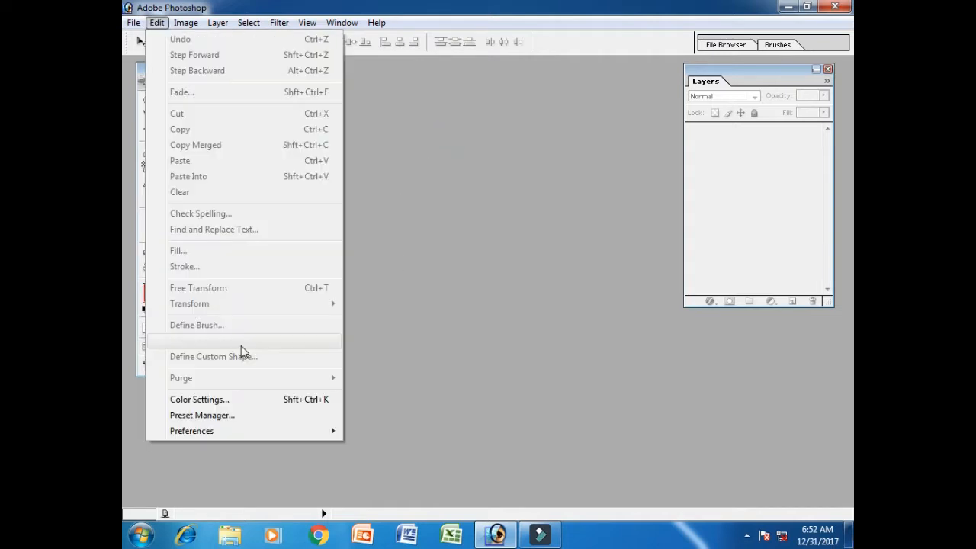
{"action": "left_click", "coordinate": [481, 204]}
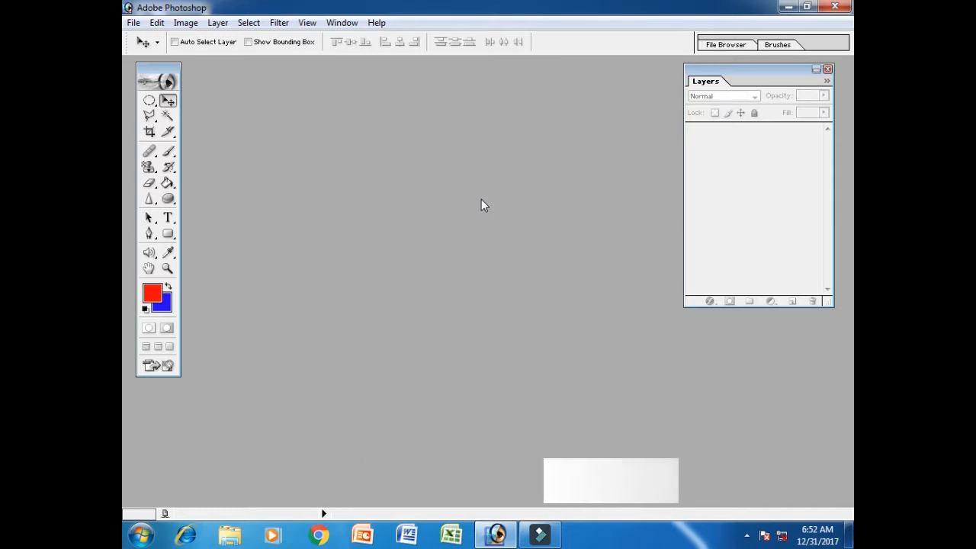
Step: Create a white 1280 x 720 pixel RGB document at 72 pixels/inch and move the Layers palette clear of the canvas
{"action": "left_click", "coordinate": [133, 24]}
{"action": "left_click", "coordinate": [173, 42]}
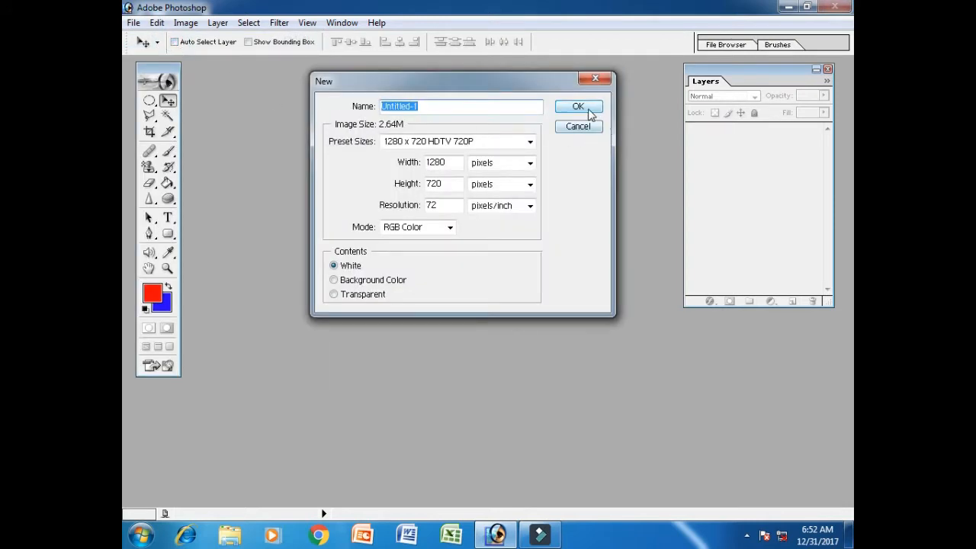
{"action": "left_click", "coordinate": [578, 107]}
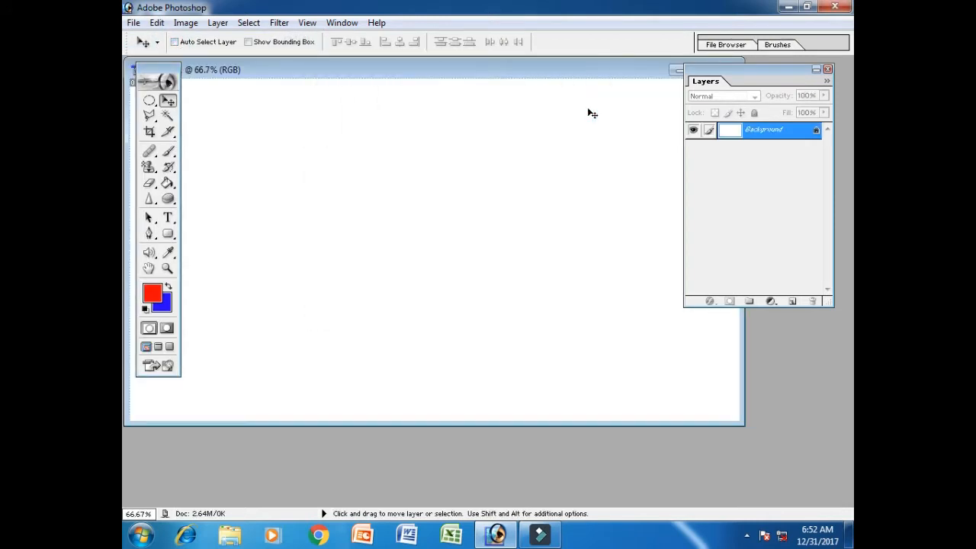
{"action": "left_click_drag", "start_coordinate": [711, 75], "coordinate": [792, 68]}
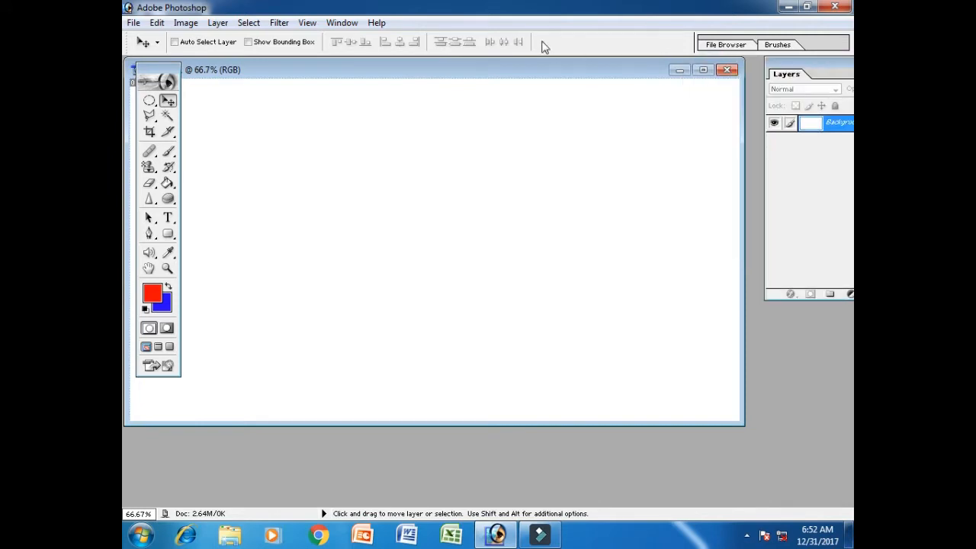
Step: Start opening an image and browse up from folder 05 to the YouTube Channel folder
{"action": "left_click", "coordinate": [133, 23]}
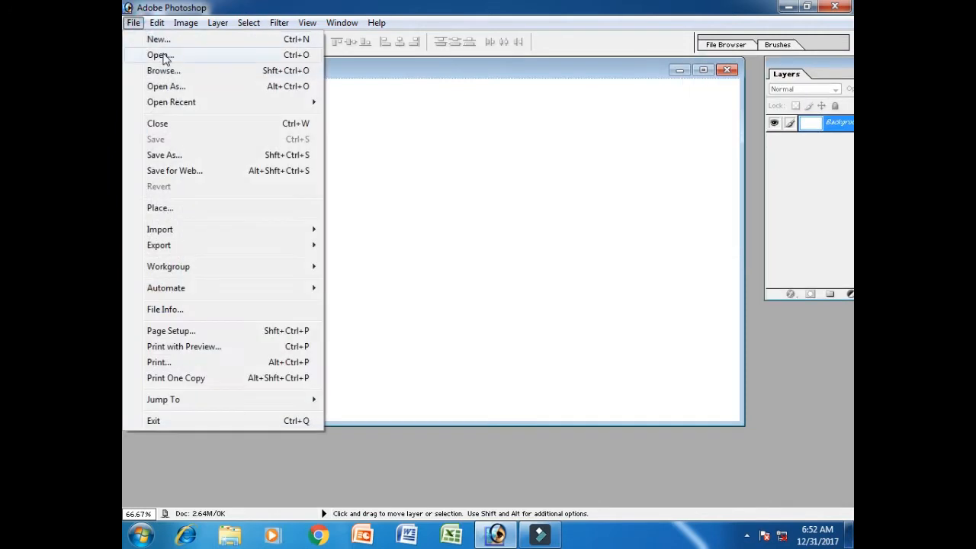
{"action": "left_click", "coordinate": [160, 55]}
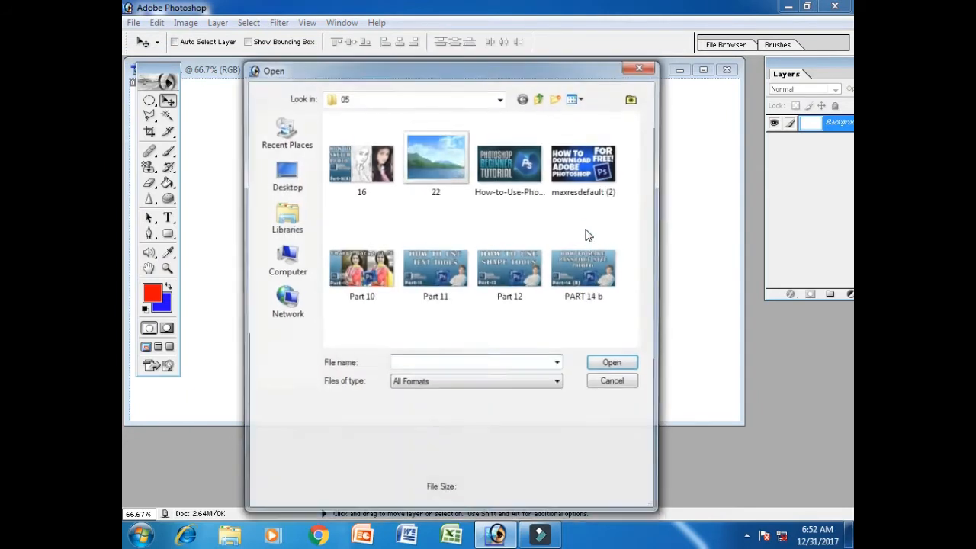
{"action": "left_click", "coordinate": [539, 98]}
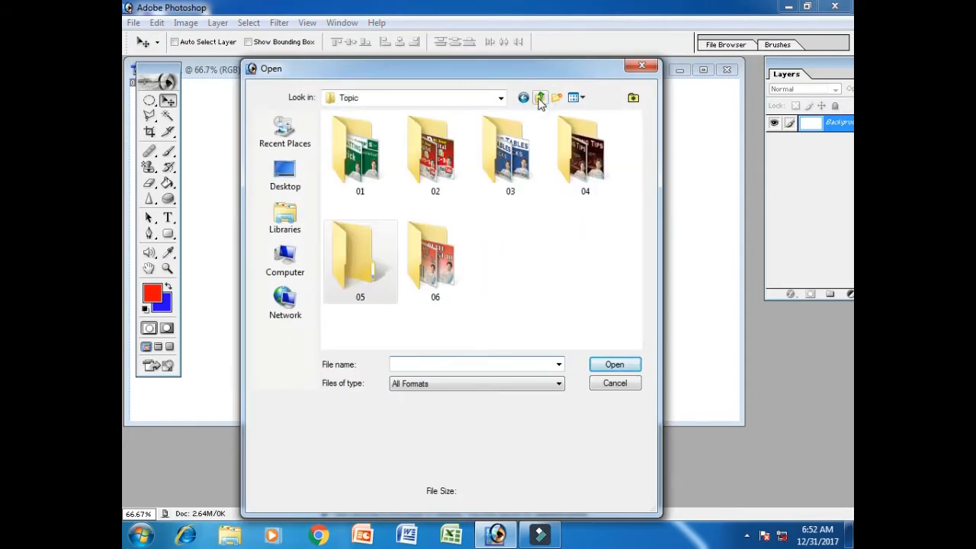
{"action": "left_click", "coordinate": [539, 98]}
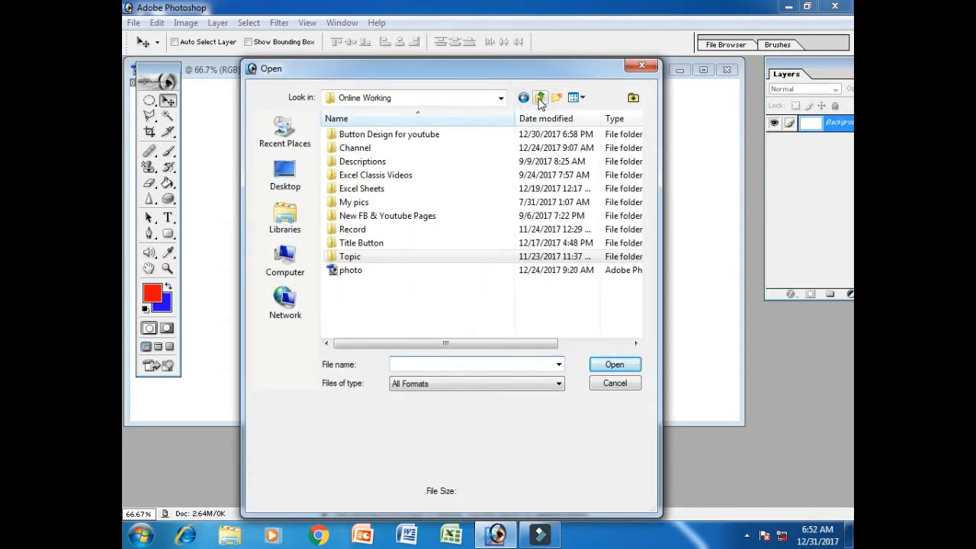
{"action": "left_click", "coordinate": [539, 98]}
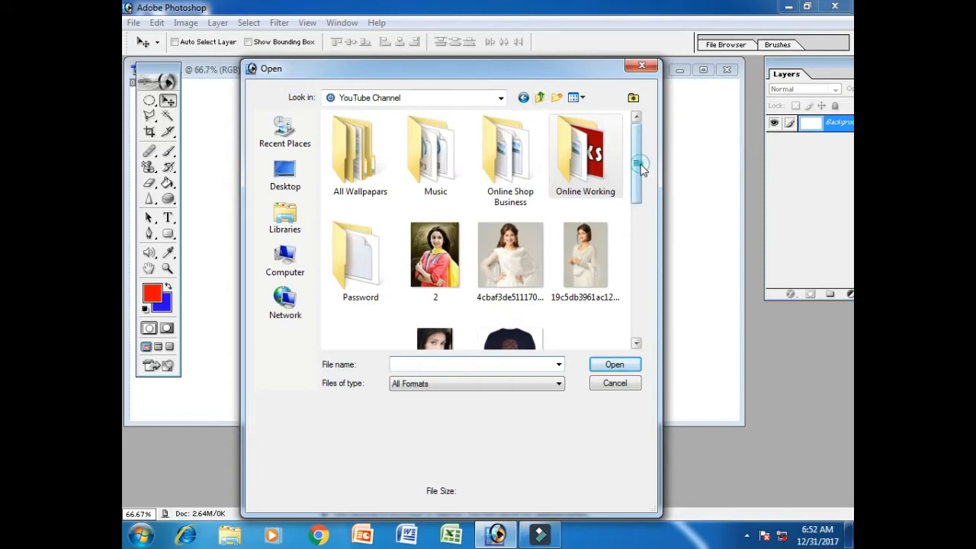
Step: Open the green bamboo image named download and close it again
{"action": "left_click_drag", "start_coordinate": [641, 168], "coordinate": [639, 239]}
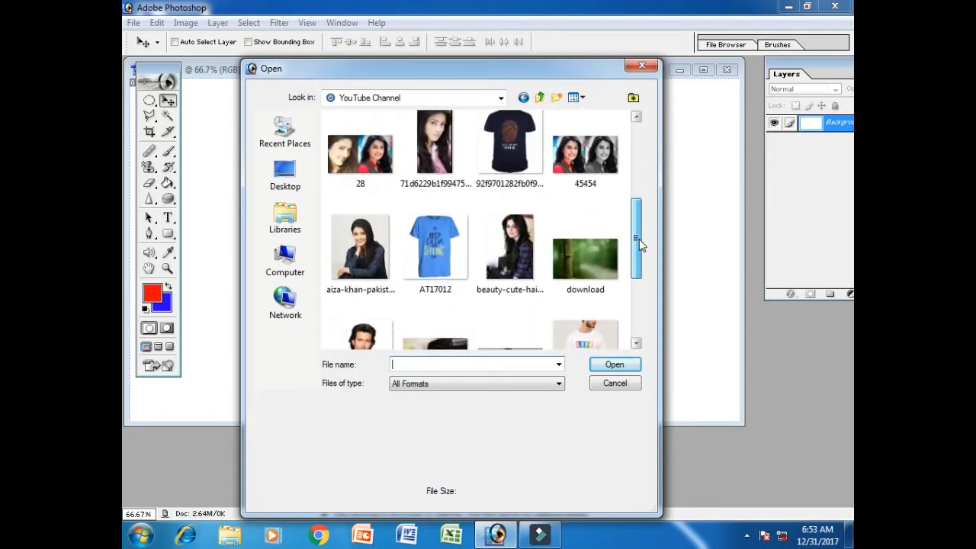
{"action": "left_click", "coordinate": [600, 241]}
{"action": "left_click", "coordinate": [616, 365]}
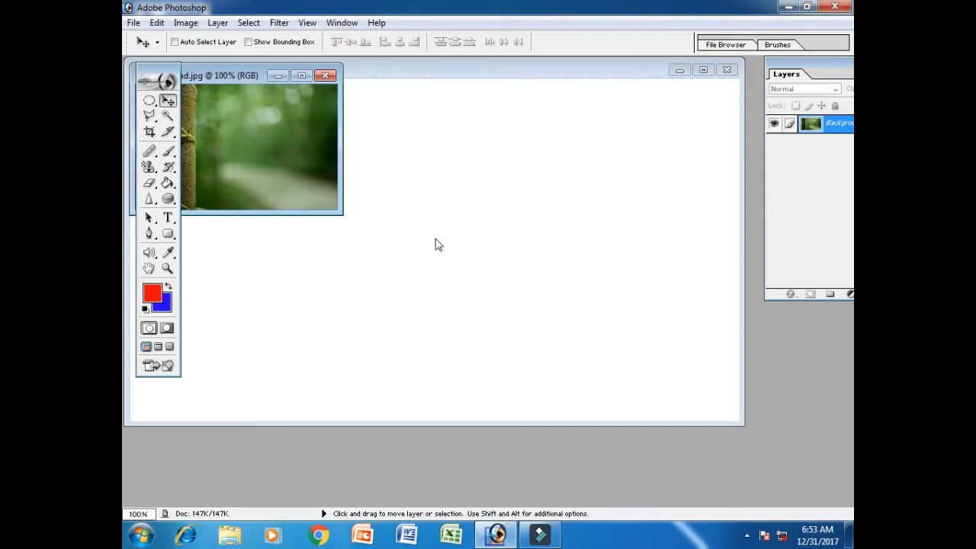
{"action": "left_click", "coordinate": [328, 75]}
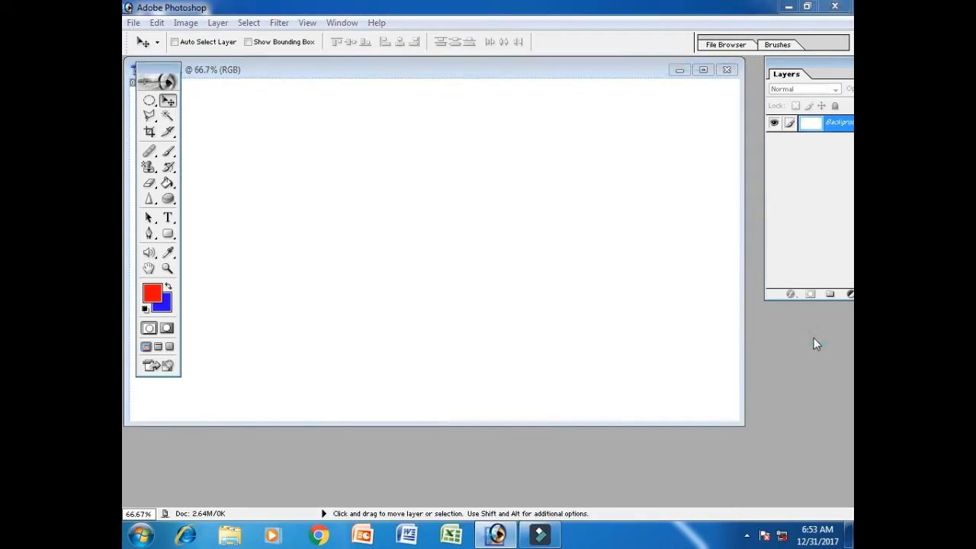
Step: Open image 09 from the Animal Wallpapers folder inside All Wallpapars and move its window clear of the toolbox
{"action": "double_click", "coordinate": [814, 339]}
{"action": "double_click", "coordinate": [369, 158]}
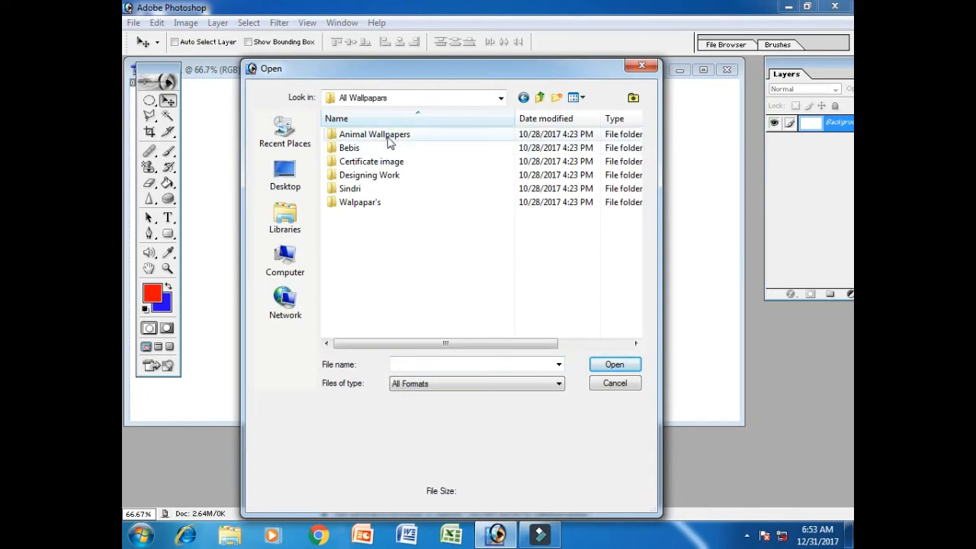
{"action": "left_click", "coordinate": [388, 140]}
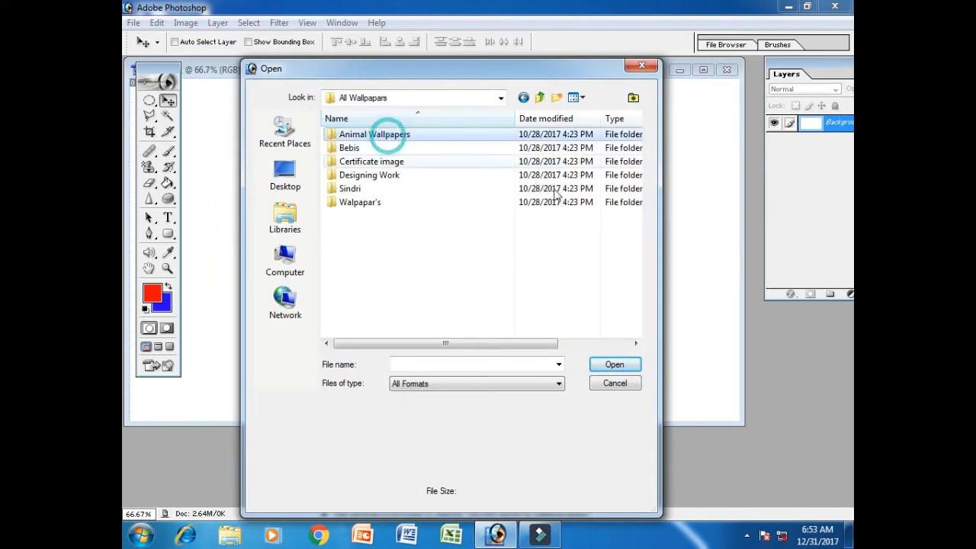
{"action": "left_click", "coordinate": [614, 365]}
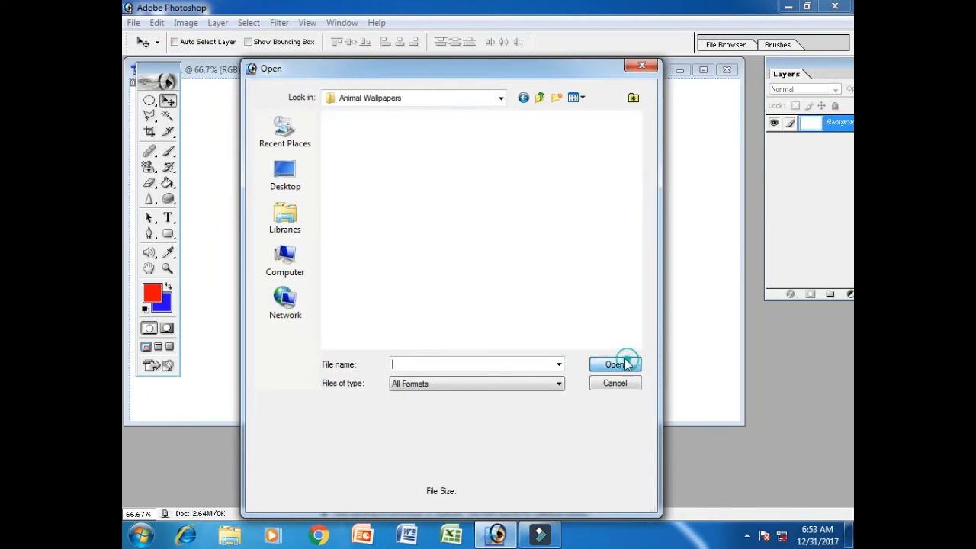
{"action": "left_click_drag", "start_coordinate": [635, 164], "coordinate": [637, 196]}
{"action": "left_click", "coordinate": [362, 238]}
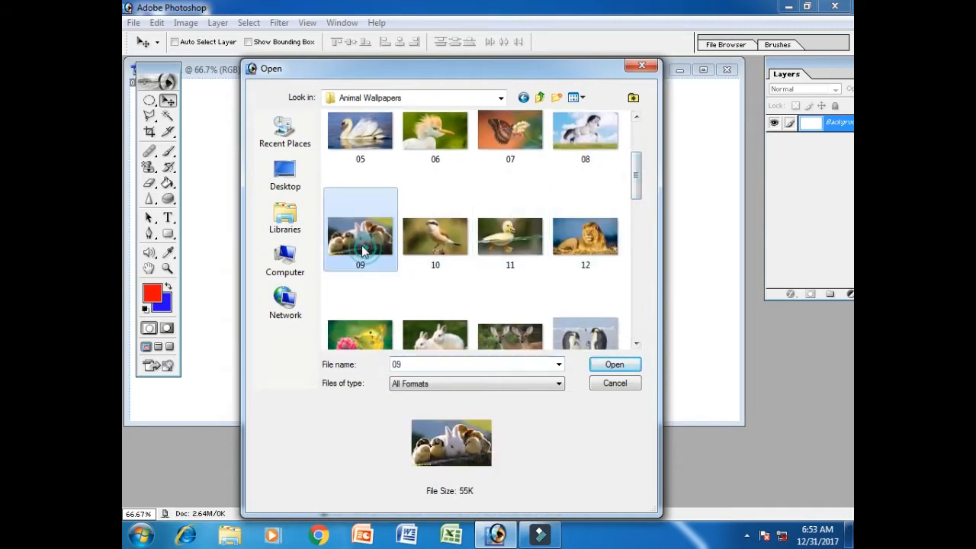
{"action": "left_click", "coordinate": [615, 365]}
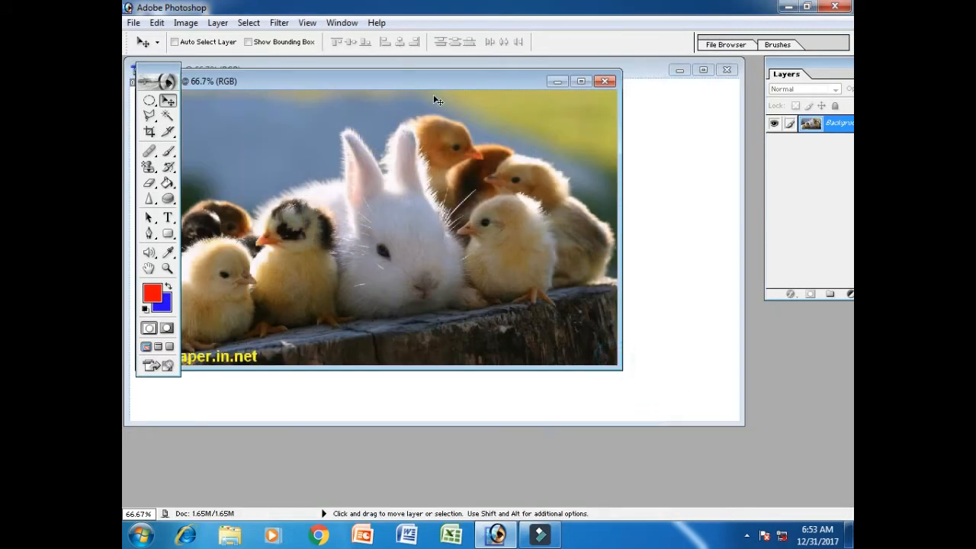
{"action": "left_click_drag", "start_coordinate": [426, 81], "coordinate": [528, 109]}
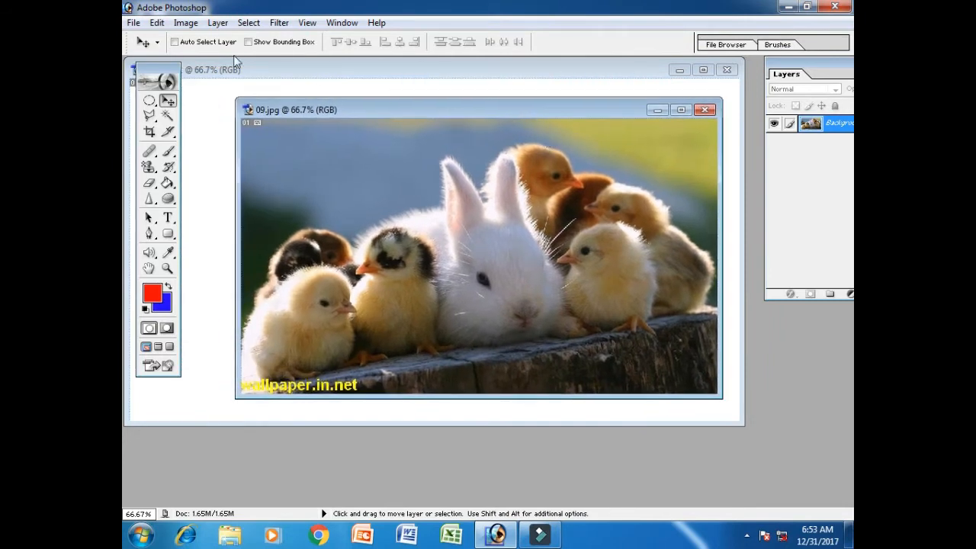
Step: Select a rectangular area of 09.jpg above the chicks and beside the rabbit's ears with the Rectangular Marquee tool
{"action": "left_click", "coordinate": [152, 24]}
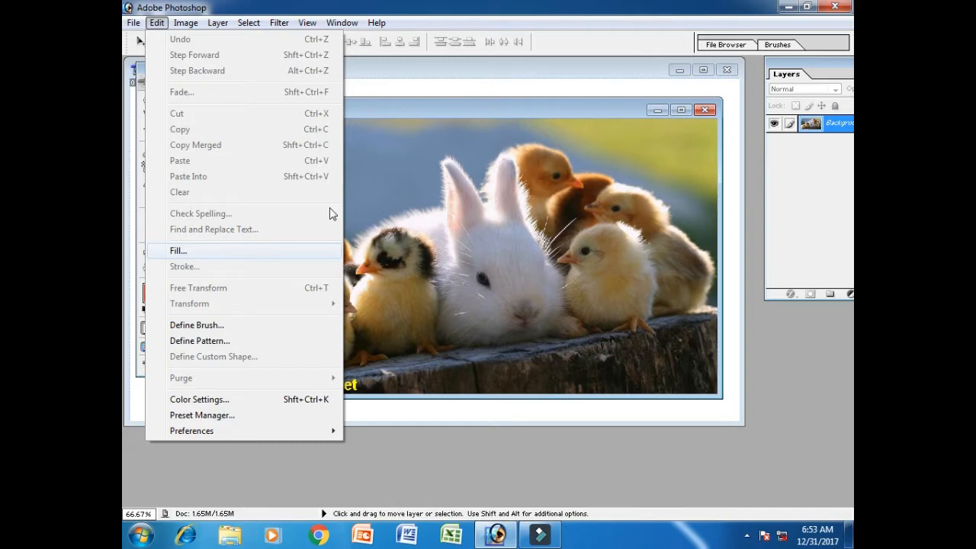
{"action": "left_click", "coordinate": [496, 103]}
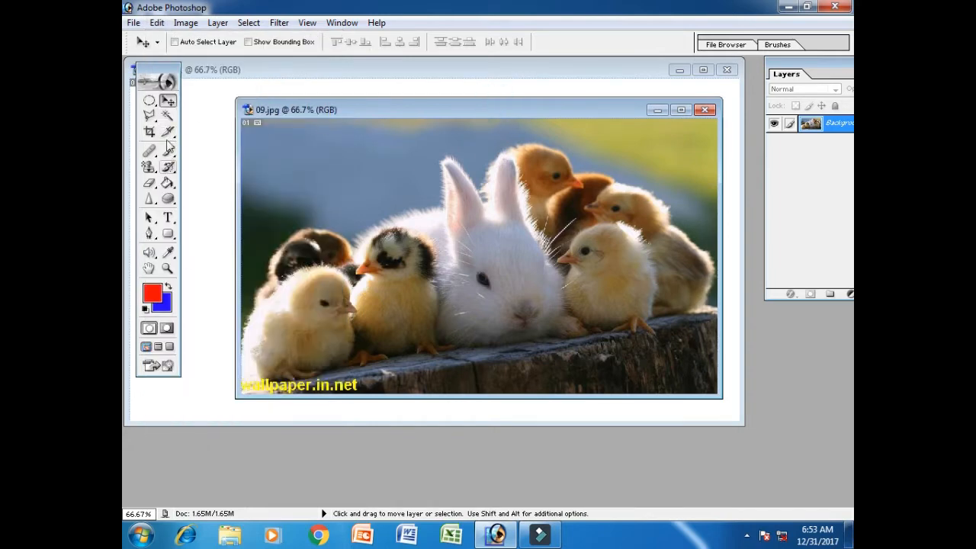
{"action": "left_click_drag", "start_coordinate": [149, 100], "coordinate": [251, 106]}
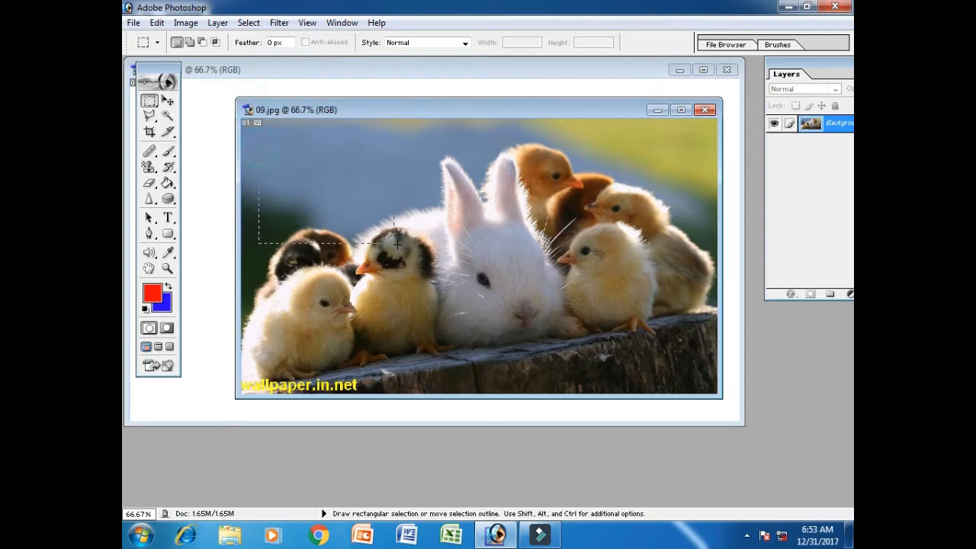
{"action": "left_click_drag", "start_coordinate": [429, 241], "coordinate": [428, 244]}
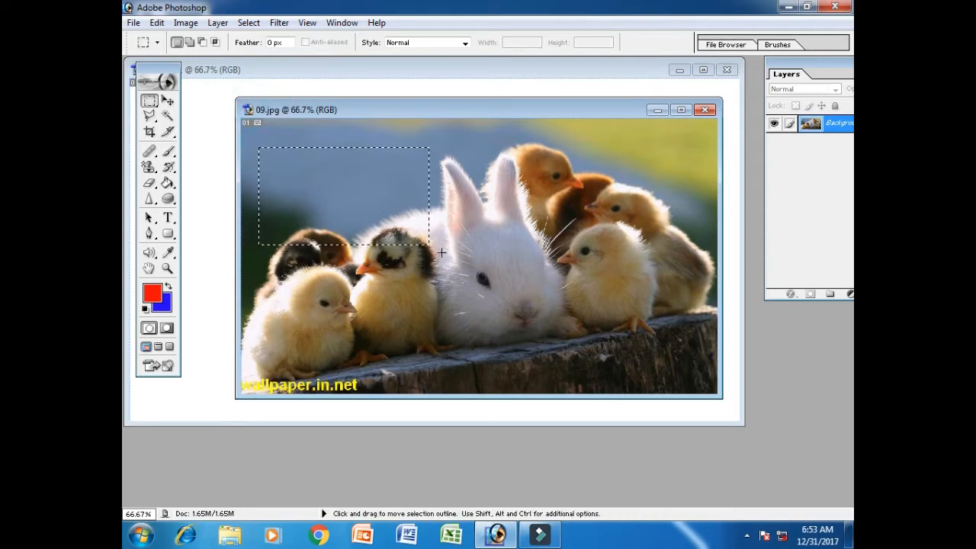
Step: Fill the rectangular selection with the Foreground Color in Normal mode at 100% opacity, and undo the fill
{"action": "left_click", "coordinate": [157, 23]}
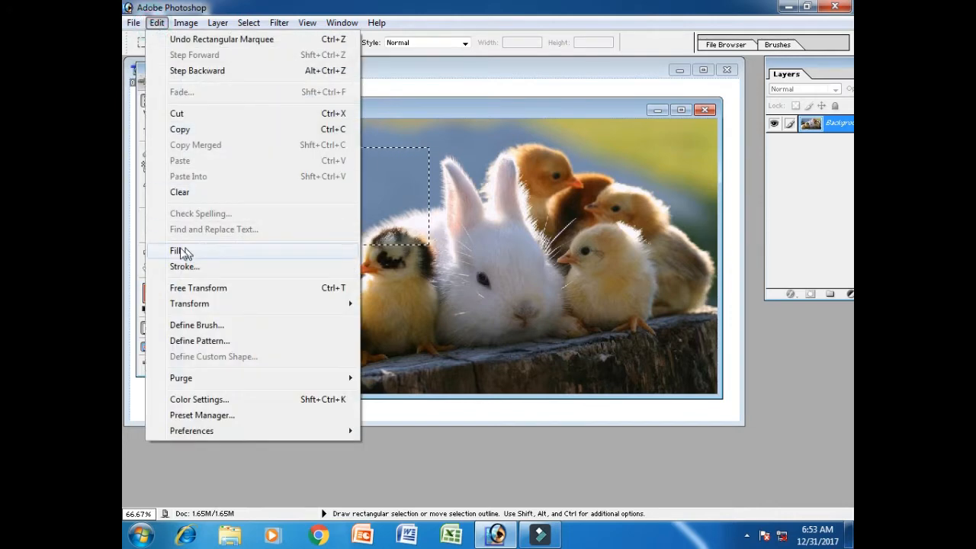
{"action": "left_click", "coordinate": [226, 250]}
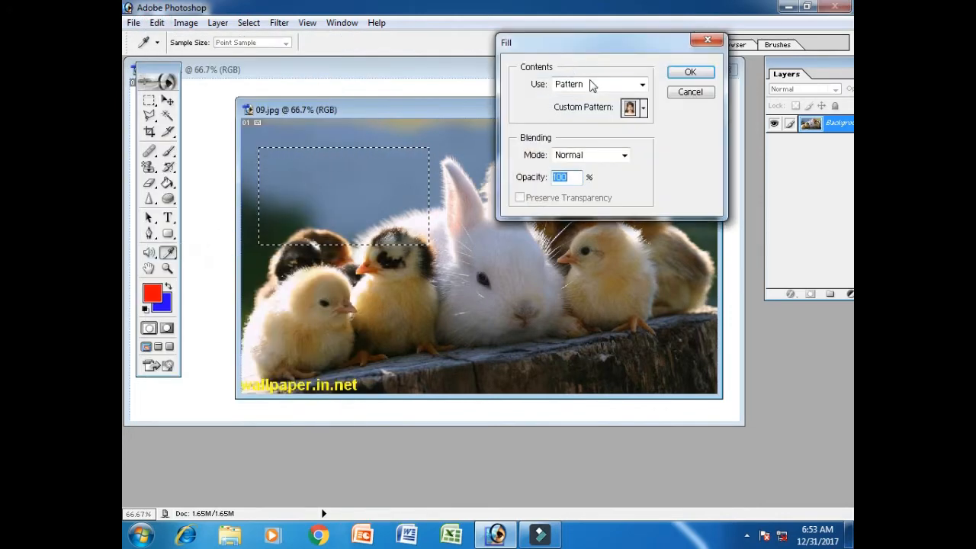
{"action": "left_click", "coordinate": [587, 83]}
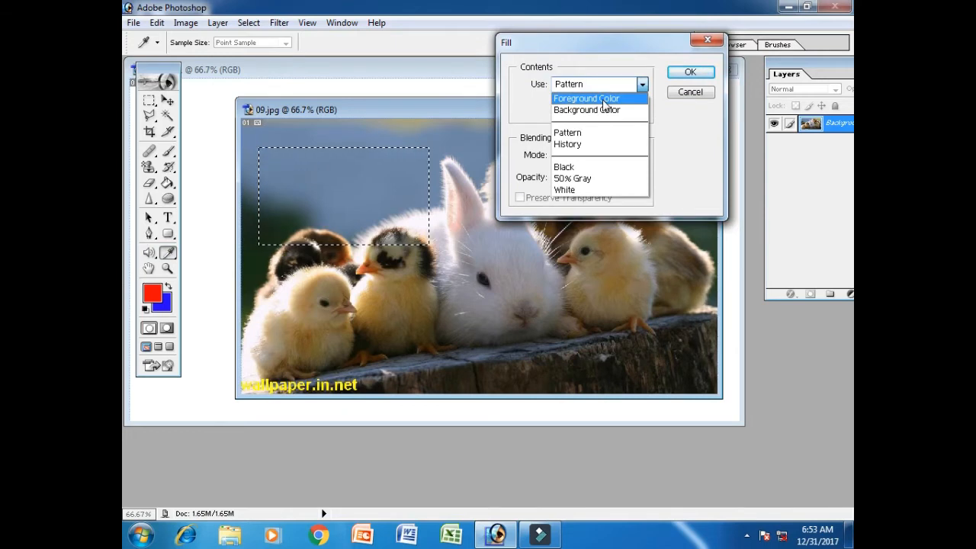
{"action": "left_click", "coordinate": [604, 105]}
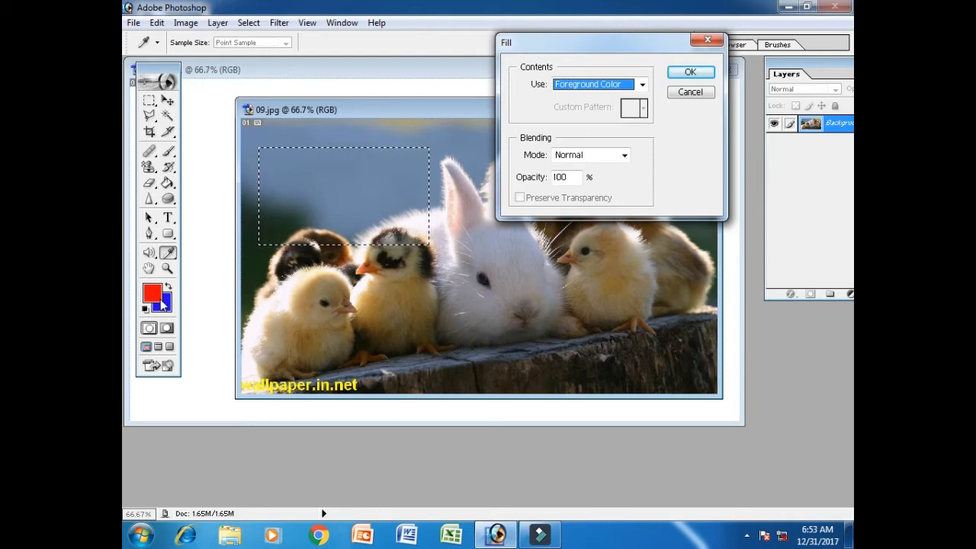
{"action": "left_click", "coordinate": [595, 83]}
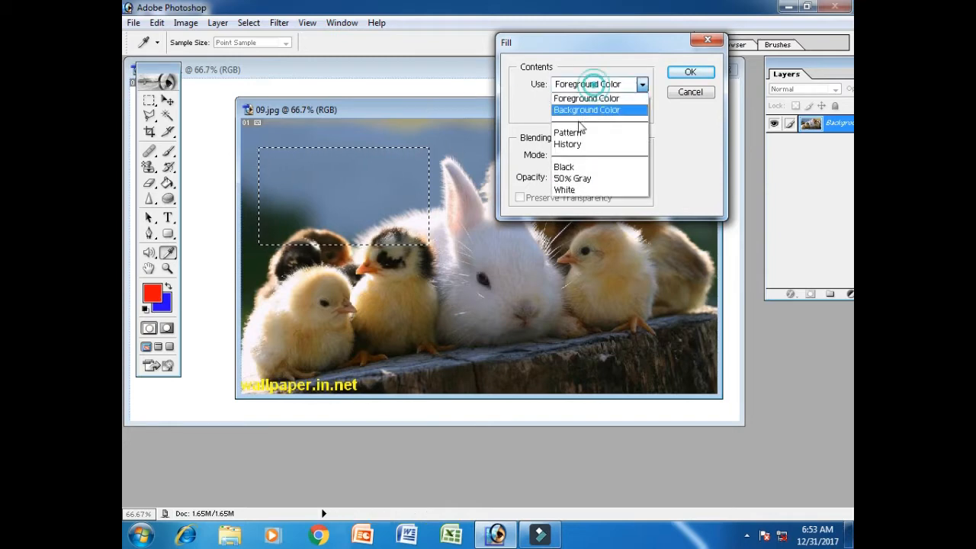
{"action": "left_click", "coordinate": [582, 97]}
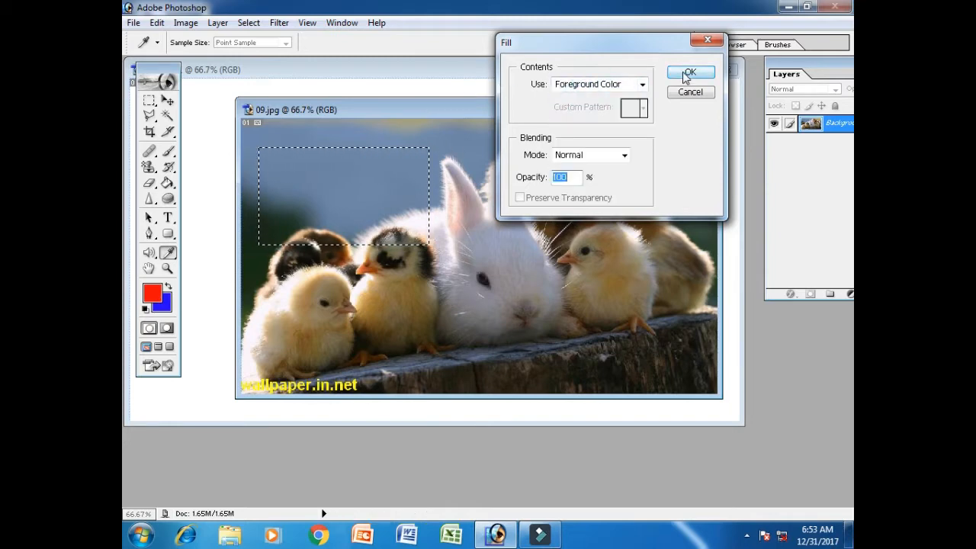
{"action": "left_click", "coordinate": [686, 73]}
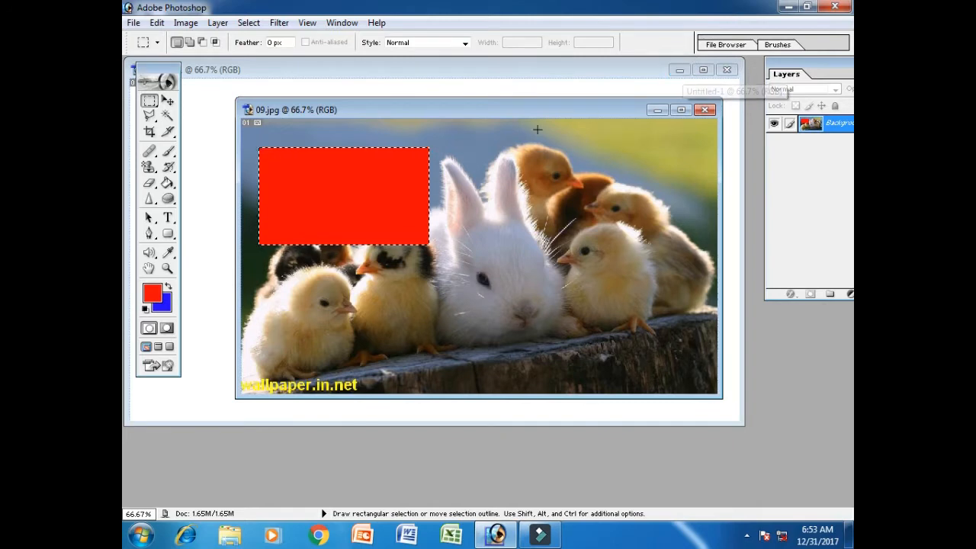
{"action": "key", "text": "ctrl"}
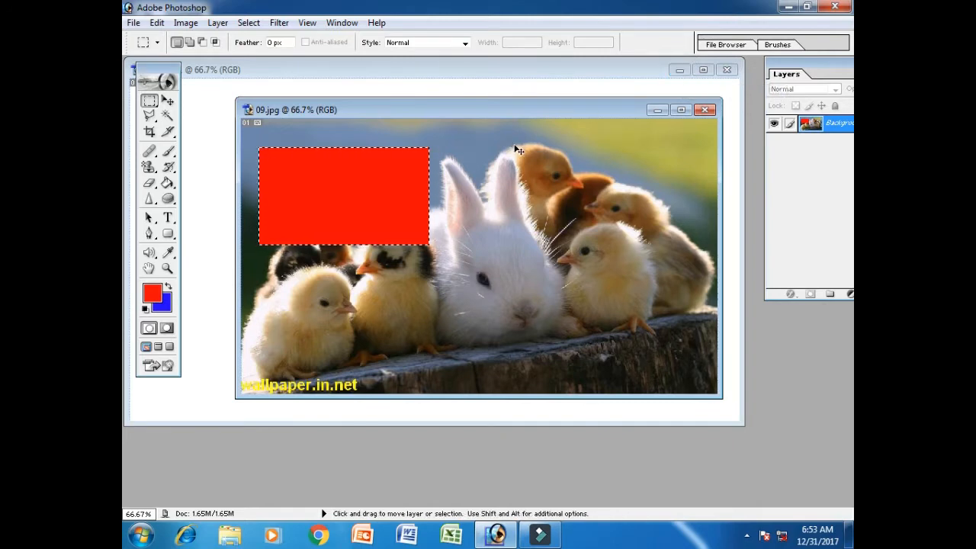
Step: Fill the rectangular selection with the Background Color in Normal mode at 100% opacity, and undo the fill
{"action": "left_click", "coordinate": [156, 23]}
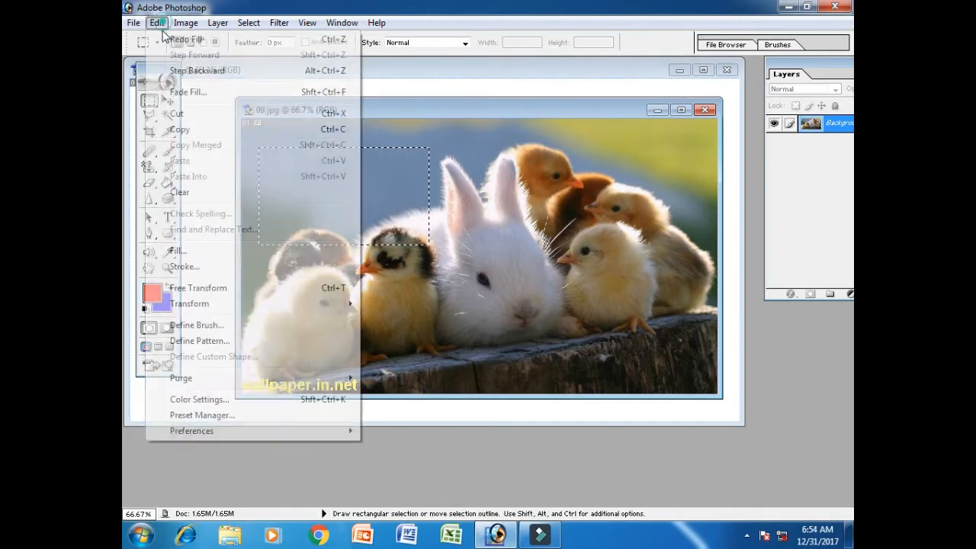
{"action": "left_click", "coordinate": [208, 250]}
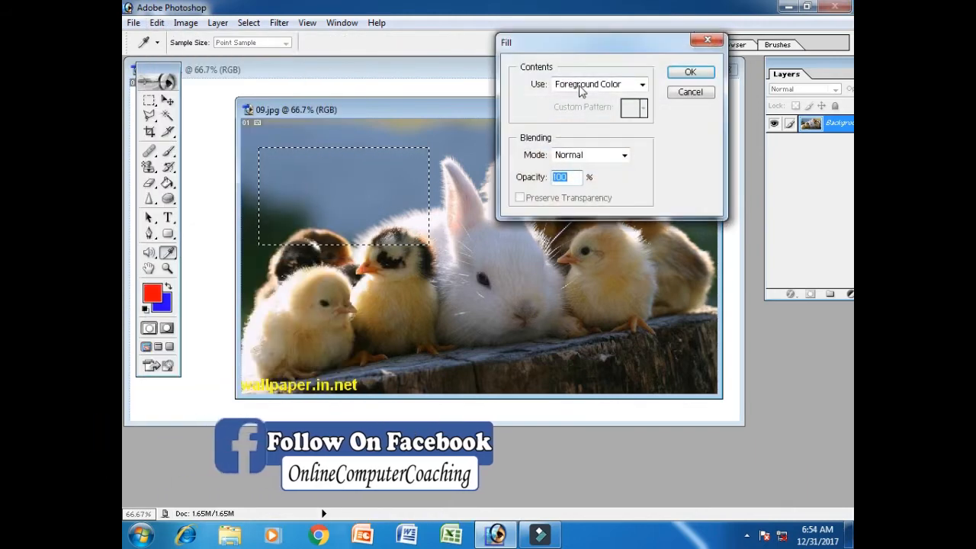
{"action": "left_click", "coordinate": [580, 84]}
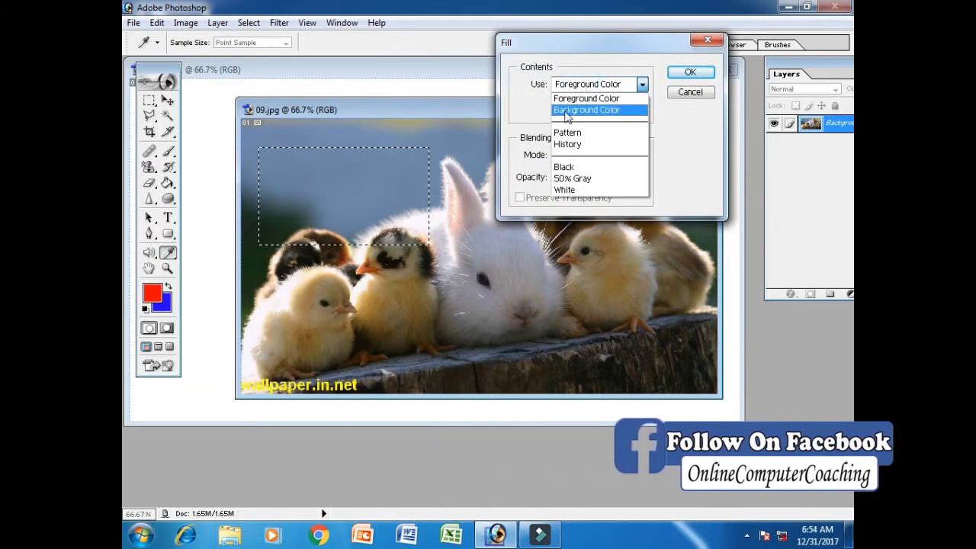
{"action": "left_click", "coordinate": [596, 112]}
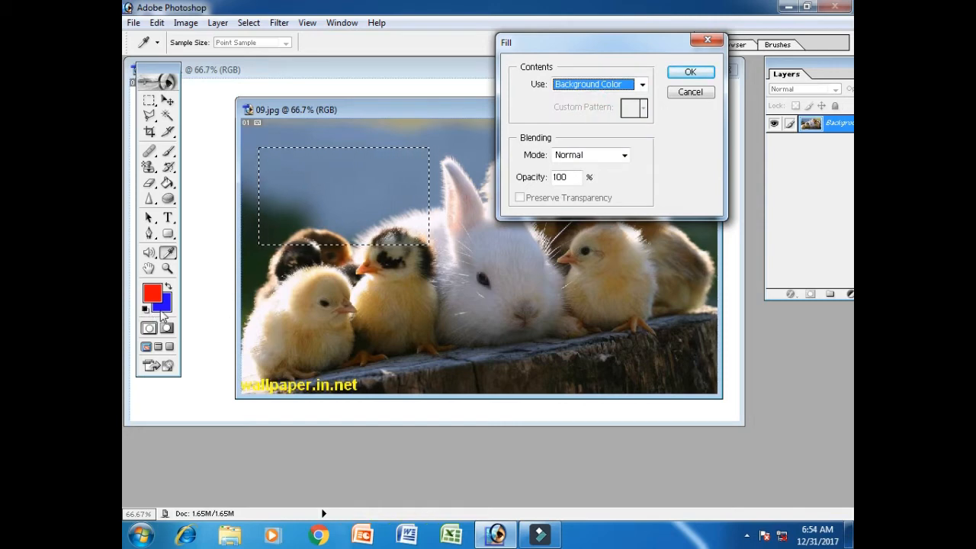
{"action": "left_click", "coordinate": [690, 72]}
{"action": "key", "text": "m"}
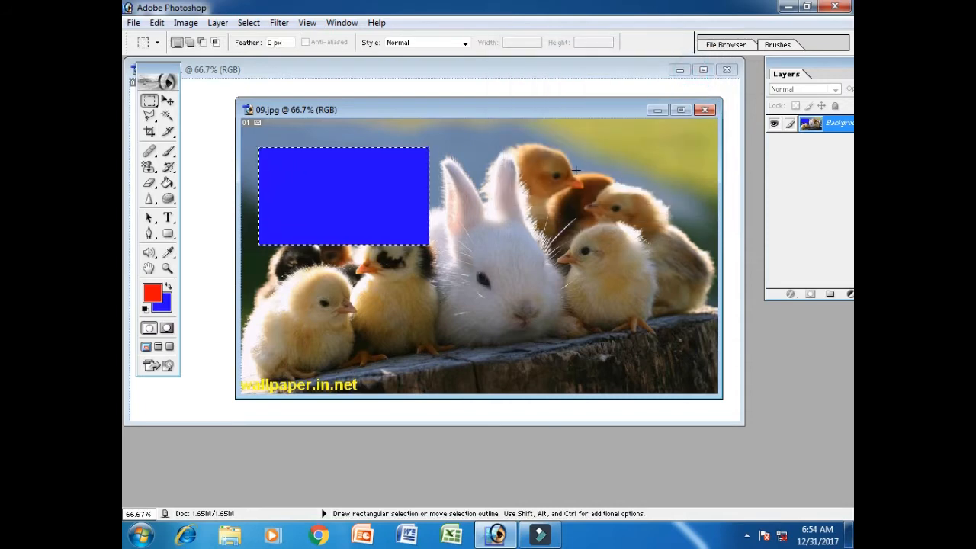
{"action": "key", "text": "ctrl+z"}
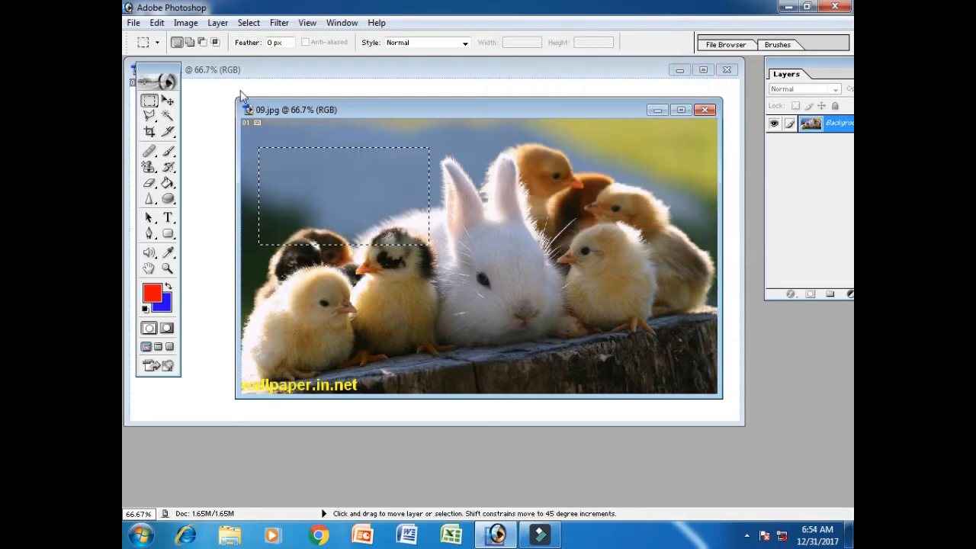
Step: Fill the rectangular selection with the Background Color in Screen blending mode at 100% opacity, and undo the fill
{"action": "left_click", "coordinate": [152, 23]}
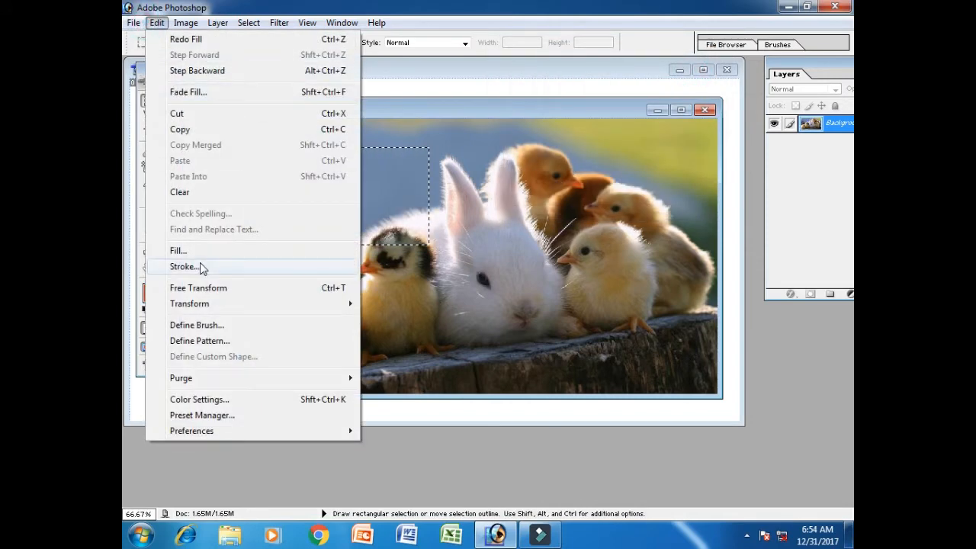
{"action": "left_click", "coordinate": [197, 252]}
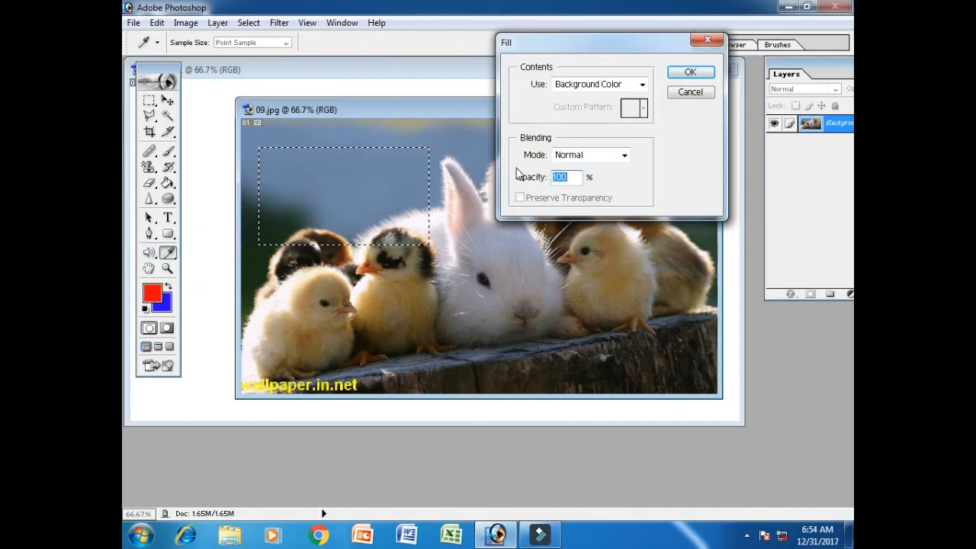
{"action": "left_click", "coordinate": [599, 156]}
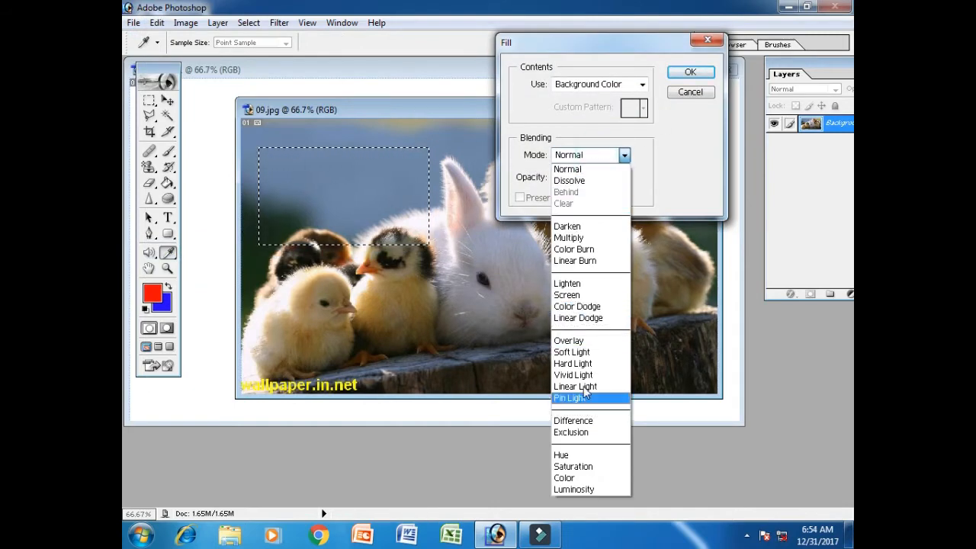
{"action": "left_click", "coordinate": [669, 165]}
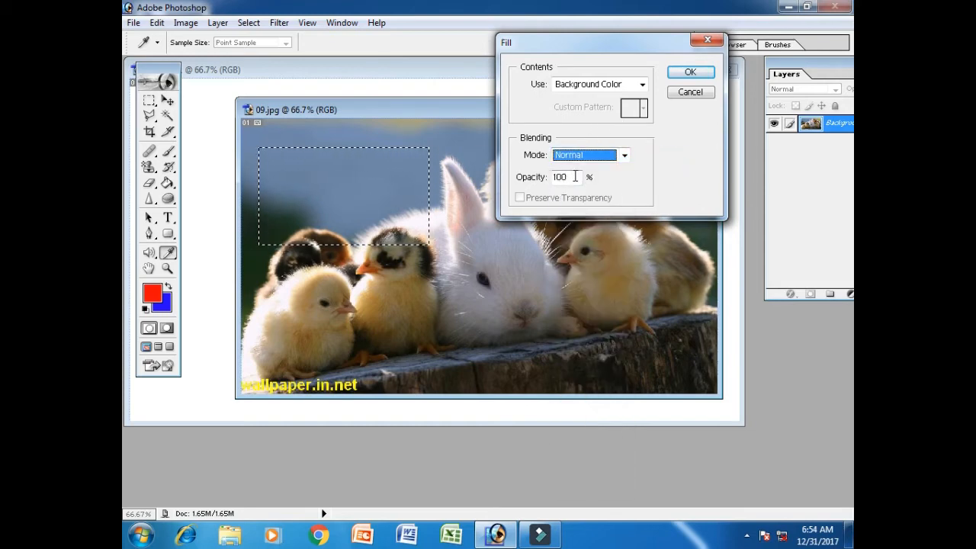
{"action": "left_click", "coordinate": [577, 162]}
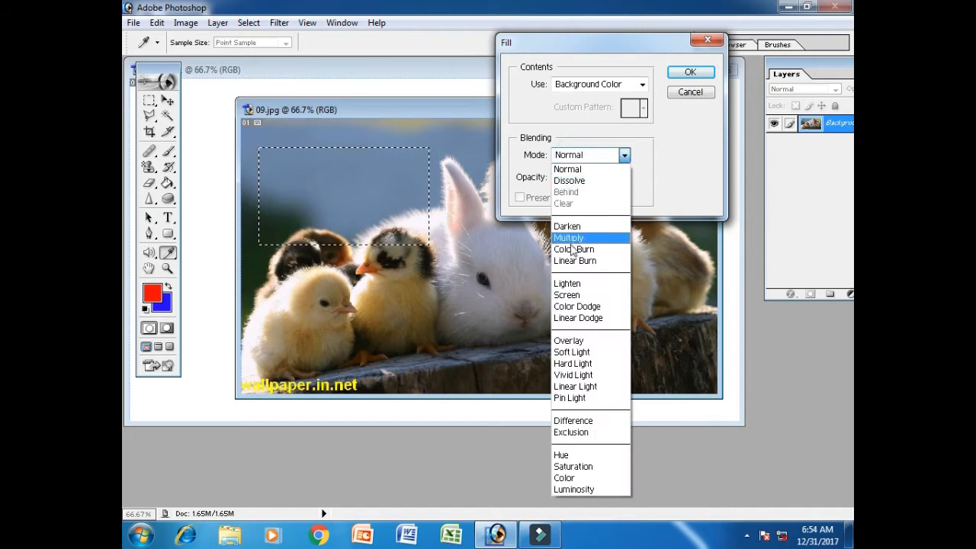
{"action": "left_click", "coordinate": [578, 297]}
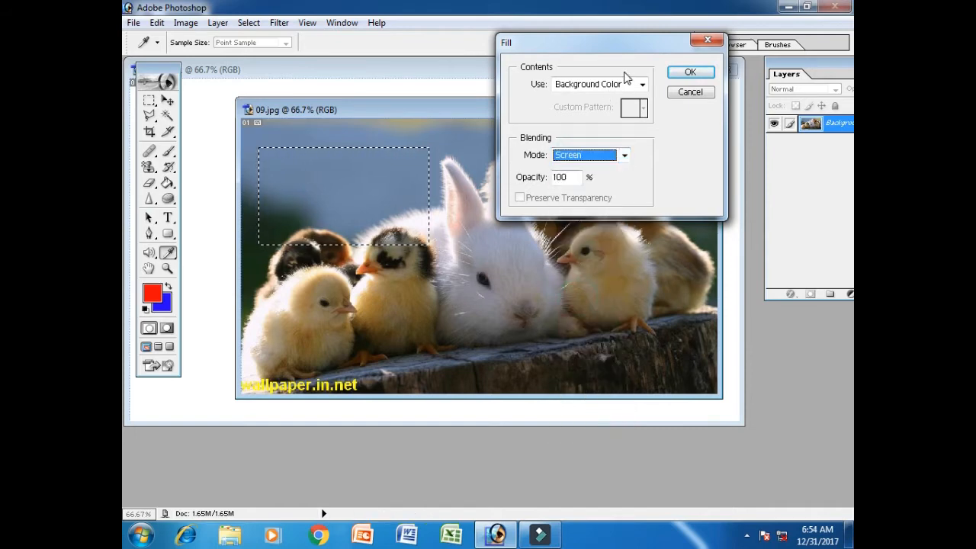
{"action": "left_click", "coordinate": [684, 74]}
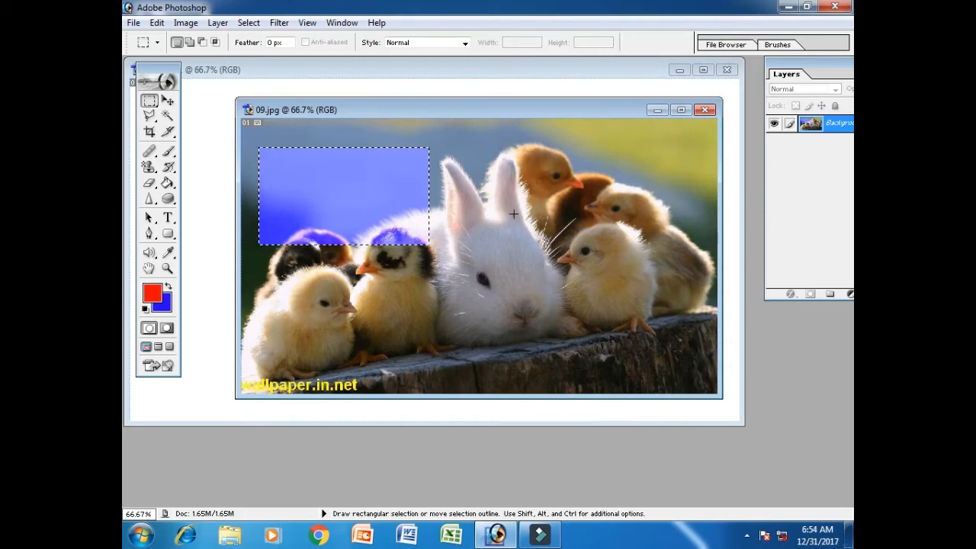
Step: Fill the rectangular selection with the dark-haired baby face custom pattern in Screen mode, and undo the fill
{"action": "left_click", "coordinate": [156, 22]}
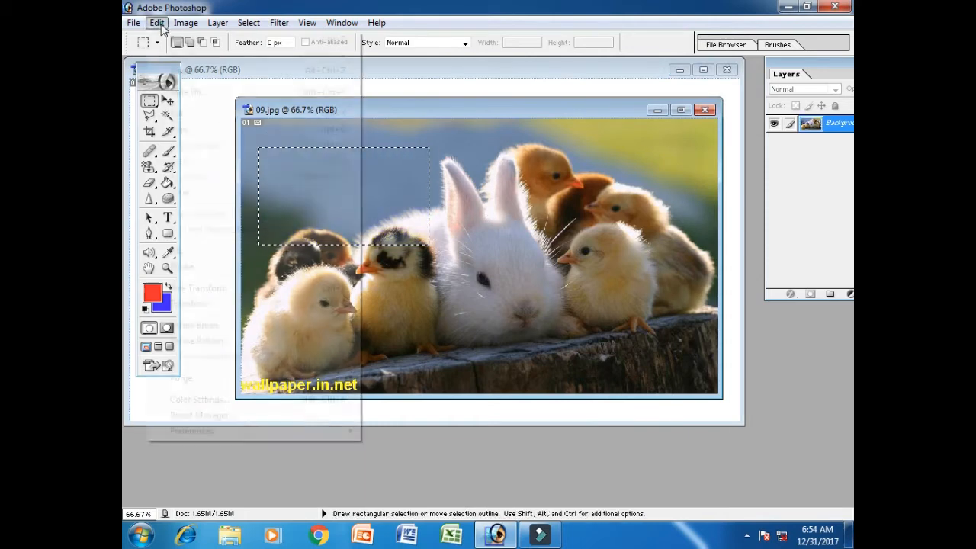
{"action": "left_click", "coordinate": [244, 254]}
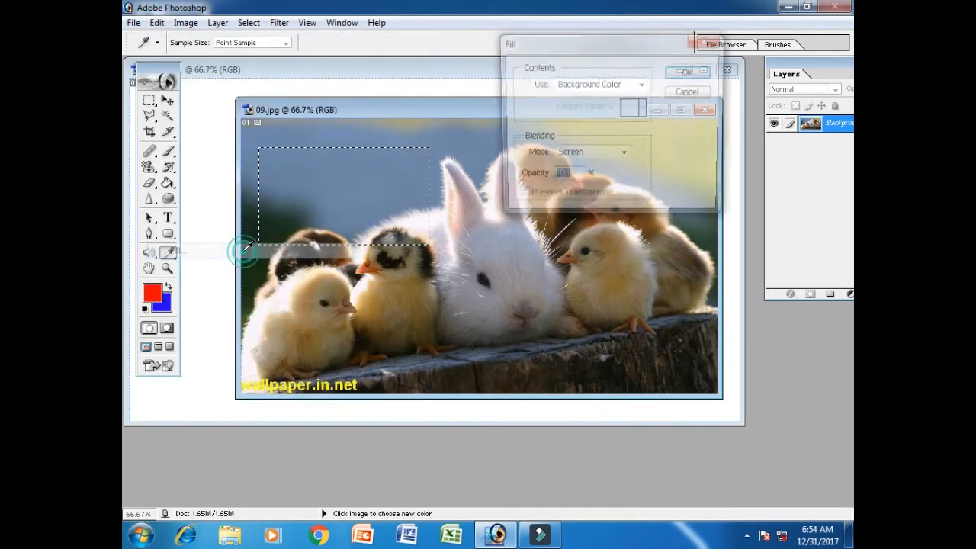
{"action": "left_click", "coordinate": [619, 86]}
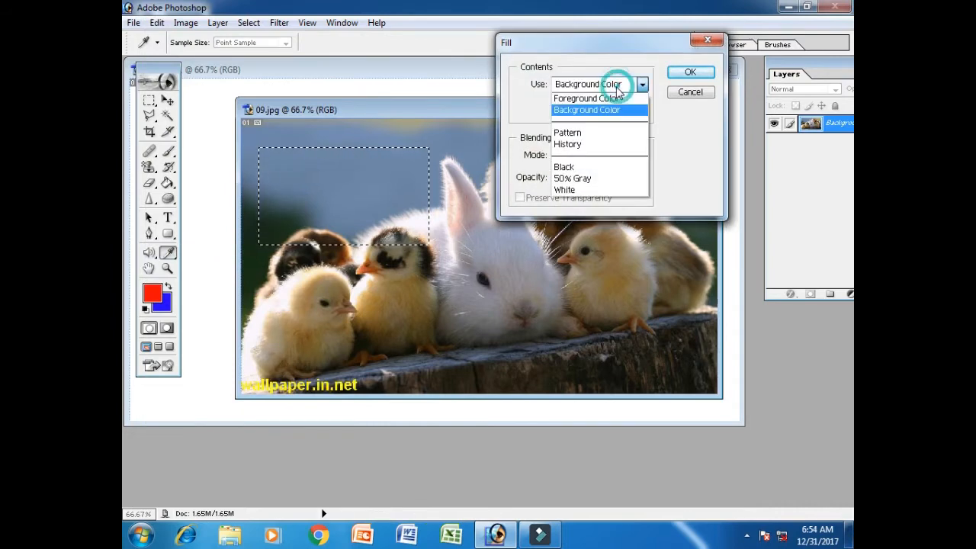
{"action": "left_click", "coordinate": [594, 133]}
{"action": "left_click", "coordinate": [643, 108]}
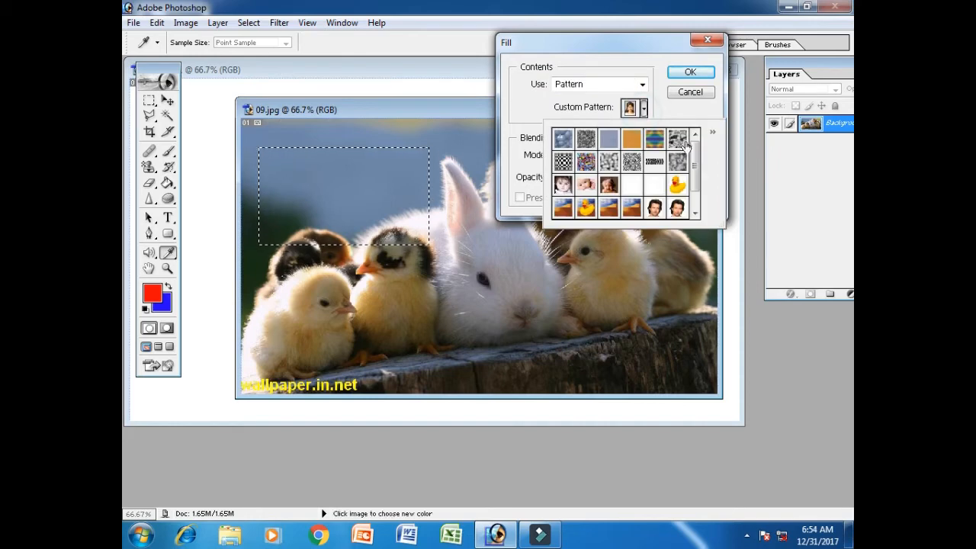
{"action": "left_click_drag", "start_coordinate": [693, 158], "coordinate": [694, 137]}
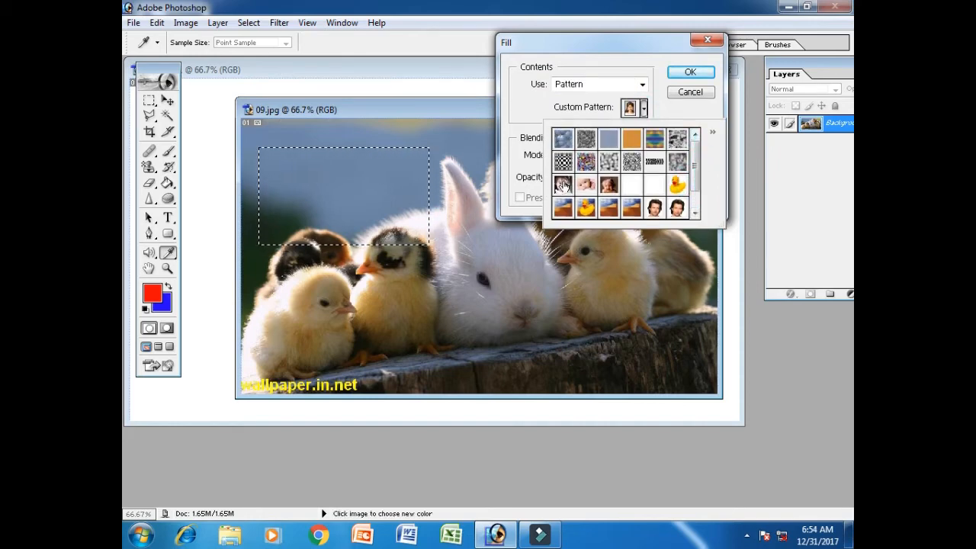
{"action": "left_click", "coordinate": [562, 185]}
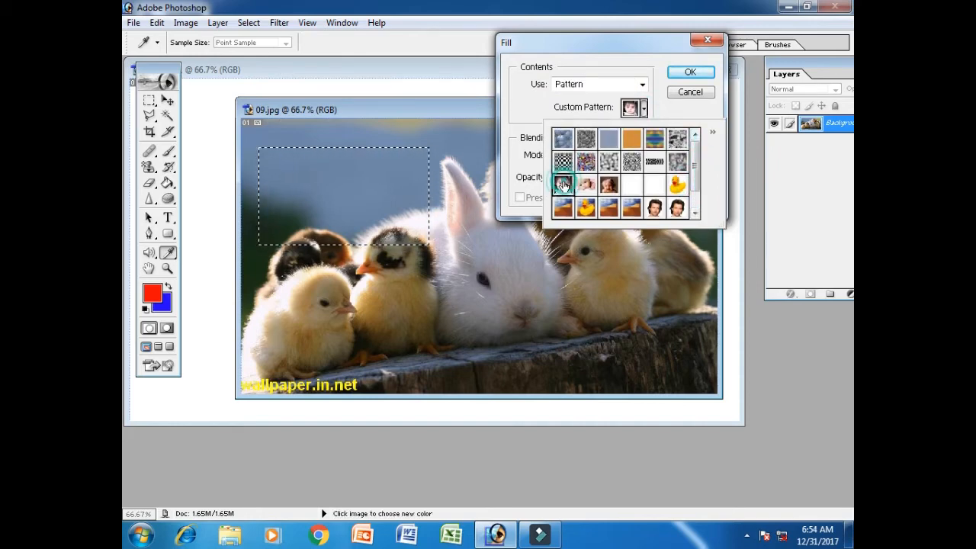
{"action": "left_click", "coordinate": [690, 73]}
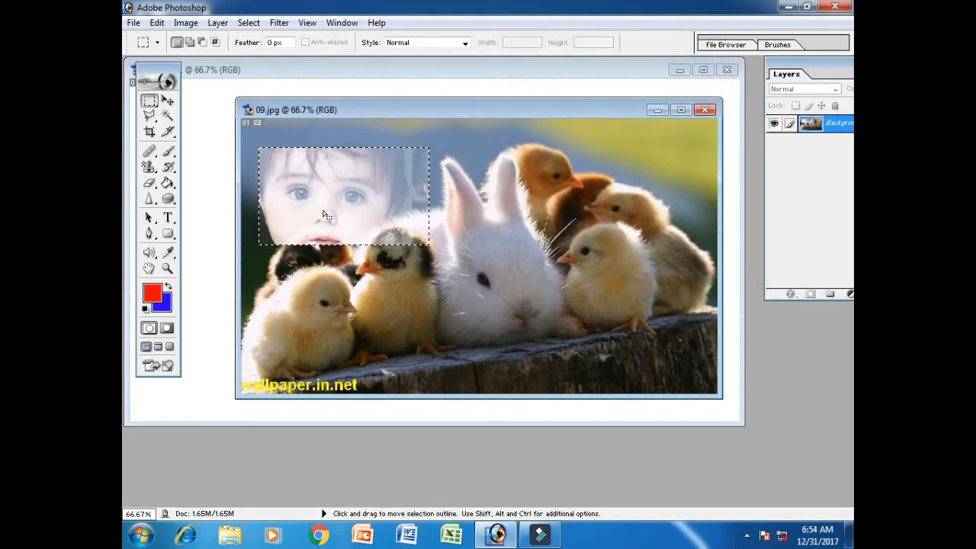
{"action": "key", "text": "ctrl+z"}
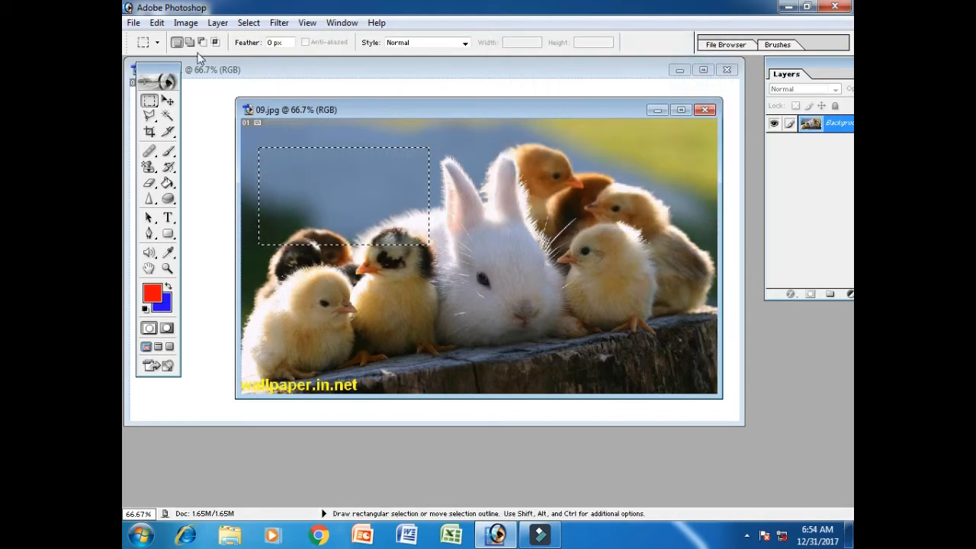
Step: Fill the rectangular selection with the same baby face pattern in Normal blending mode, and undo the fill
{"action": "left_click", "coordinate": [156, 23]}
{"action": "left_click", "coordinate": [218, 251]}
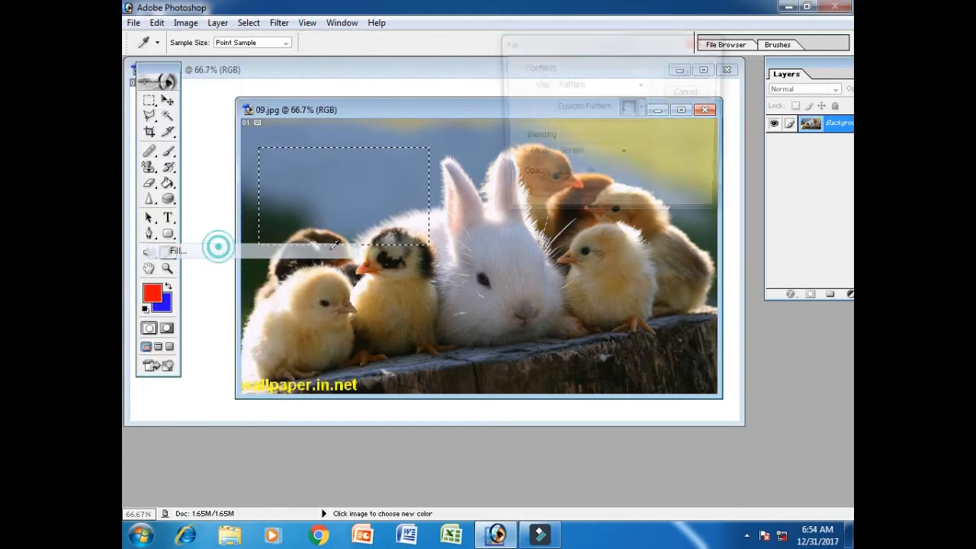
{"action": "left_click", "coordinate": [620, 156]}
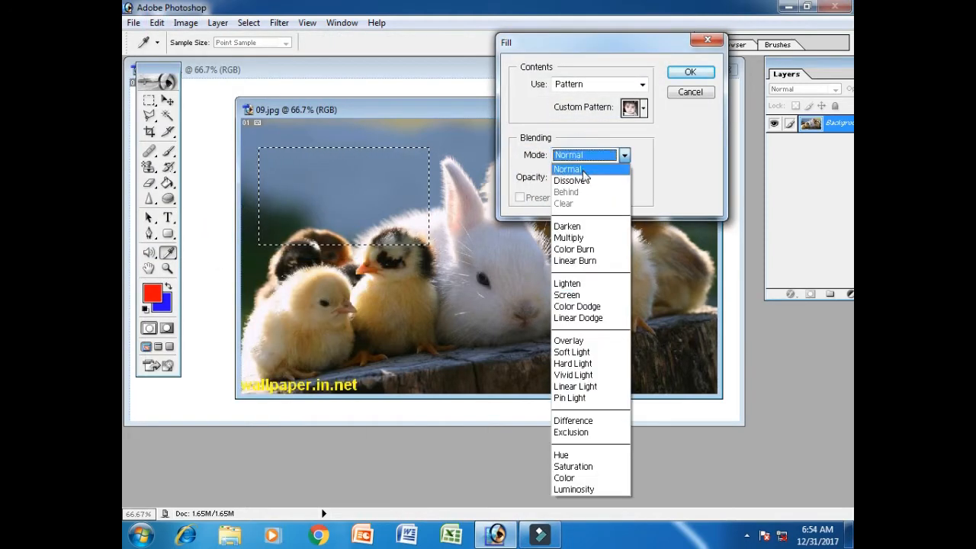
{"action": "left_click", "coordinate": [571, 160]}
{"action": "left_click", "coordinate": [688, 73]}
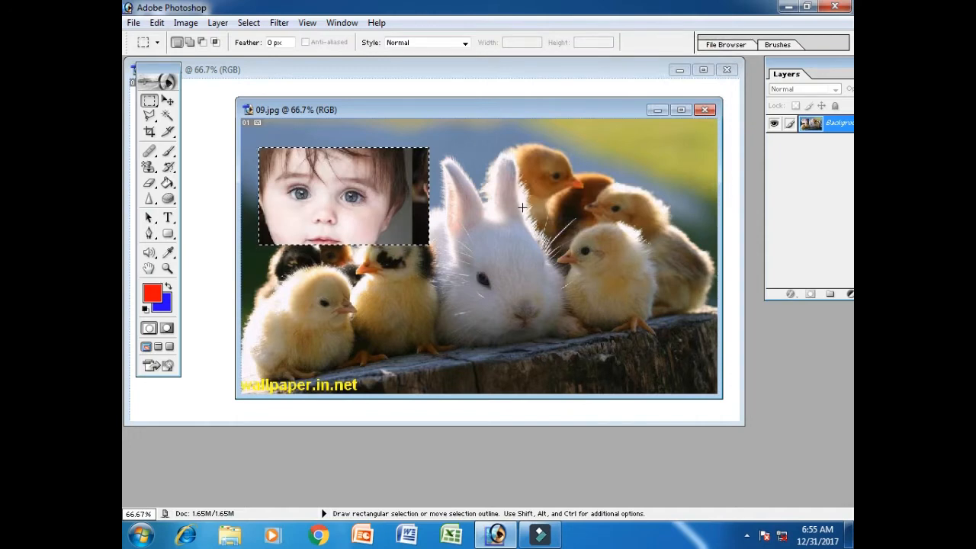
{"action": "key", "text": "ctrl+z"}
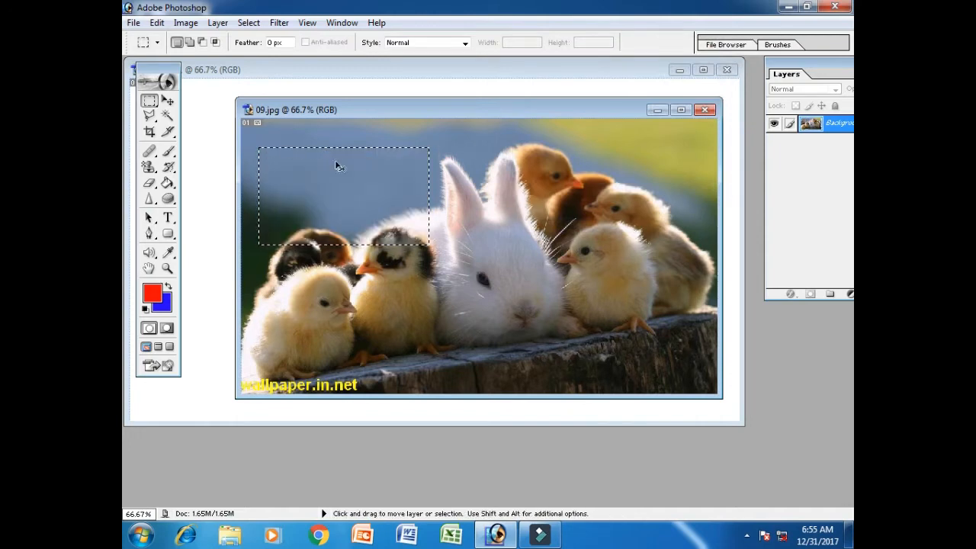
Step: Fill the rectangular selection using History as the contents in Normal mode, and undo the fill
{"action": "left_click", "coordinate": [156, 23]}
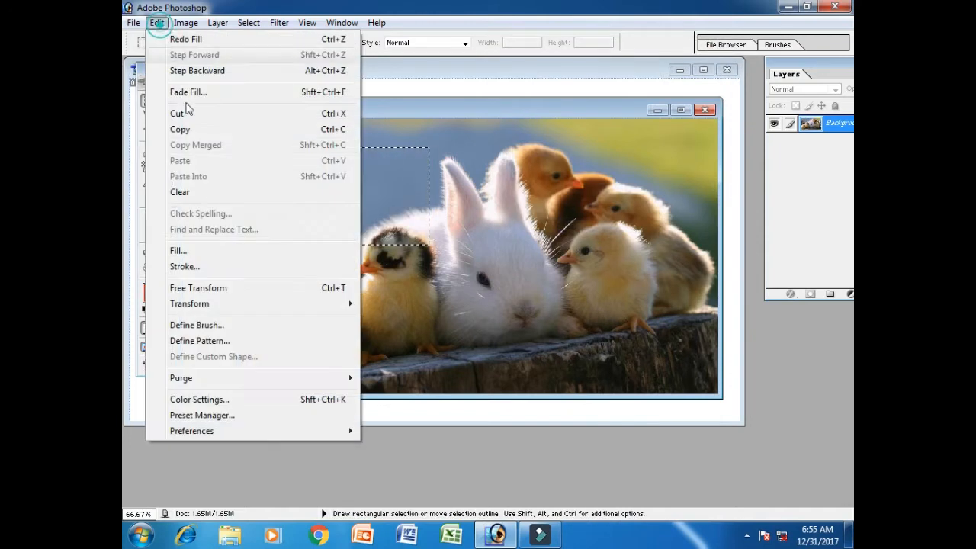
{"action": "left_click", "coordinate": [233, 252]}
{"action": "left_click", "coordinate": [644, 109]}
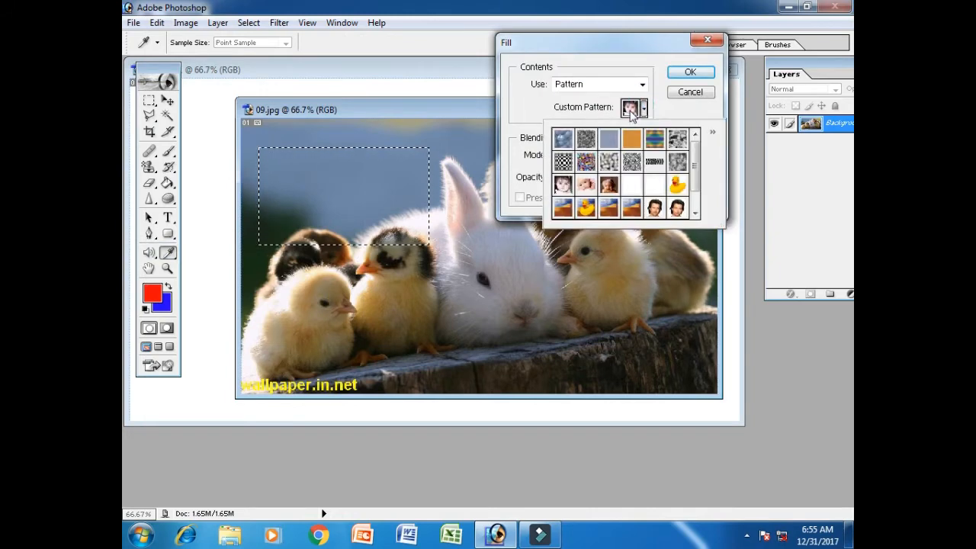
{"action": "left_click", "coordinate": [596, 88]}
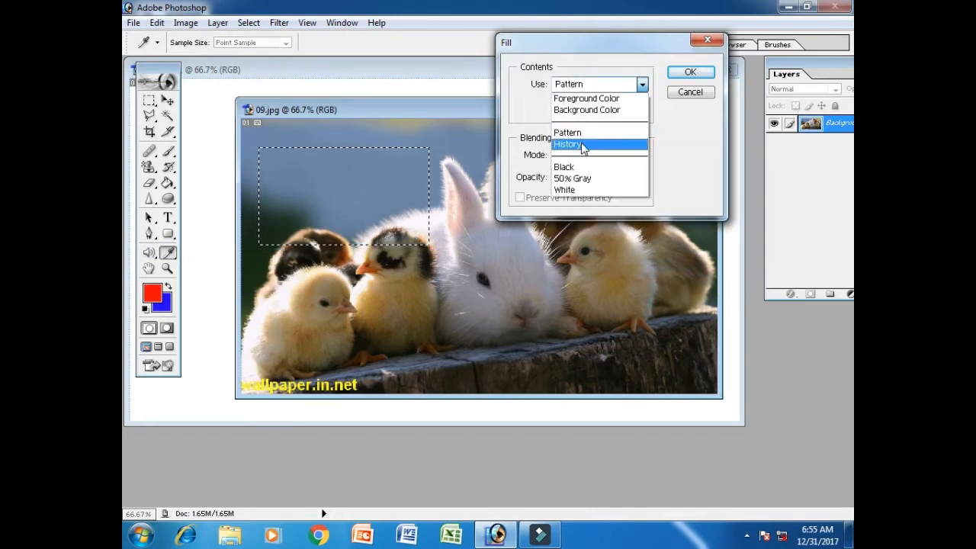
{"action": "left_click", "coordinate": [582, 145]}
{"action": "left_click", "coordinate": [691, 71]}
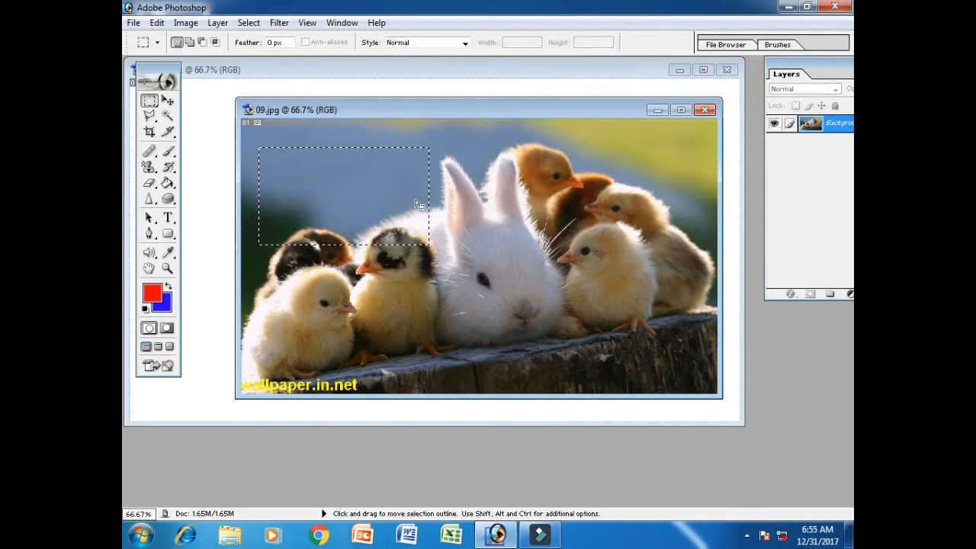
{"action": "key", "text": "ctrl"}
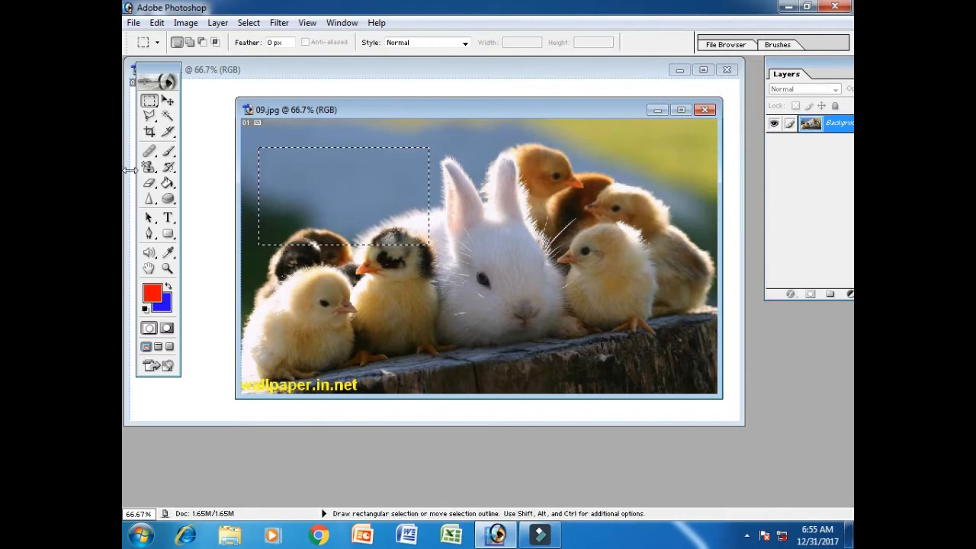
Step: Fill the rectangular selection with Black in Normal mode at 100% opacity, and undo the fill
{"action": "left_click", "coordinate": [157, 23]}
{"action": "left_click", "coordinate": [236, 254]}
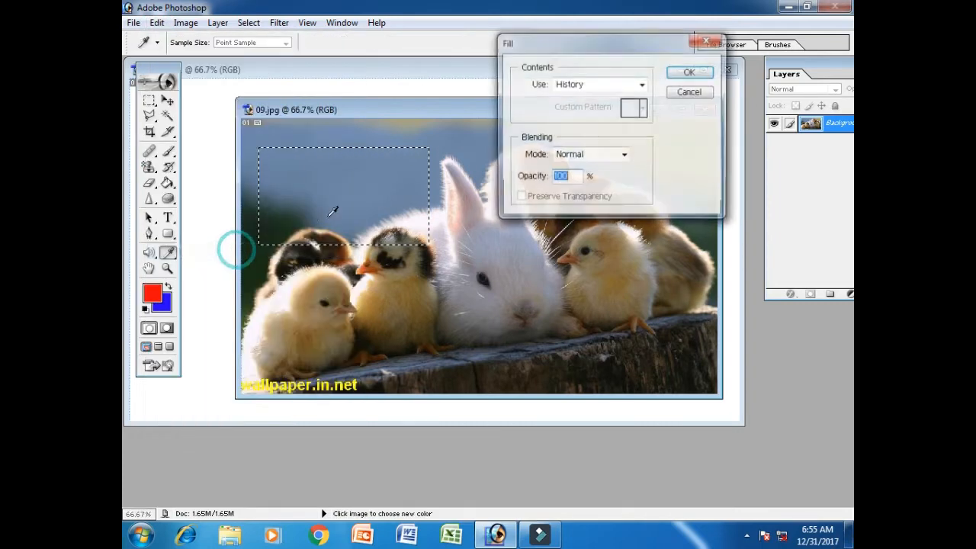
{"action": "left_click", "coordinate": [637, 86]}
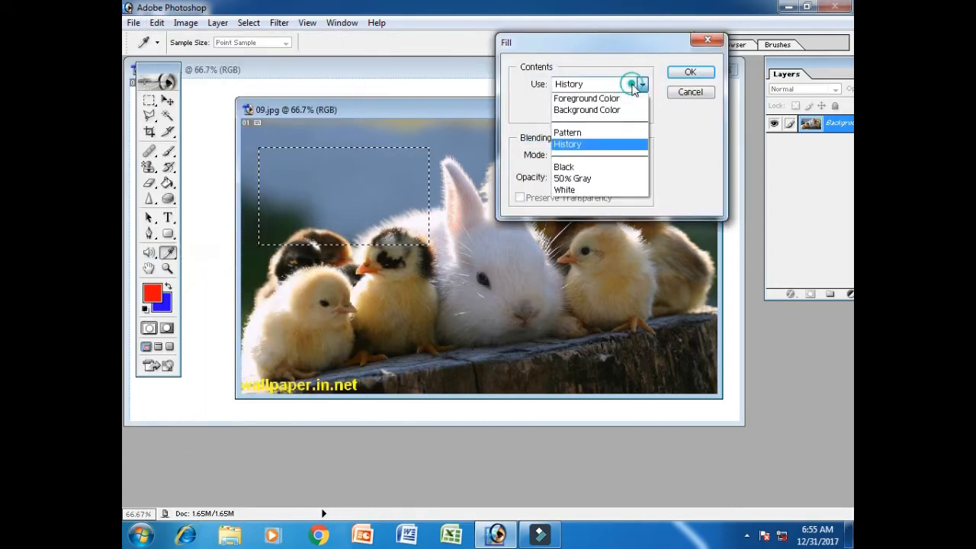
{"action": "left_click", "coordinate": [601, 167]}
{"action": "left_click", "coordinate": [690, 72]}
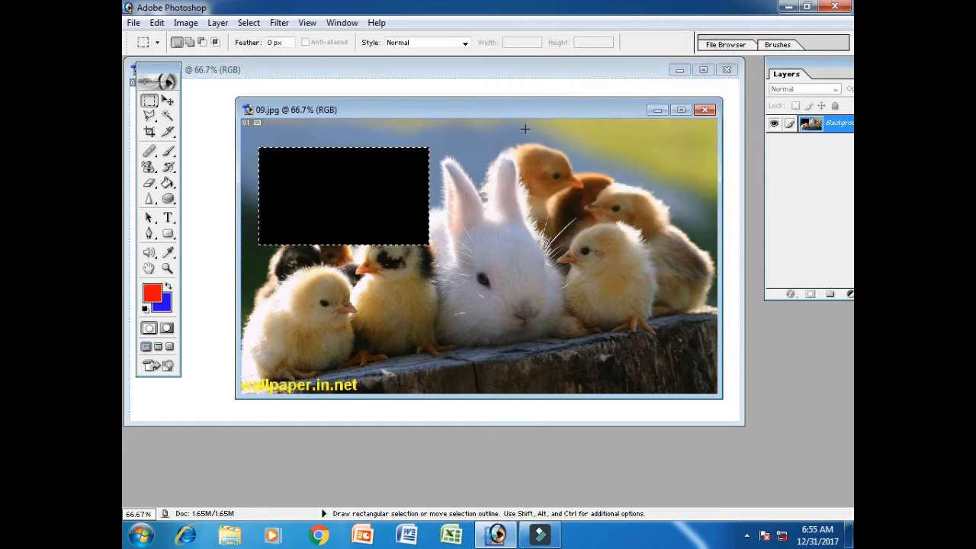
{"action": "key", "text": "ctrl+z"}
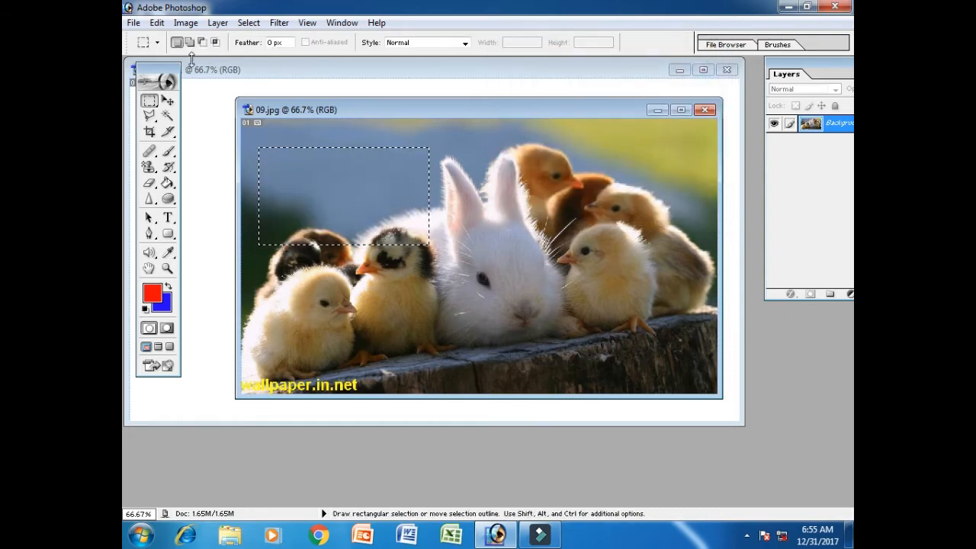
Step: Fill the rectangular selection with 50% Gray in Normal mode at 100% opacity, and undo the fill
{"action": "left_click", "coordinate": [156, 22]}
{"action": "left_click", "coordinate": [234, 248]}
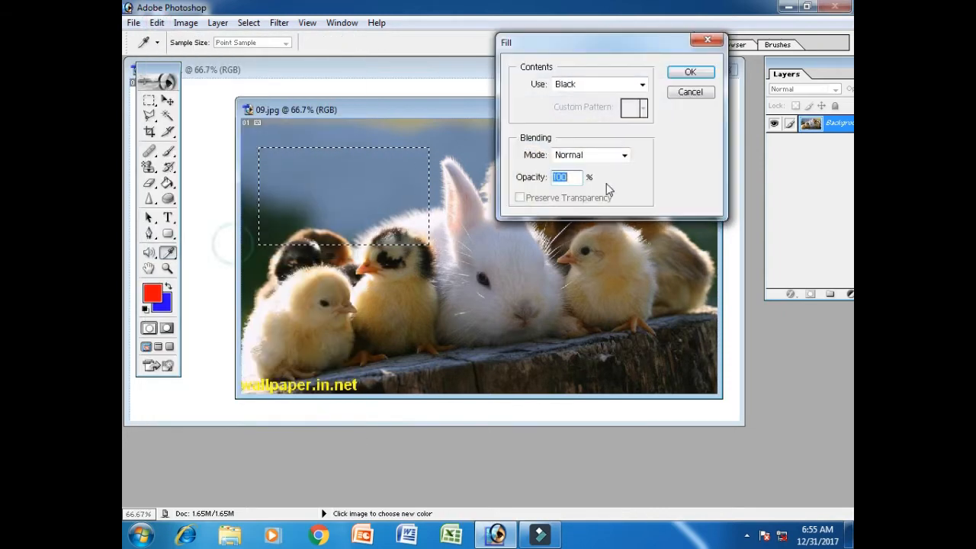
{"action": "left_click", "coordinate": [638, 87]}
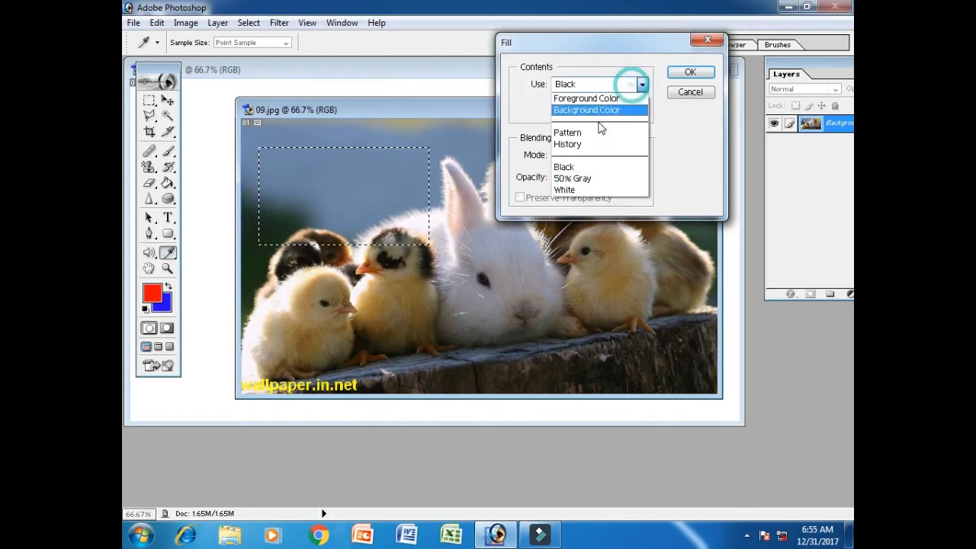
{"action": "left_click", "coordinate": [624, 179]}
{"action": "left_click", "coordinate": [690, 71]}
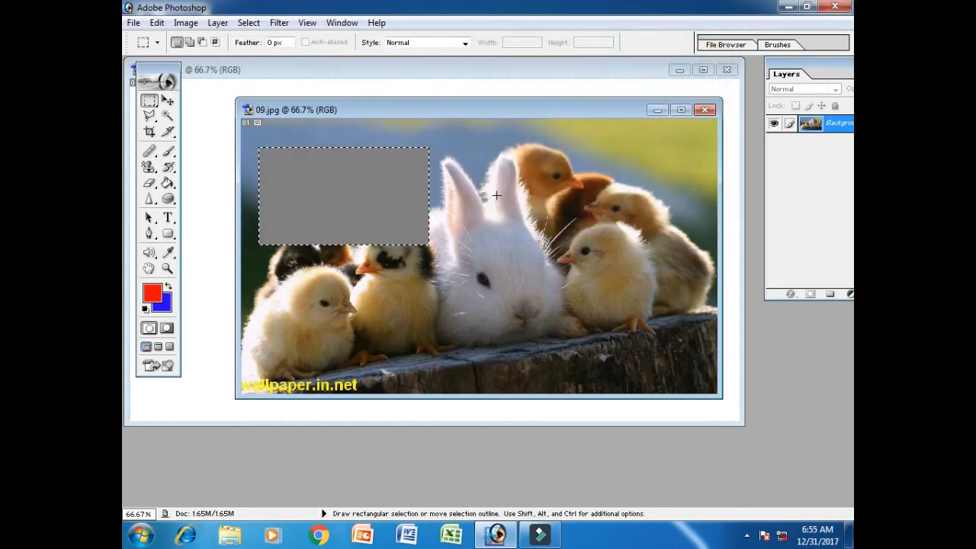
{"action": "key", "text": "ctrl+z"}
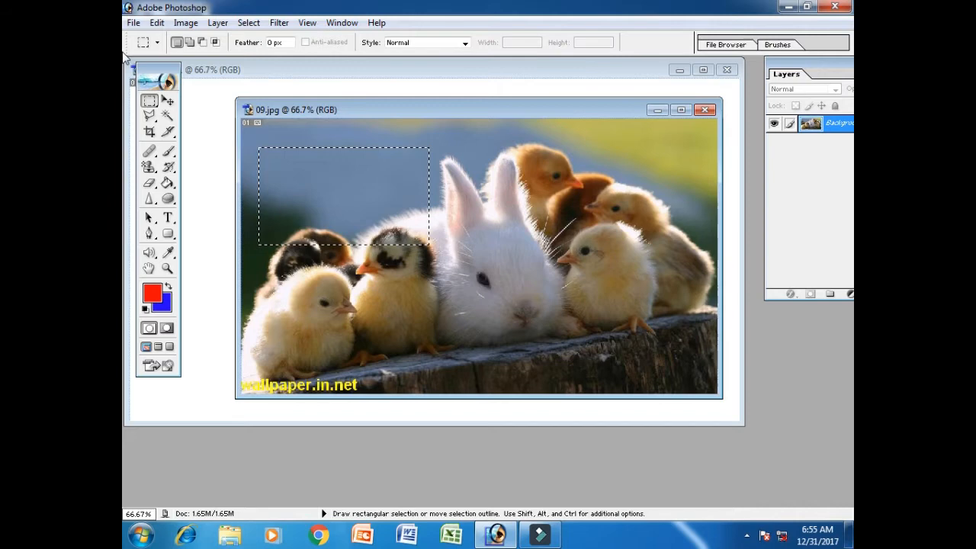
Step: Fill the rectangular selection with White in Normal mode at 100% opacity, and undo the fill
{"action": "left_click", "coordinate": [156, 23]}
{"action": "left_click", "coordinate": [198, 254]}
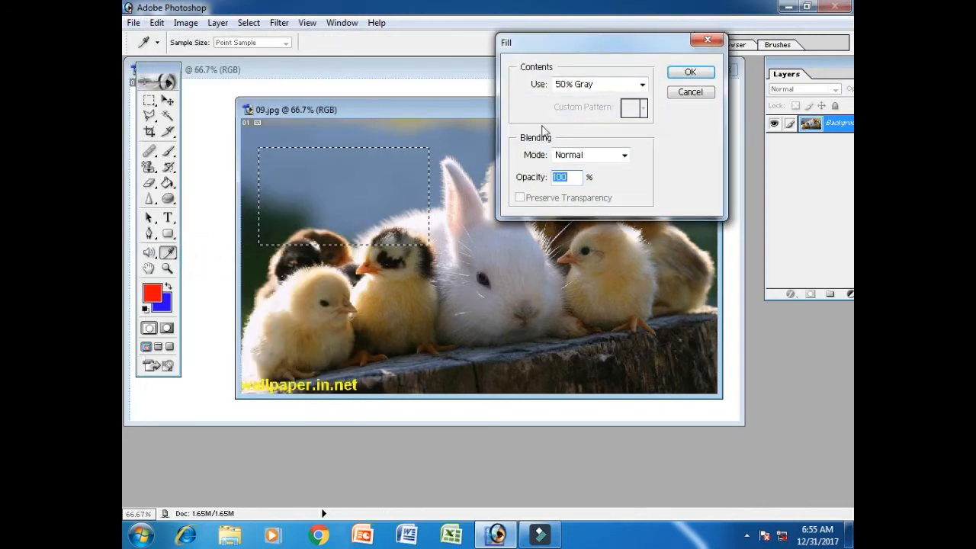
{"action": "left_click", "coordinate": [610, 86]}
{"action": "left_click", "coordinate": [571, 191]}
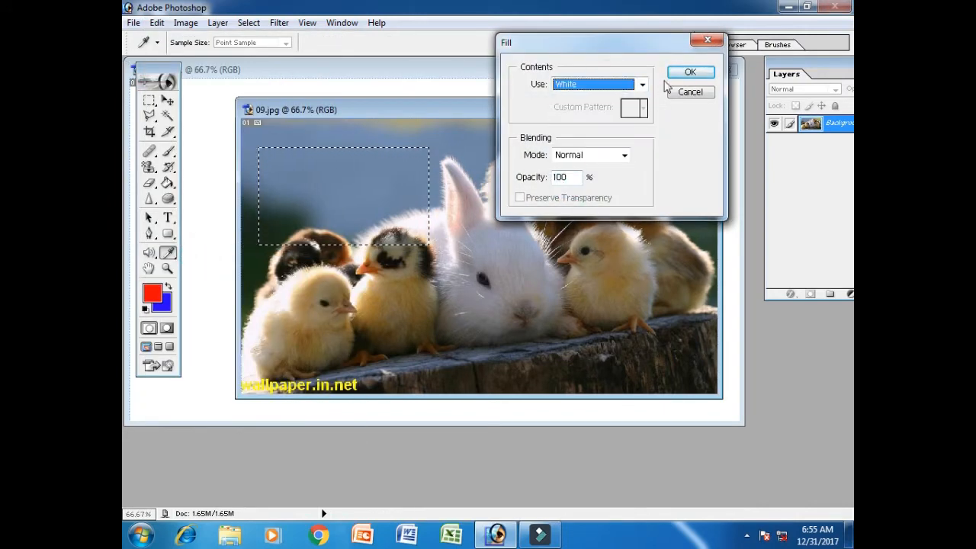
{"action": "left_click", "coordinate": [688, 73]}
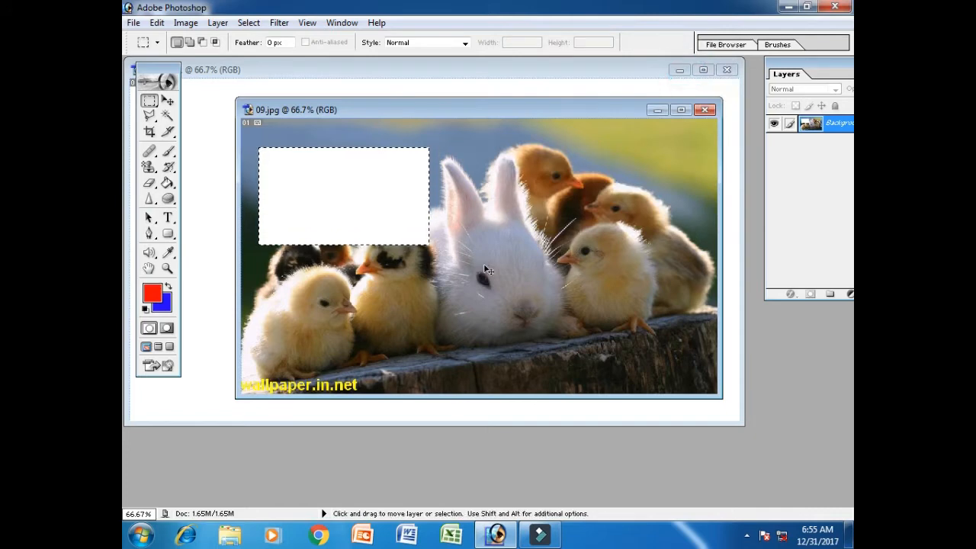
{"action": "key", "text": "ctrl+z"}
Step: Deselect the rectangle and draw a large, nearly circular selection around the white rabbit with the Elliptical Marquee tool
{"action": "left_click", "coordinate": [156, 23]}
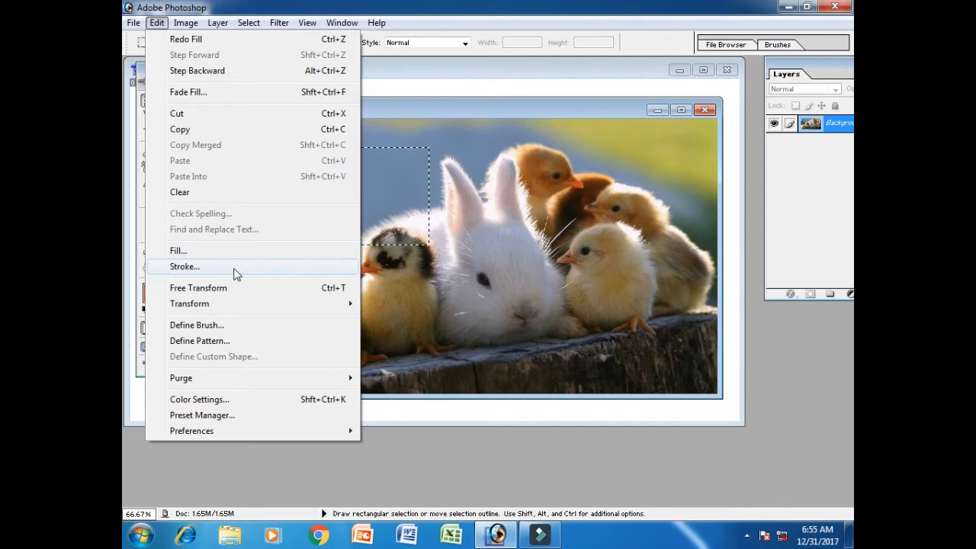
{"action": "left_click", "coordinate": [612, 97]}
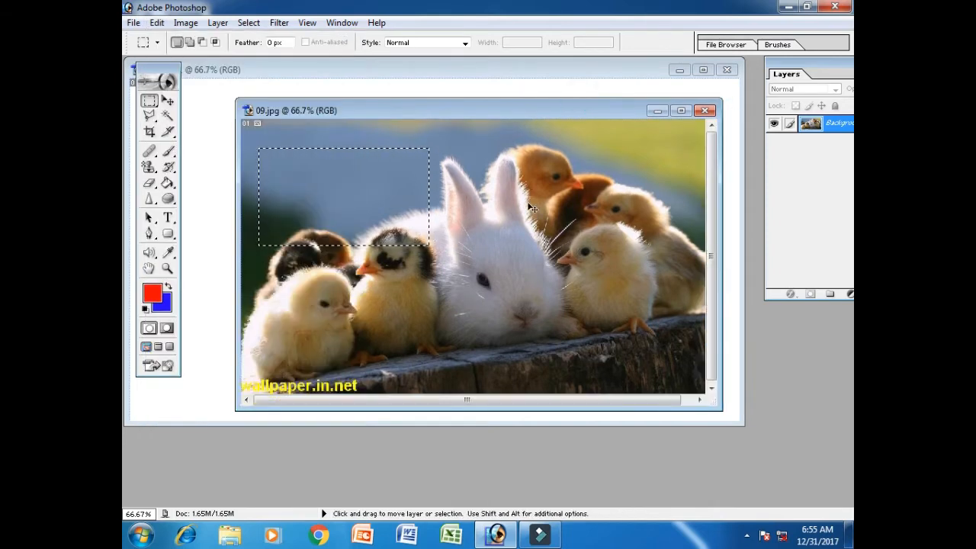
{"action": "key", "text": "ctrl+d"}
{"action": "left_click", "coordinate": [148, 105]}
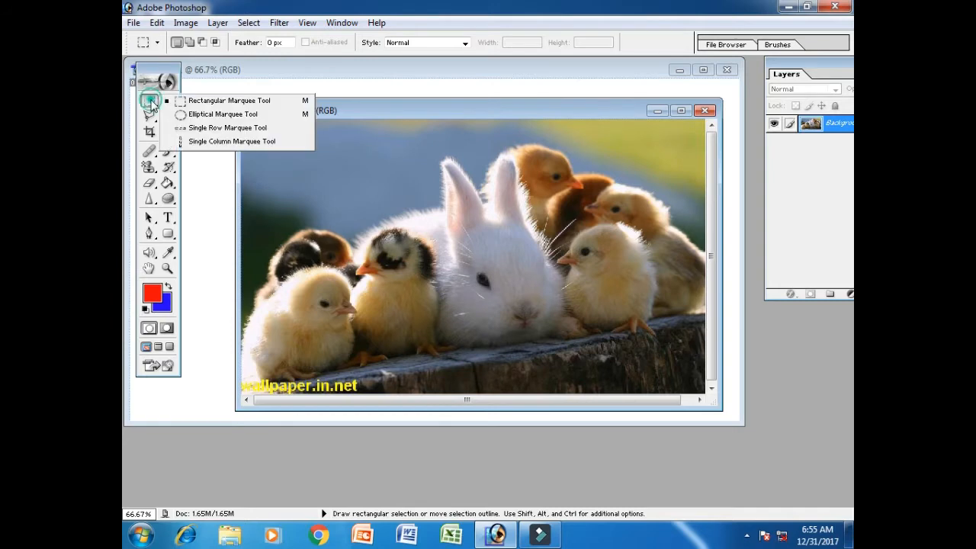
{"action": "left_click", "coordinate": [196, 116]}
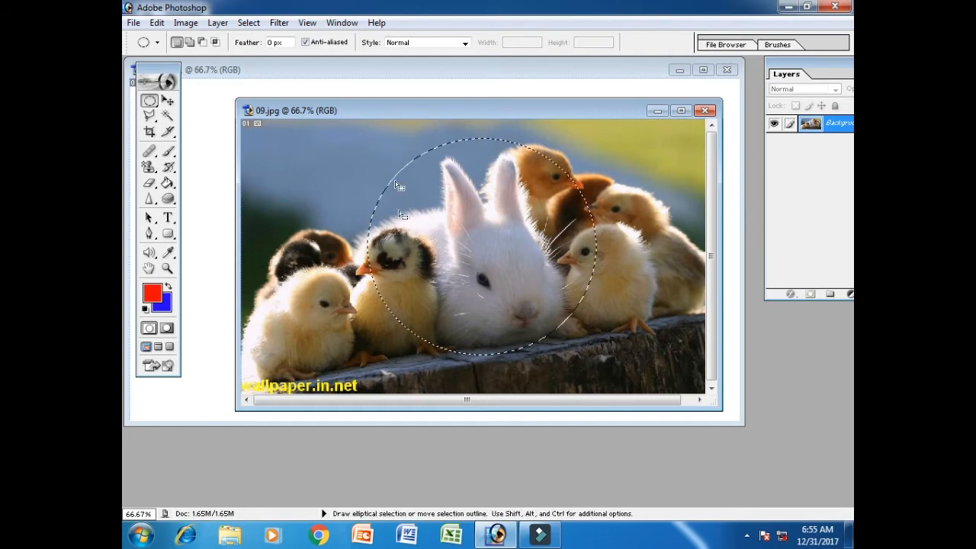
Step: Stroke the circular selection with a 10 px red line located Inside, in Normal mode at 100% opacity
{"action": "left_click", "coordinate": [157, 22]}
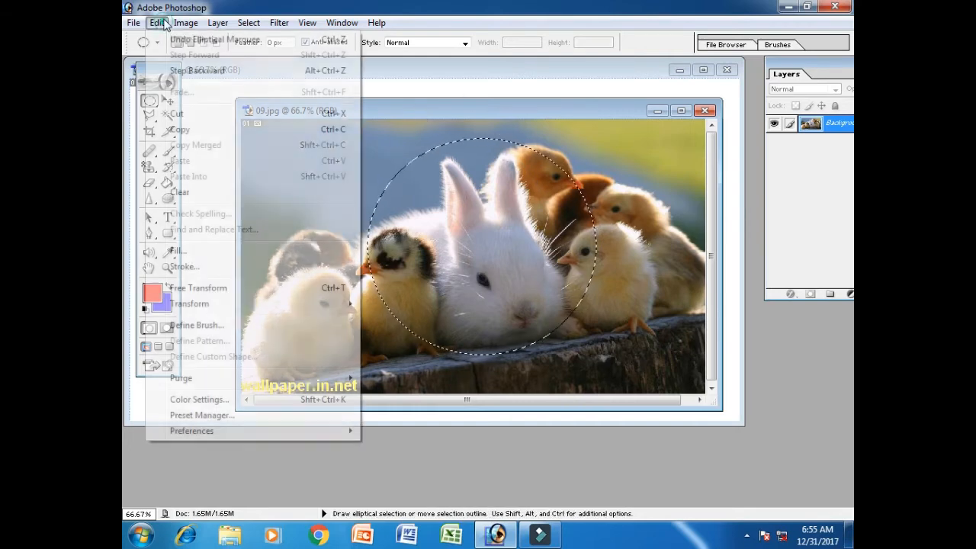
{"action": "left_click", "coordinate": [185, 267]}
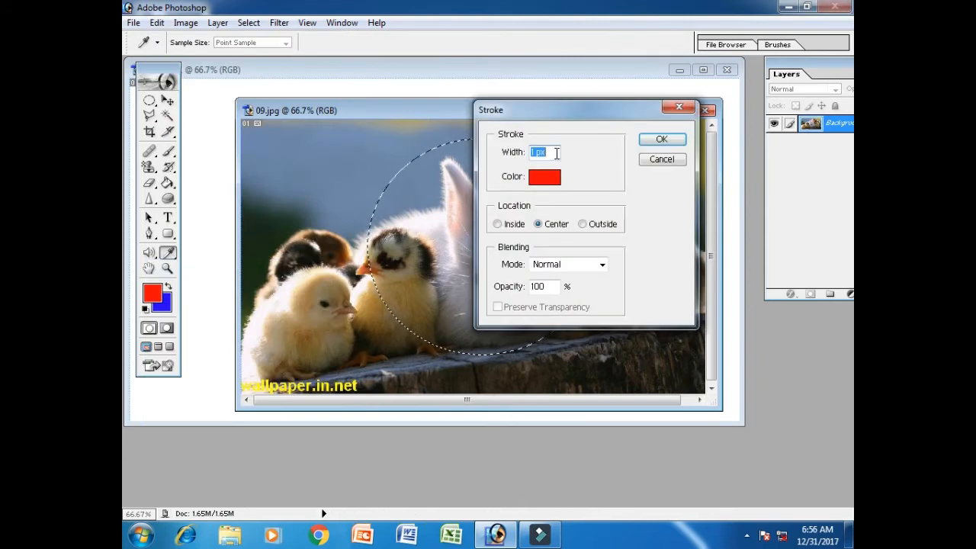
{"action": "left_click_drag", "start_coordinate": [555, 152], "coordinate": [521, 152]}
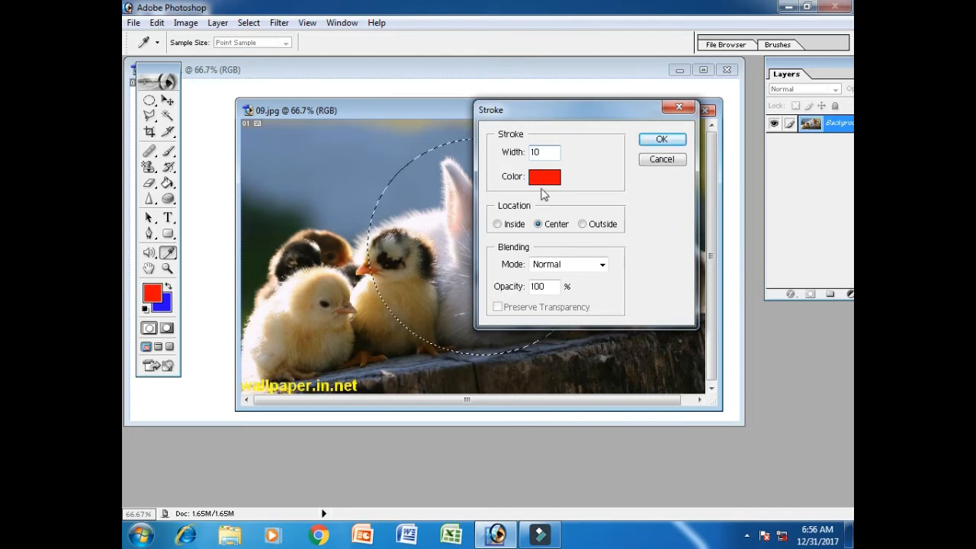
{"action": "left_click", "coordinate": [546, 180]}
{"action": "left_click_drag", "start_coordinate": [642, 79], "coordinate": [653, 64]}
{"action": "left_click", "coordinate": [778, 55]}
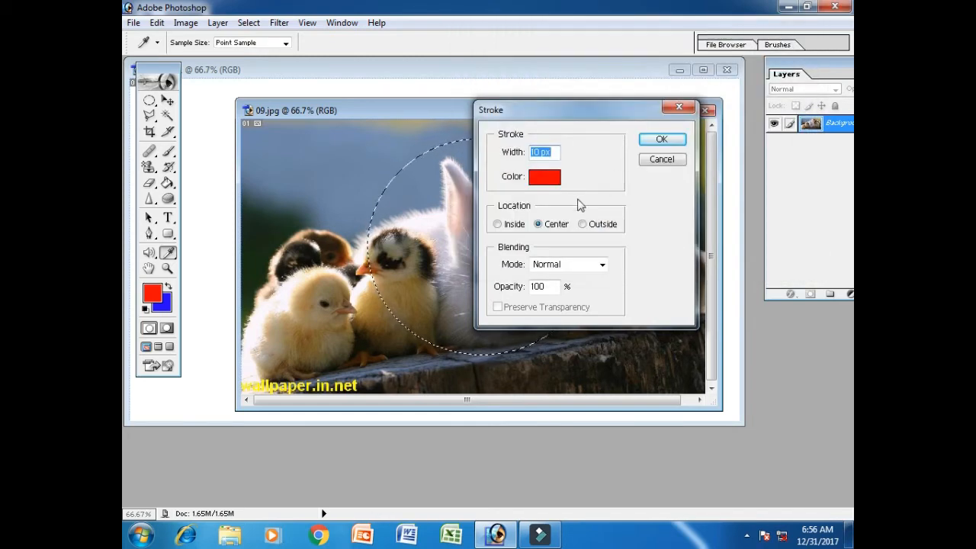
{"action": "left_click", "coordinate": [507, 226]}
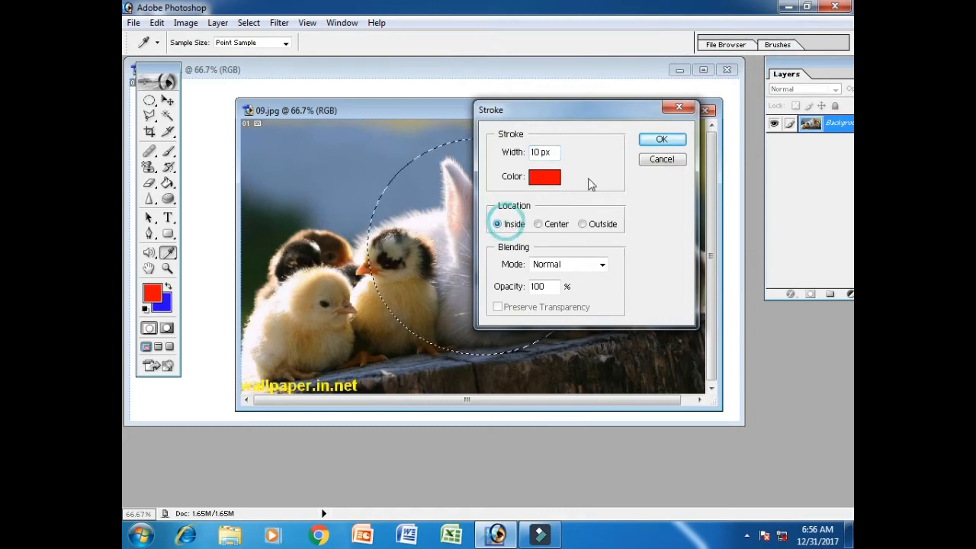
{"action": "left_click", "coordinate": [662, 139]}
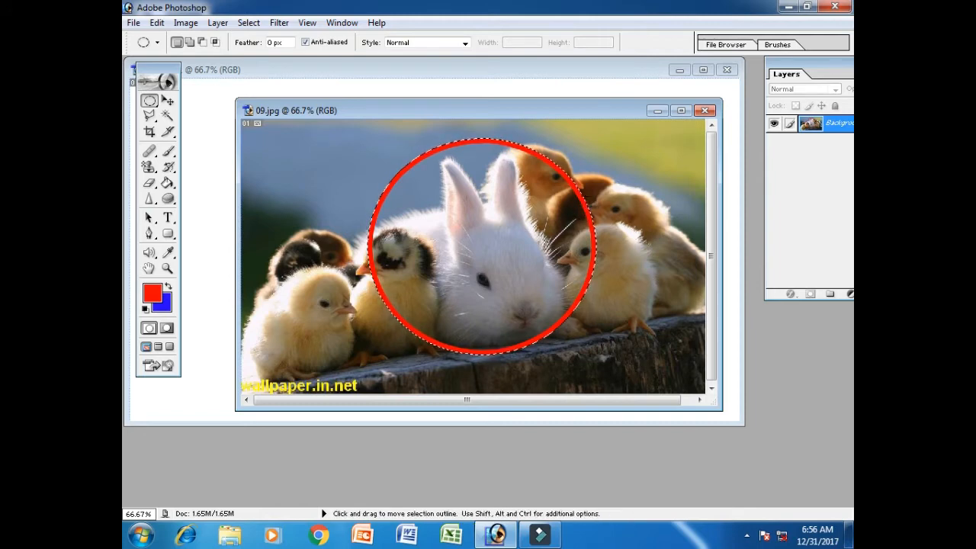
Step: Deselect the circle to view the red outline, and undo both the deselection and the stroke
{"action": "right_click", "coordinate": [585, 197]}
{"action": "left_click", "coordinate": [648, 204]}
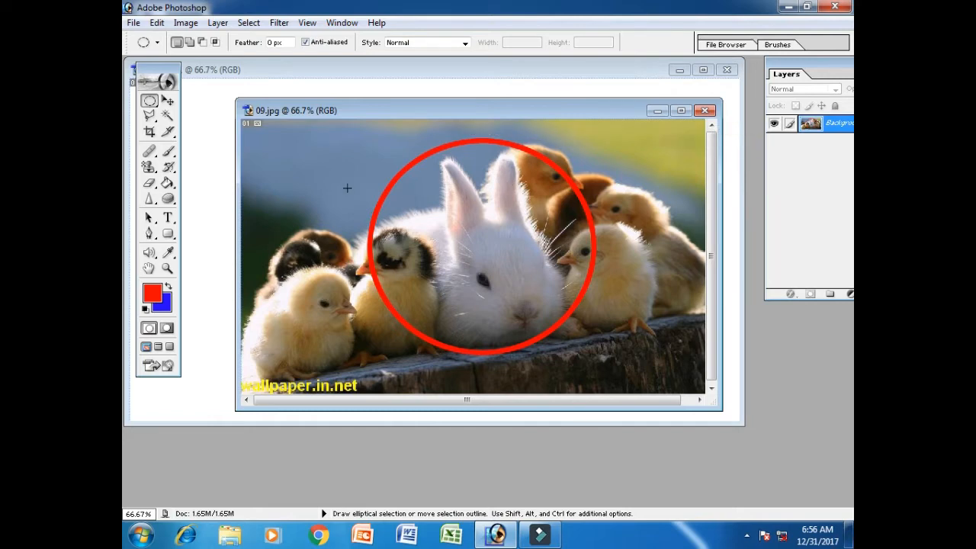
{"action": "key", "text": "ctrl"}
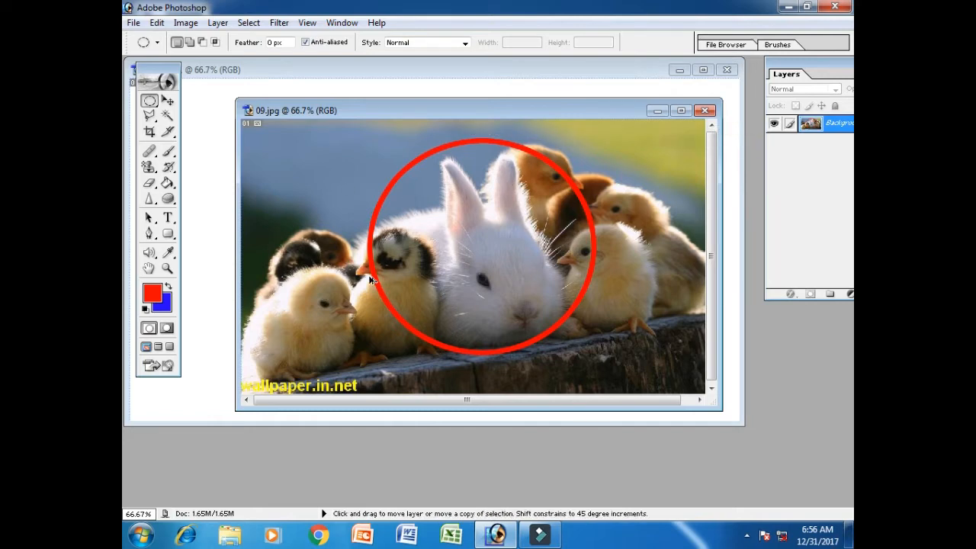
{"action": "key", "text": "ctrl+z"}
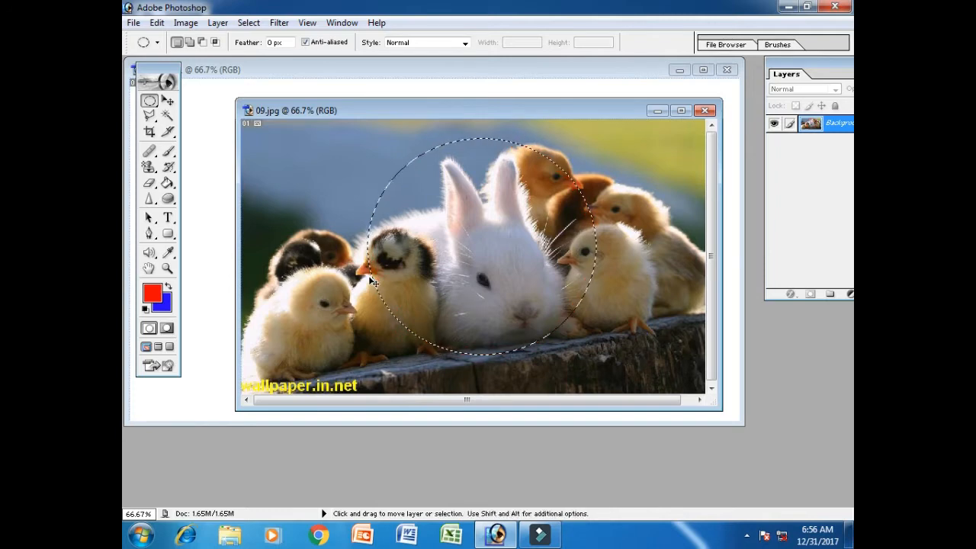
Step: Stroke the circular selection with a 10 px red line located at the Center of its edge
{"action": "left_click", "coordinate": [157, 23]}
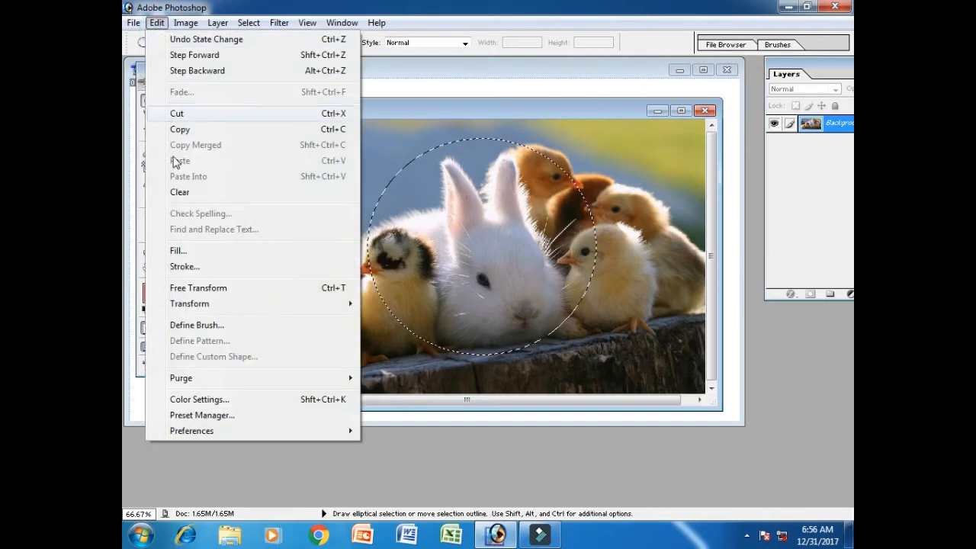
{"action": "left_click", "coordinate": [185, 267]}
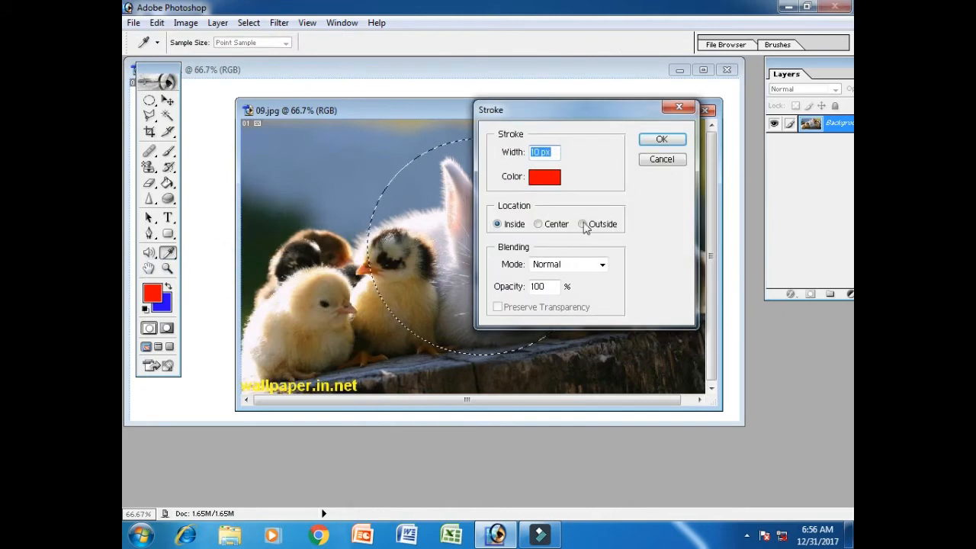
{"action": "left_click", "coordinate": [539, 224]}
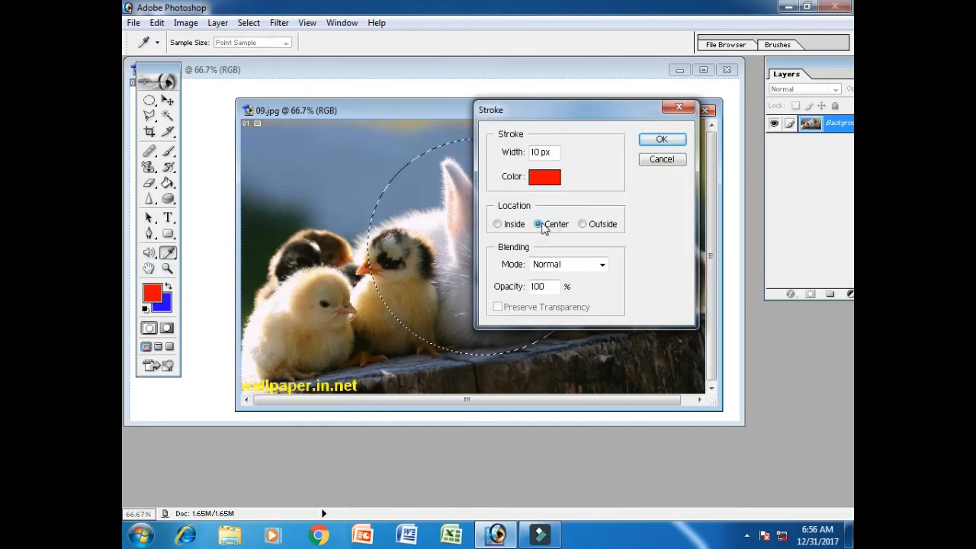
{"action": "left_click", "coordinate": [668, 142]}
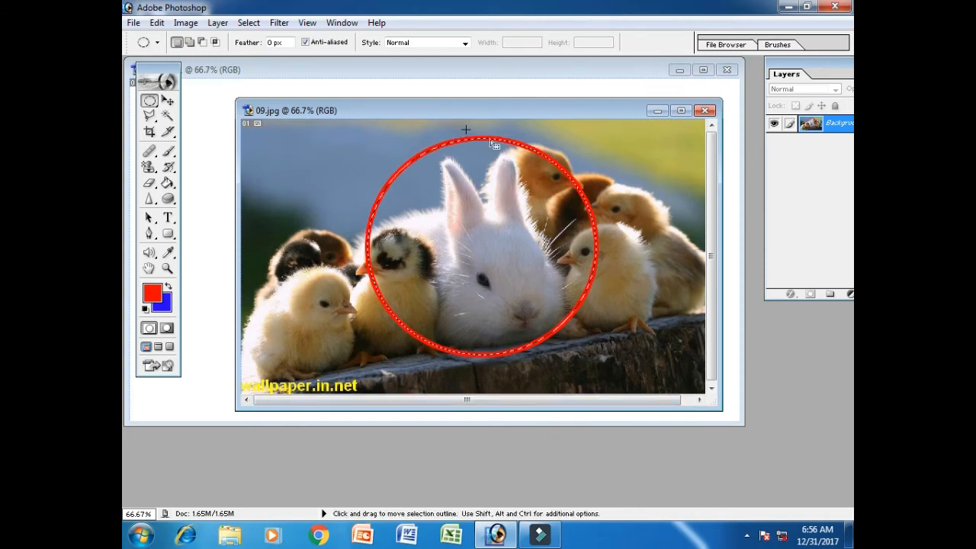
Step: Add a 10 px green (09FF03) stroke located Outside the circular selection
{"action": "left_click", "coordinate": [156, 22]}
{"action": "left_click", "coordinate": [249, 268]}
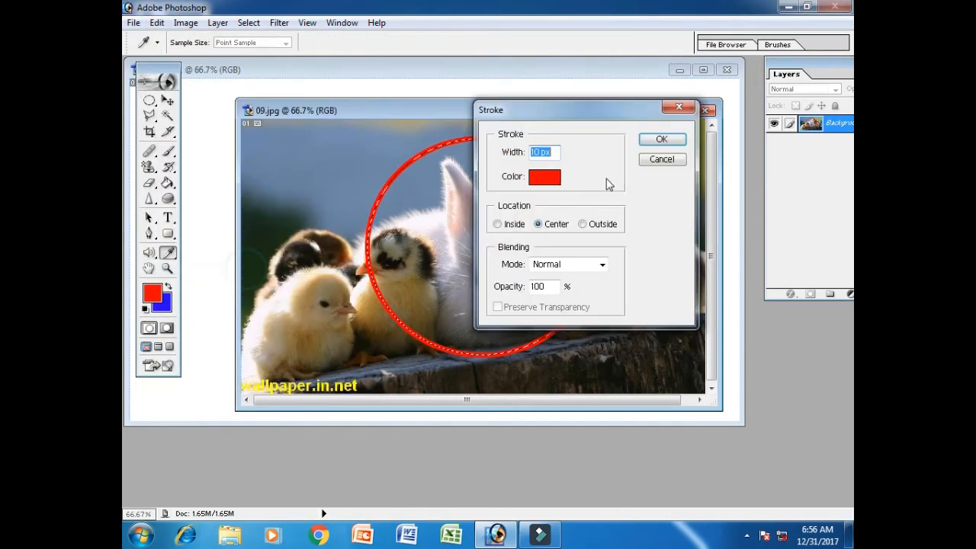
{"action": "left_click", "coordinate": [552, 177]}
{"action": "left_click", "coordinate": [671, 189]}
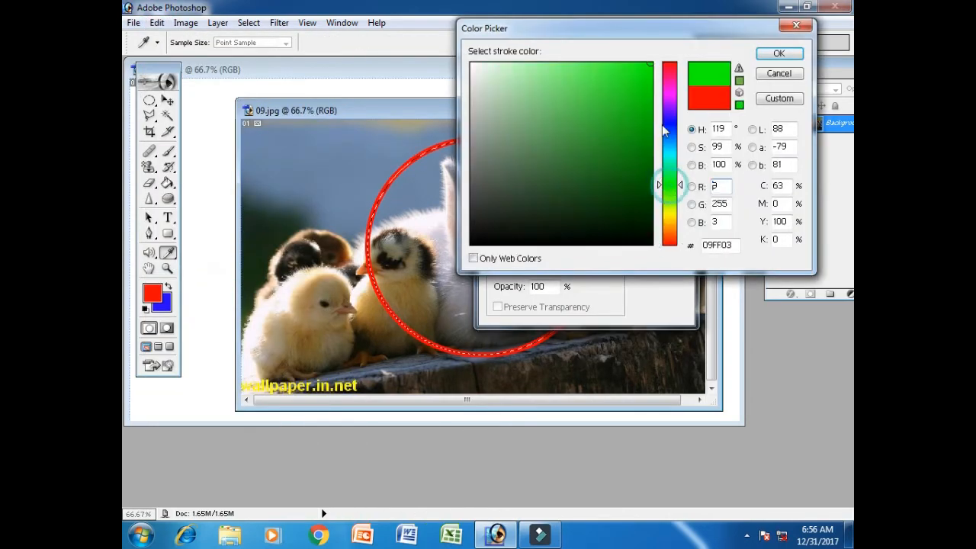
{"action": "left_click", "coordinate": [779, 53]}
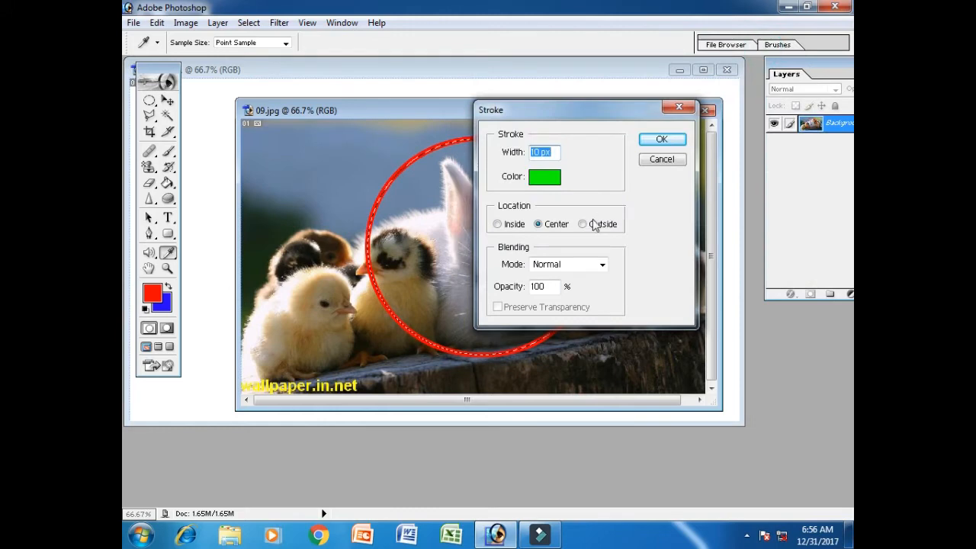
{"action": "left_click", "coordinate": [584, 224]}
{"action": "left_click", "coordinate": [662, 140]}
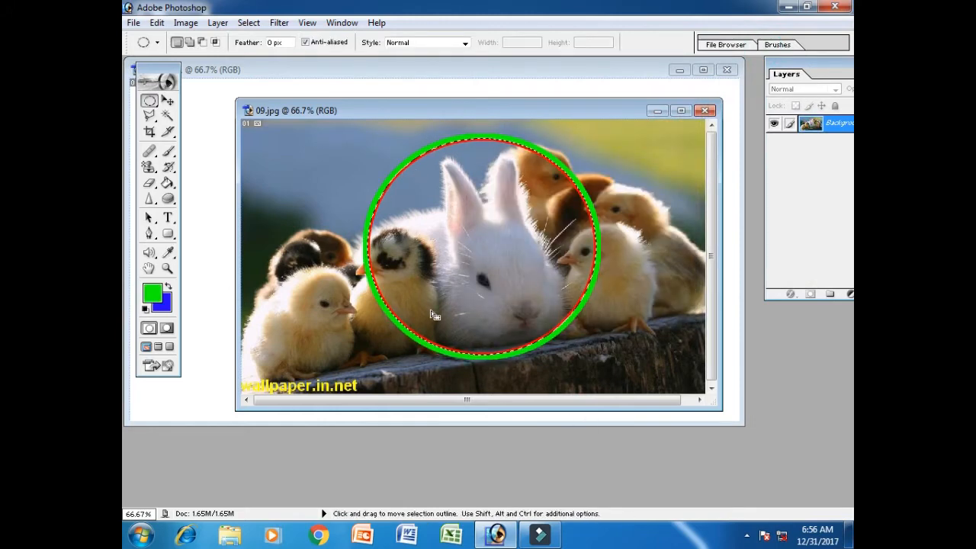
Step: Add a 10 px blue stroke located Inside the circular selection
{"action": "left_click", "coordinate": [156, 22]}
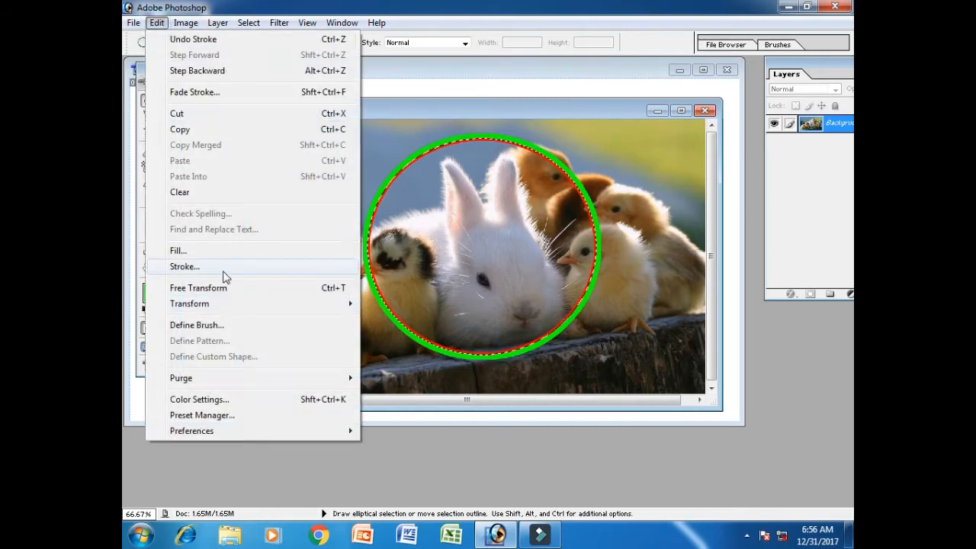
{"action": "left_click", "coordinate": [185, 266]}
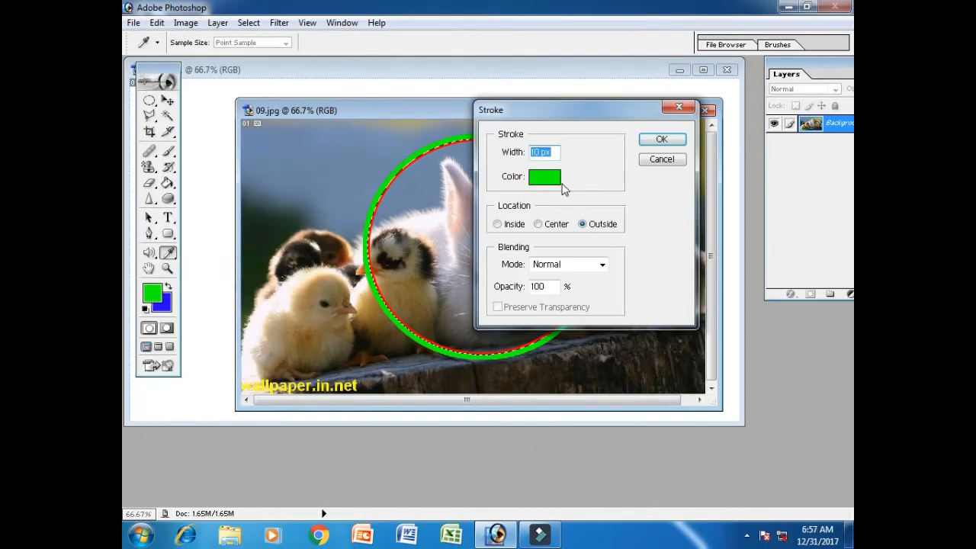
{"action": "left_click", "coordinate": [547, 178]}
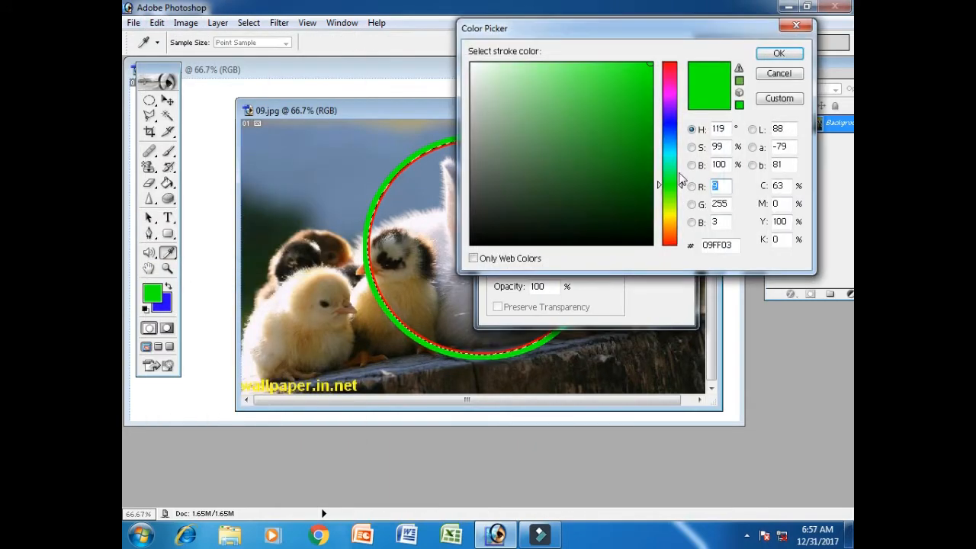
{"action": "left_click_drag", "start_coordinate": [671, 183], "coordinate": [676, 139]}
{"action": "left_click", "coordinate": [781, 53]}
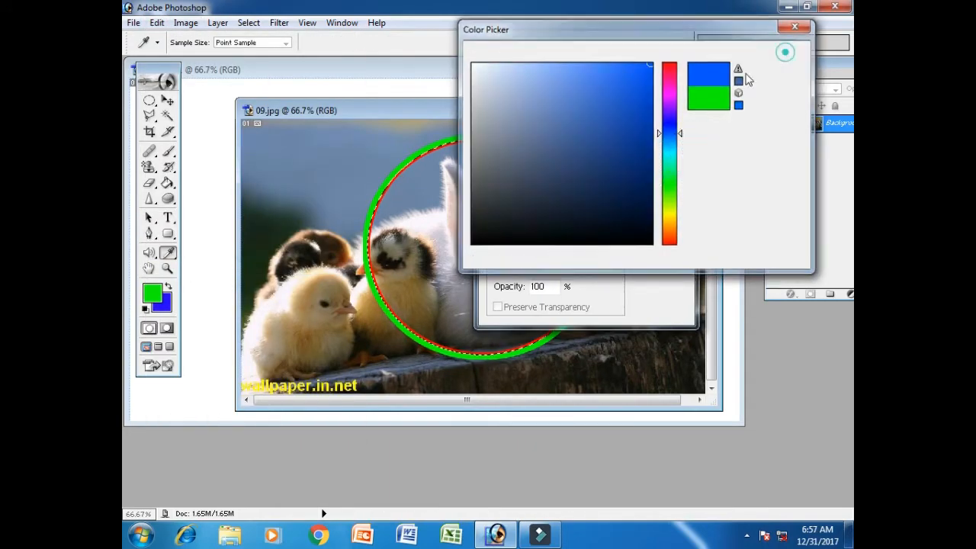
{"action": "left_click", "coordinate": [497, 224]}
{"action": "left_click", "coordinate": [681, 138]}
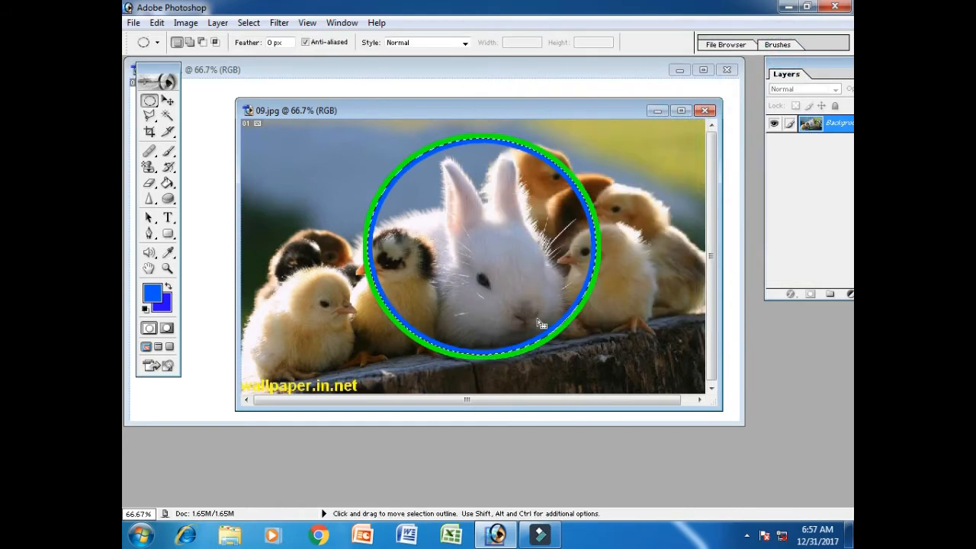
Step: Apply a 10 px blue stroke Inside the circular selection with the blending mode set to Lighten
{"action": "left_click", "coordinate": [157, 23]}
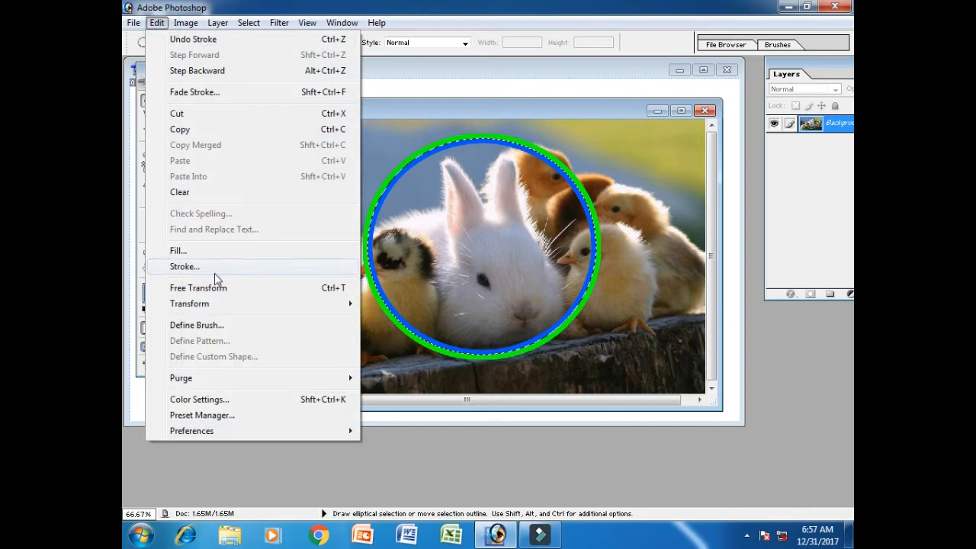
{"action": "left_click", "coordinate": [227, 269]}
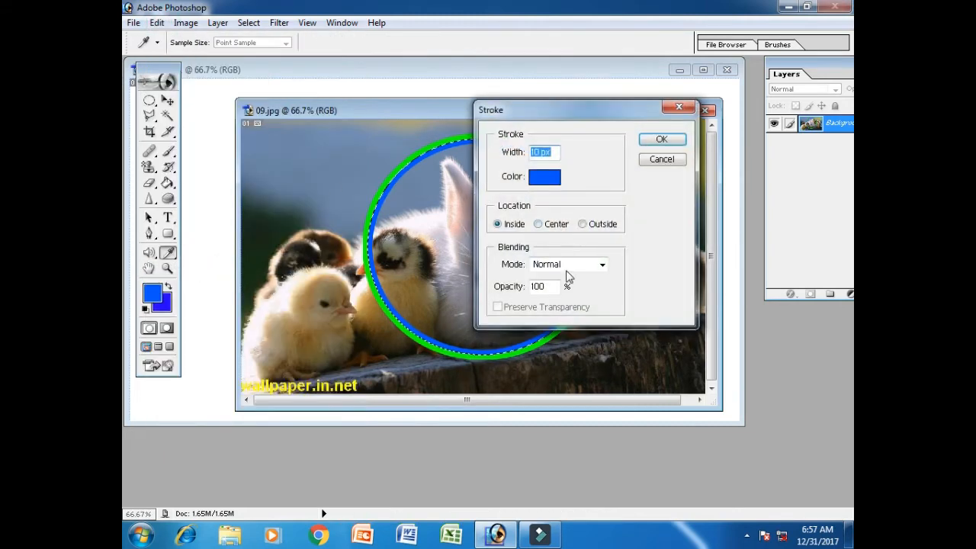
{"action": "left_click", "coordinate": [568, 264]}
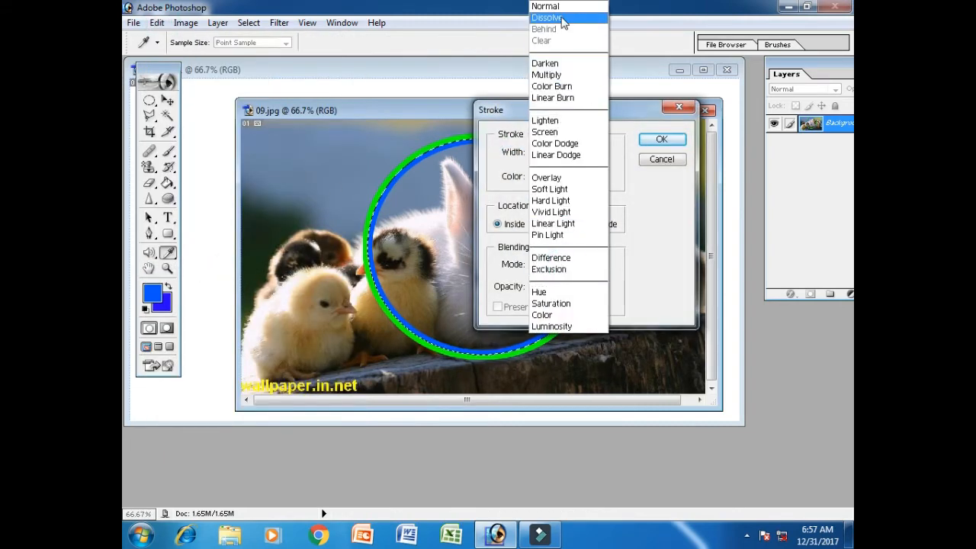
{"action": "left_click", "coordinate": [563, 122]}
{"action": "left_click", "coordinate": [671, 138]}
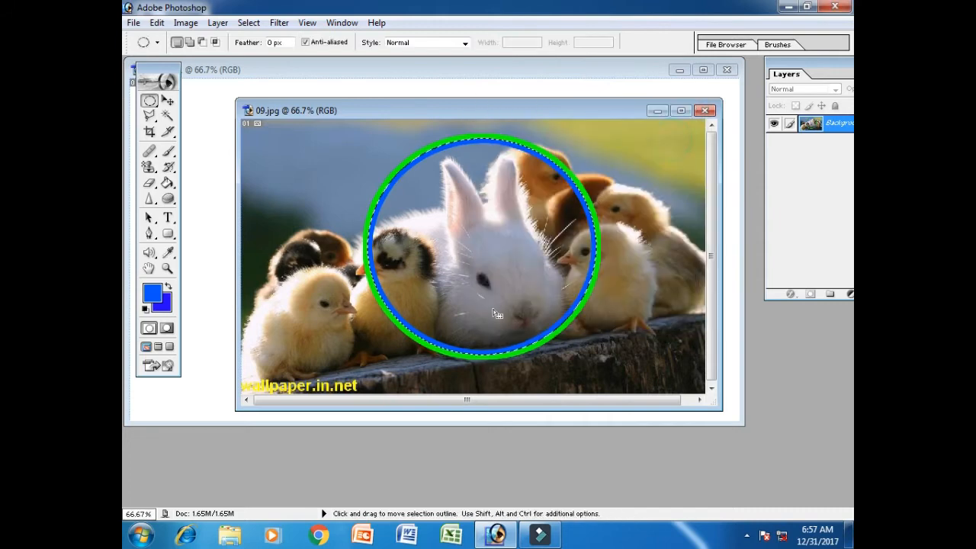
Step: Close 09.jpg without saving, and reposition the Untitled-1 document and the Layers palette so the blank canvas is clear of the tools
{"action": "left_click", "coordinate": [706, 109]}
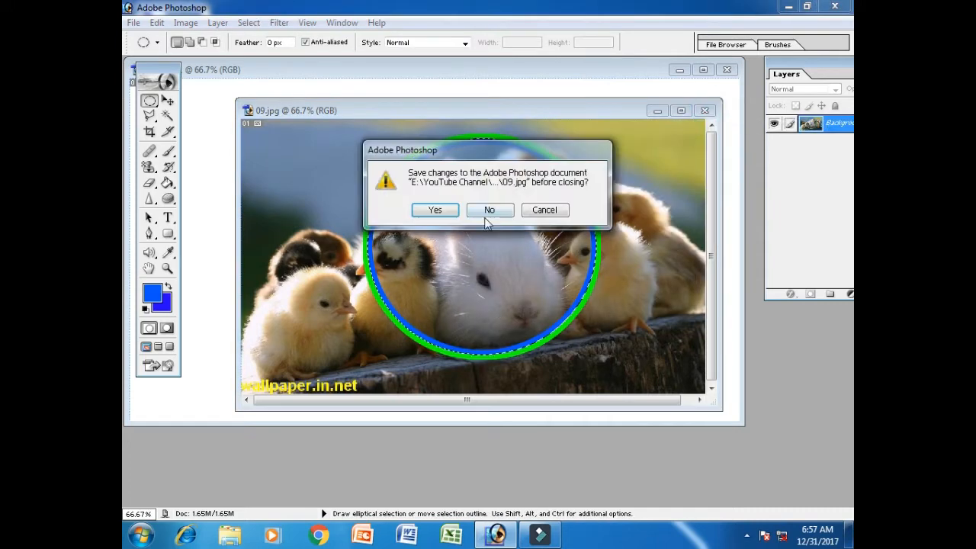
{"action": "left_click", "coordinate": [488, 214]}
{"action": "left_click_drag", "start_coordinate": [439, 74], "coordinate": [497, 88]}
{"action": "left_click_drag", "start_coordinate": [786, 64], "coordinate": [834, 68]}
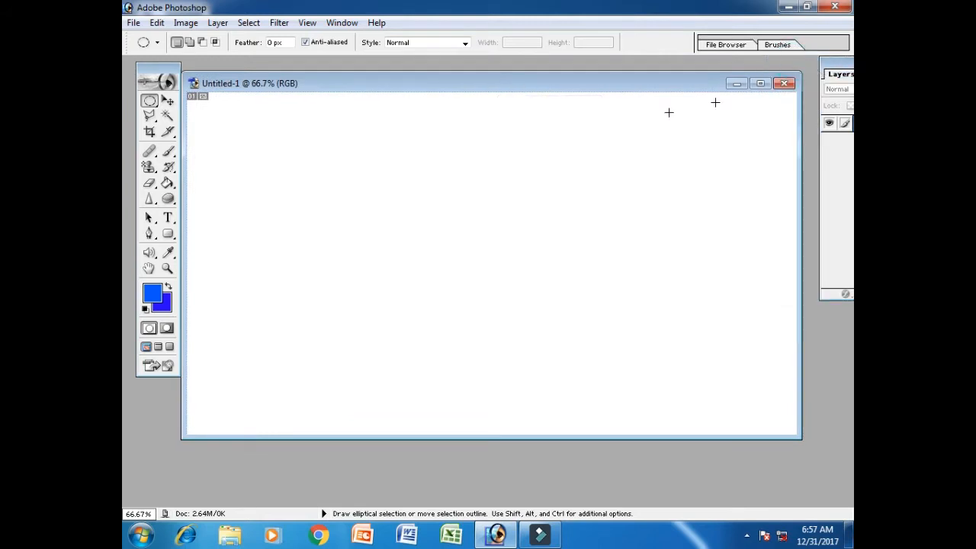
{"action": "left_click_drag", "start_coordinate": [598, 92], "coordinate": [607, 95]}
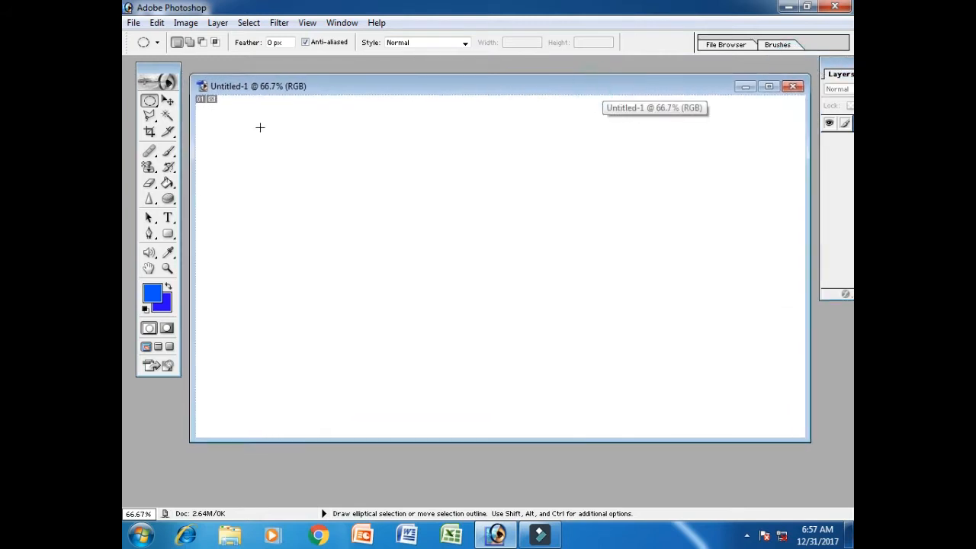
Step: Draw a large rectangular selection slightly inside the edges of the blank Untitled-1 canvas
{"action": "left_click", "coordinate": [151, 103]}
{"action": "left_click", "coordinate": [221, 101]}
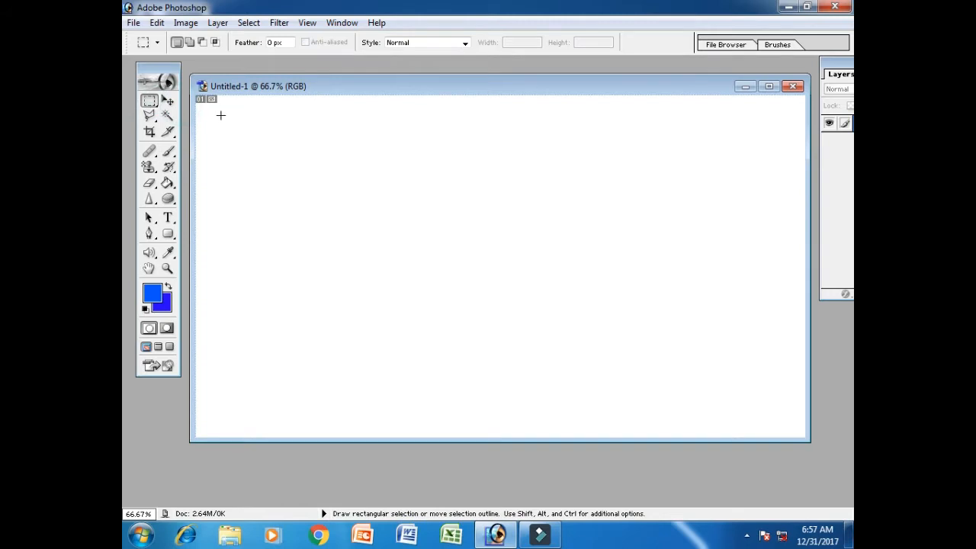
{"action": "left_click_drag", "start_coordinate": [445, 275], "coordinate": [777, 410]}
Step: Stroke the rectangular selection with a 20 px blue line located Inside, using Normal blending mode
{"action": "left_click", "coordinate": [156, 22]}
{"action": "left_click", "coordinate": [202, 267]}
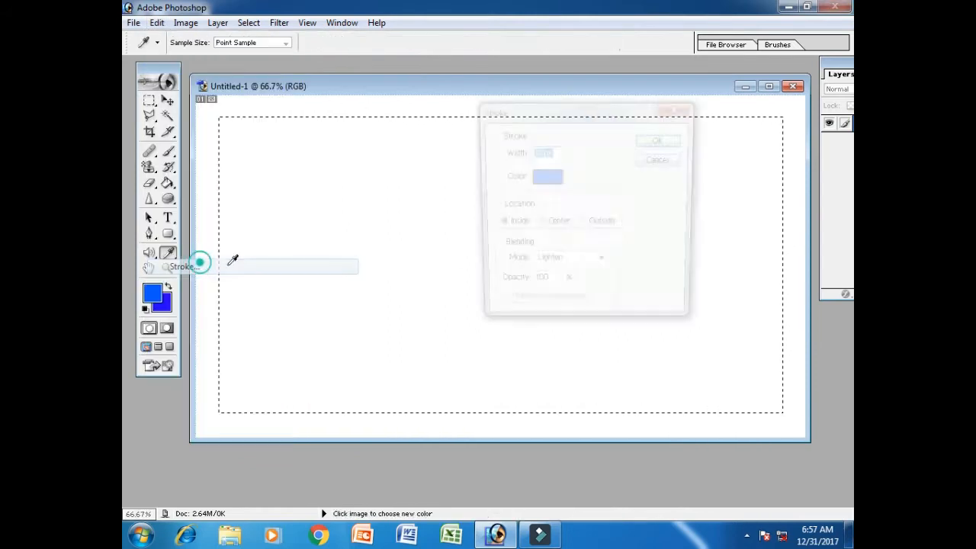
{"action": "left_click_drag", "start_coordinate": [558, 151], "coordinate": [515, 151]}
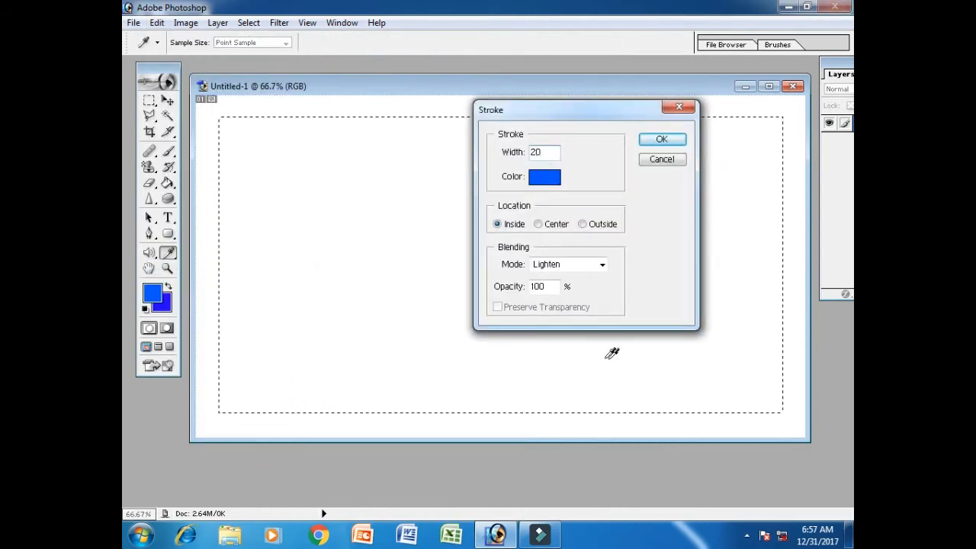
{"action": "left_click", "coordinate": [571, 273]}
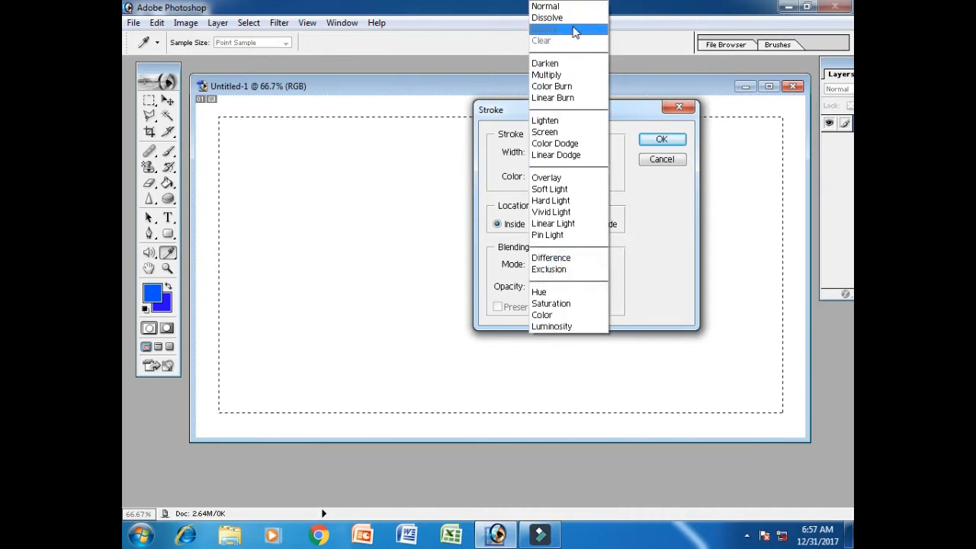
{"action": "left_click", "coordinate": [547, 7]}
{"action": "left_click", "coordinate": [657, 144]}
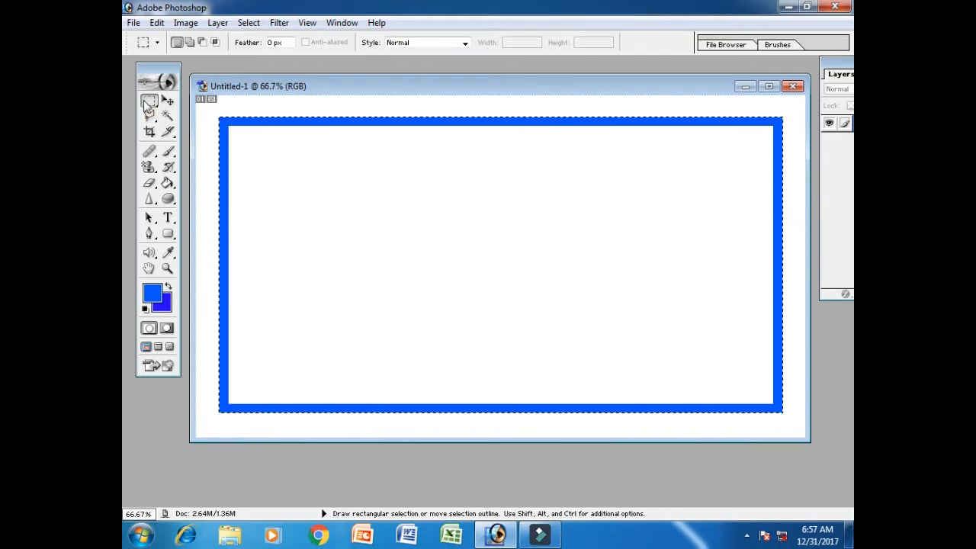
Step: Draw a smaller rectangular selection within the blue border, leaving a narrow white gap on all sides
{"action": "left_click_drag", "start_coordinate": [147, 101], "coordinate": [176, 105]}
{"action": "left_click", "coordinate": [177, 100]}
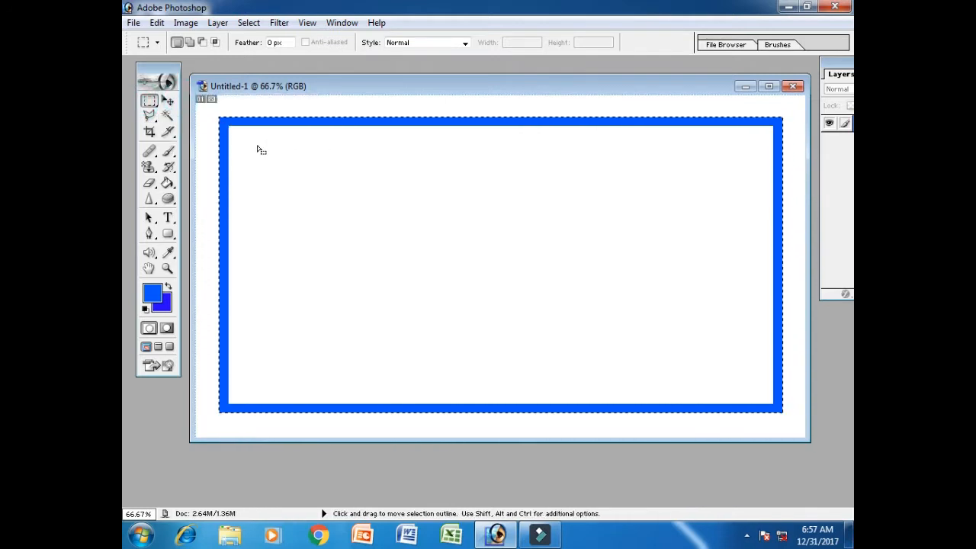
{"action": "left_click", "coordinate": [257, 145]}
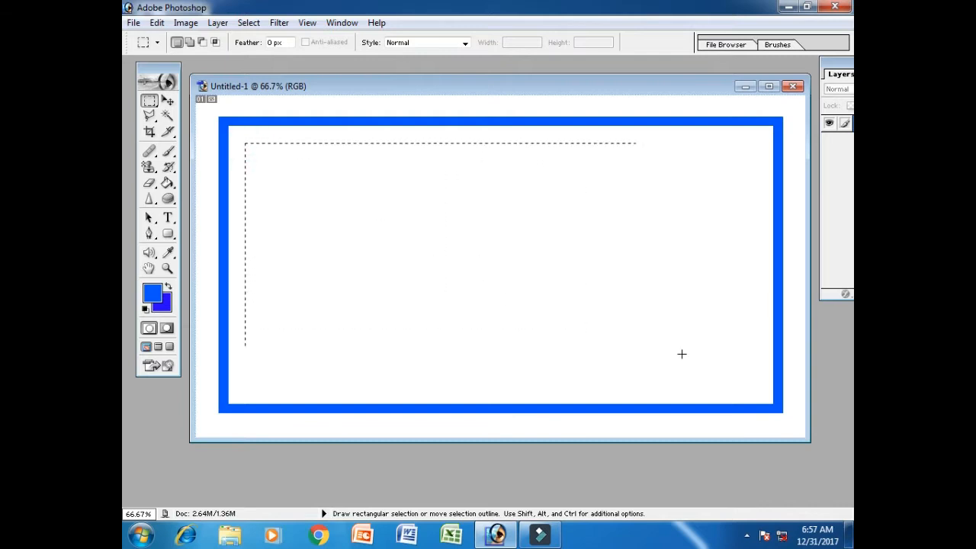
{"action": "left_click_drag", "start_coordinate": [682, 353], "coordinate": [755, 385]}
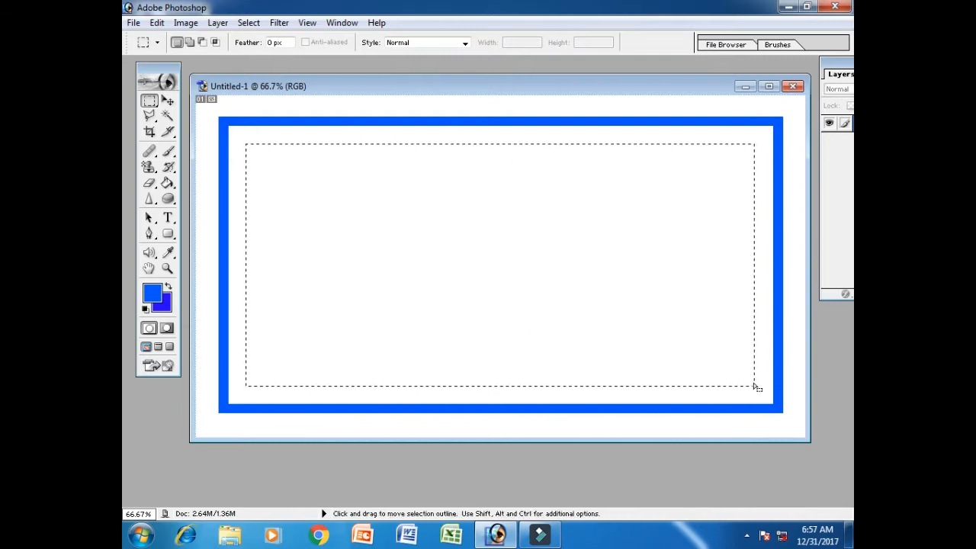
Step: Start a stroke on the inner rectangular selection and set its color to green (32FF03)
{"action": "left_click", "coordinate": [156, 23]}
{"action": "left_click", "coordinate": [183, 266]}
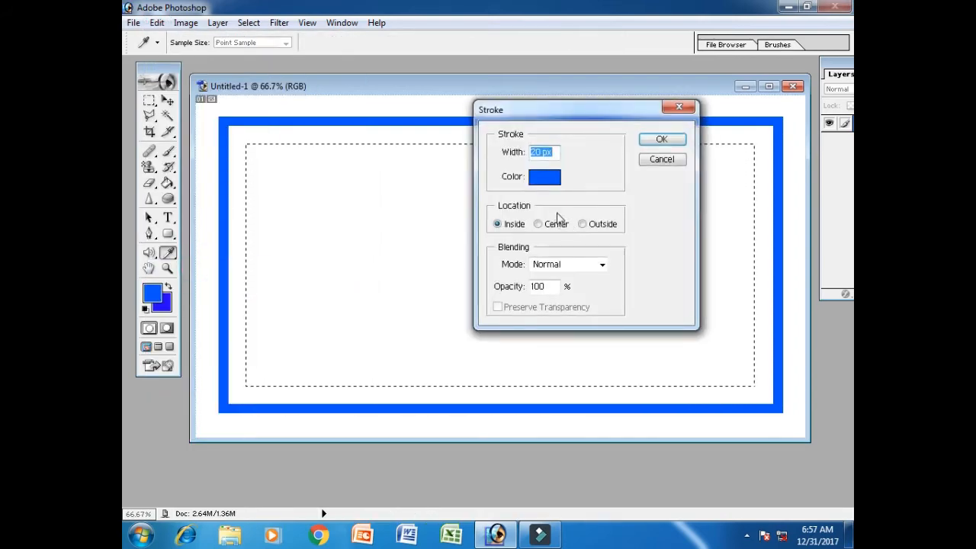
{"action": "left_click", "coordinate": [545, 178]}
{"action": "left_click", "coordinate": [670, 190]}
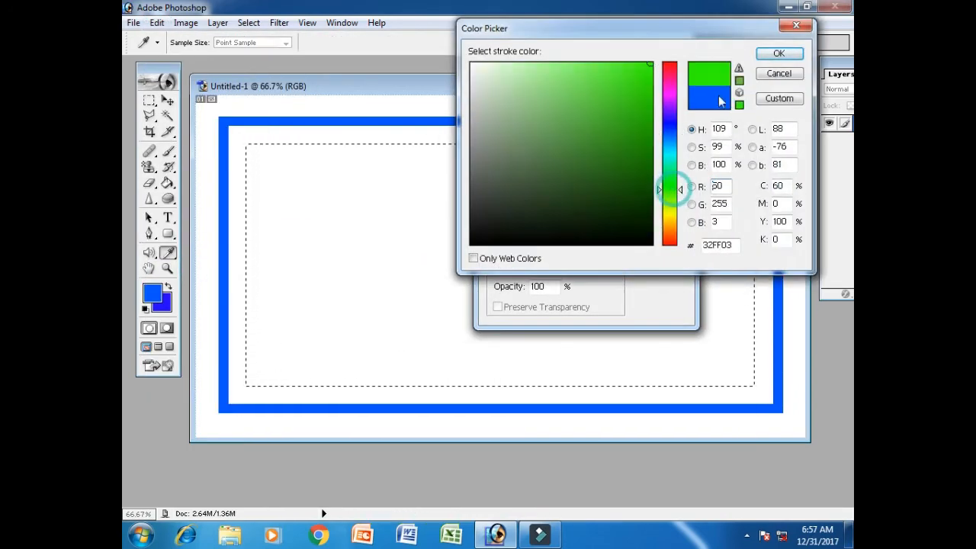
{"action": "left_click", "coordinate": [766, 55]}
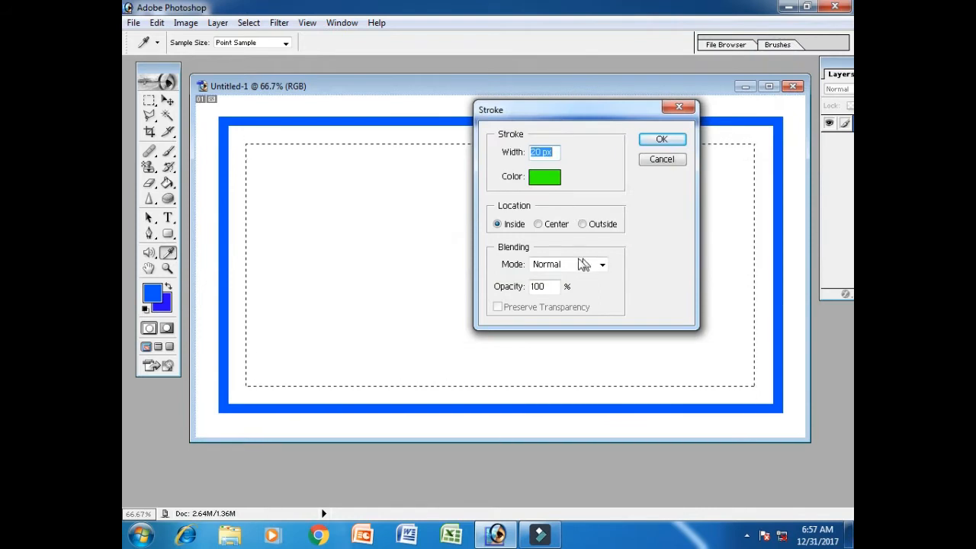
Step: Apply the 20 px green stroke Inside the inner selection in Darken mode, and undo it
{"action": "left_click", "coordinate": [571, 265]}
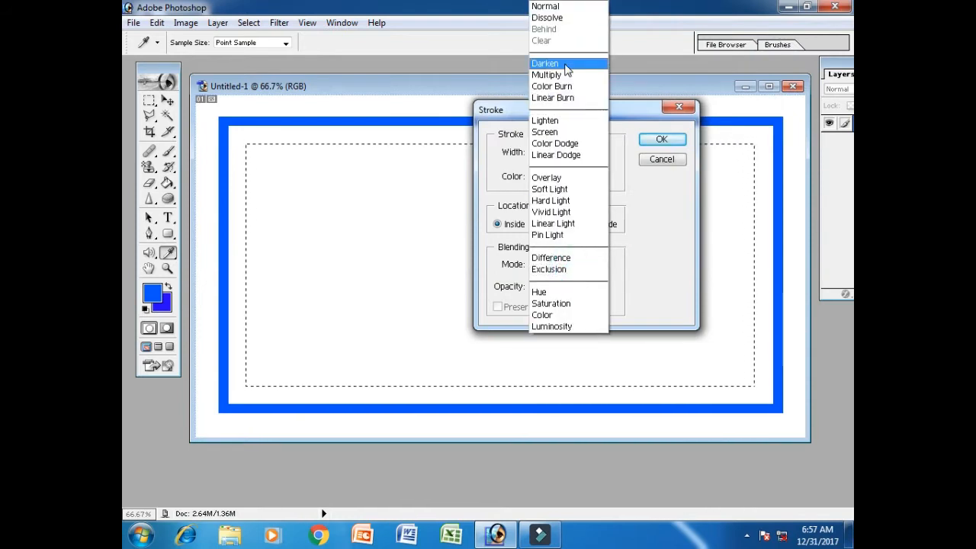
{"action": "left_click", "coordinate": [556, 63]}
{"action": "left_click", "coordinate": [663, 139]}
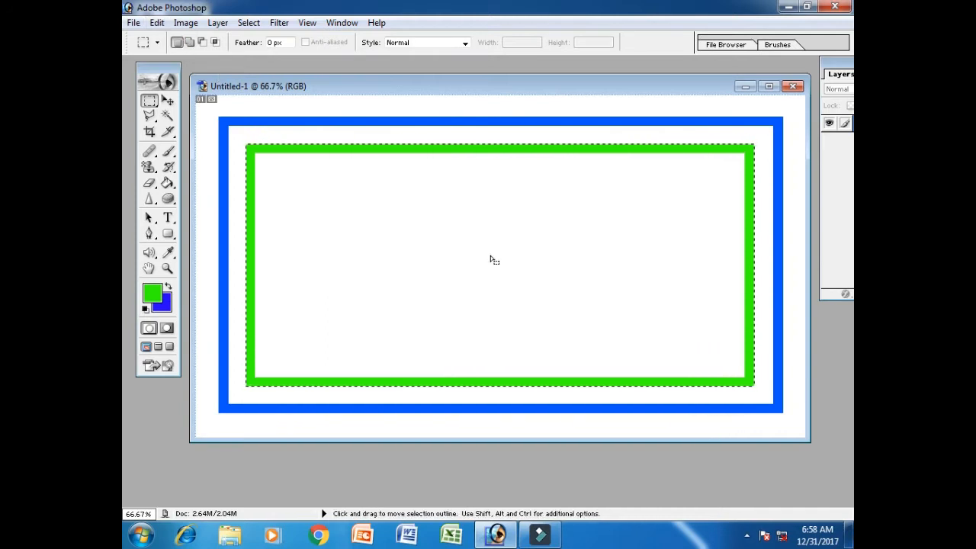
{"action": "key", "text": "ctrl+z"}
Step: Stroke the inner selection with the 20 px green line in Dissolve mode, and undo it
{"action": "left_click", "coordinate": [156, 22]}
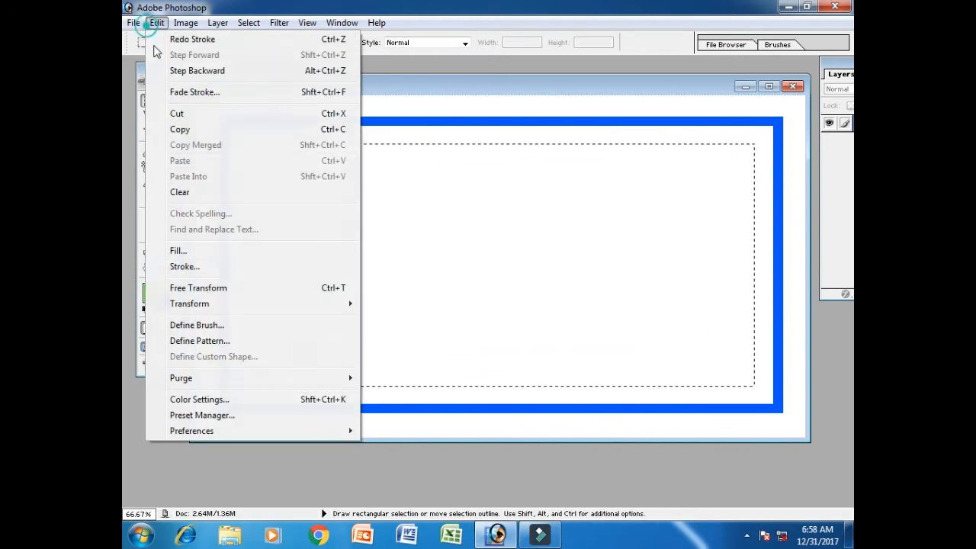
{"action": "left_click", "coordinate": [216, 268]}
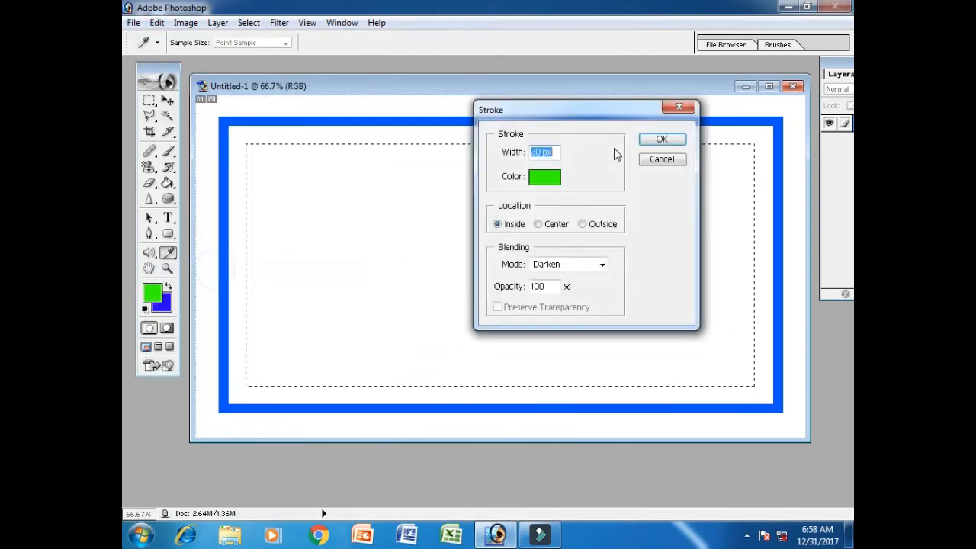
{"action": "left_click", "coordinate": [574, 265]}
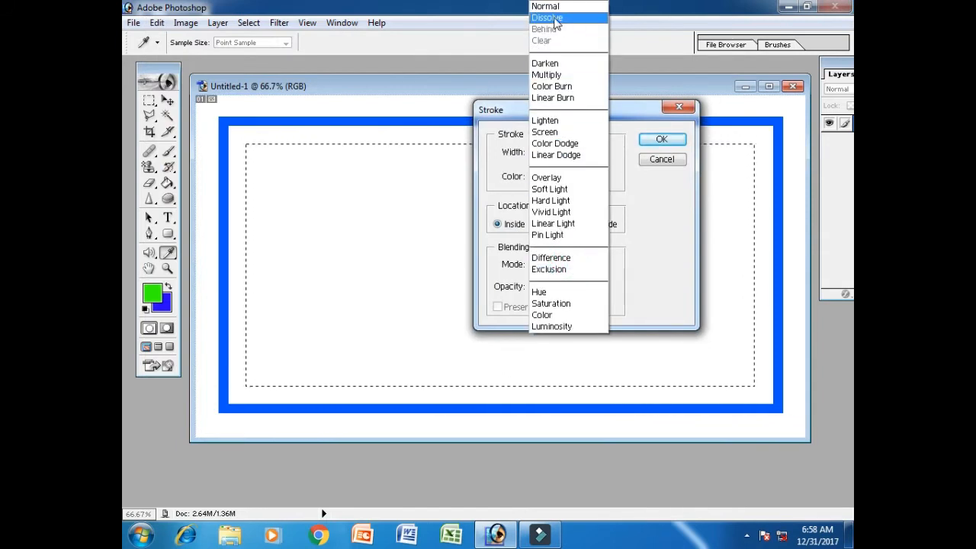
{"action": "left_click", "coordinate": [555, 22]}
{"action": "left_click", "coordinate": [662, 139]}
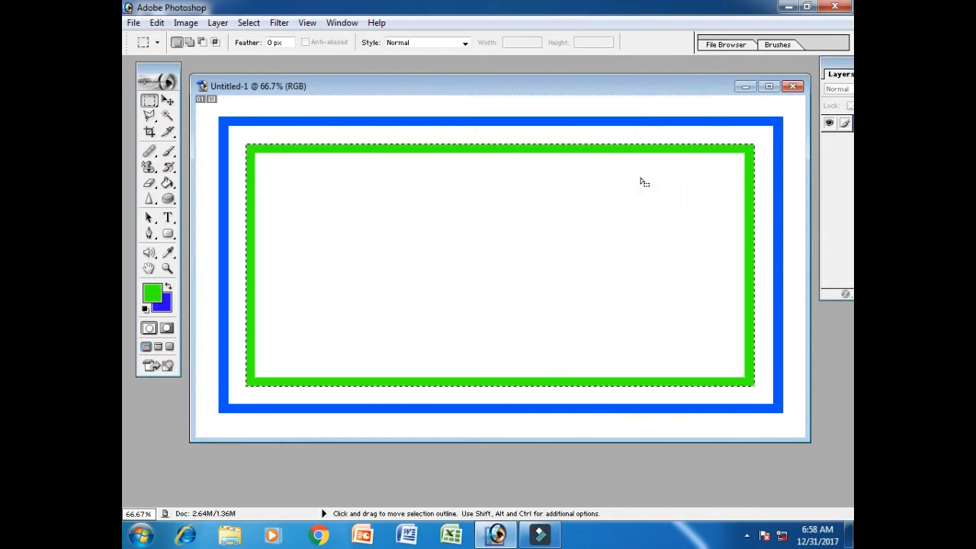
{"action": "key", "text": "ctrl+z"}
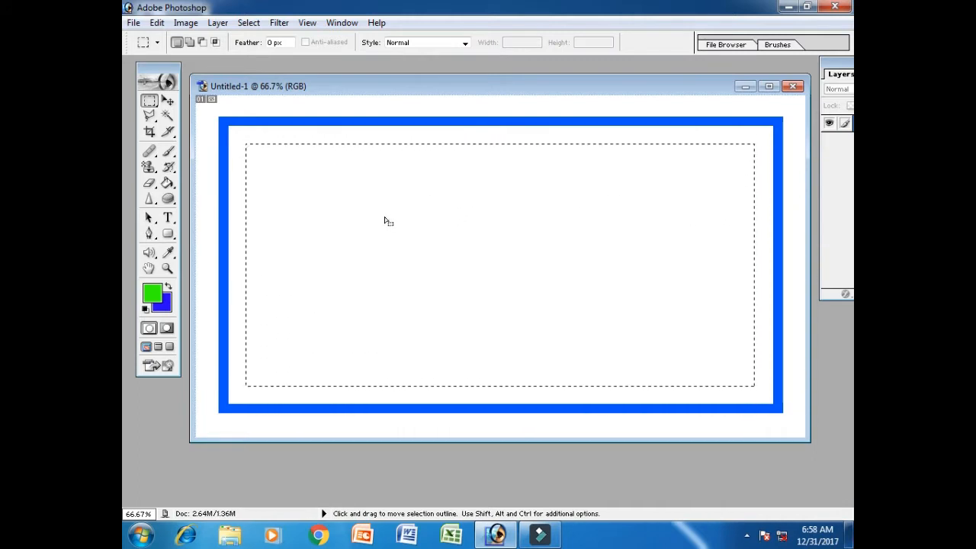
Step: Replace the inner selection with the whole canvas, stroke it Inside with a 20 px green line in Dissolve mode, and deselect
{"action": "key", "text": "ctrl"}
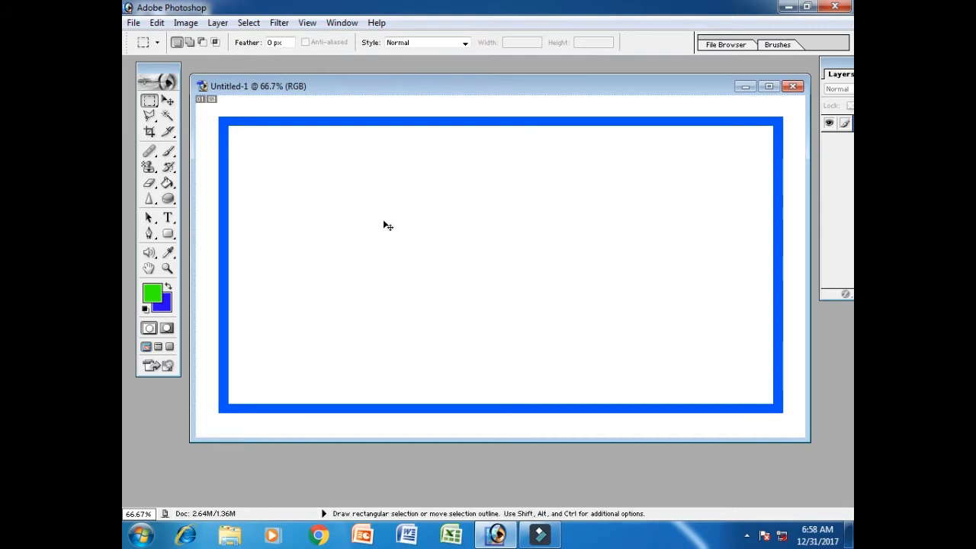
{"action": "key", "text": "ctrl+a"}
{"action": "left_click", "coordinate": [155, 24]}
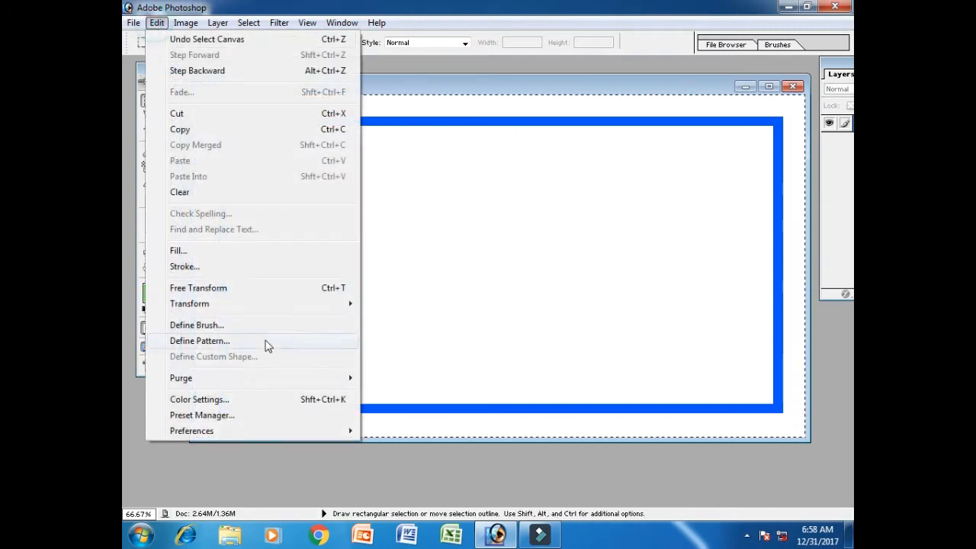
{"action": "left_click", "coordinate": [228, 266]}
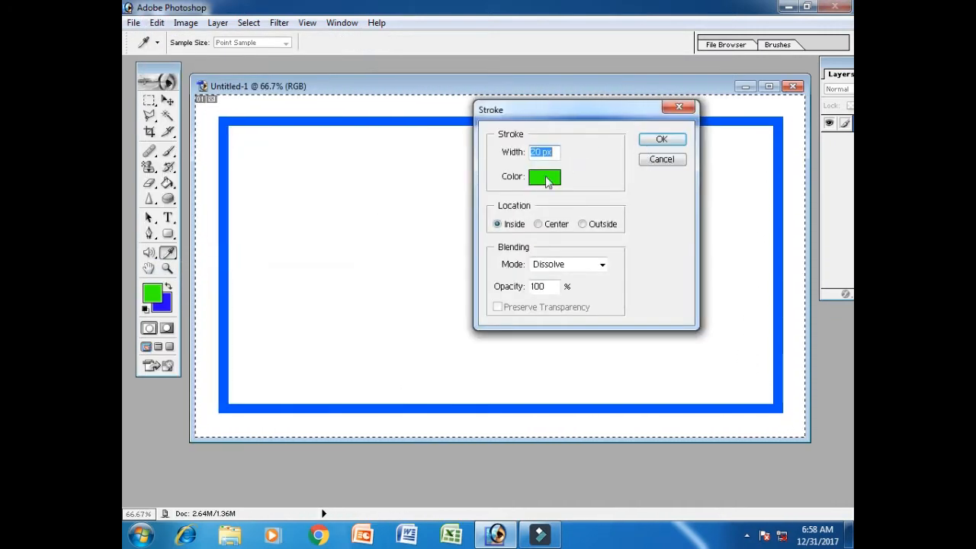
{"action": "left_click", "coordinate": [644, 139]}
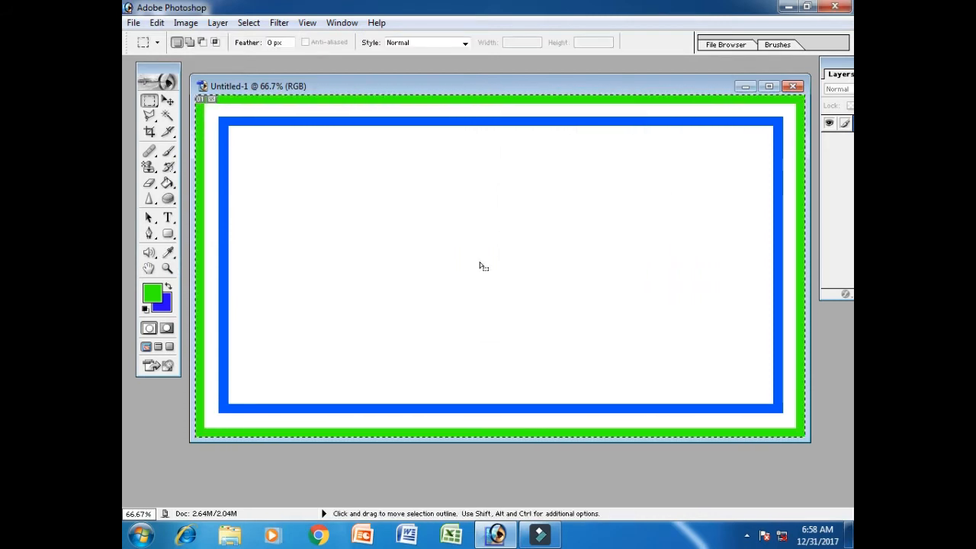
{"action": "key", "text": "ctrl+d"}
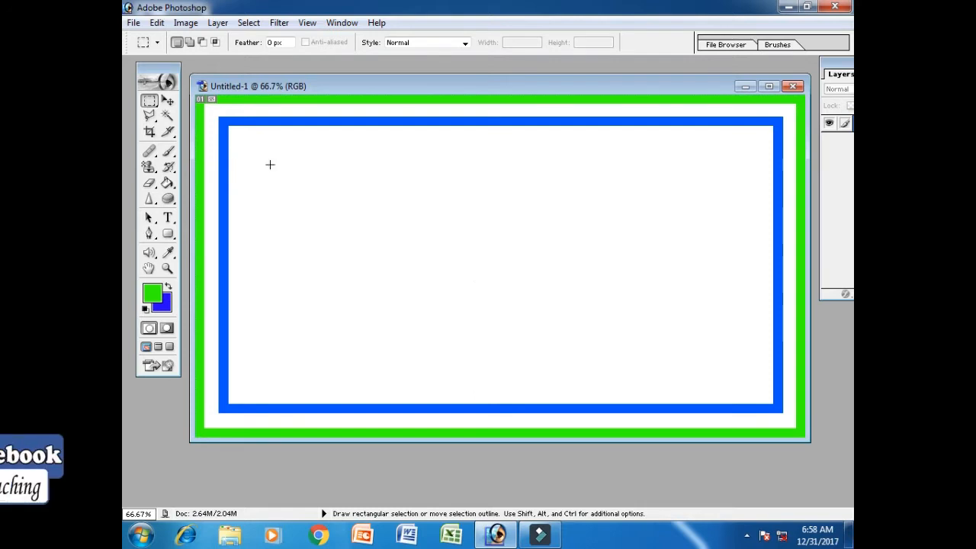
Step: Close the Untitled-1 document without saving its changes
{"action": "left_click", "coordinate": [156, 22]}
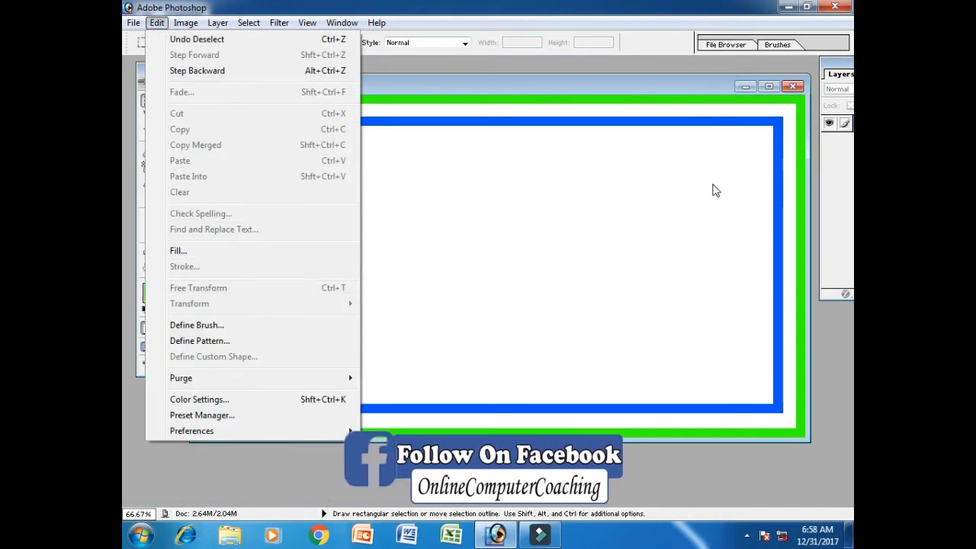
{"action": "left_click", "coordinate": [793, 85]}
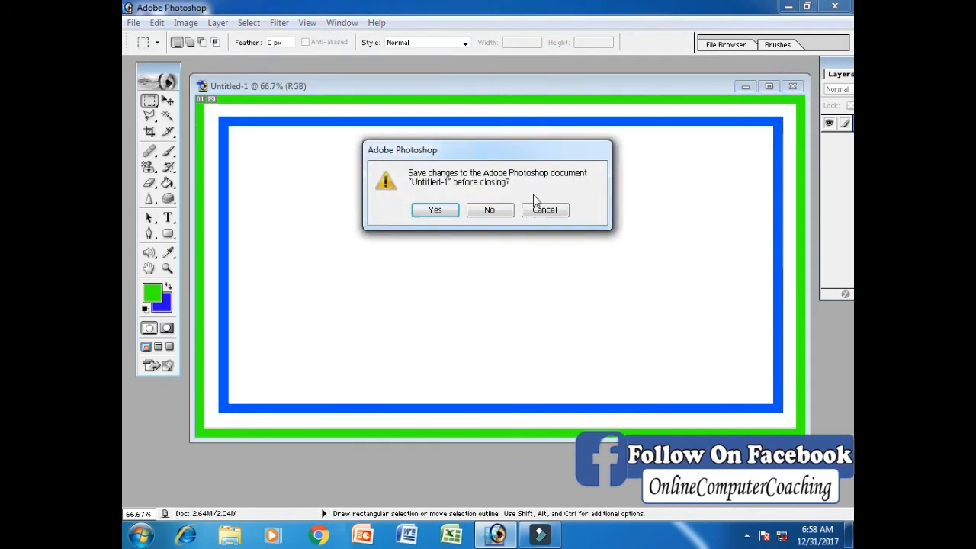
{"action": "left_click", "coordinate": [489, 210]}
Step: Open image 08 from the Animal Wallpapers folder and move its window clear of the toolbox
{"action": "double_click", "coordinate": [566, 272]}
{"action": "left_click", "coordinate": [567, 272]}
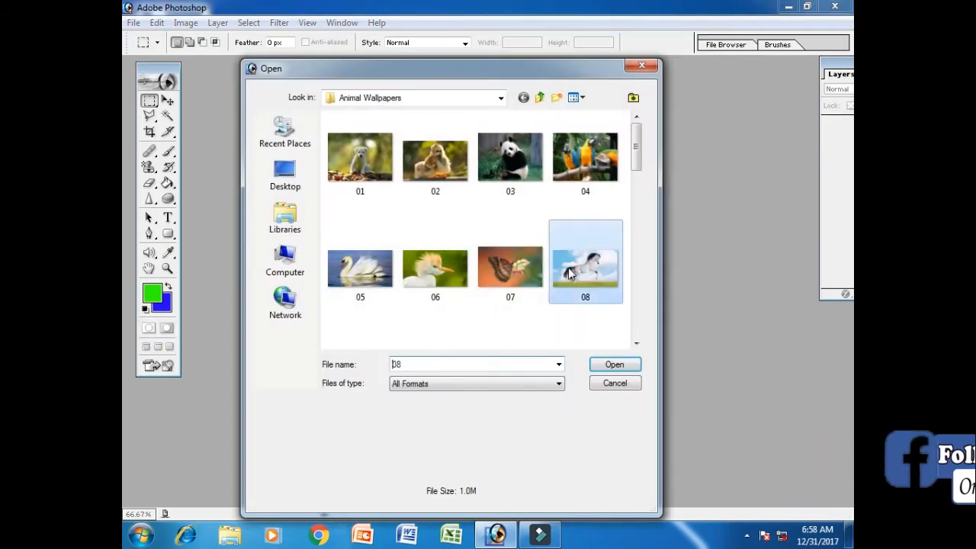
{"action": "left_click", "coordinate": [620, 365]}
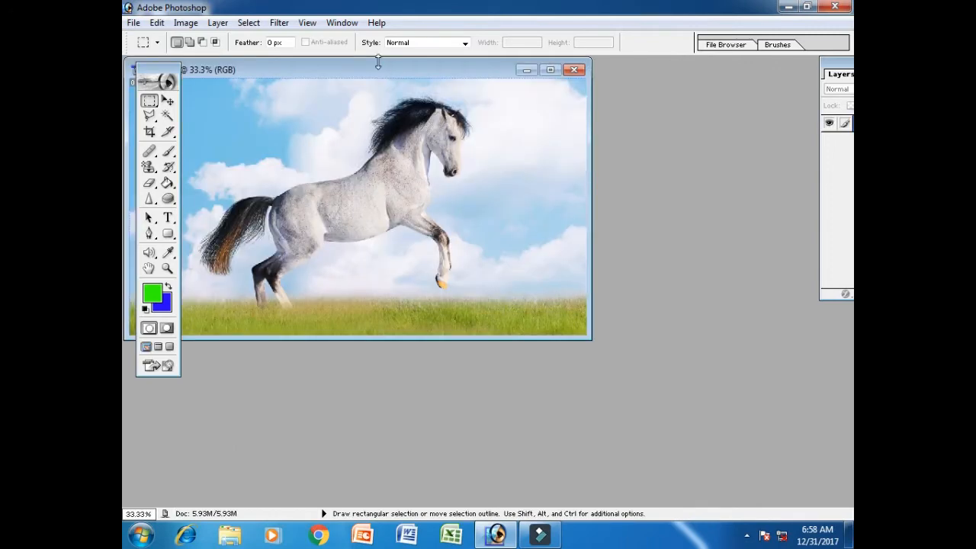
{"action": "left_click_drag", "start_coordinate": [379, 67], "coordinate": [480, 86]}
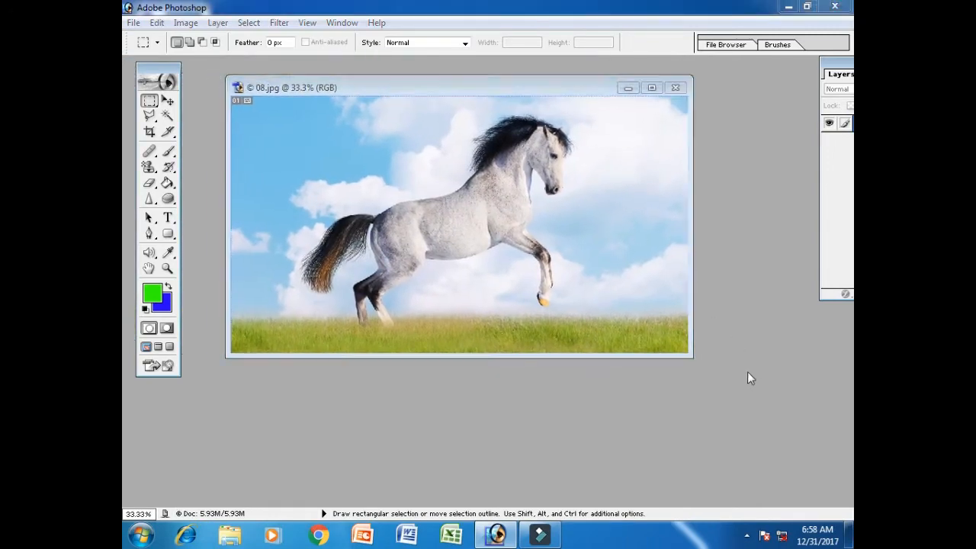
Step: Open image 14 from the Animal Wallpapers folder and move its window clear of the toolbox
{"action": "double_click", "coordinate": [747, 372]}
{"action": "left_click_drag", "start_coordinate": [640, 150], "coordinate": [640, 223]}
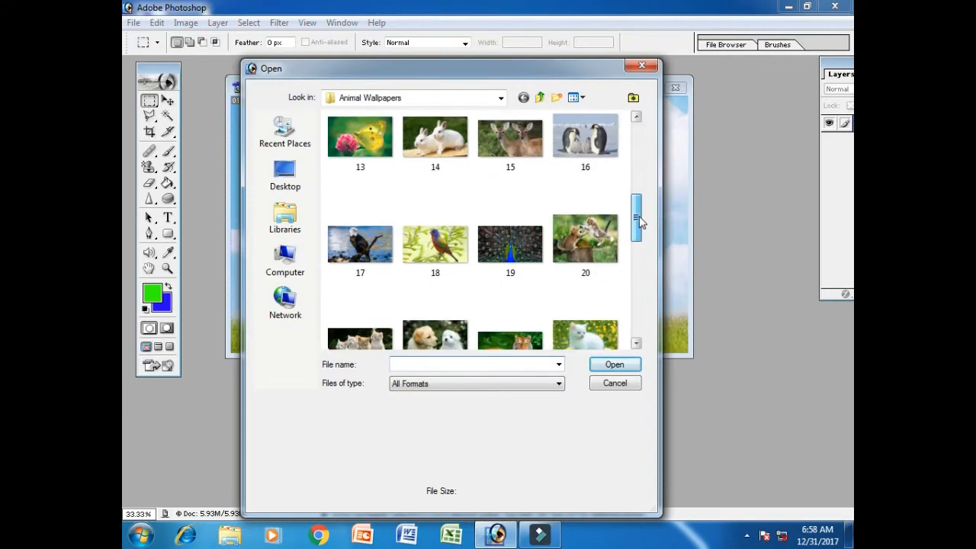
{"action": "left_click", "coordinate": [429, 160]}
{"action": "left_click", "coordinate": [614, 365]}
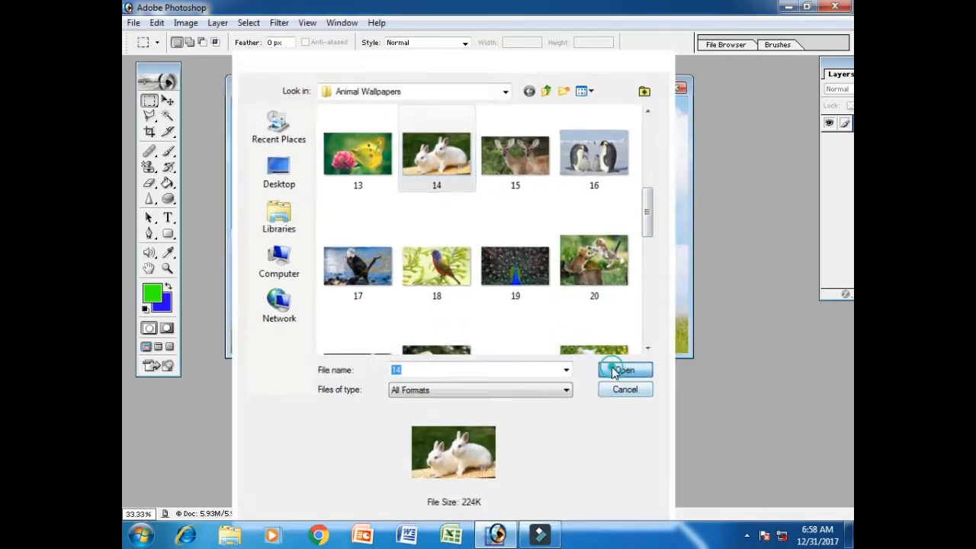
{"action": "left_click_drag", "start_coordinate": [386, 74], "coordinate": [574, 76]}
Step: Copy the horse picture from 08.jpg into 14.jpg with the Move tool, position it there, and bring the 14.jpg window fully into view
{"action": "left_click", "coordinate": [323, 160]}
{"action": "left_click", "coordinate": [755, 152]}
{"action": "left_click", "coordinate": [233, 192]}
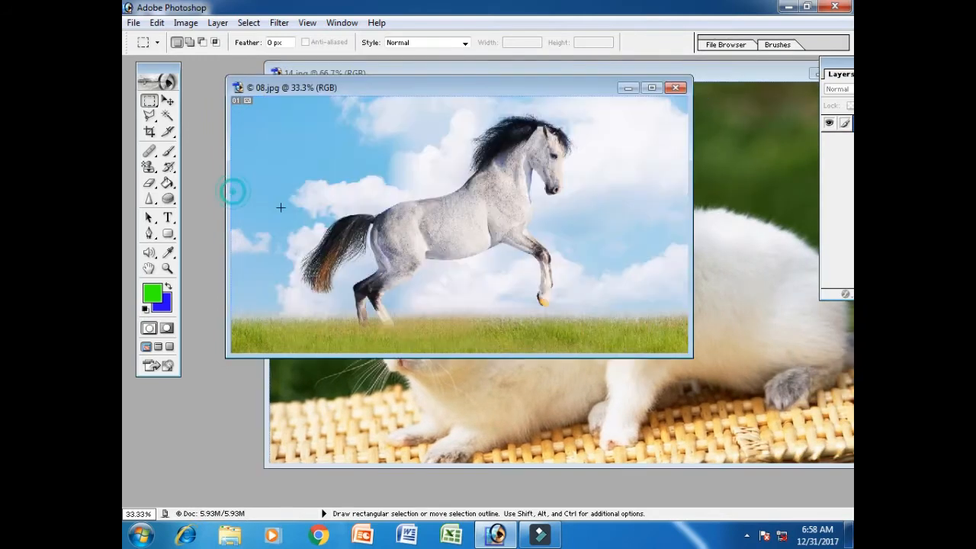
{"action": "left_click", "coordinate": [167, 102]}
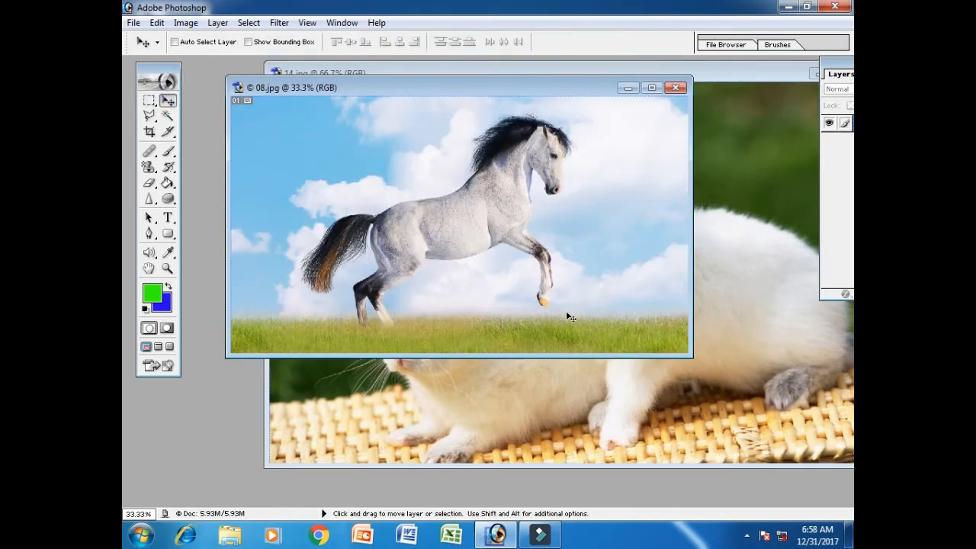
{"action": "left_click_drag", "start_coordinate": [647, 282], "coordinate": [760, 338]}
{"action": "left_click_drag", "start_coordinate": [442, 189], "coordinate": [657, 344]}
{"action": "left_click_drag", "start_coordinate": [401, 220], "coordinate": [586, 227]}
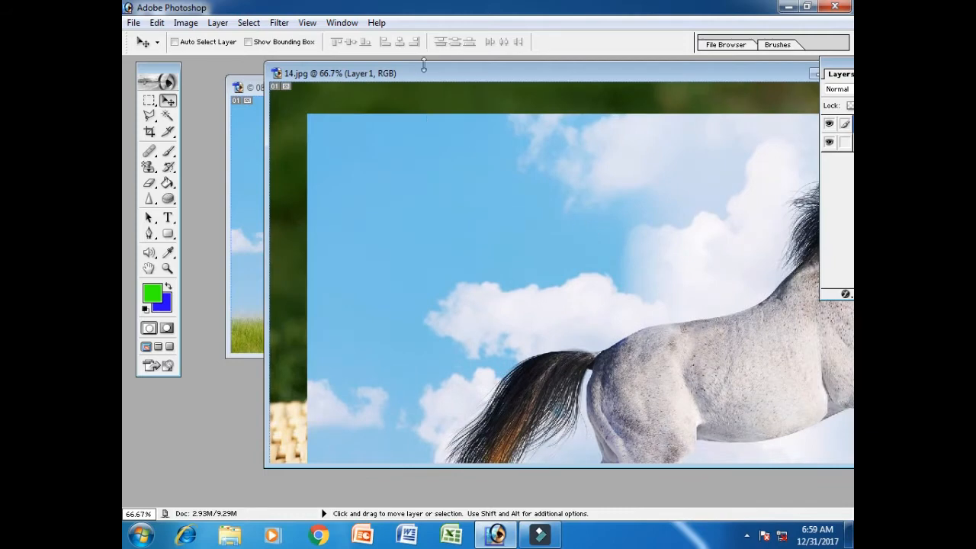
{"action": "left_click_drag", "start_coordinate": [474, 74], "coordinate": [404, 81]}
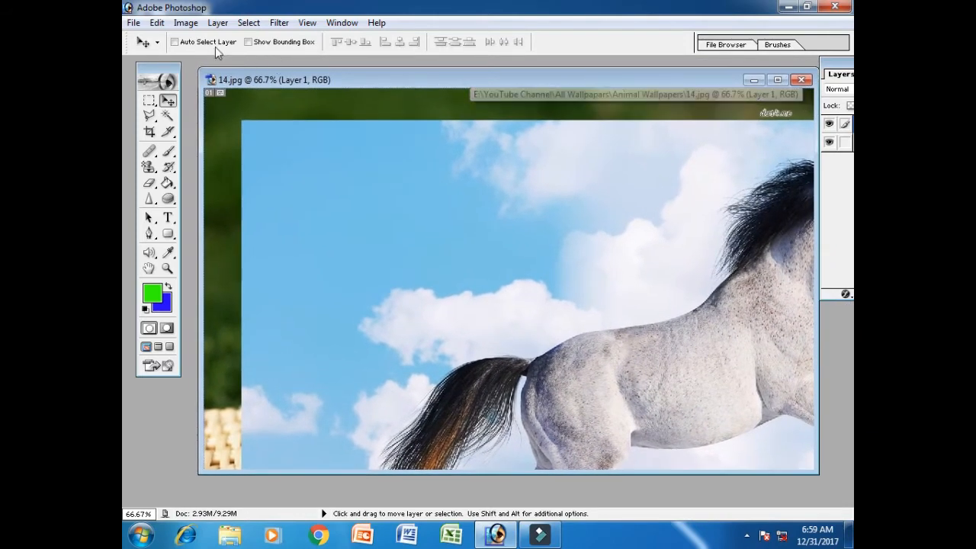
Step: Free Transform the horse layer down to about 48% width and 46.3% height, and place it over the rabbits
{"action": "left_click", "coordinate": [156, 22]}
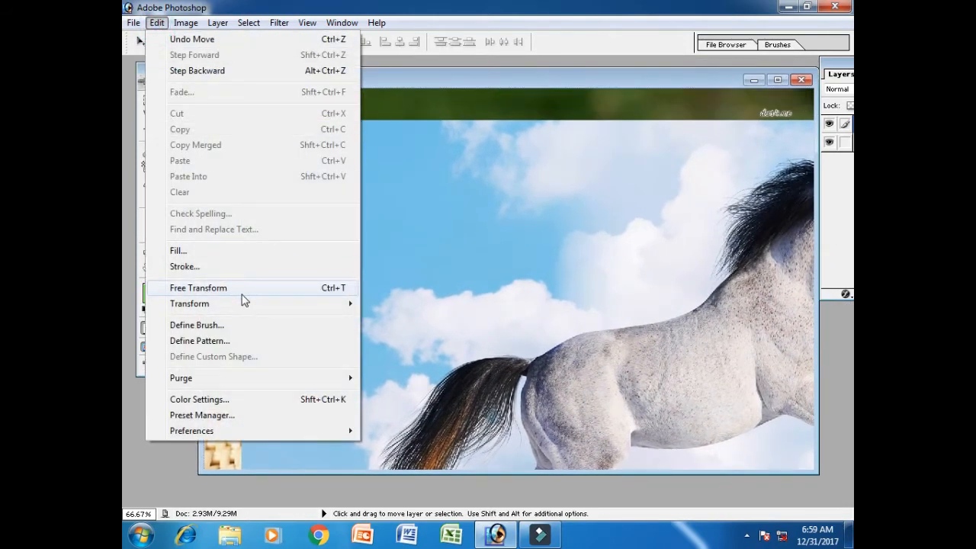
{"action": "left_click", "coordinate": [329, 288]}
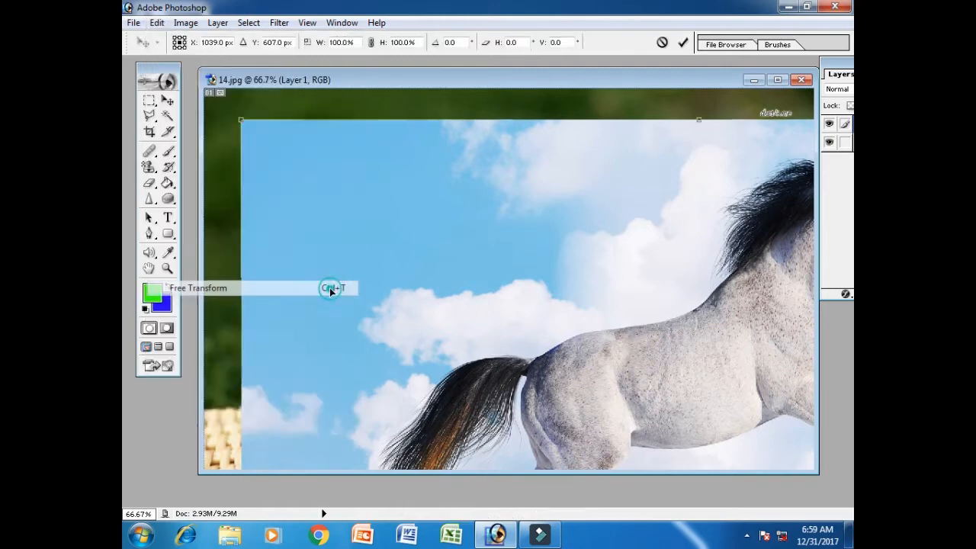
{"action": "left_click_drag", "start_coordinate": [243, 116], "coordinate": [602, 331]}
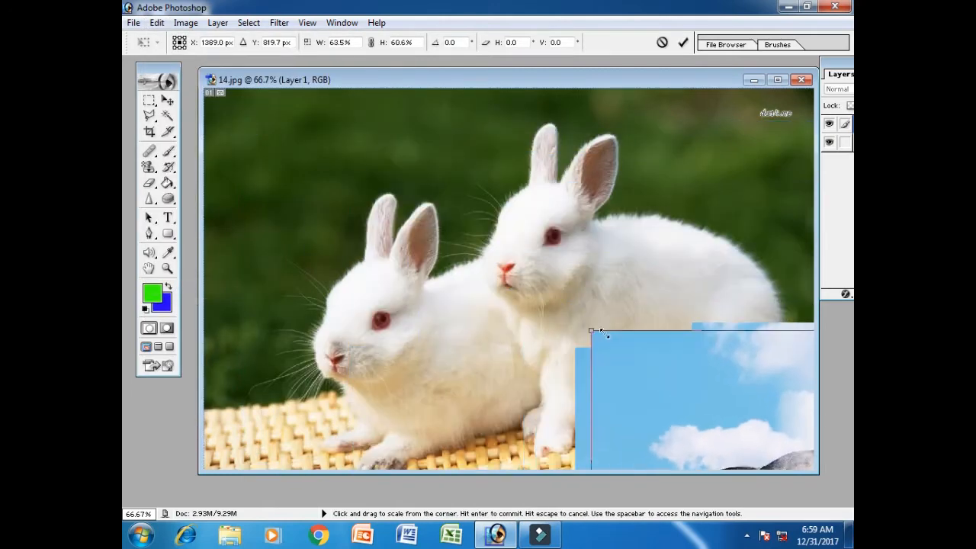
{"action": "left_click_drag", "start_coordinate": [661, 368], "coordinate": [298, 154]}
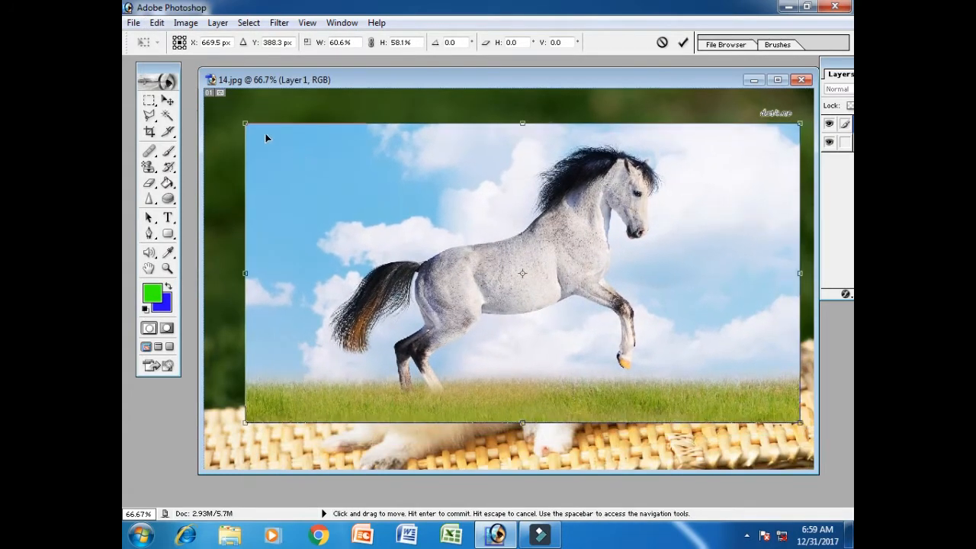
{"action": "left_click_drag", "start_coordinate": [246, 123], "coordinate": [359, 182]}
{"action": "left_click_drag", "start_coordinate": [459, 250], "coordinate": [376, 211]}
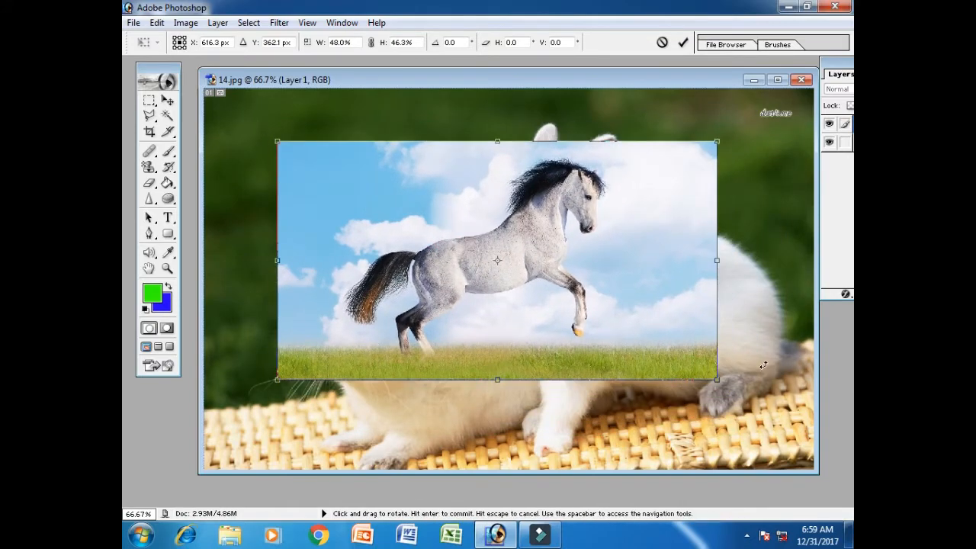
Step: Narrow the horse layer to about 36.4% width and stretch it to about 49.8% height
{"action": "mouse_move", "coordinate": [717, 378]}
{"action": "left_mouse_down"}
{"action": "mouse_move", "coordinate": [491, 266]}
{"action": "mouse_move", "coordinate": [713, 393]}
{"action": "left_mouse_up"}
{"action": "left_click_drag", "start_coordinate": [713, 265], "coordinate": [610, 267]}
{"action": "mouse_move", "coordinate": [443, 141]}
{"action": "left_mouse_down"}
{"action": "mouse_move", "coordinate": [443, 267]}
{"action": "mouse_move", "coordinate": [443, 138]}
{"action": "left_mouse_up"}
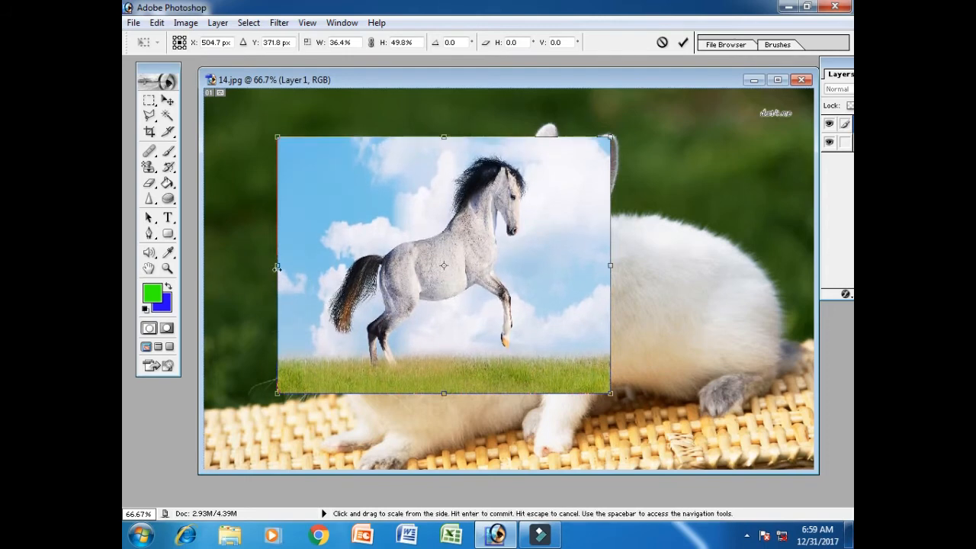
Step: Mirror the horse layer horizontally by pulling one side across the other, widen it over the rabbits, and apply the transform
{"action": "left_click_drag", "start_coordinate": [277, 266], "coordinate": [814, 266]}
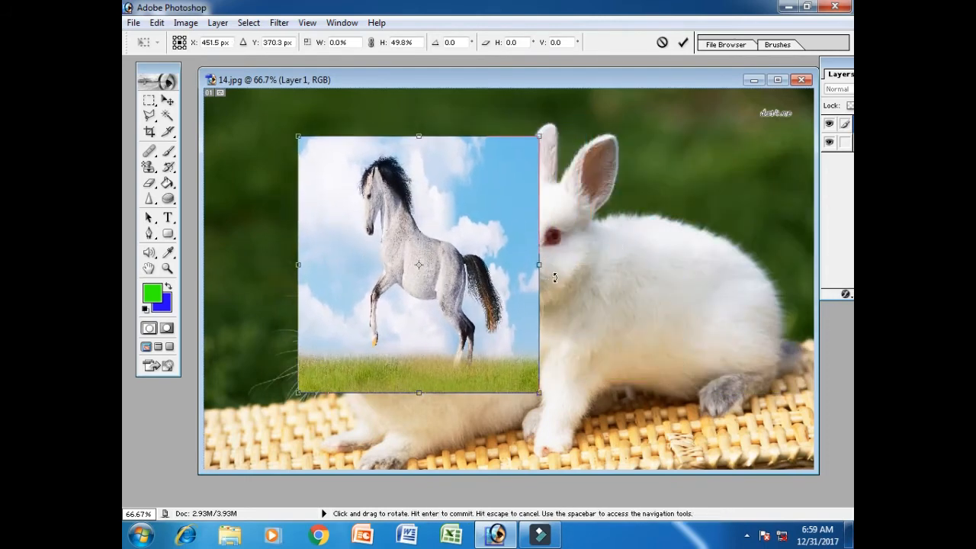
{"action": "left_click_drag", "start_coordinate": [539, 266], "coordinate": [724, 269]}
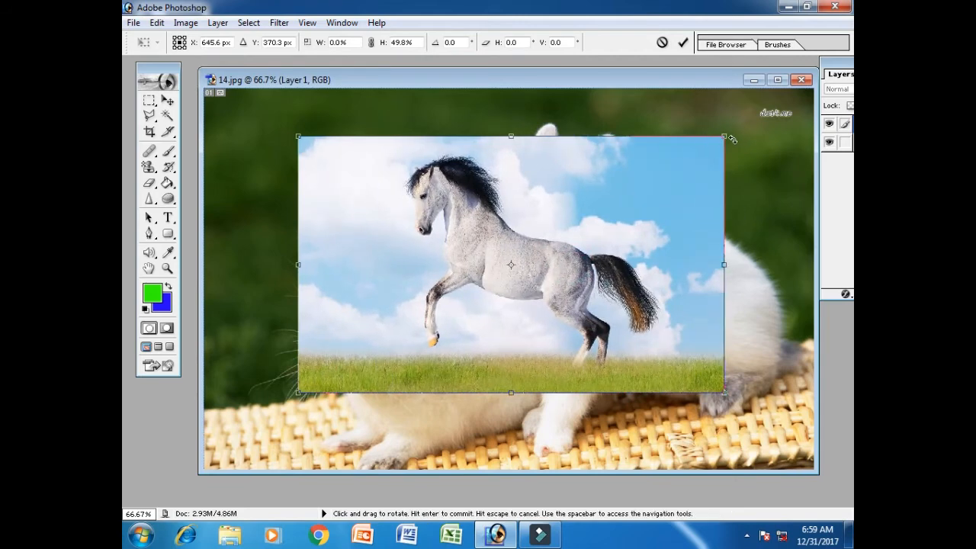
{"action": "left_click", "coordinate": [158, 23]}
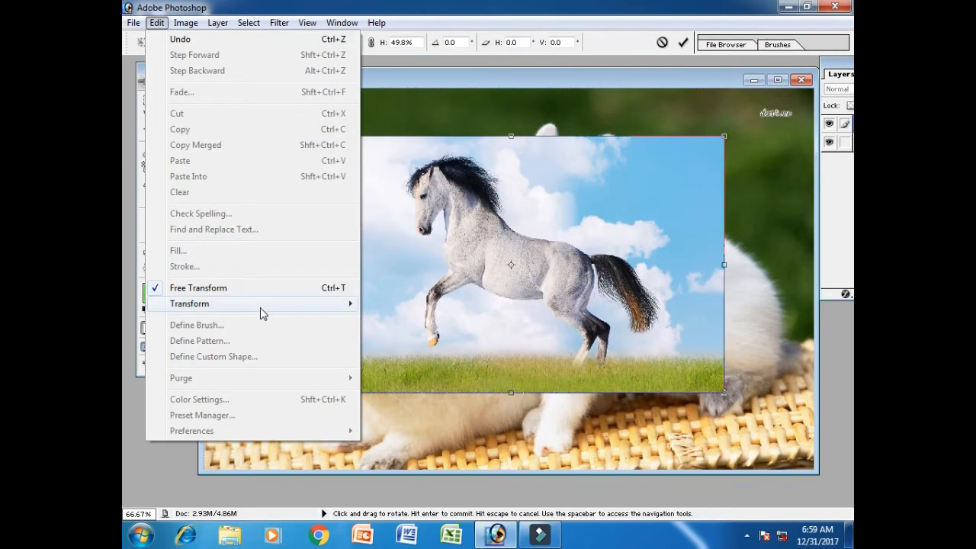
{"action": "mouse_move", "coordinate": [261, 305]}
{"action": "left_click", "coordinate": [481, 161]}
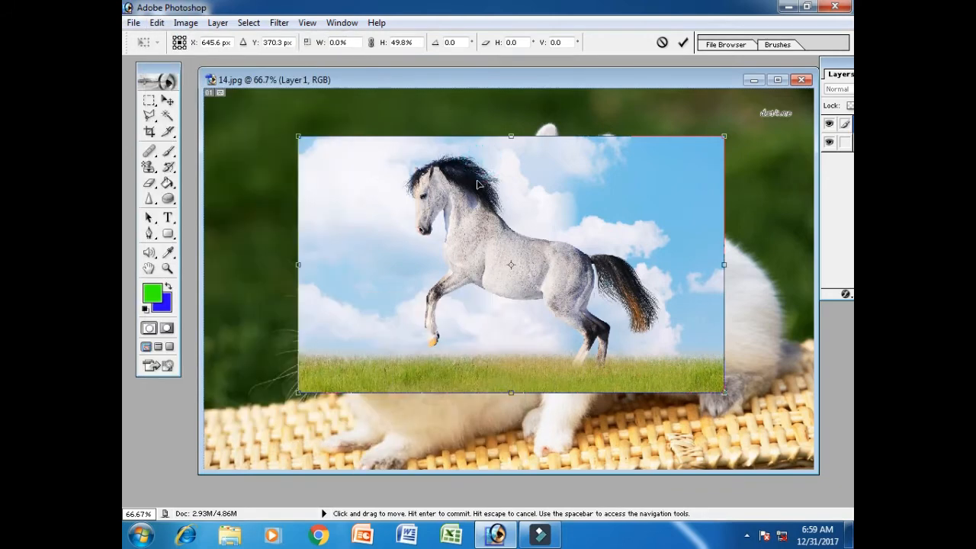
{"action": "double_click", "coordinate": [477, 181]}
Step: Scale the horse layer to about 96.5% width and 105.3% height with the Scale transform
{"action": "left_click", "coordinate": [156, 23]}
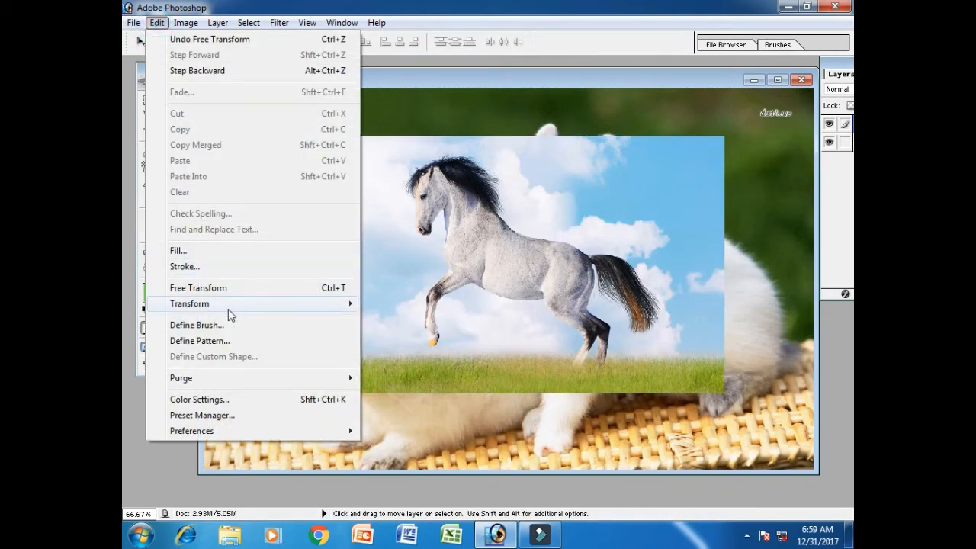
{"action": "mouse_move", "coordinate": [233, 305]}
{"action": "left_click", "coordinate": [391, 325]}
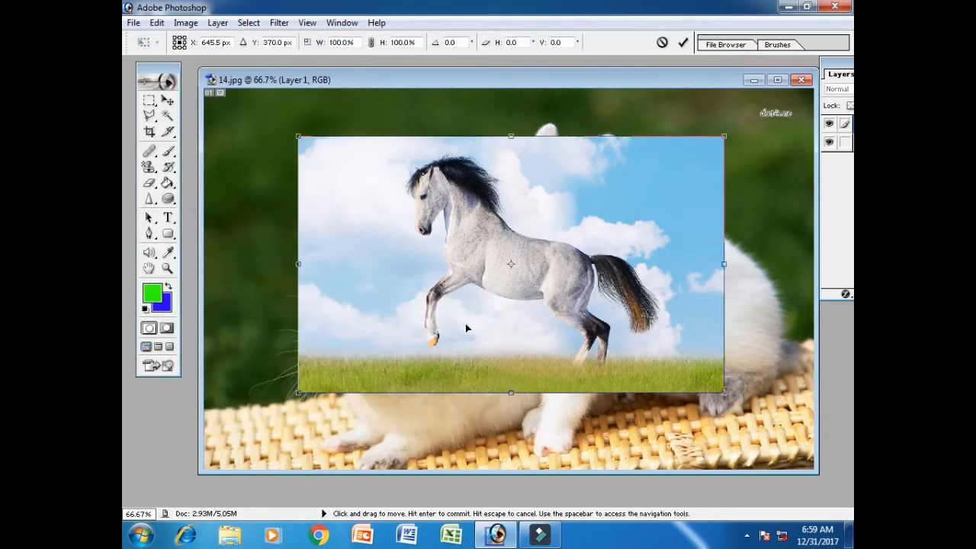
{"action": "mouse_move", "coordinate": [724, 397]}
{"action": "left_mouse_down"}
{"action": "mouse_move", "coordinate": [537, 347]}
{"action": "mouse_move", "coordinate": [483, 283]}
{"action": "mouse_move", "coordinate": [709, 405]}
{"action": "left_mouse_up"}
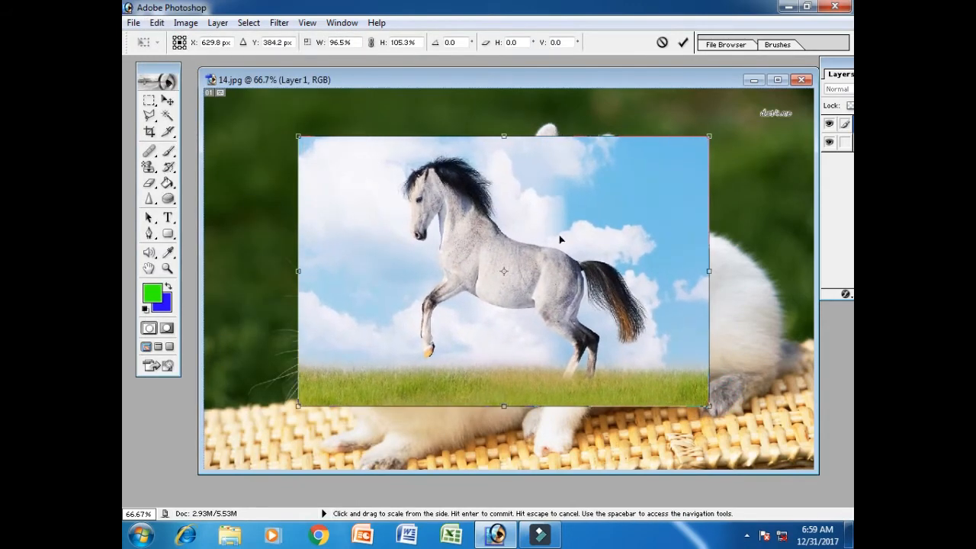
Step: Try the Rotate transform on the scaled horse layer from its upper-right corner, and apply the transform
{"action": "right_click", "coordinate": [475, 170]}
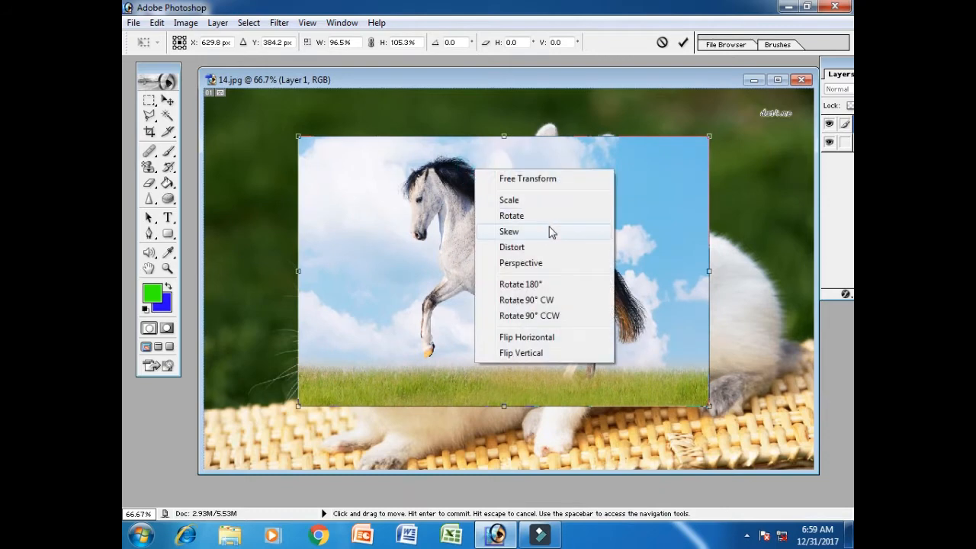
{"action": "left_click", "coordinate": [161, 23]}
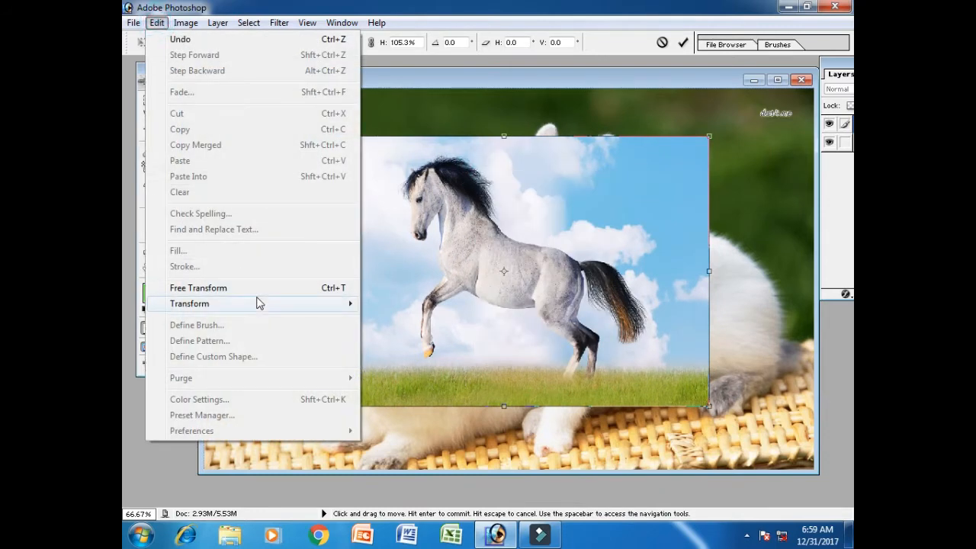
{"action": "mouse_move", "coordinate": [257, 302]}
{"action": "left_click", "coordinate": [437, 347]}
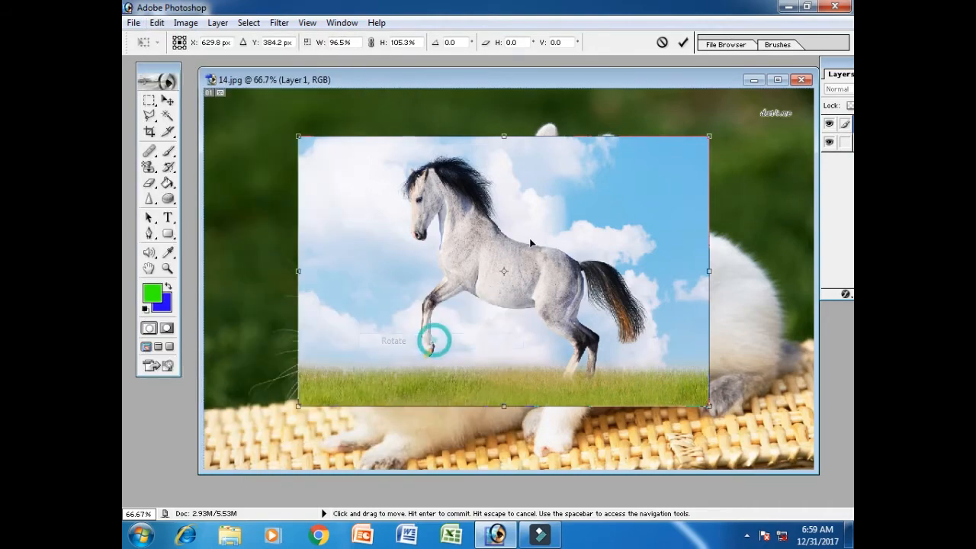
{"action": "mouse_move", "coordinate": [709, 130]}
{"action": "left_mouse_down"}
{"action": "mouse_move", "coordinate": [719, 129]}
{"action": "mouse_move", "coordinate": [744, 210]}
{"action": "mouse_move", "coordinate": [752, 276]}
{"action": "mouse_move", "coordinate": [724, 393]}
{"action": "mouse_move", "coordinate": [641, 454]}
{"action": "mouse_move", "coordinate": [726, 323]}
{"action": "mouse_move", "coordinate": [697, 149]}
{"action": "mouse_move", "coordinate": [623, 103]}
{"action": "mouse_move", "coordinate": [526, 76]}
{"action": "mouse_move", "coordinate": [647, 109]}
{"action": "mouse_move", "coordinate": [701, 227]}
{"action": "mouse_move", "coordinate": [708, 119]}
{"action": "mouse_move", "coordinate": [718, 131]}
{"action": "left_mouse_up"}
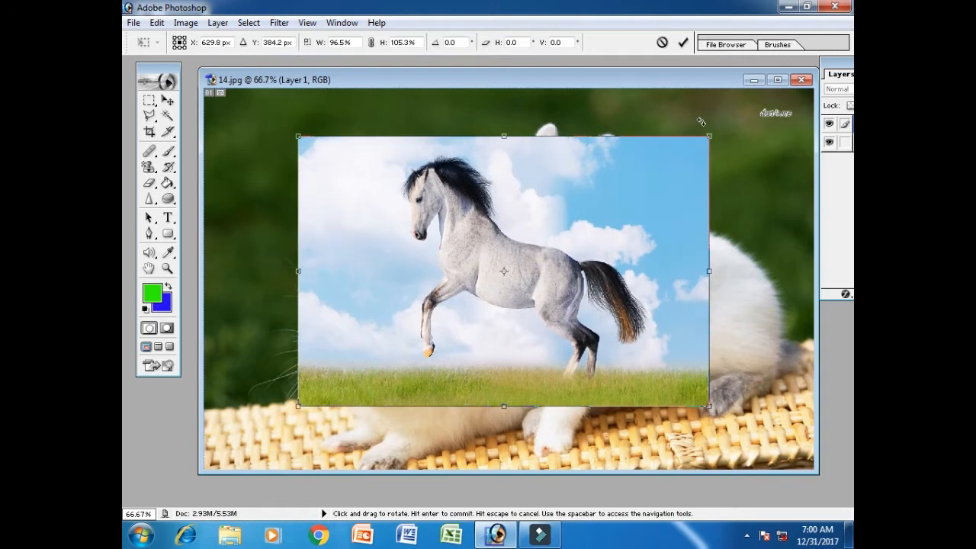
{"action": "key", "text": "Return"}
Step: Skew the right side of the horse layer, moving its lower corner outward and its upper corner inward along the horizontal edges
{"action": "left_click", "coordinate": [159, 24]}
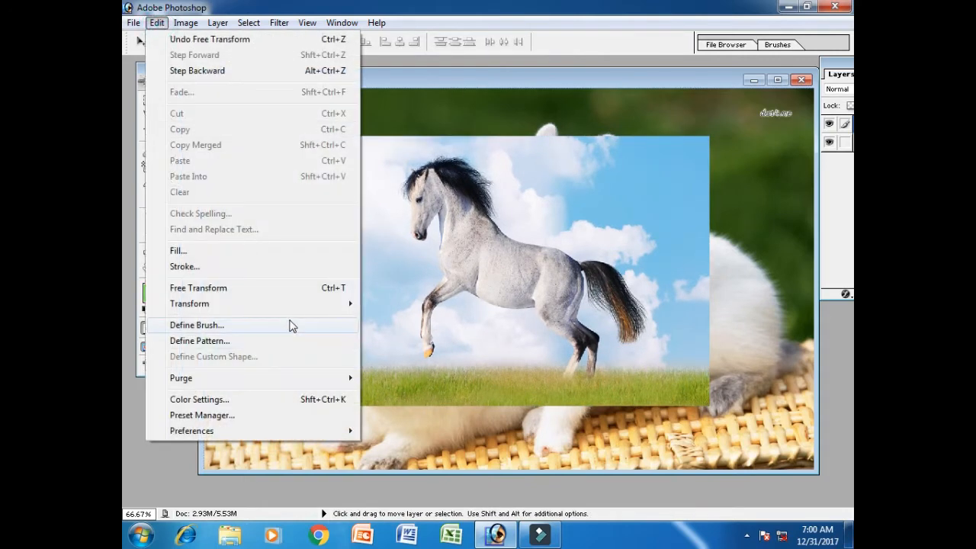
{"action": "mouse_move", "coordinate": [297, 308]}
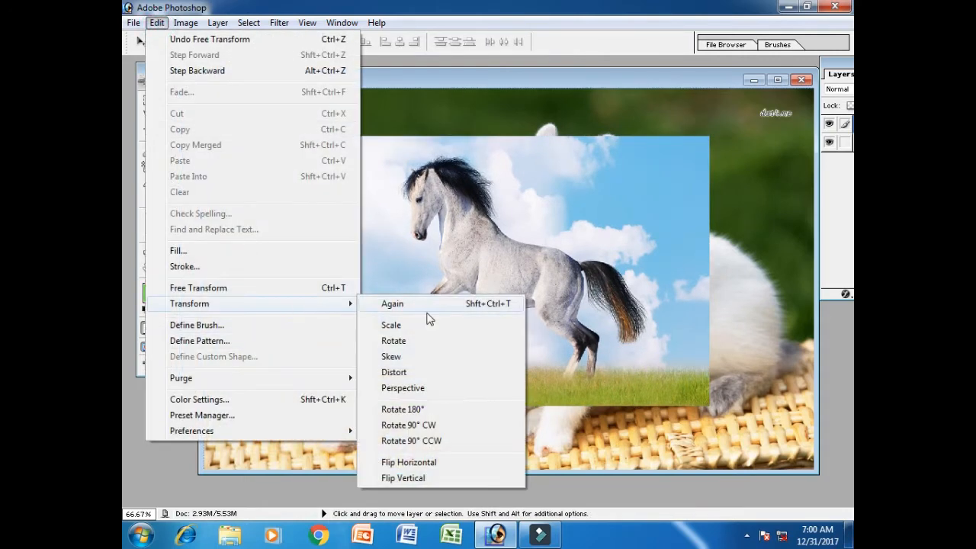
{"action": "left_click", "coordinate": [418, 358]}
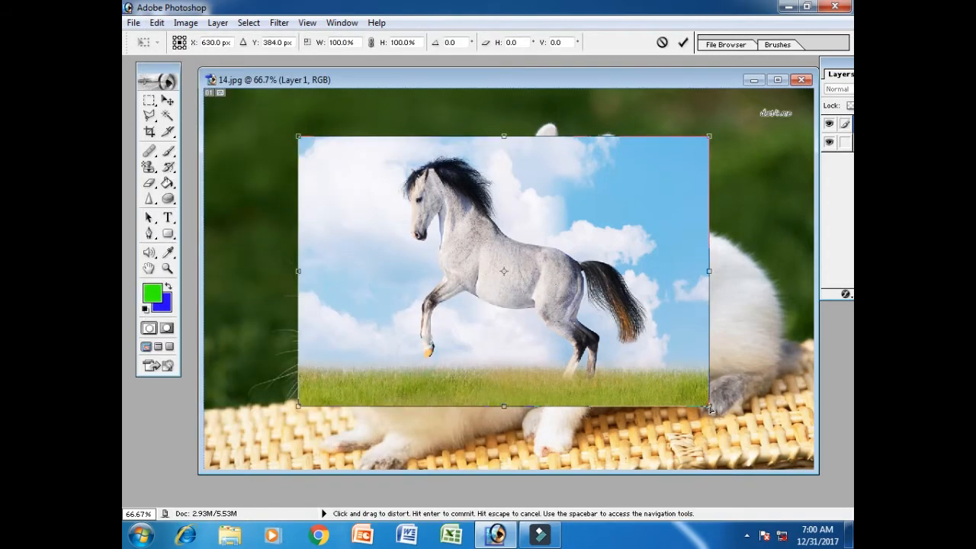
{"action": "left_click_drag", "start_coordinate": [710, 409], "coordinate": [734, 388]}
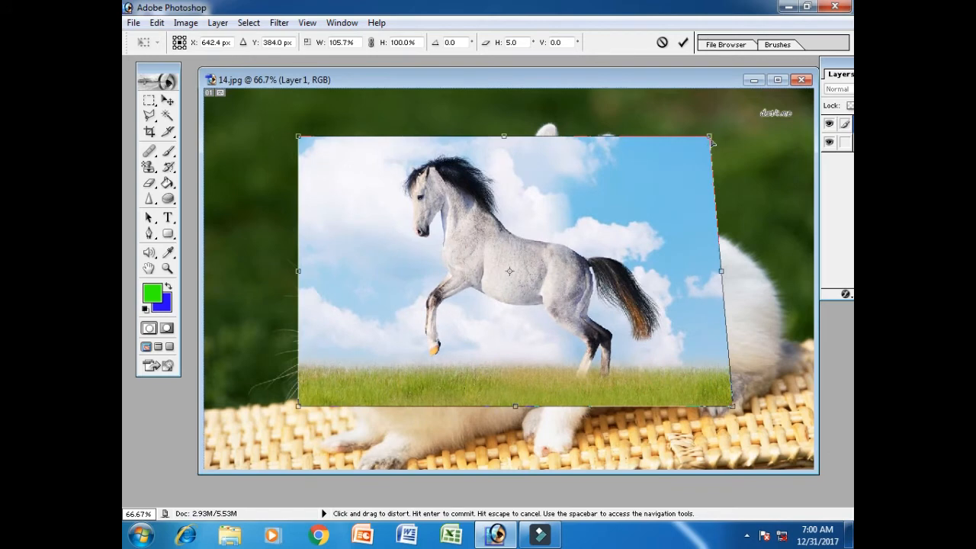
{"action": "left_click_drag", "start_coordinate": [711, 140], "coordinate": [671, 137]}
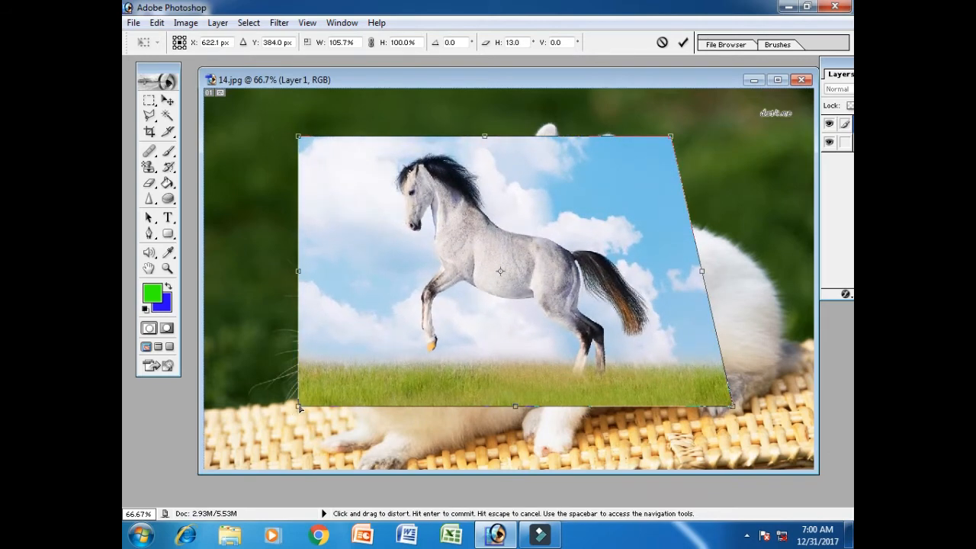
Step: Continue skewing the horse layer: raise then slightly lower its lower-left corner, and pull the upper-left and lower-right corners inward
{"action": "left_click_drag", "start_coordinate": [299, 408], "coordinate": [298, 347]}
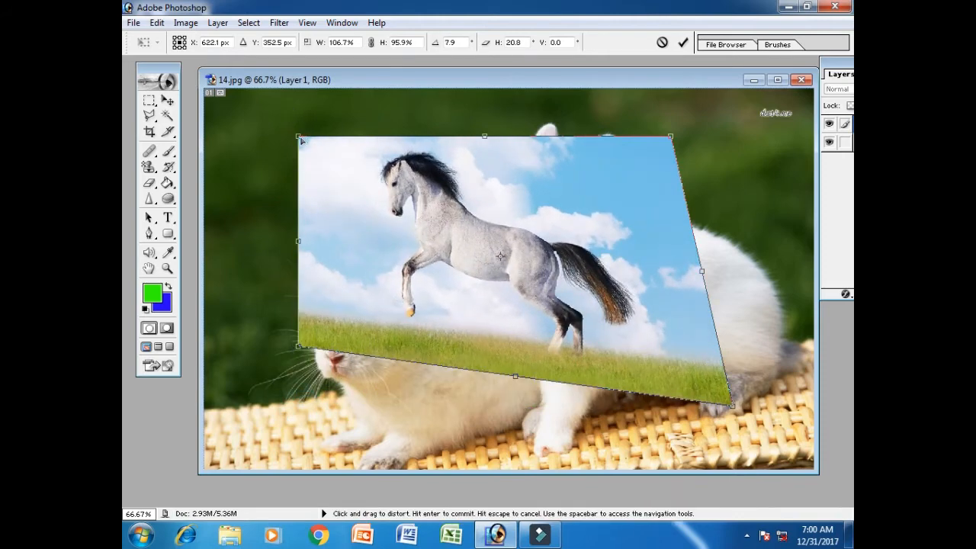
{"action": "left_click_drag", "start_coordinate": [301, 140], "coordinate": [336, 172]}
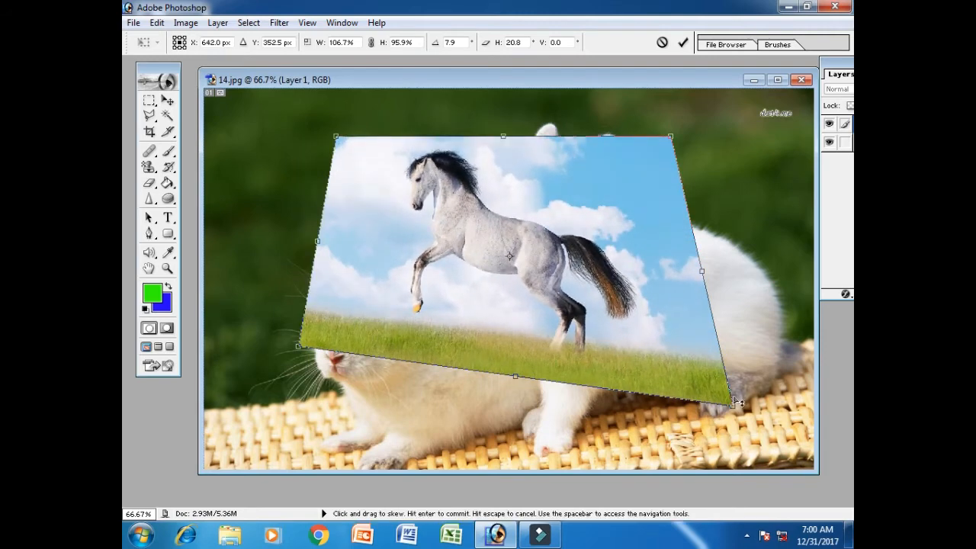
{"action": "left_click_drag", "start_coordinate": [735, 402], "coordinate": [584, 385]}
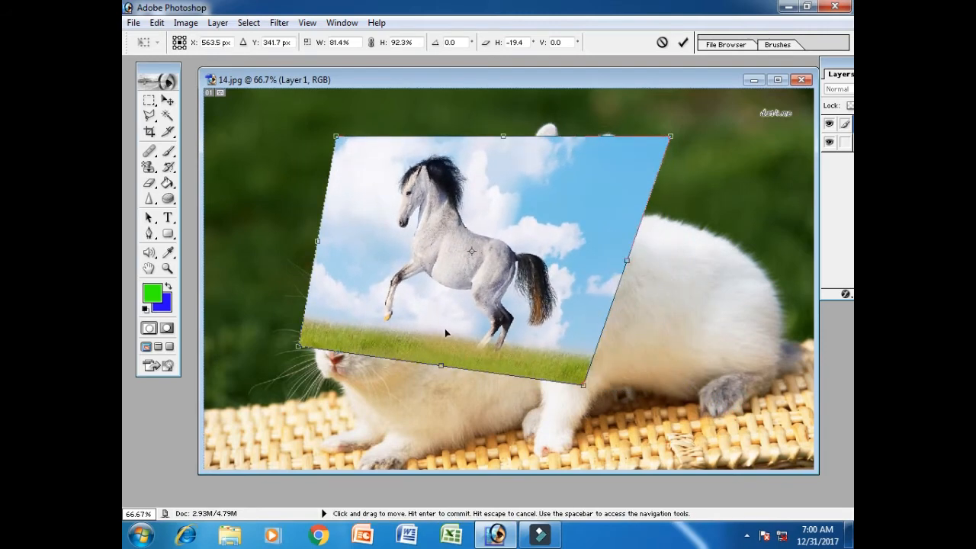
{"action": "left_click_drag", "start_coordinate": [307, 350], "coordinate": [294, 370]}
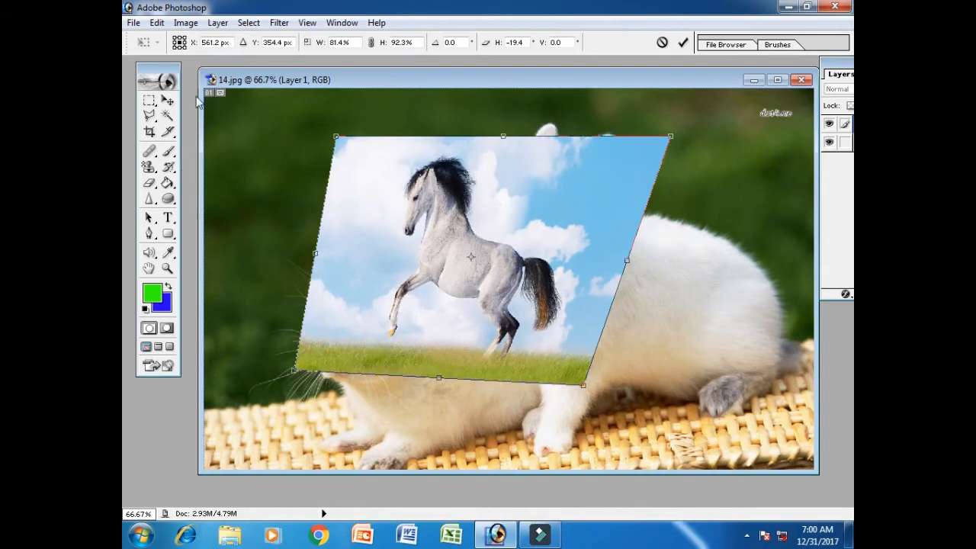
Step: Distort the horse layer by pulling all four corners outward, raise its top edge to about 128.7% width and 111.5% height, and apply
{"action": "left_click", "coordinate": [155, 23]}
{"action": "mouse_move", "coordinate": [287, 305]}
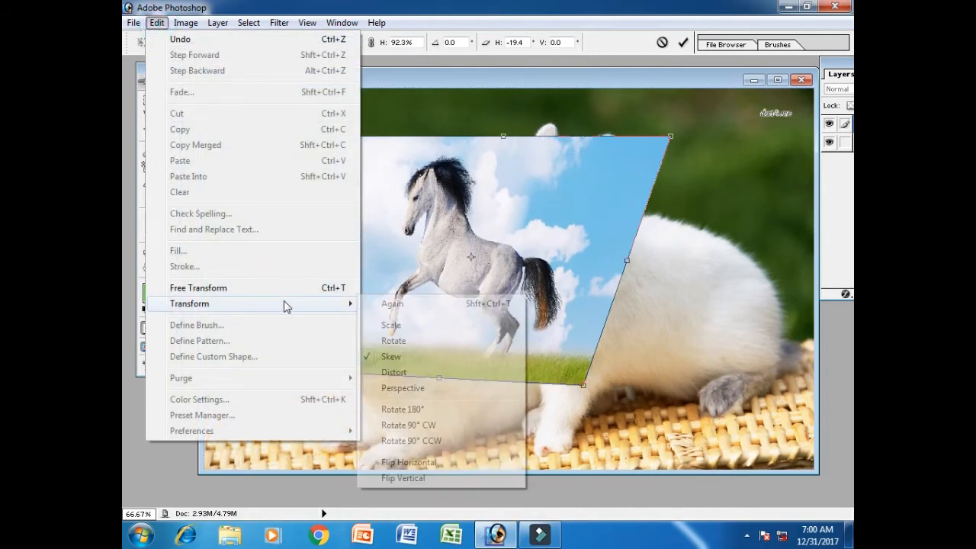
{"action": "left_click", "coordinate": [437, 376]}
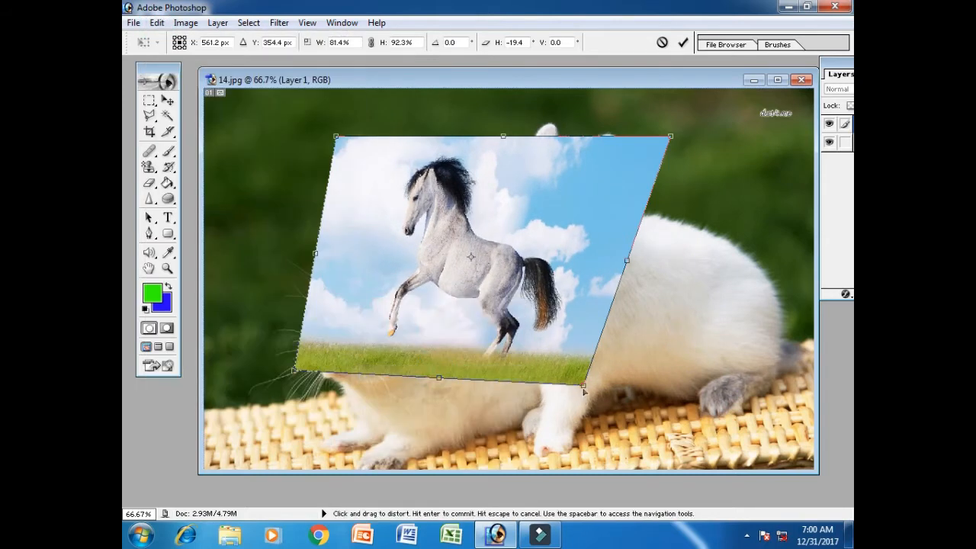
{"action": "left_click_drag", "start_coordinate": [585, 386], "coordinate": [726, 411]}
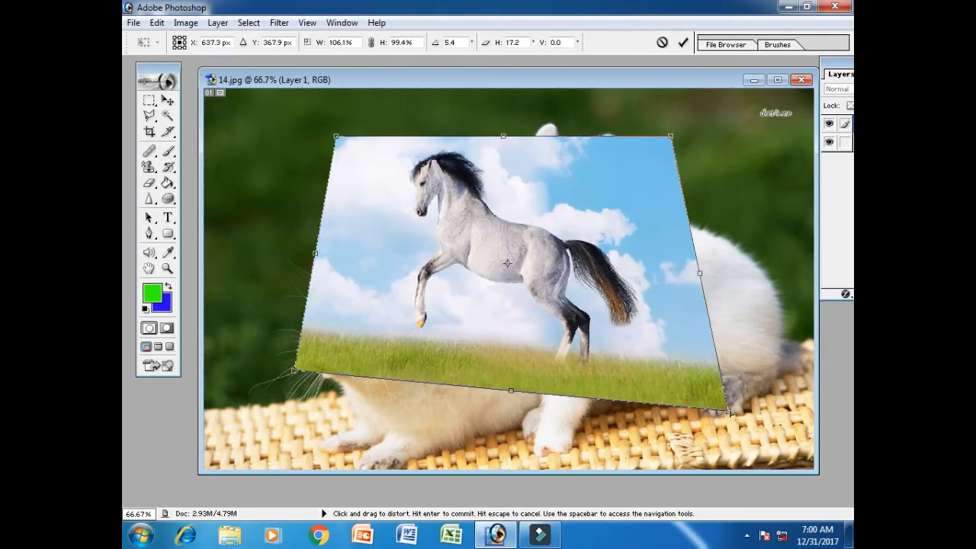
{"action": "left_click_drag", "start_coordinate": [294, 371], "coordinate": [283, 422]}
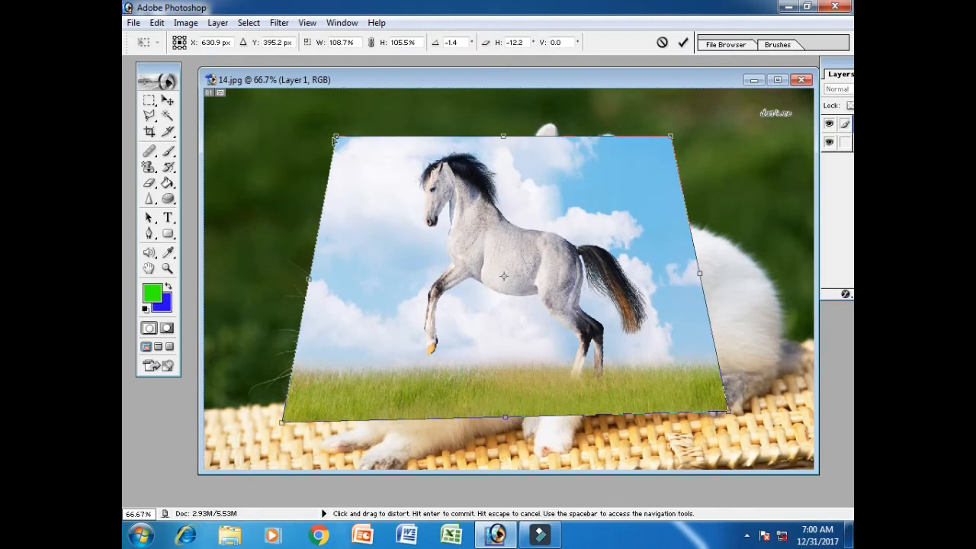
{"action": "left_click_drag", "start_coordinate": [333, 139], "coordinate": [248, 134]}
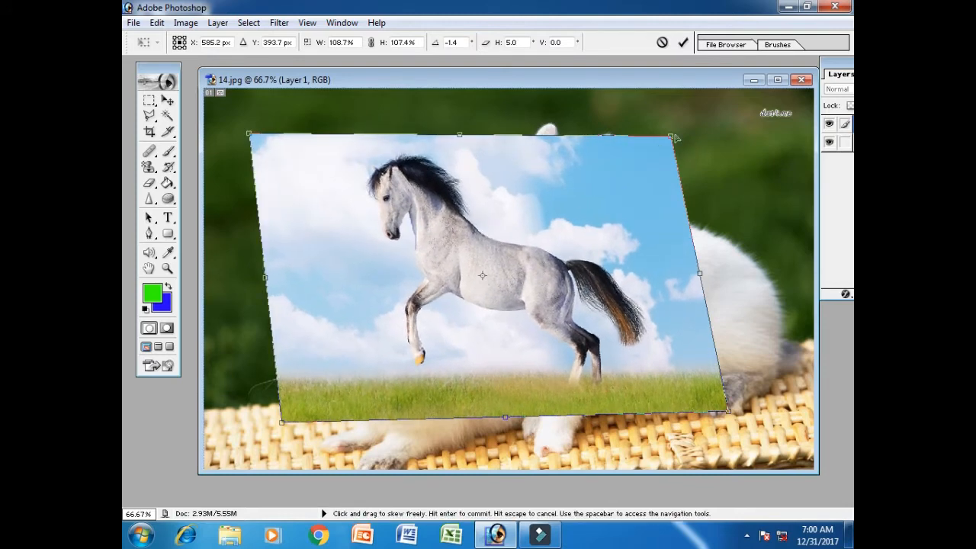
{"action": "left_click_drag", "start_coordinate": [672, 137], "coordinate": [779, 140]}
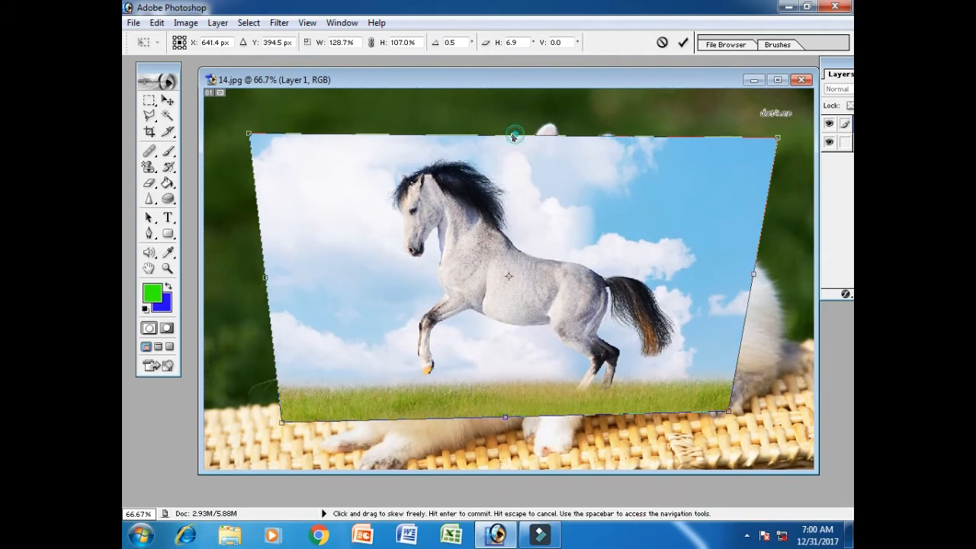
{"action": "left_click_drag", "start_coordinate": [513, 136], "coordinate": [512, 122]}
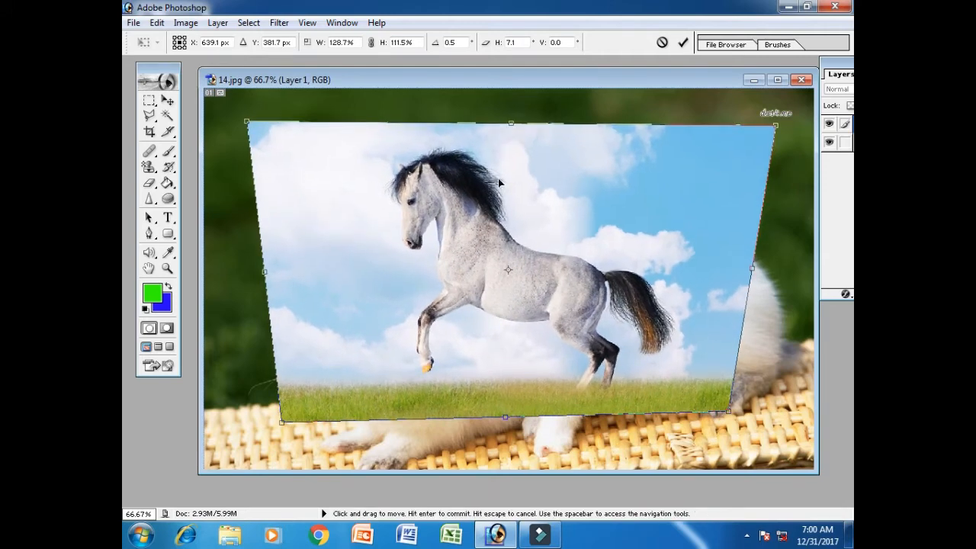
{"action": "key", "text": "Return"}
Step: Apply a Perspective transform to the horse layer, raising its lower-left corner slightly and pulling its upper-left corner inward
{"action": "left_click", "coordinate": [156, 22]}
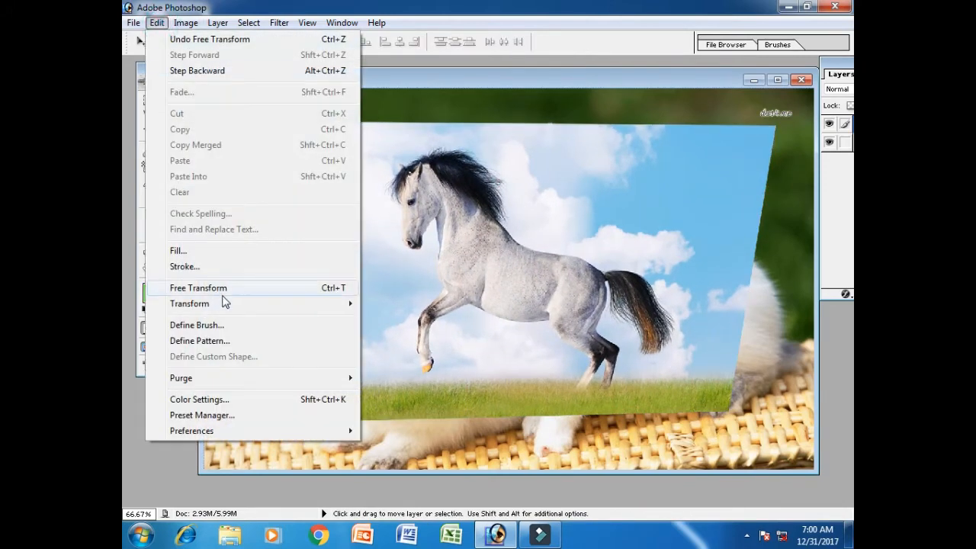
{"action": "mouse_move", "coordinate": [241, 303]}
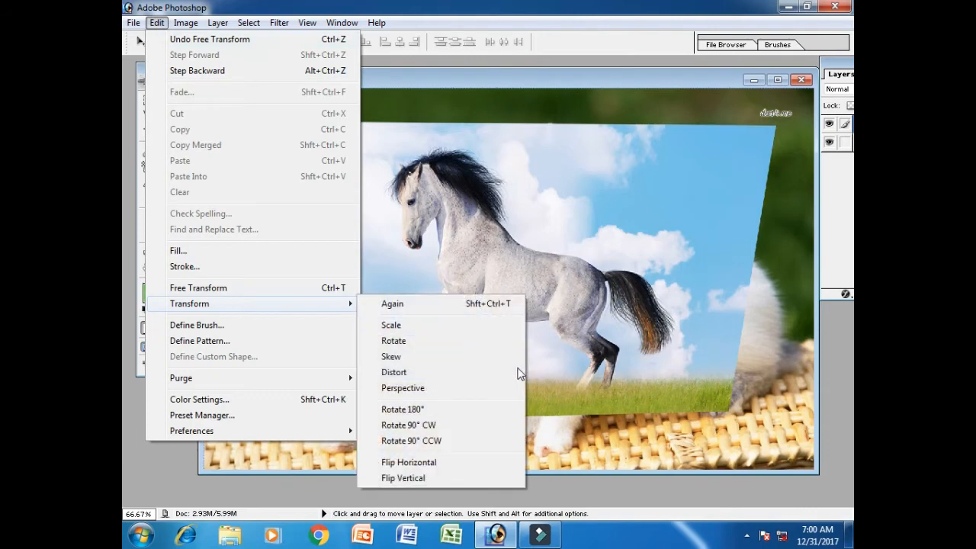
{"action": "left_click", "coordinate": [446, 389]}
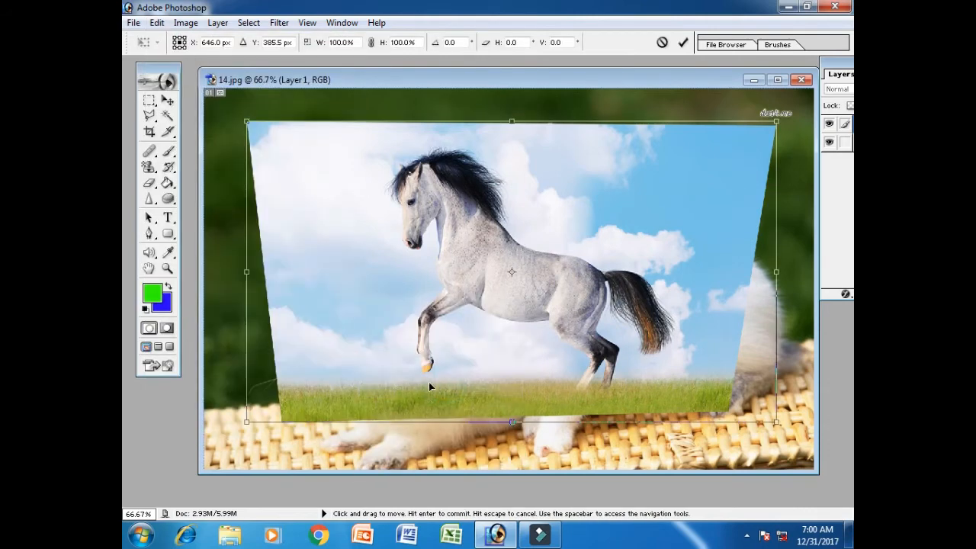
{"action": "left_click_drag", "start_coordinate": [261, 421], "coordinate": [246, 407]}
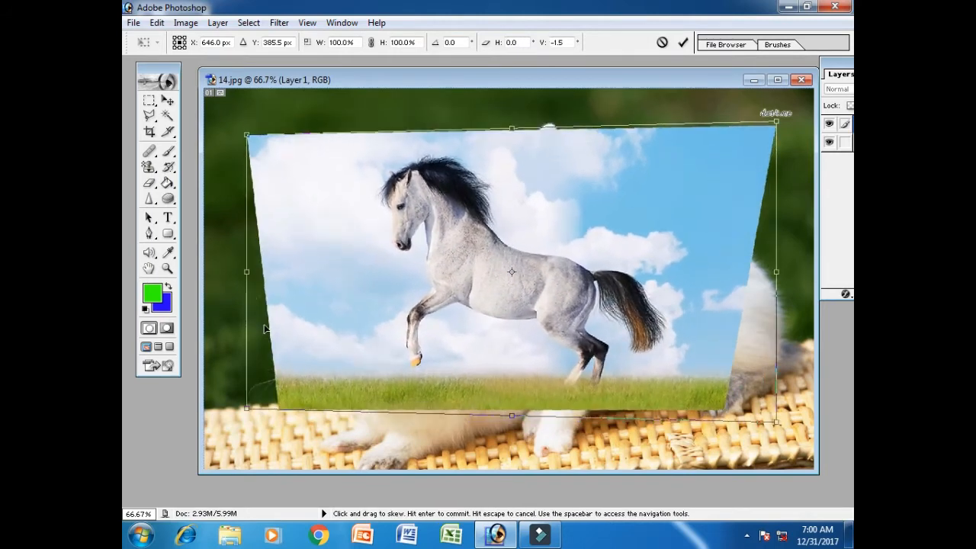
{"action": "left_click_drag", "start_coordinate": [247, 134], "coordinate": [279, 155]}
{"action": "key", "text": "Return"}
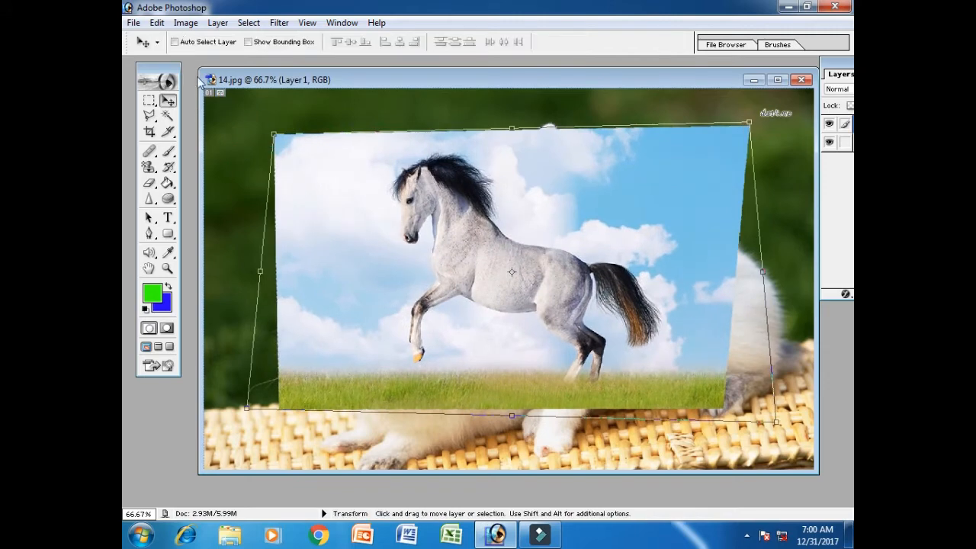
Step: Rotate the horse layer by 180°, followed by a 90° clockwise rotation
{"action": "left_click", "coordinate": [156, 22]}
{"action": "mouse_move", "coordinate": [278, 305]}
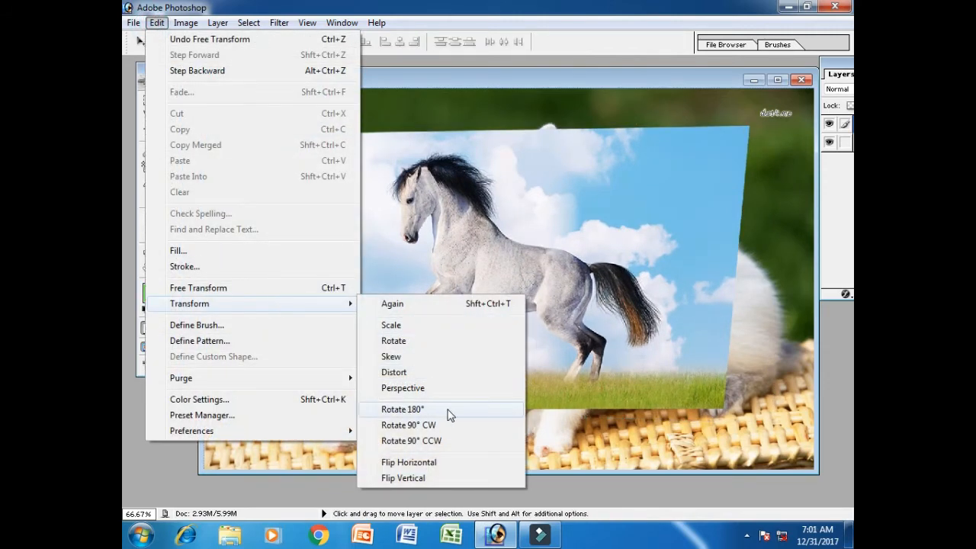
{"action": "left_click", "coordinate": [449, 412]}
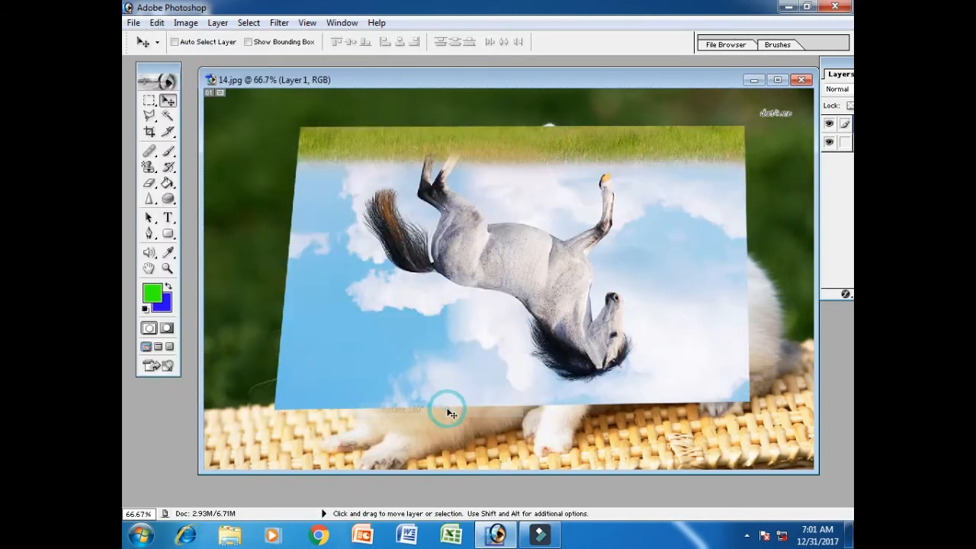
{"action": "left_click", "coordinate": [156, 22]}
{"action": "mouse_move", "coordinate": [301, 306]}
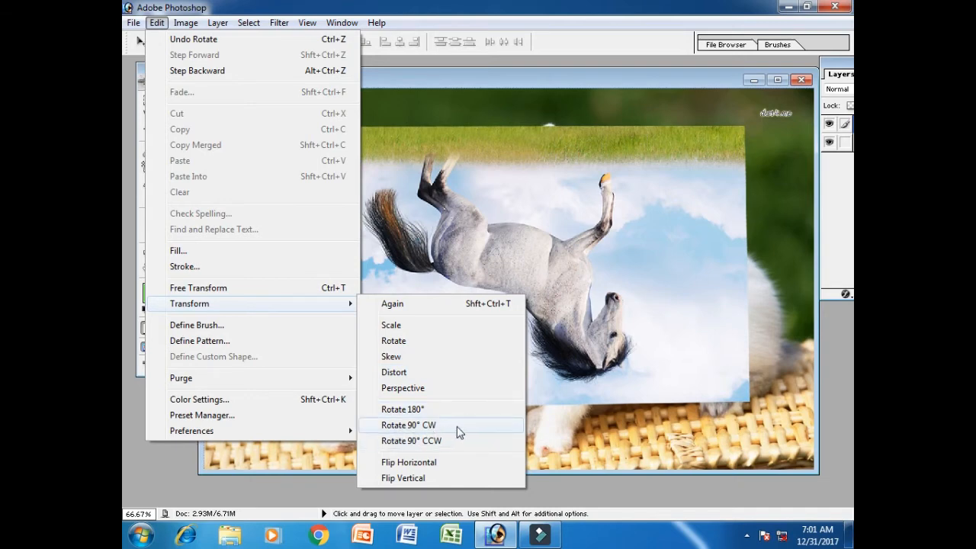
{"action": "left_click", "coordinate": [457, 425]}
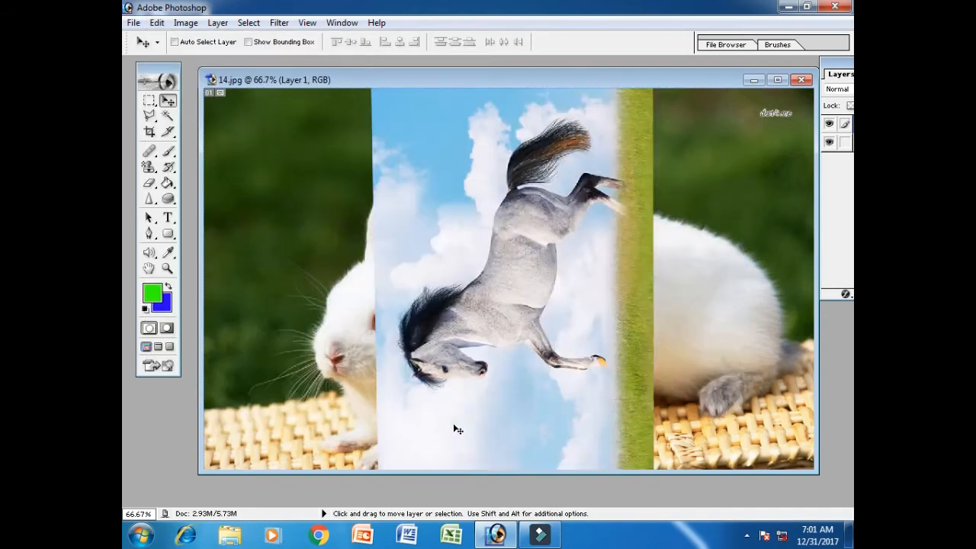
Step: Rotate the horse layer 90° counterclockwise and by another 180° to stand it upright again
{"action": "left_click", "coordinate": [157, 23]}
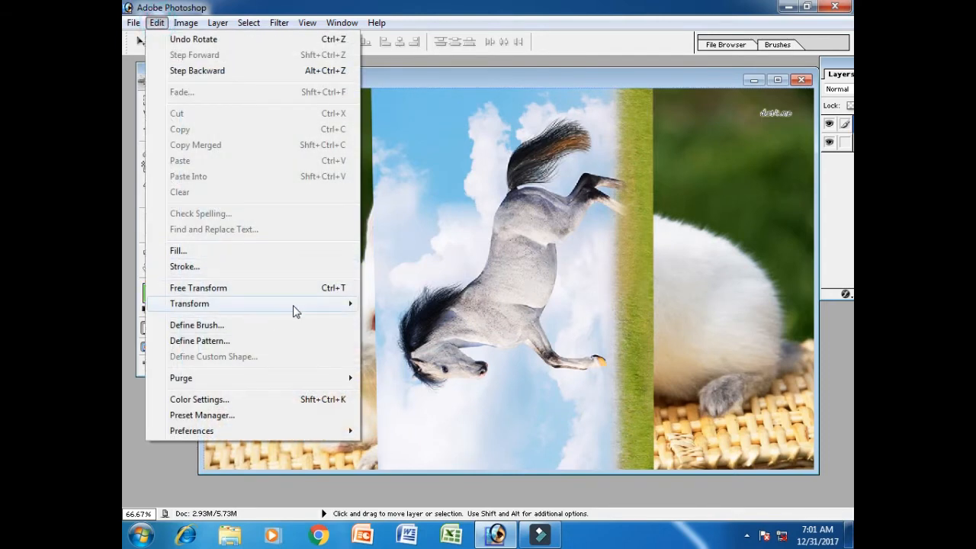
{"action": "mouse_move", "coordinate": [295, 305]}
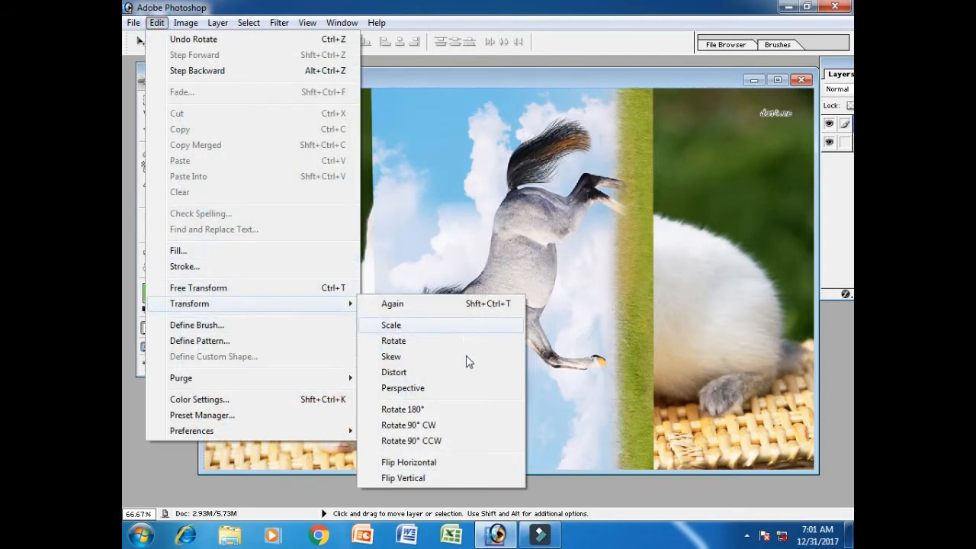
{"action": "left_click", "coordinate": [479, 441]}
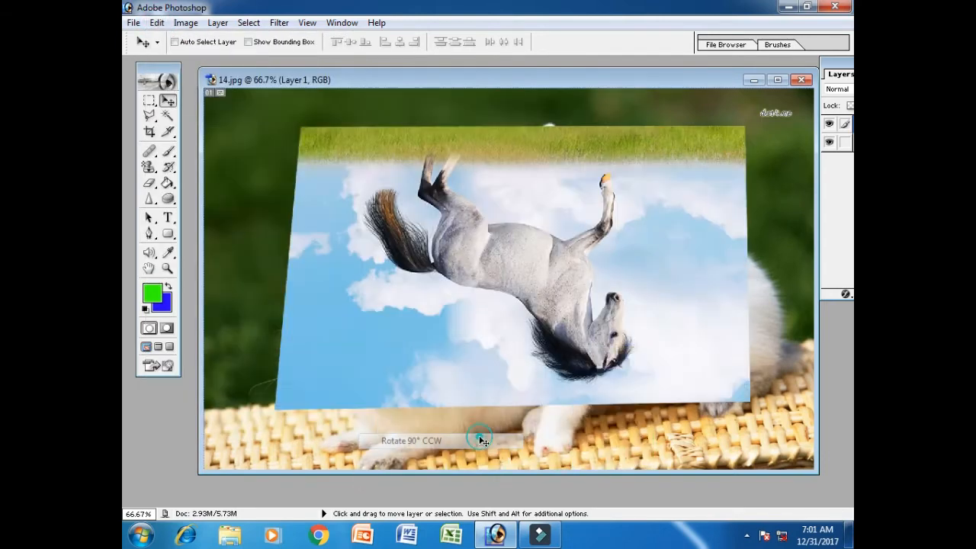
{"action": "left_click", "coordinate": [157, 23]}
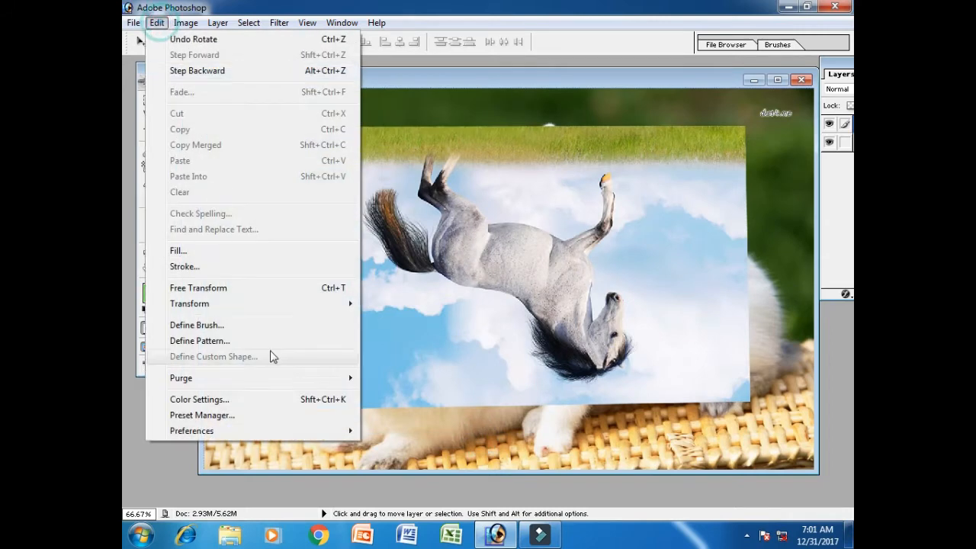
{"action": "mouse_move", "coordinate": [298, 303]}
{"action": "left_click", "coordinate": [416, 409]}
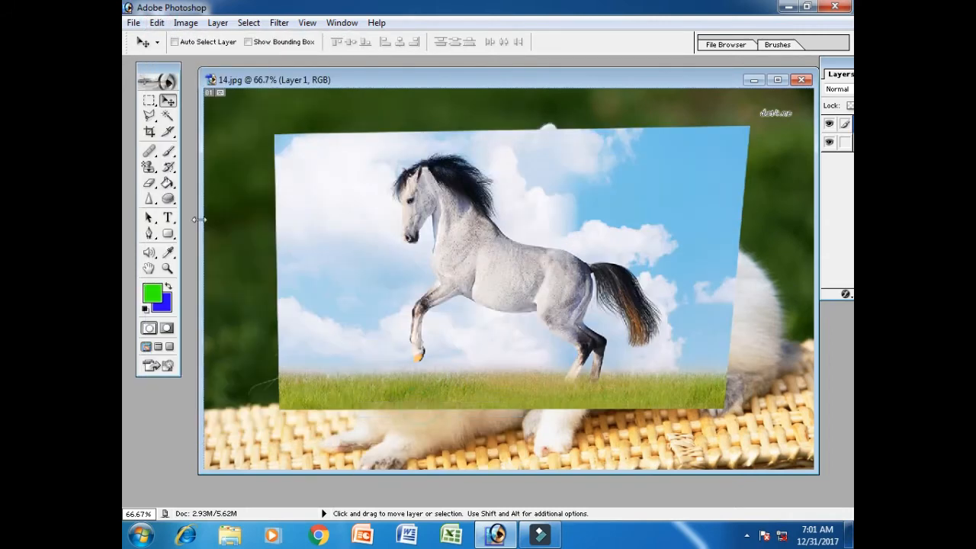
Step: Flip the horse layer horizontally and vertically
{"action": "left_click", "coordinate": [156, 23]}
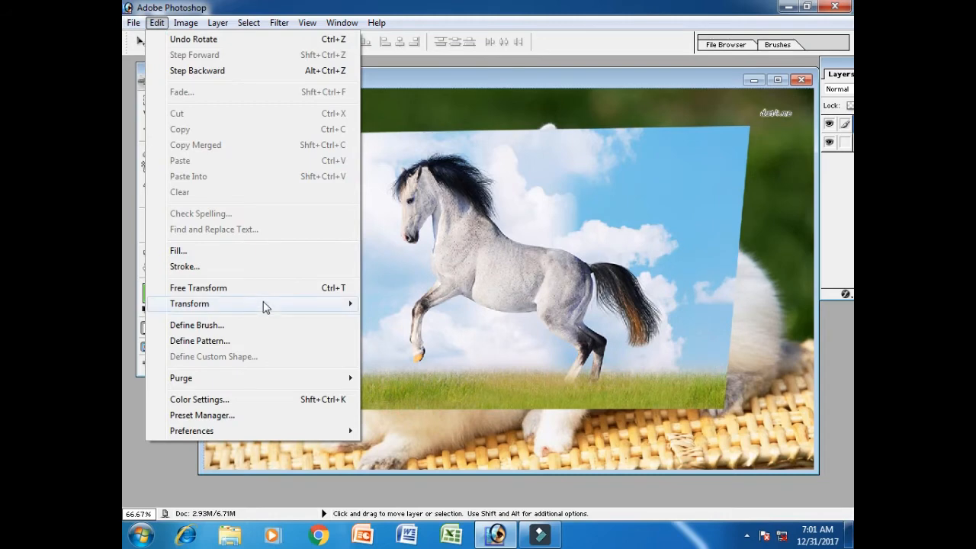
{"action": "mouse_move", "coordinate": [264, 304]}
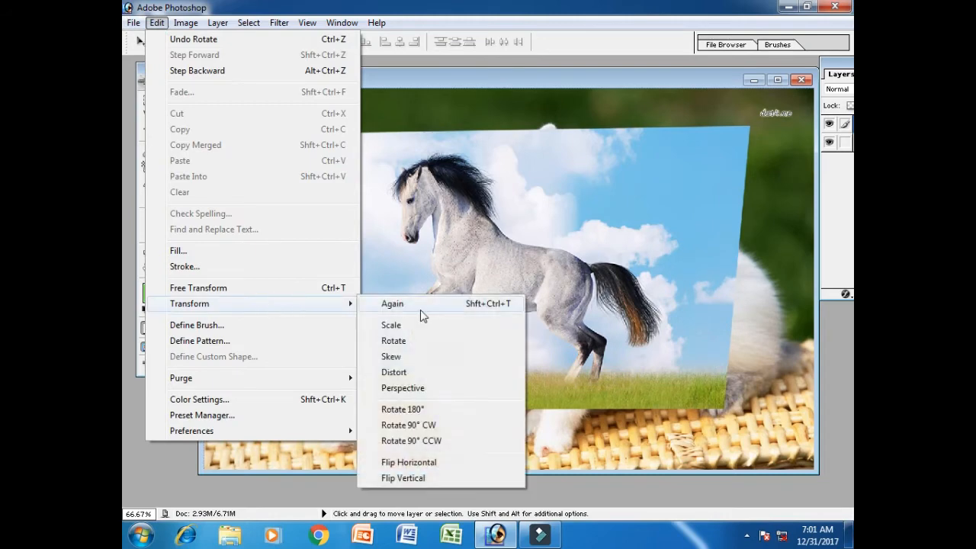
{"action": "left_click", "coordinate": [456, 459]}
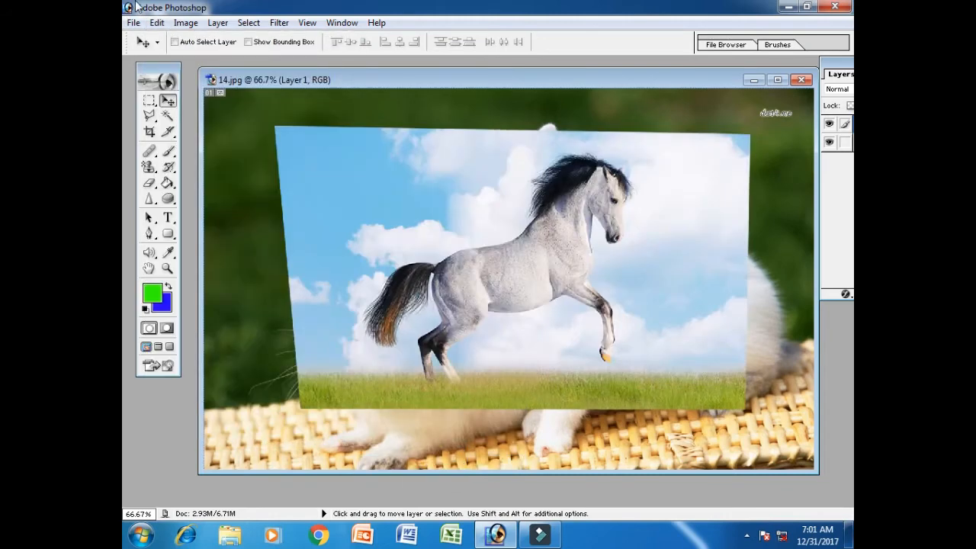
{"action": "left_click", "coordinate": [159, 23]}
{"action": "mouse_move", "coordinate": [305, 300]}
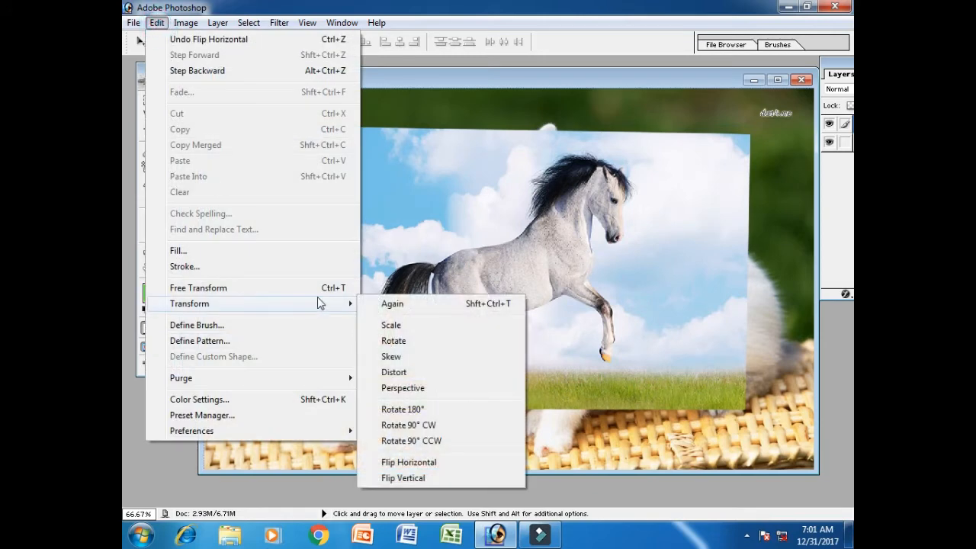
{"action": "left_click", "coordinate": [422, 480]}
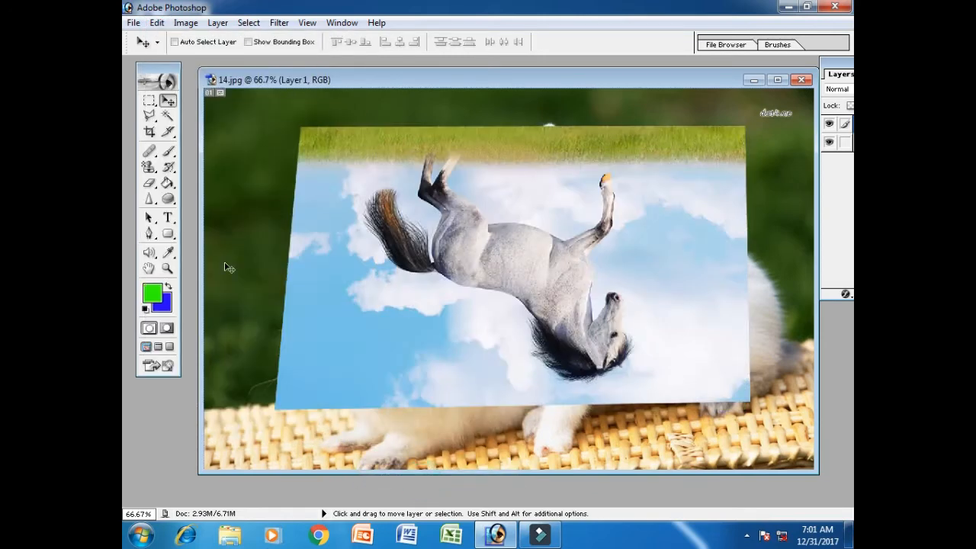
Step: Flip the horse layer vertically and horizontally again to restore its original orientation
{"action": "left_click", "coordinate": [153, 21]}
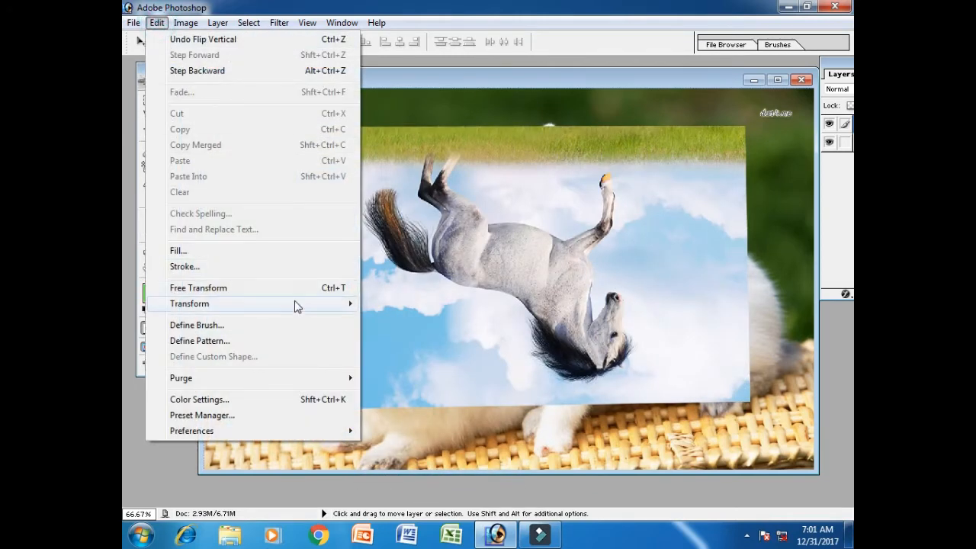
{"action": "mouse_move", "coordinate": [297, 305]}
{"action": "left_click", "coordinate": [441, 478]}
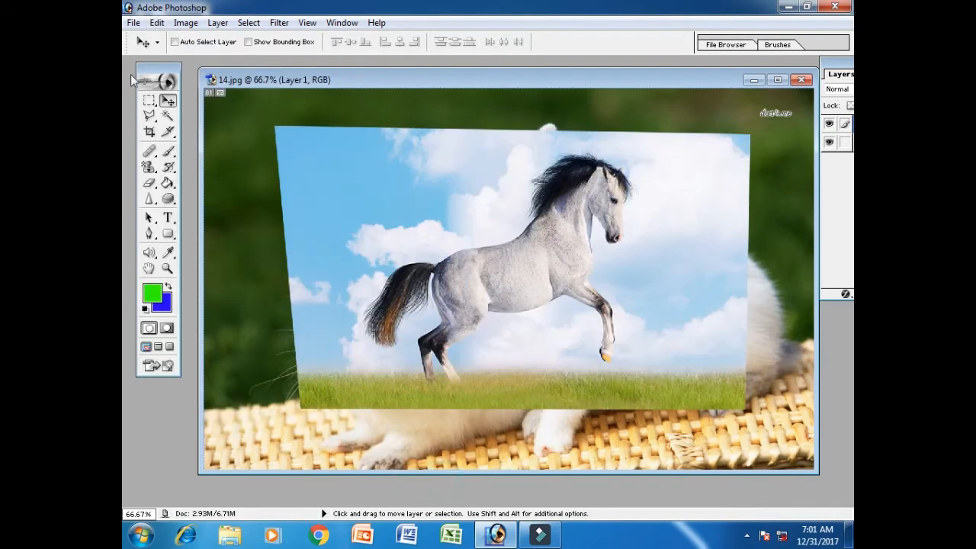
{"action": "left_click", "coordinate": [155, 22]}
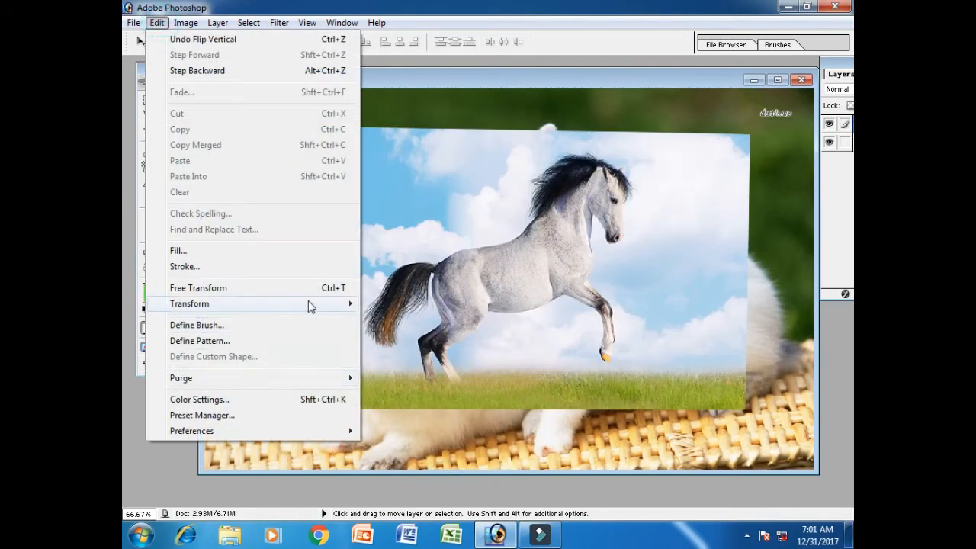
{"action": "mouse_move", "coordinate": [308, 301]}
{"action": "left_click", "coordinate": [408, 463]}
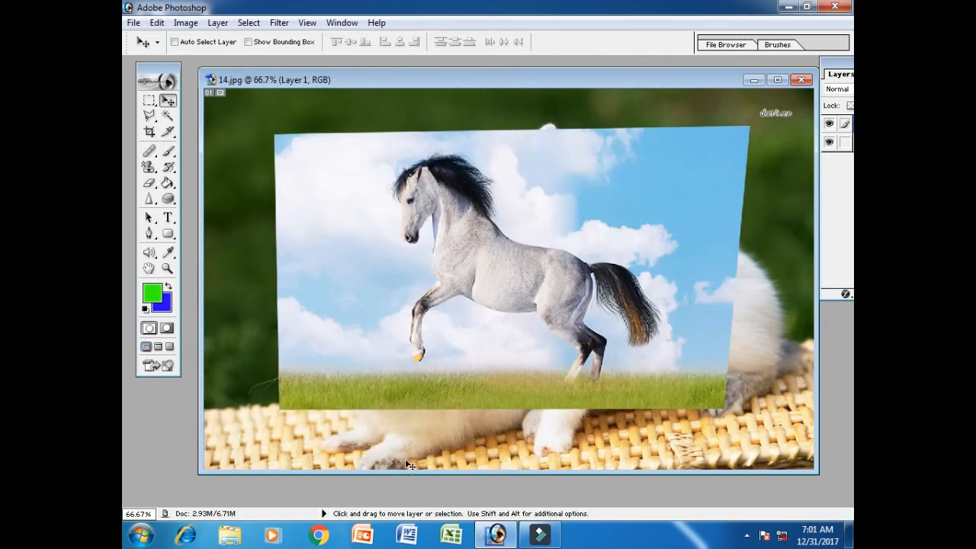
{"action": "left_click", "coordinate": [157, 23]}
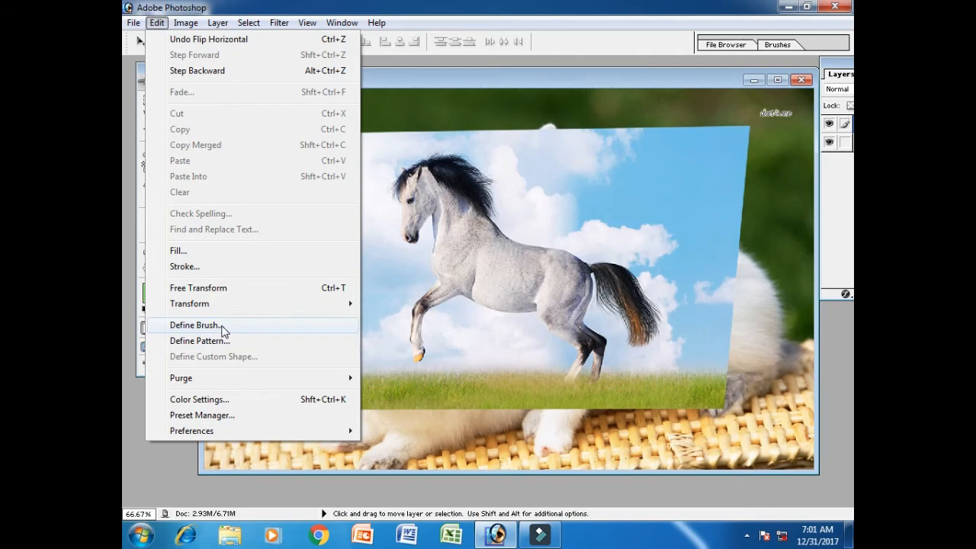
{"action": "left_click", "coordinate": [195, 324]}
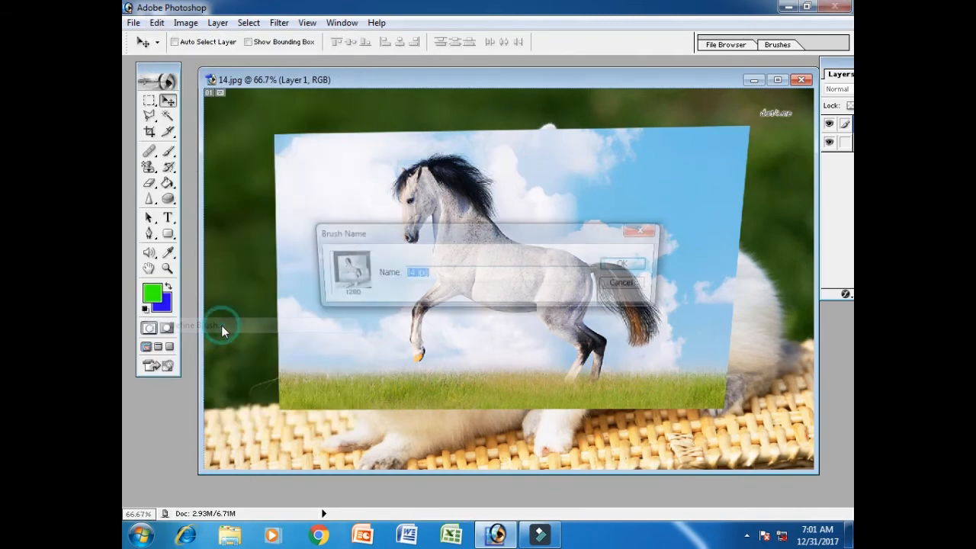
{"action": "left_click", "coordinate": [630, 285]}
{"action": "left_click", "coordinate": [802, 80]}
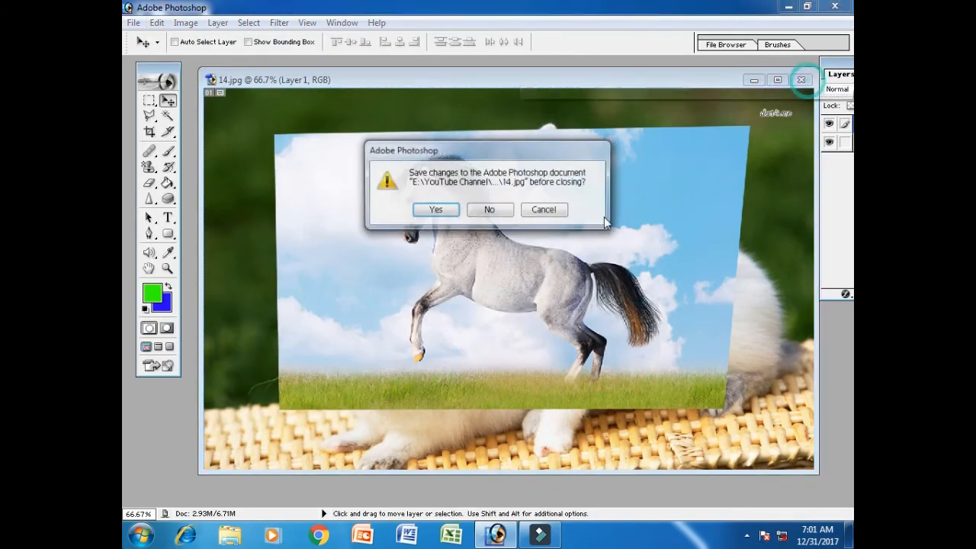
{"action": "left_click", "coordinate": [544, 211]}
Step: Shift the 14.jpg document window slightly aside and move the Layers palette fully into view
{"action": "left_click_drag", "start_coordinate": [656, 84], "coordinate": [623, 81]}
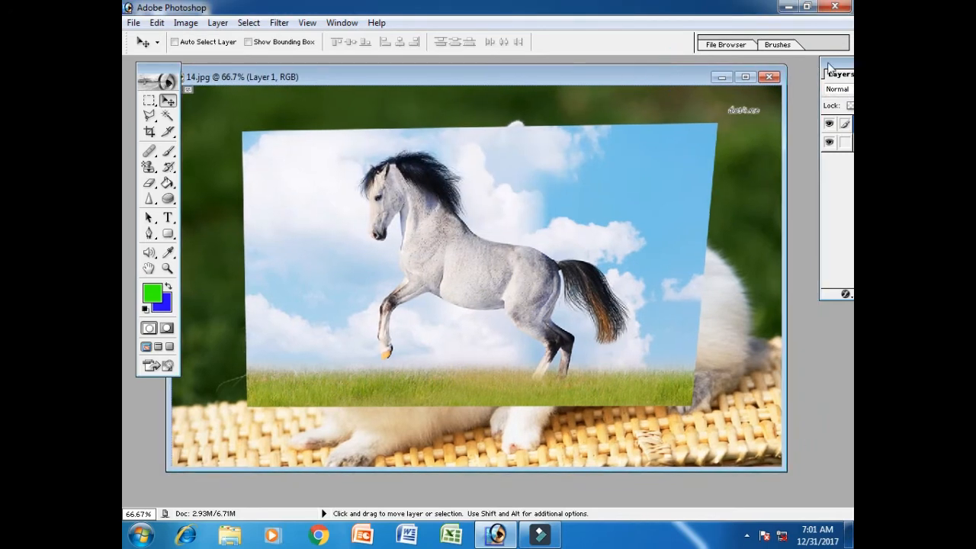
{"action": "left_click_drag", "start_coordinate": [833, 67], "coordinate": [707, 67]}
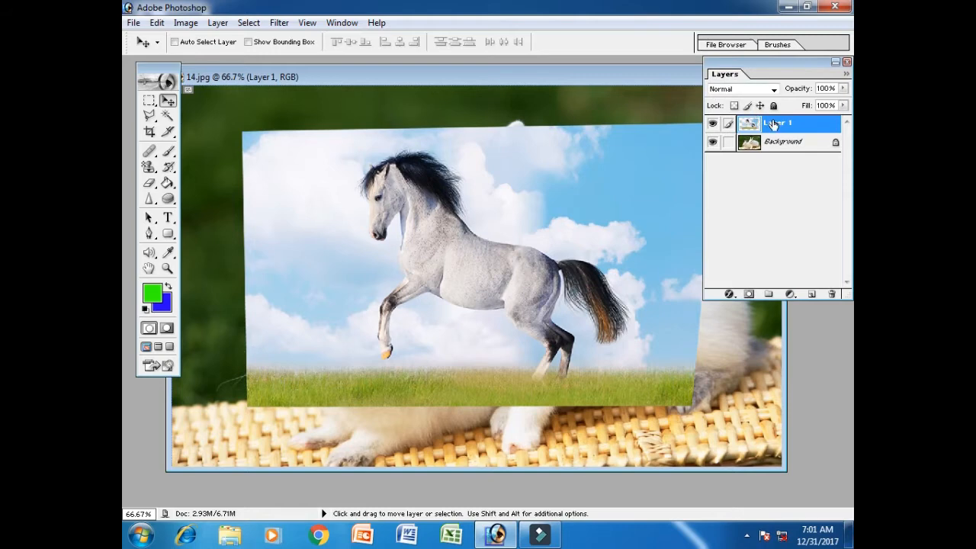
Step: Delete Layer 1 with the horse picture and shift the 14.jpg document window slightly aside
{"action": "right_click", "coordinate": [771, 119]}
{"action": "left_click", "coordinate": [763, 184]}
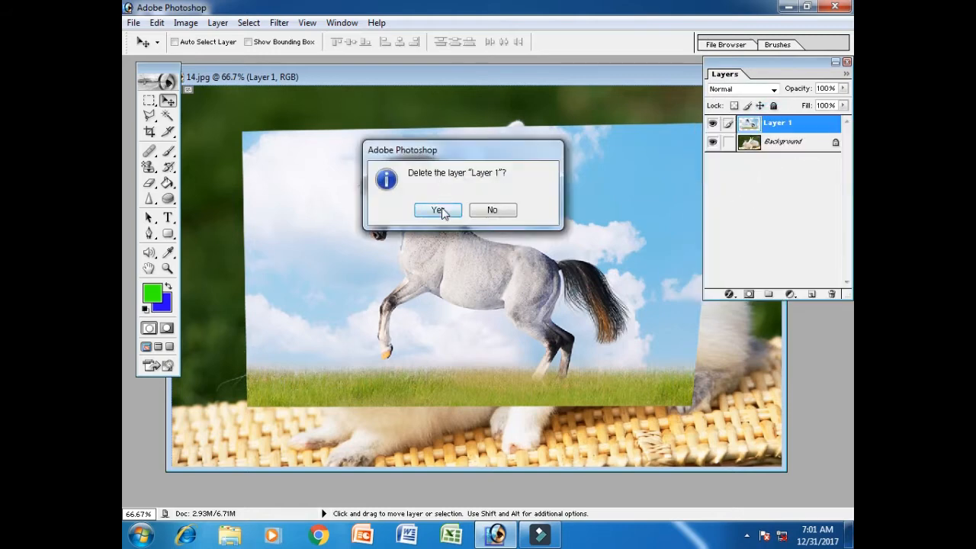
{"action": "left_click", "coordinate": [439, 208]}
{"action": "left_click_drag", "start_coordinate": [419, 76], "coordinate": [447, 80]}
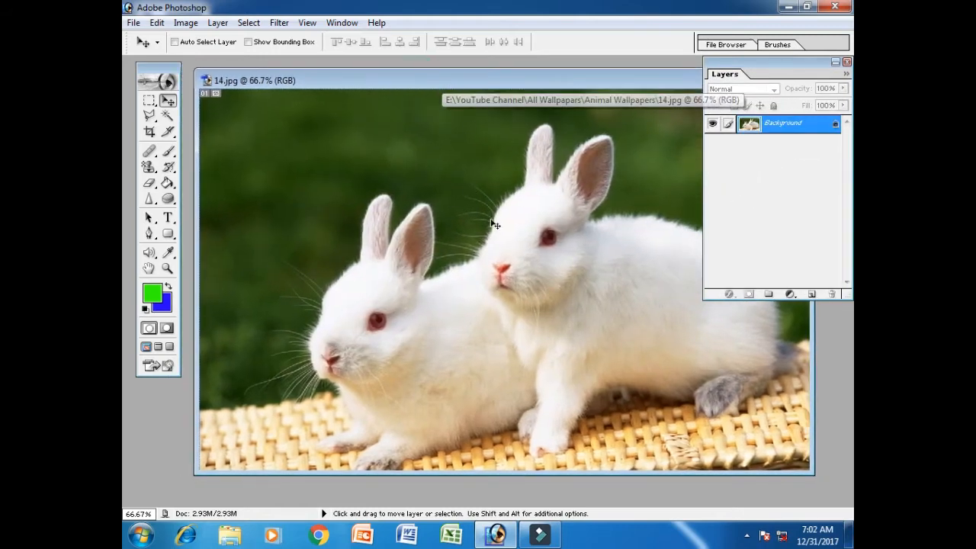
{"action": "left_click", "coordinate": [157, 23]}
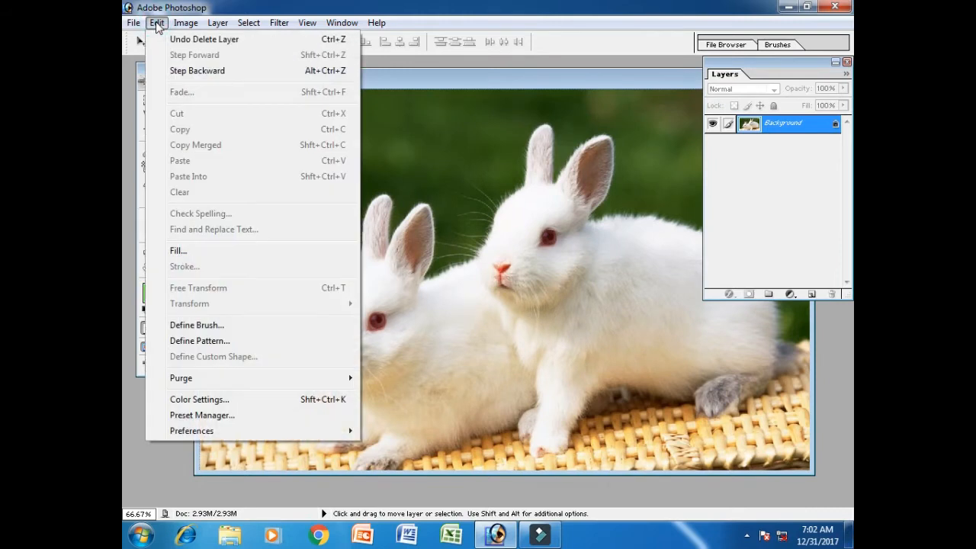
{"action": "left_click", "coordinate": [488, 77]}
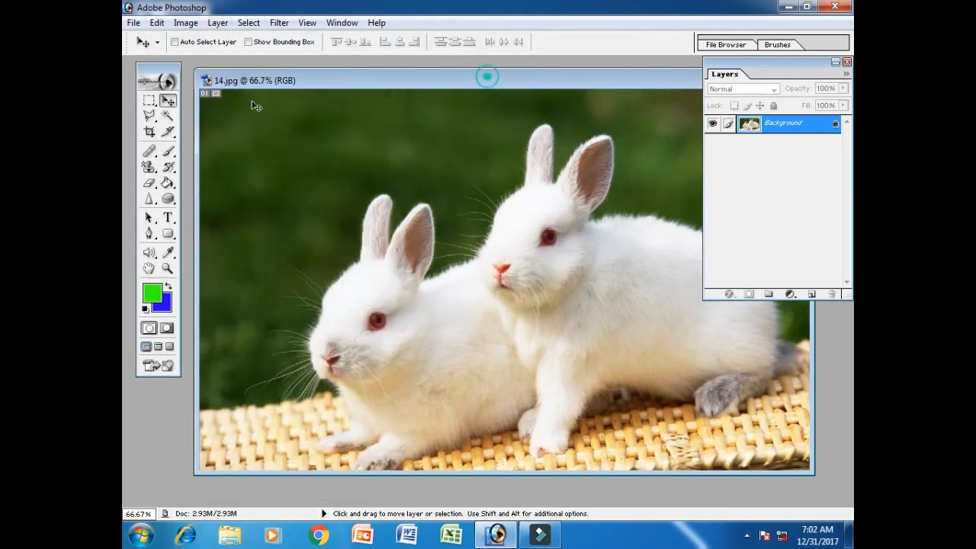
Step: Activate the Brush tool and open its list of brush presets
{"action": "left_click", "coordinate": [168, 151]}
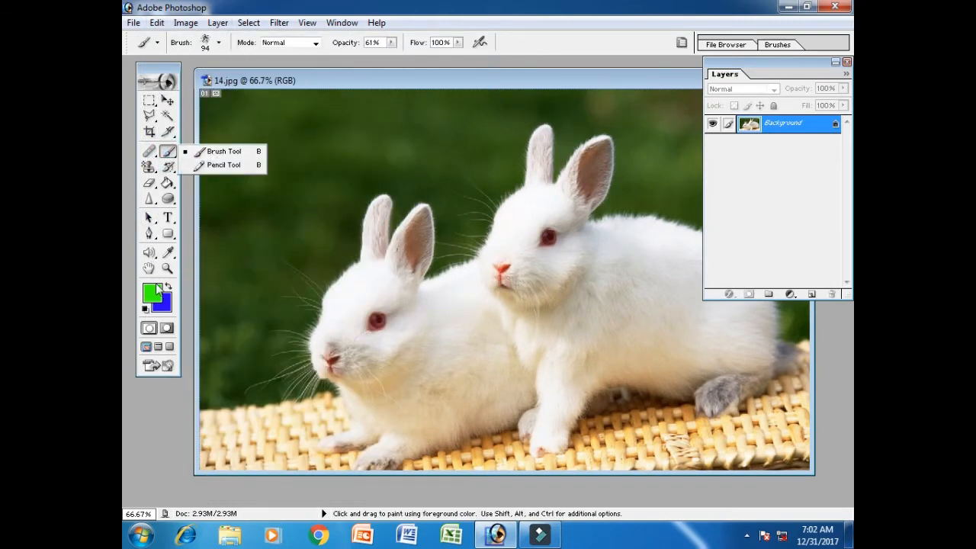
{"action": "left_click", "coordinate": [212, 156]}
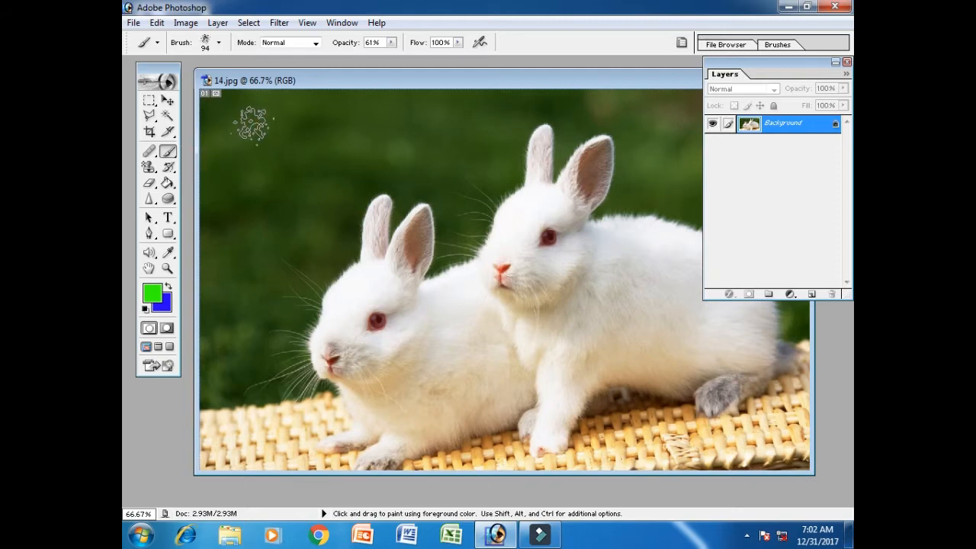
{"action": "left_click", "coordinate": [204, 46]}
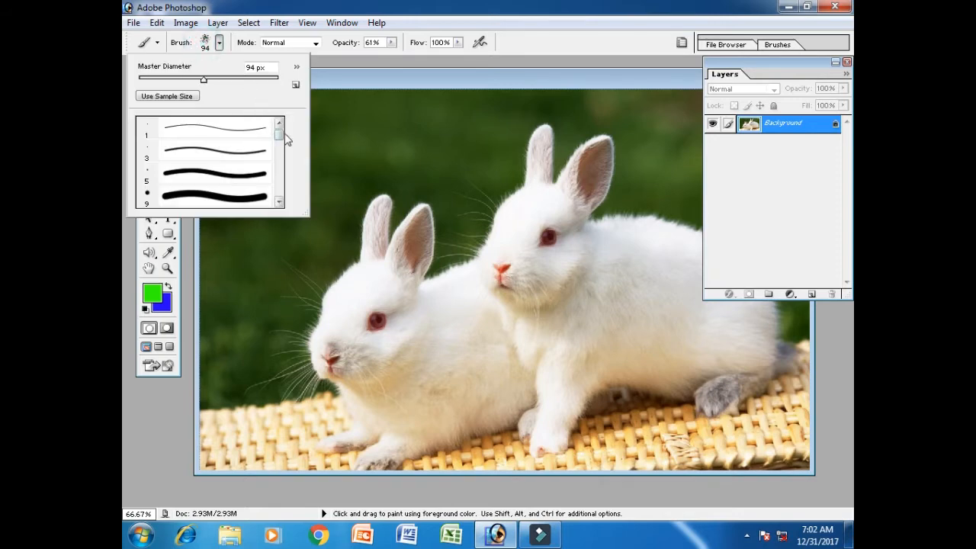
Step: Select the hard round 19 px brush preset
{"action": "mouse_move", "coordinate": [280, 136]}
{"action": "left_mouse_down"}
{"action": "mouse_move", "coordinate": [288, 205]}
{"action": "mouse_move", "coordinate": [280, 151]}
{"action": "left_mouse_up"}
{"action": "left_click", "coordinate": [242, 137]}
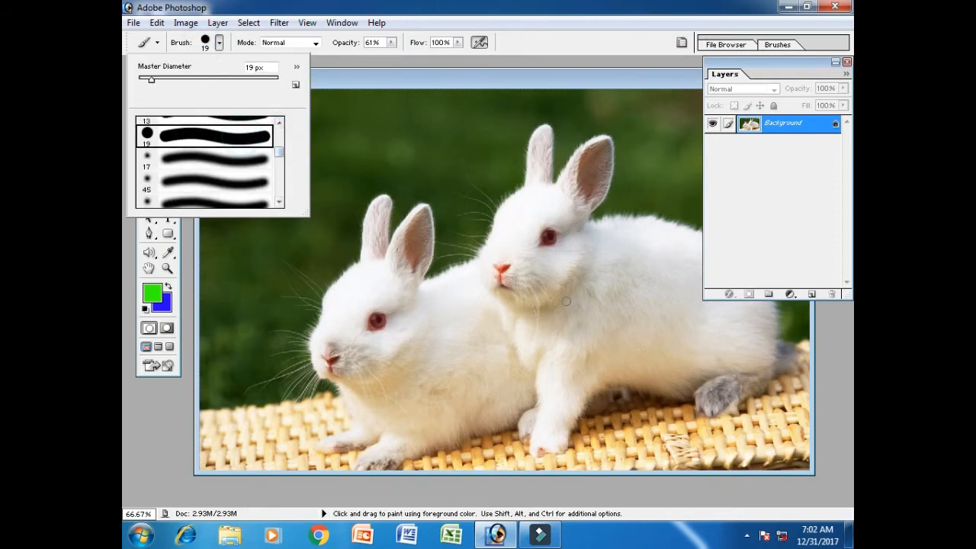
{"action": "left_click", "coordinate": [468, 76]}
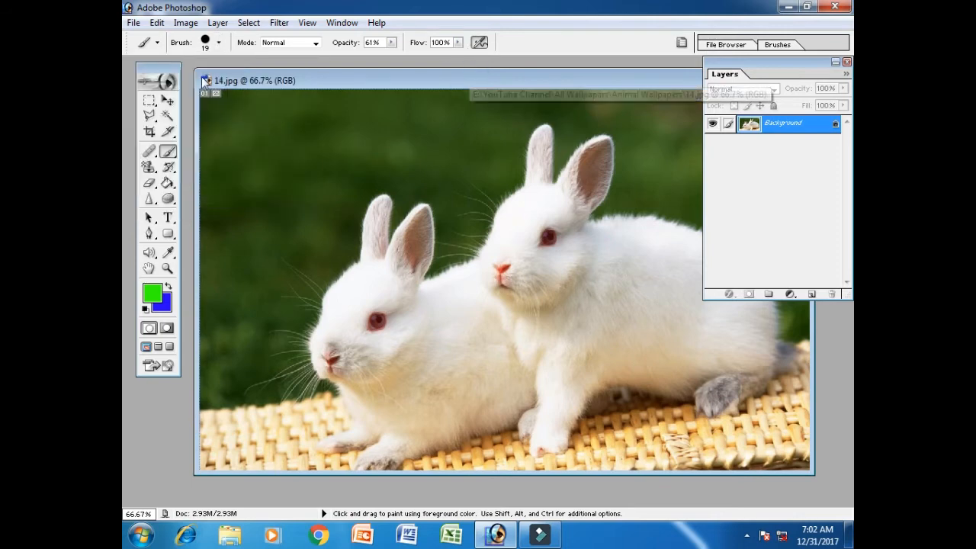
Step: Define a custom brush from the whole rabbit image
{"action": "left_click", "coordinate": [157, 23]}
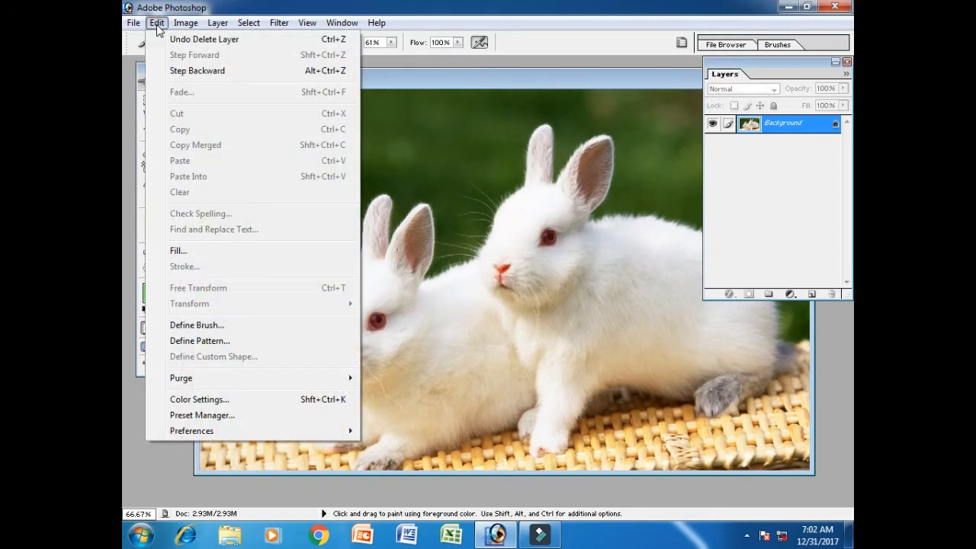
{"action": "left_click", "coordinate": [195, 325]}
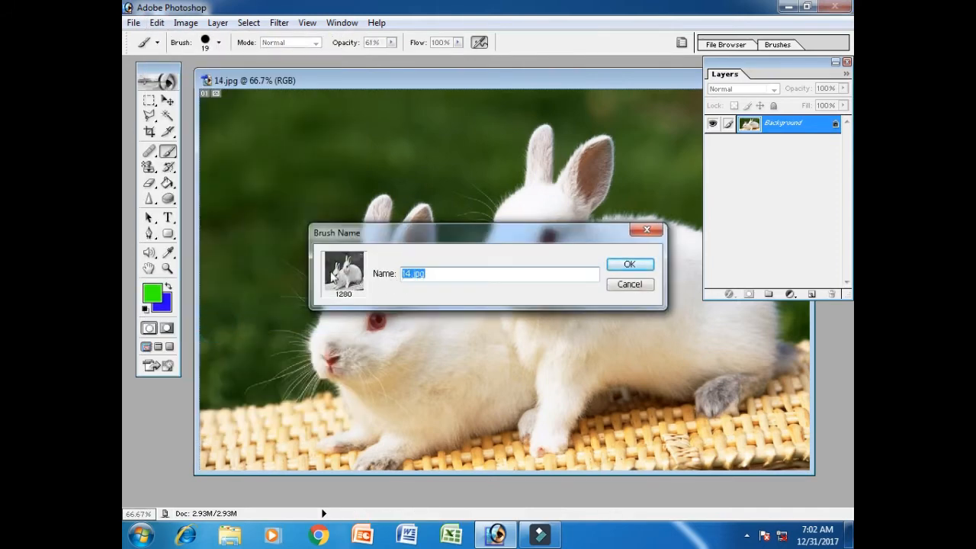
{"action": "left_click_drag", "start_coordinate": [452, 278], "coordinate": [377, 267]}
{"action": "left_click", "coordinate": [636, 267]}
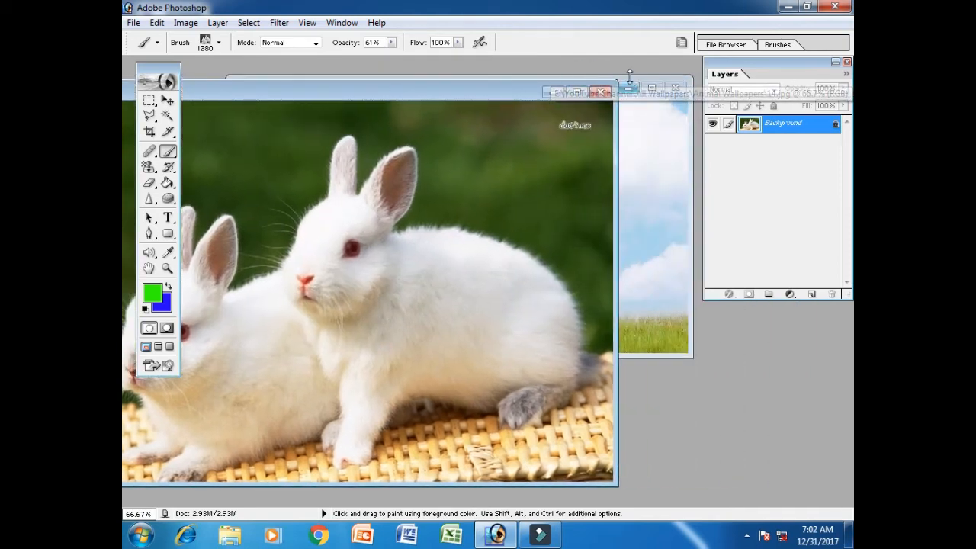
Step: Close the rabbit image 14.jpg and the horse image 08.jpg
{"action": "left_click", "coordinate": [600, 91]}
{"action": "left_click", "coordinate": [489, 209]}
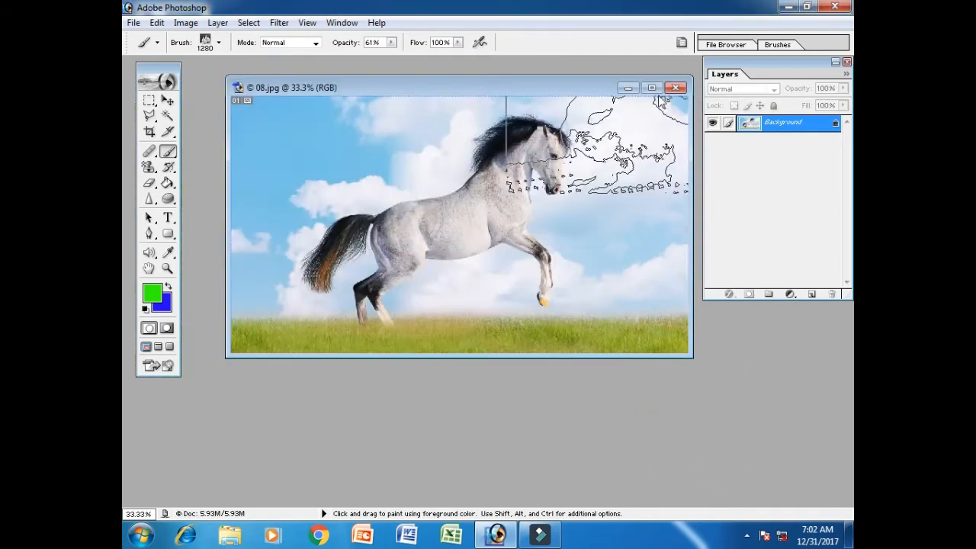
{"action": "left_click", "coordinate": [676, 88]}
{"action": "double_click", "coordinate": [480, 201]}
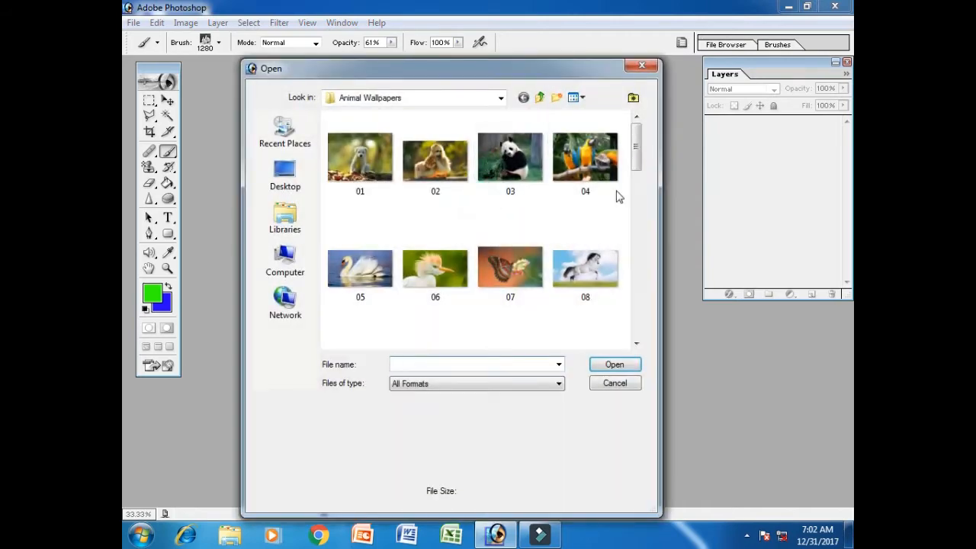
{"action": "left_click", "coordinate": [615, 383]}
Step: Create a white document with the 1920 x 1080 HDTV 1080i preset and move its window clear of the toolbox
{"action": "left_click", "coordinate": [133, 22]}
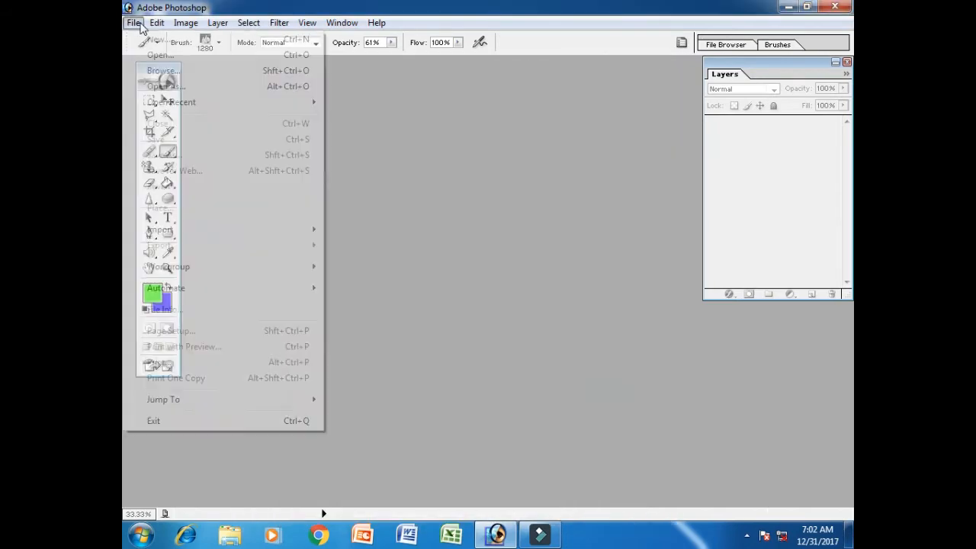
{"action": "left_click", "coordinate": [146, 36]}
{"action": "left_click", "coordinate": [492, 142]}
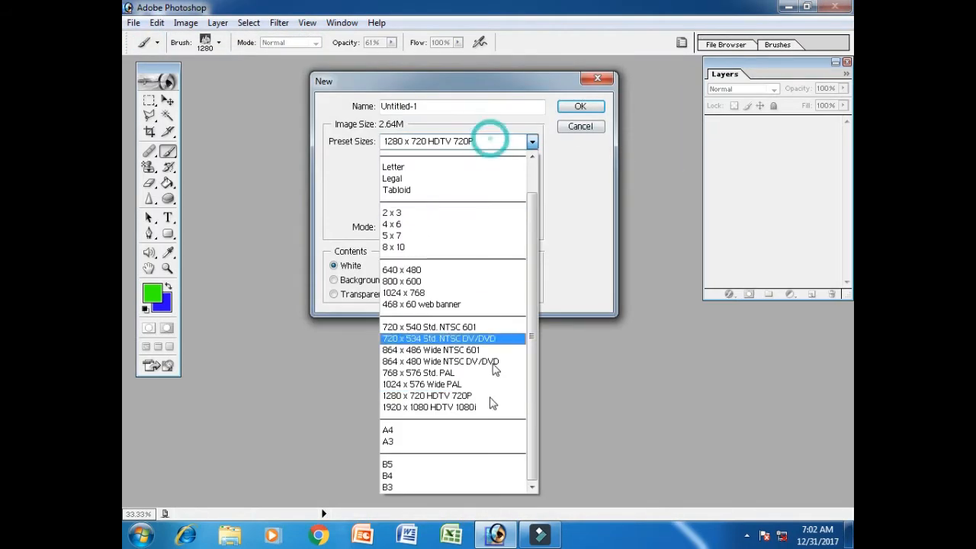
{"action": "left_click", "coordinate": [458, 405]}
{"action": "left_click", "coordinate": [579, 107]}
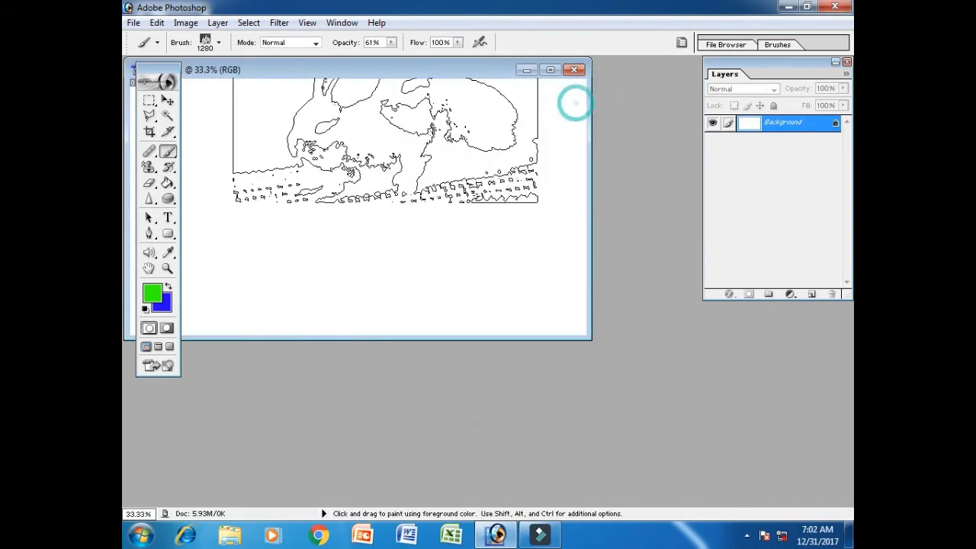
{"action": "left_click_drag", "start_coordinate": [410, 99], "coordinate": [454, 109]}
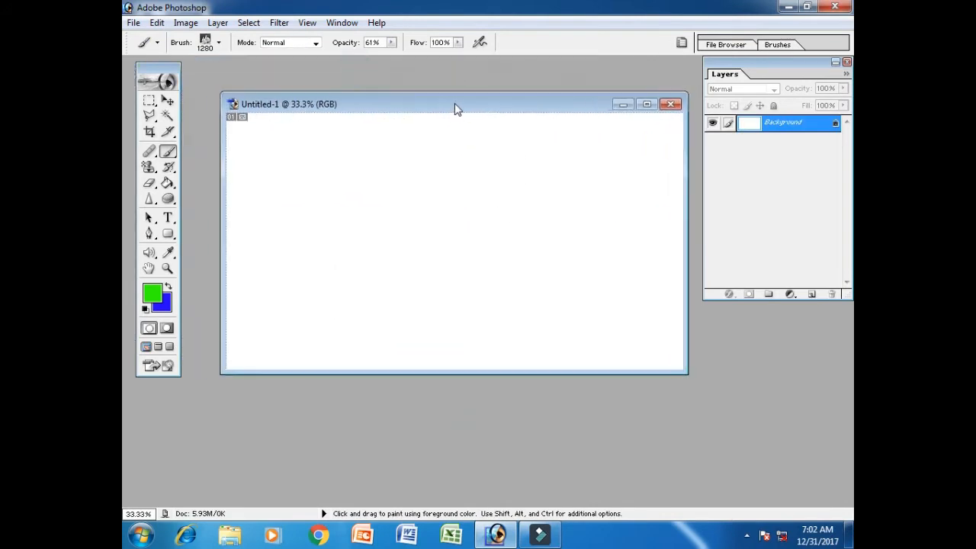
Step: Select the 1280 px rabbit brush preset and reduce its master diameter to 110 px
{"action": "left_click", "coordinate": [219, 43]}
{"action": "left_click_drag", "start_coordinate": [279, 156], "coordinate": [281, 202]}
{"action": "left_click", "coordinate": [223, 176]}
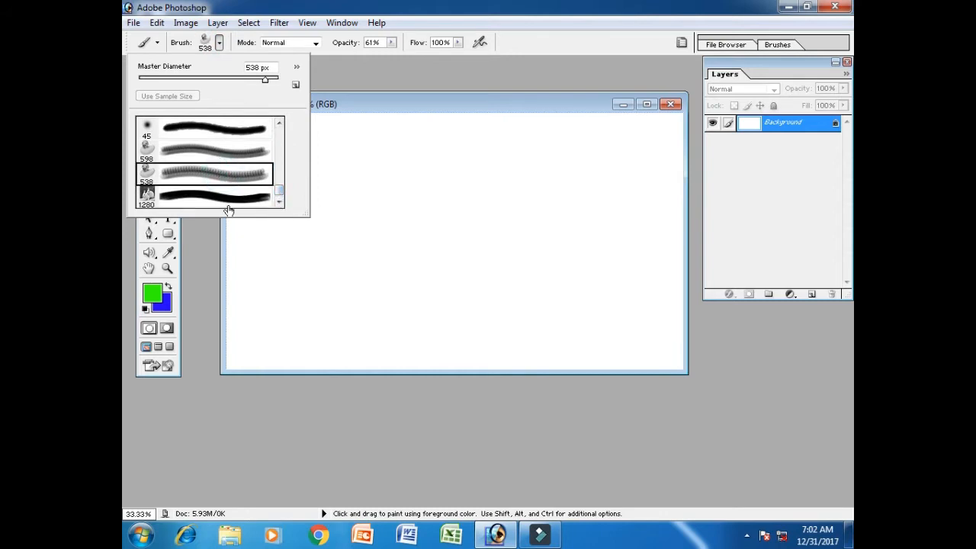
{"action": "left_click", "coordinate": [200, 199]}
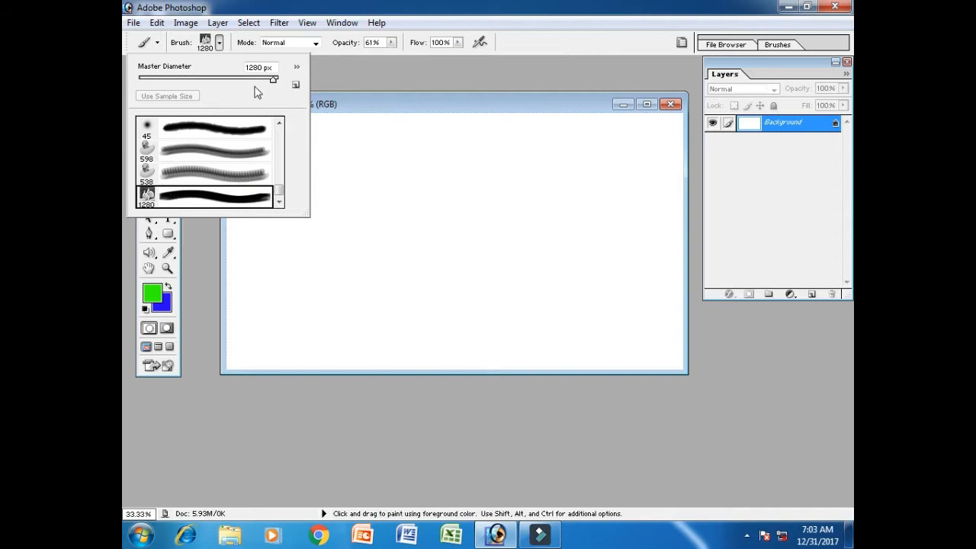
{"action": "left_click_drag", "start_coordinate": [275, 80], "coordinate": [166, 80]}
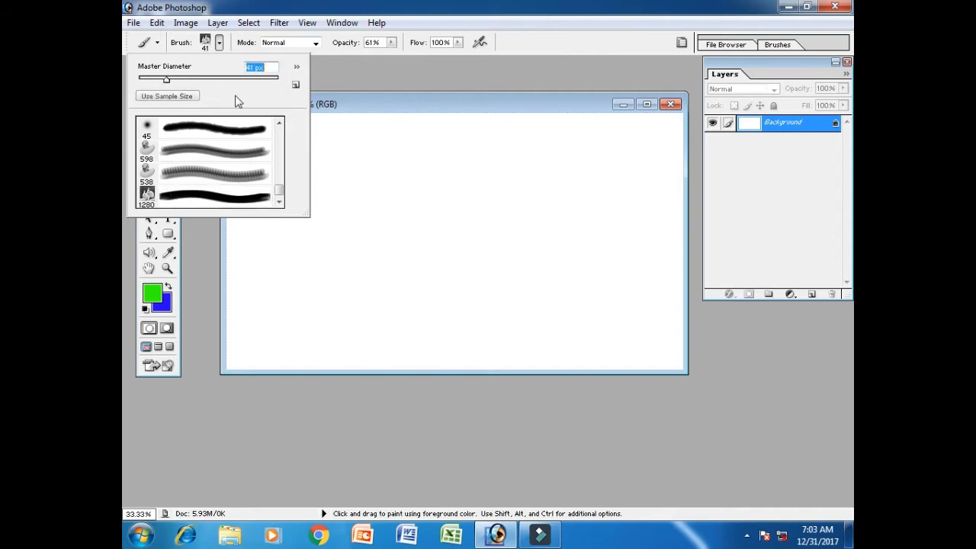
{"action": "left_click", "coordinate": [375, 106]}
{"action": "left_click", "coordinate": [219, 43]}
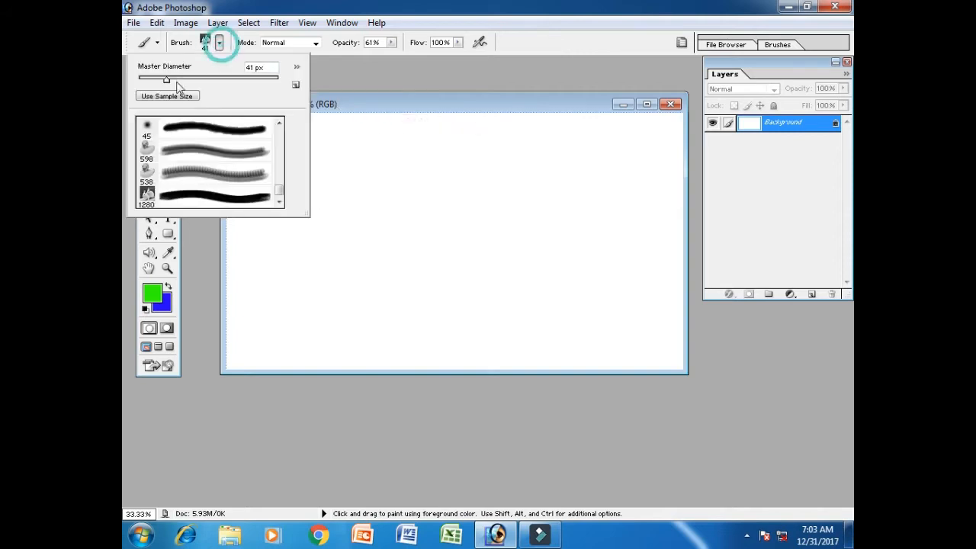
{"action": "left_click_drag", "start_coordinate": [194, 82], "coordinate": [218, 80]}
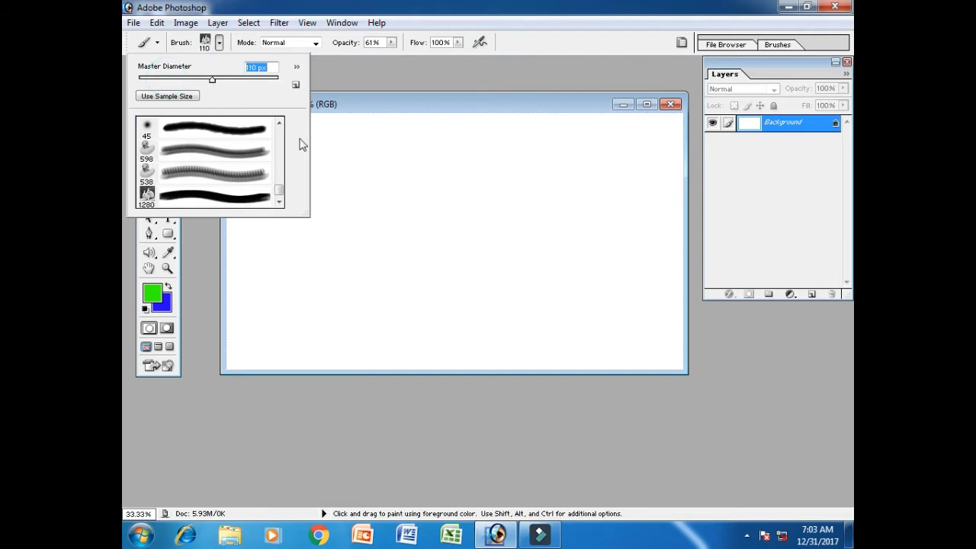
Step: Set the brush opacity to 100% and enlarge its master diameter to 302 px
{"action": "left_click", "coordinate": [391, 43]}
{"action": "left_click_drag", "start_coordinate": [393, 55], "coordinate": [434, 61]}
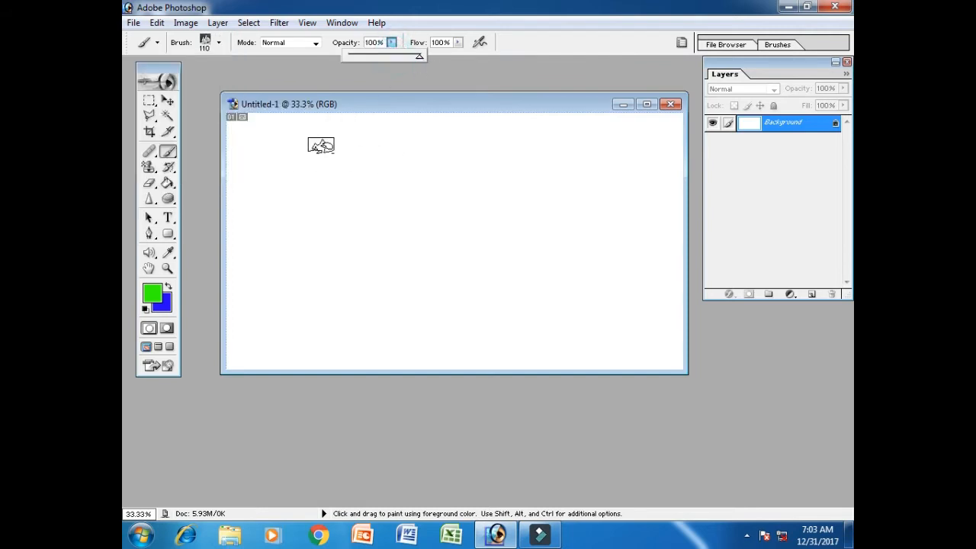
{"action": "left_click", "coordinate": [219, 43]}
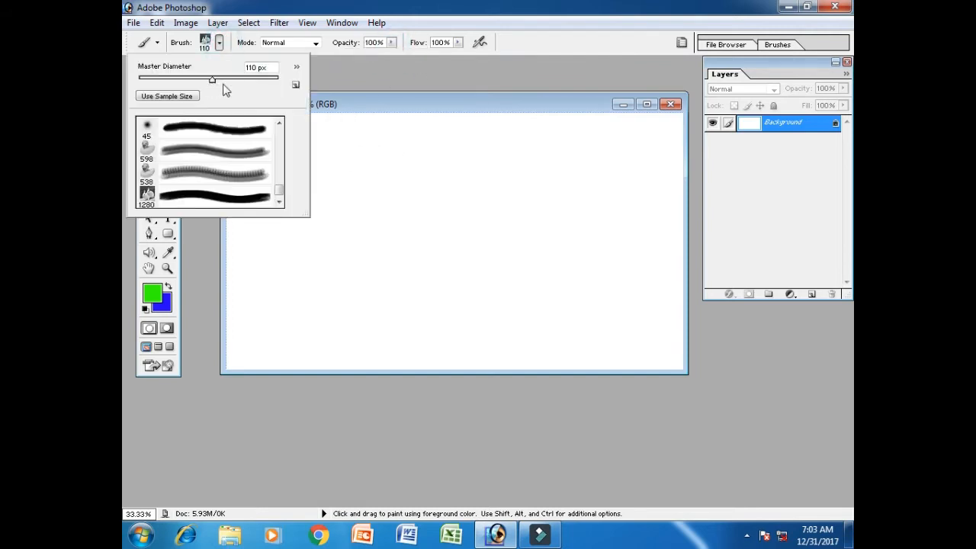
{"action": "left_click_drag", "start_coordinate": [216, 86], "coordinate": [251, 83]}
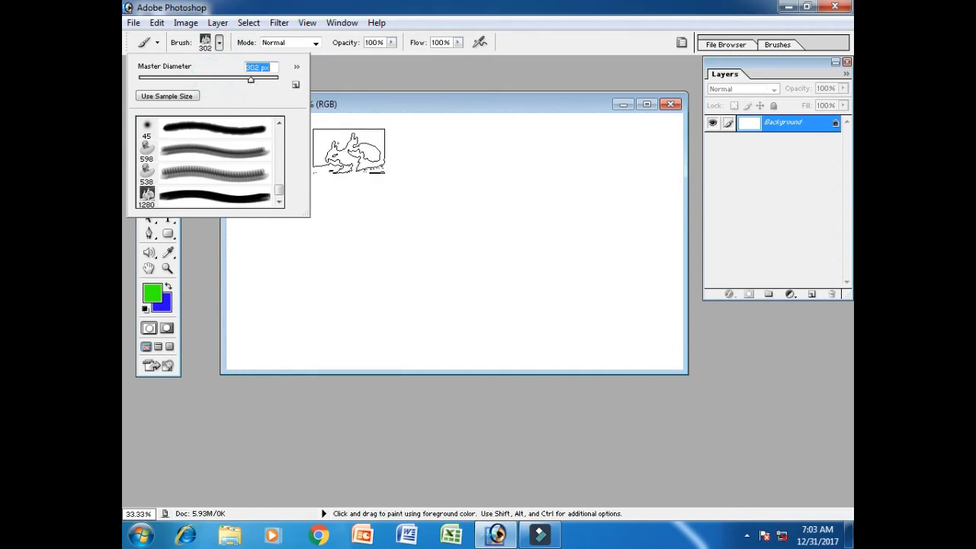
Step: Paint a short diagonal stroke and four separate stamps with the green rabbit brush on the blank canvas
{"action": "left_click", "coordinate": [355, 154]}
{"action": "left_click_drag", "start_coordinate": [360, 158], "coordinate": [436, 211]}
{"action": "left_click", "coordinate": [336, 251]}
{"action": "left_click", "coordinate": [303, 312]}
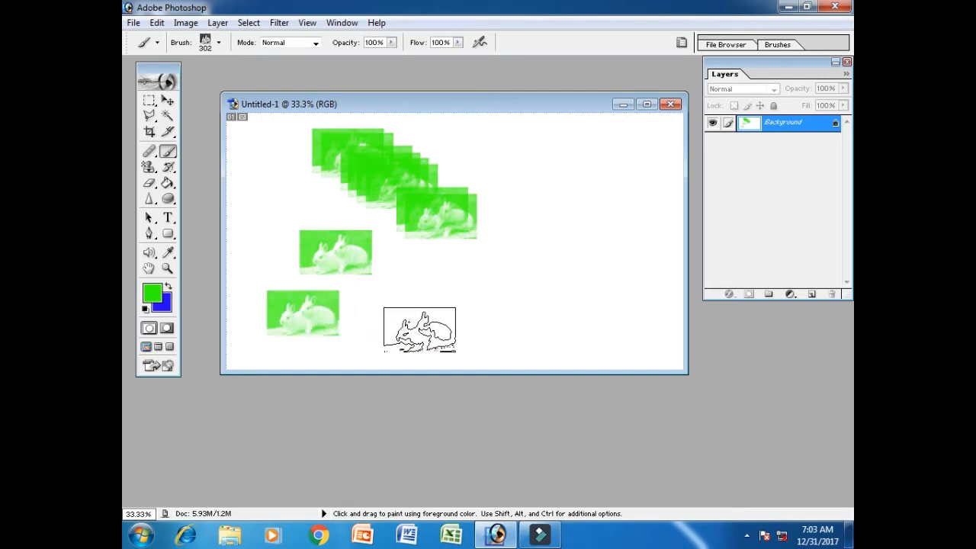
{"action": "left_click", "coordinate": [420, 330]}
{"action": "left_click", "coordinate": [542, 280]}
Step: Change the foreground colour to red (FF0303) and stamp the rabbit brush three times in the canvas's right part
{"action": "left_click", "coordinate": [151, 293]}
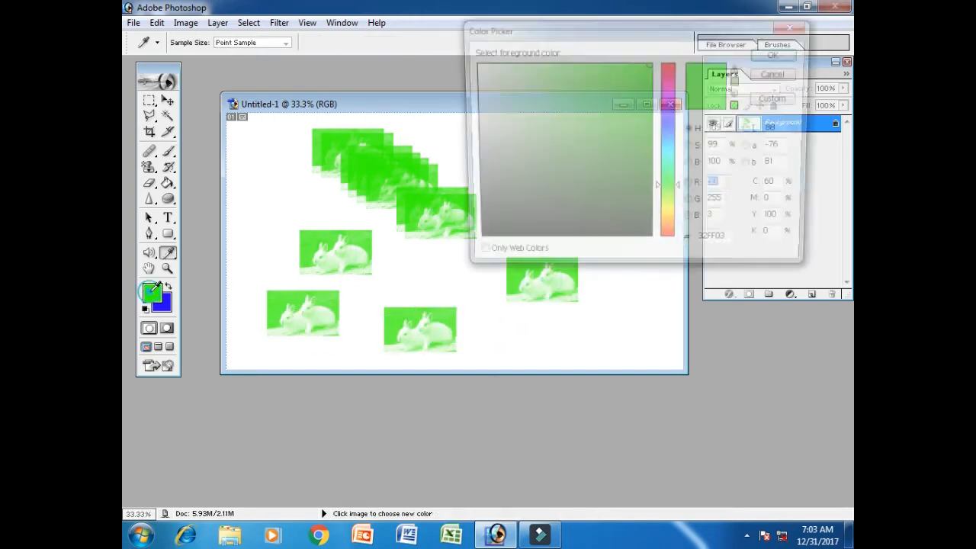
{"action": "left_click_drag", "start_coordinate": [668, 102], "coordinate": [675, 64]}
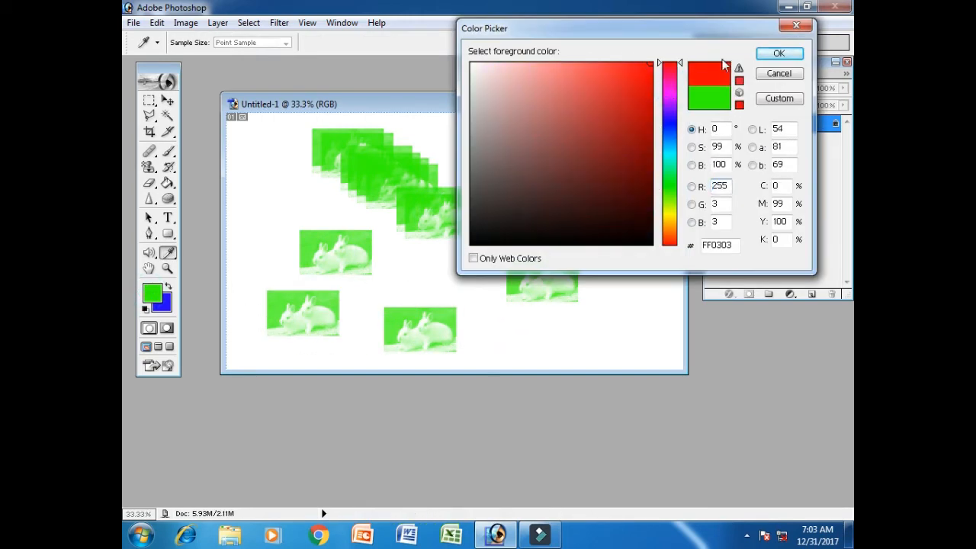
{"action": "left_click", "coordinate": [777, 53]}
{"action": "left_click", "coordinate": [528, 131]}
{"action": "left_click", "coordinate": [596, 188]}
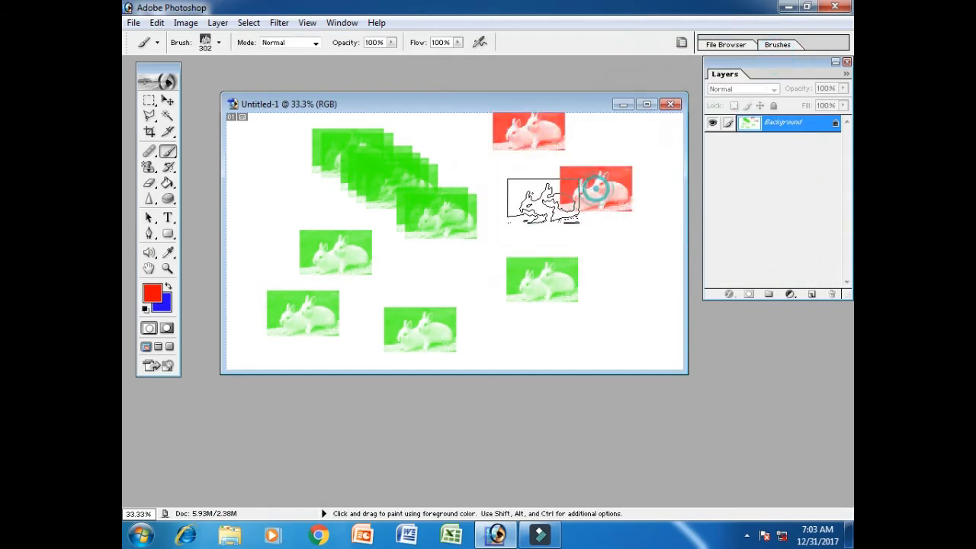
{"action": "left_click", "coordinate": [635, 263]}
Step: Change the foreground colour to blue (0303FF) and stamp one rabbit image near the canvas's left edge
{"action": "left_click", "coordinate": [152, 293]}
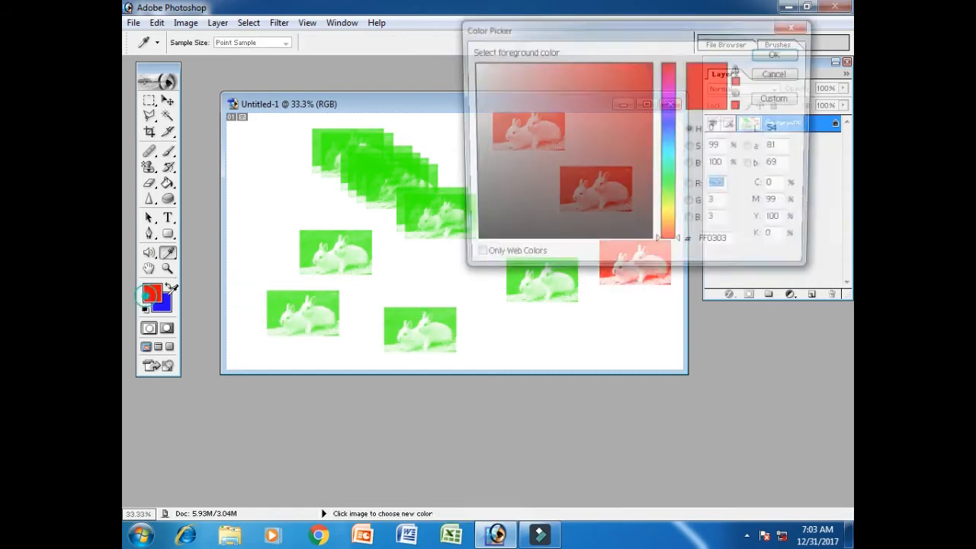
{"action": "left_click", "coordinate": [674, 179]}
{"action": "left_click", "coordinate": [670, 124]}
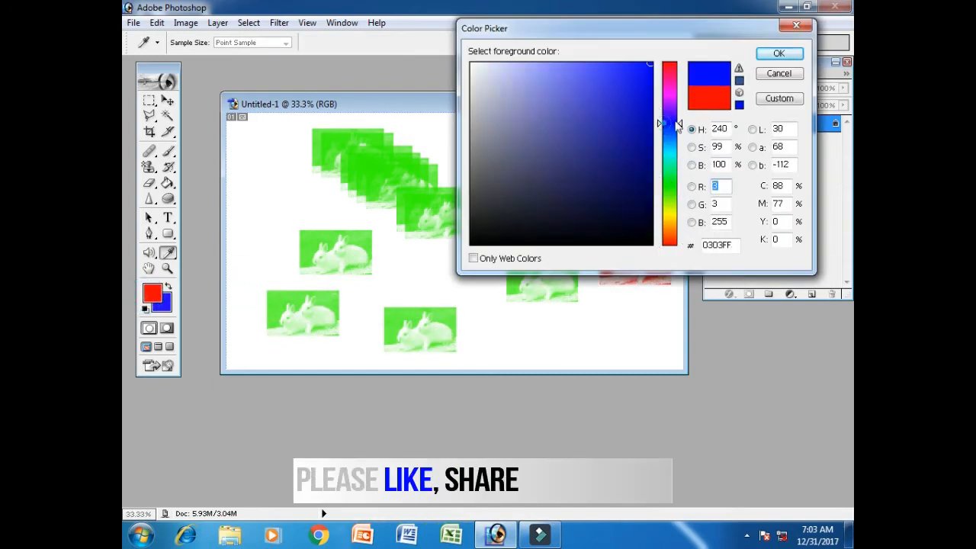
{"action": "left_click", "coordinate": [778, 53]}
{"action": "left_click", "coordinate": [260, 184]}
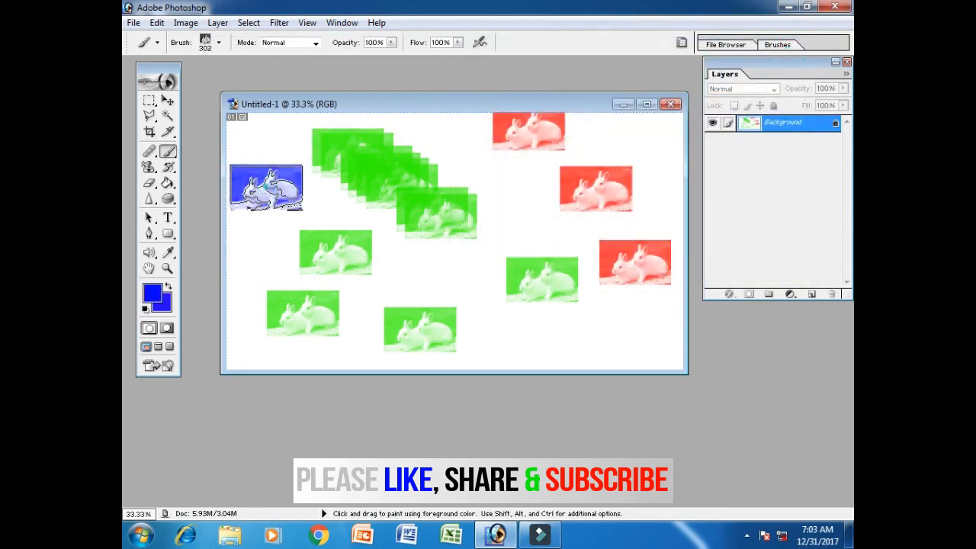
Step: Create a second blank document with the same settings and paint a long diagonal blue rabbit-brush stroke across it
{"action": "left_click", "coordinate": [134, 23]}
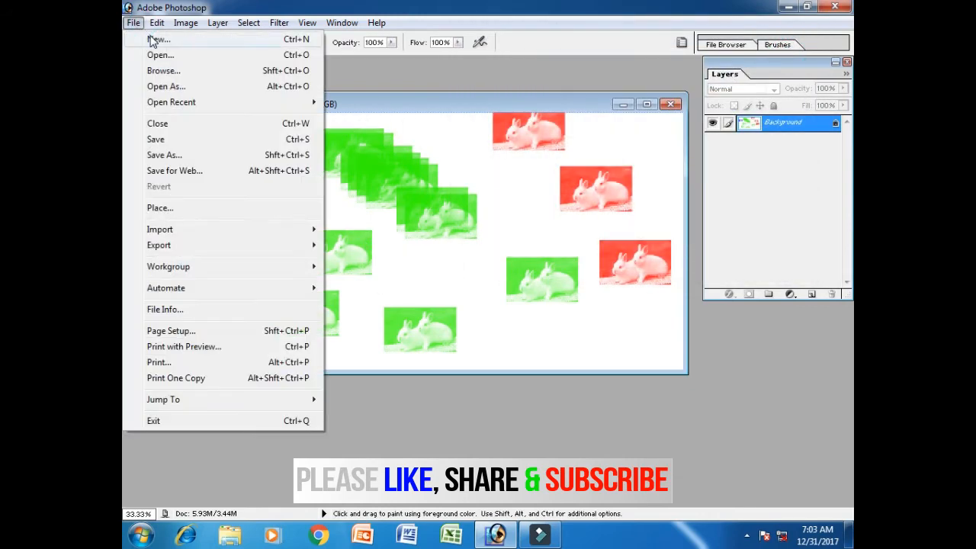
{"action": "left_click", "coordinate": [152, 38]}
{"action": "left_click", "coordinate": [577, 104]}
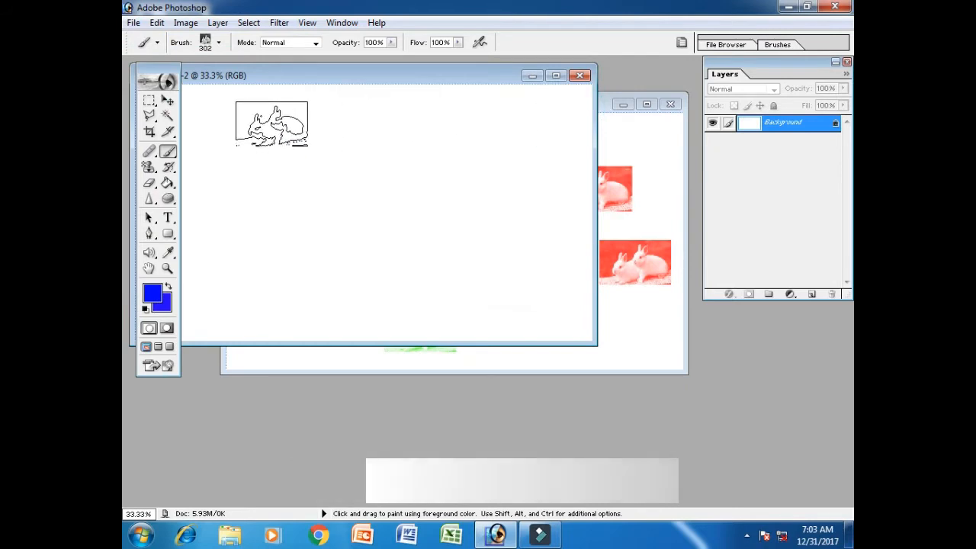
{"action": "left_click_drag", "start_coordinate": [250, 123], "coordinate": [515, 276]}
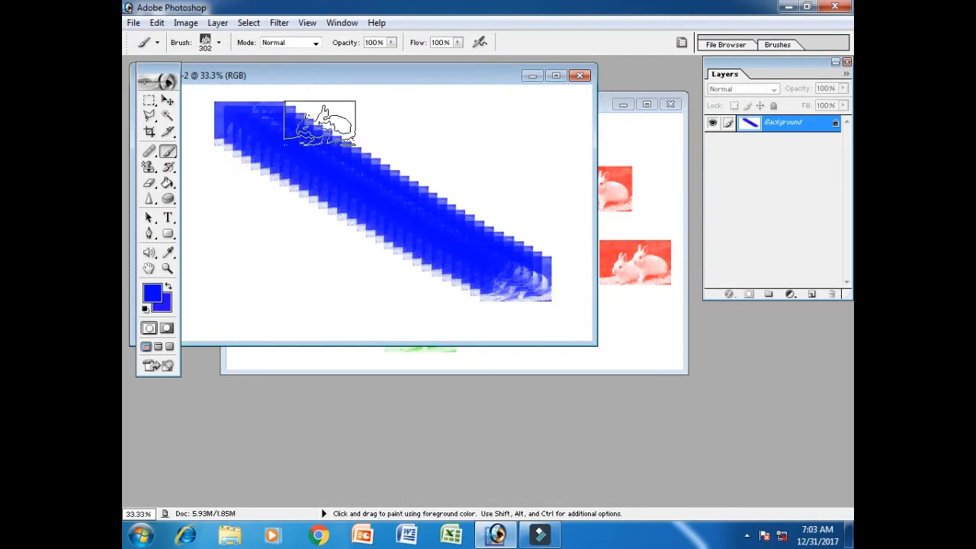
Step: Set the rabbit brush's tip spacing to 69%
{"action": "left_click", "coordinate": [338, 25]}
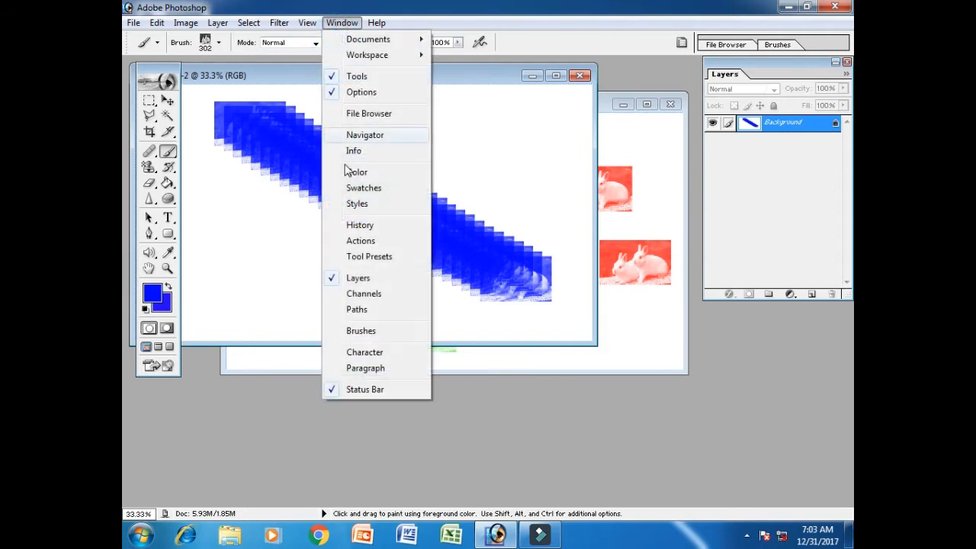
{"action": "left_click", "coordinate": [361, 331]}
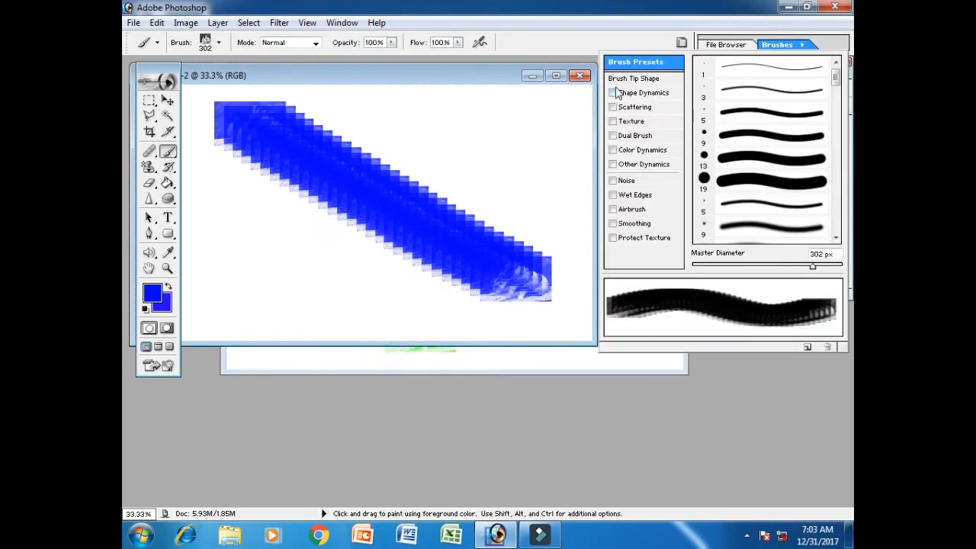
{"action": "left_click", "coordinate": [654, 79]}
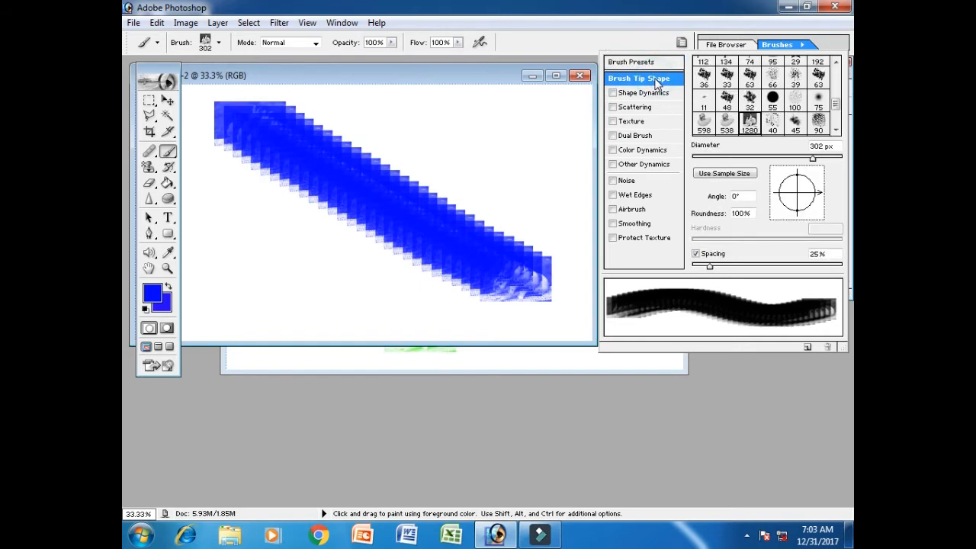
{"action": "left_click_drag", "start_coordinate": [710, 267], "coordinate": [728, 267]}
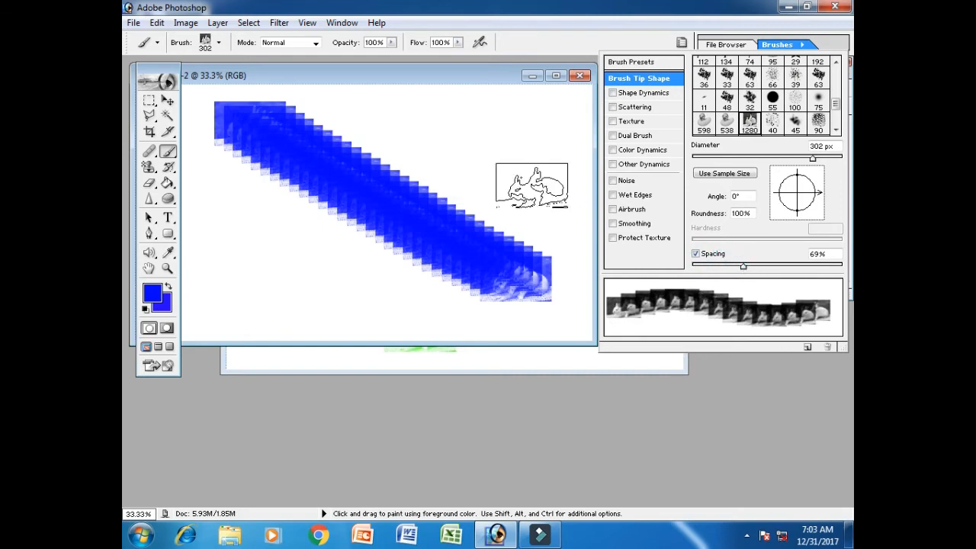
Step: Paint two shorter diagonal strokes with the widely spaced rabbit brush, one above and one below the dense blue stroke
{"action": "left_click_drag", "start_coordinate": [444, 116], "coordinate": [543, 177]}
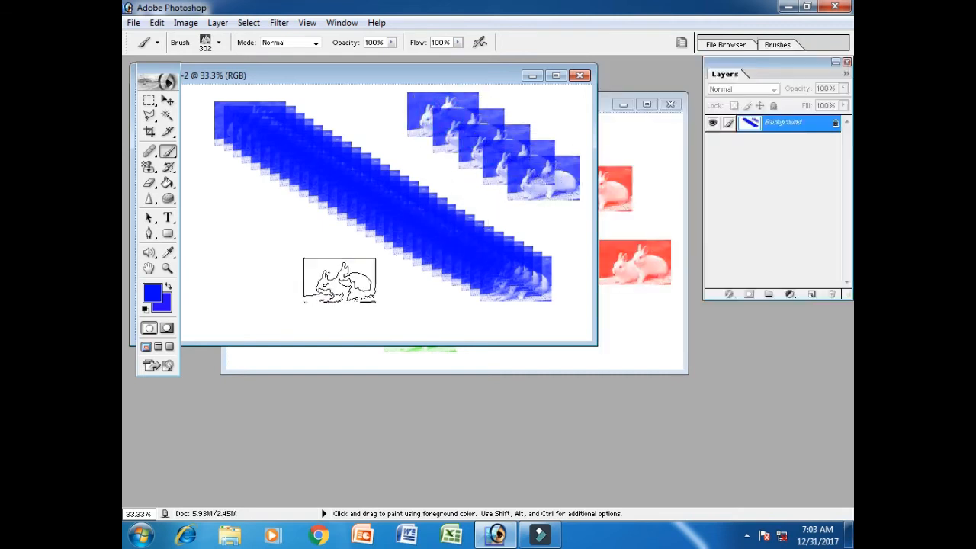
{"action": "left_click", "coordinate": [233, 217]}
{"action": "left_click_drag", "start_coordinate": [234, 217], "coordinate": [343, 267]}
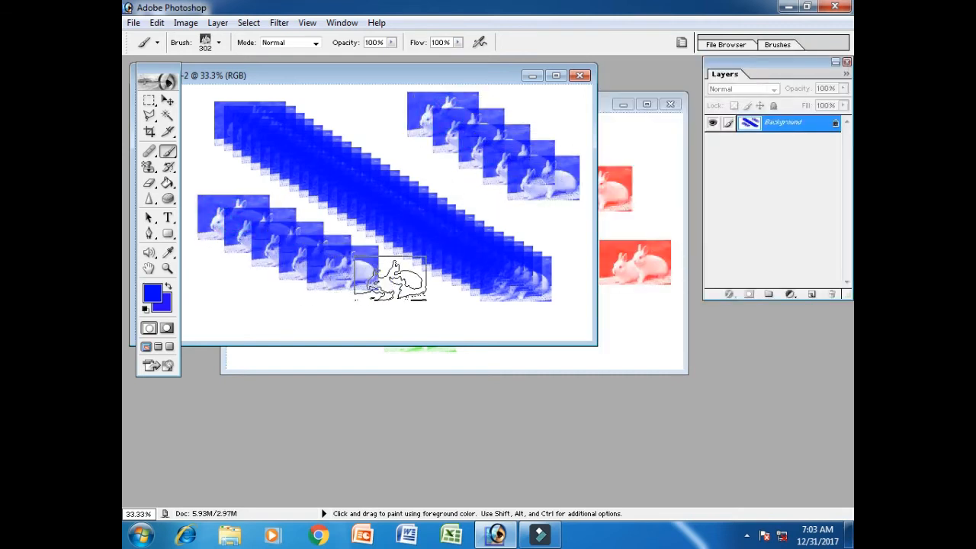
Step: Set the rabbit brush's tip spacing to 200% and paint a diagonal blue stroke between the green and red rabbits in the first document
{"action": "left_click", "coordinate": [341, 23]}
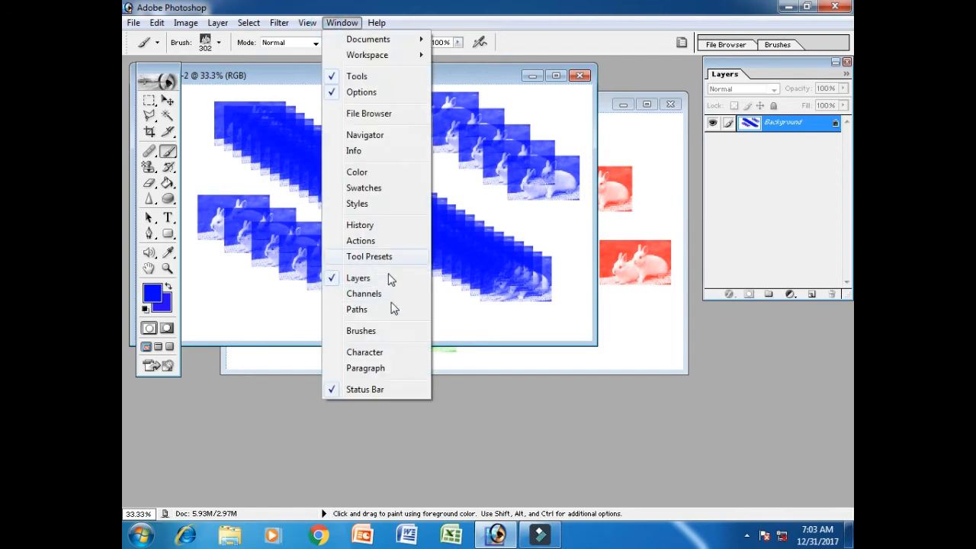
{"action": "left_click", "coordinate": [385, 331]}
{"action": "left_click_drag", "start_coordinate": [744, 267], "coordinate": [802, 266]}
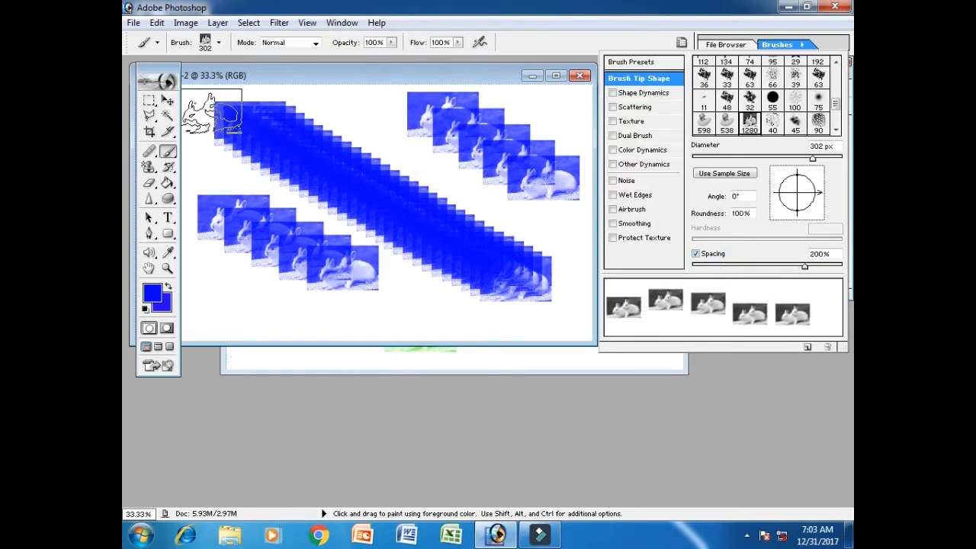
{"action": "left_click", "coordinate": [558, 364]}
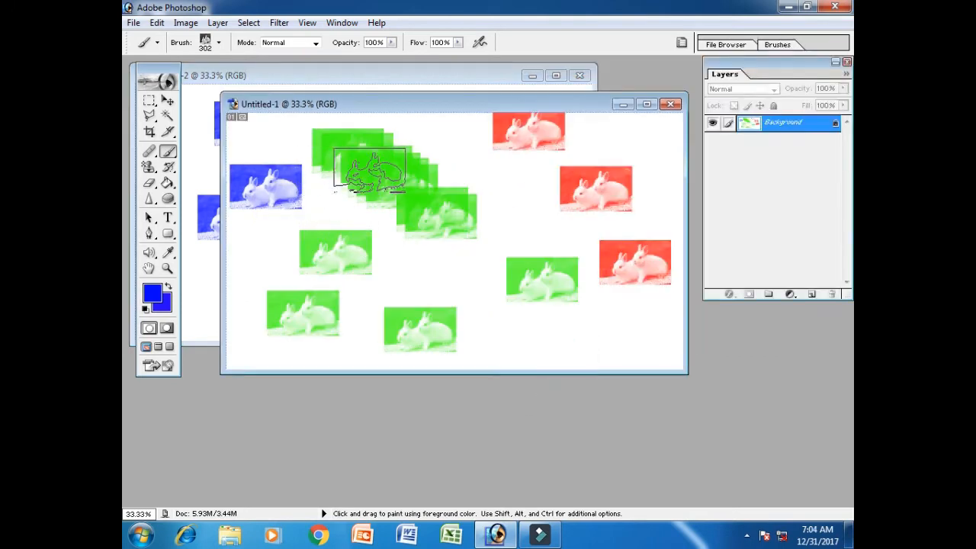
{"action": "left_click_drag", "start_coordinate": [510, 197], "coordinate": [584, 250]}
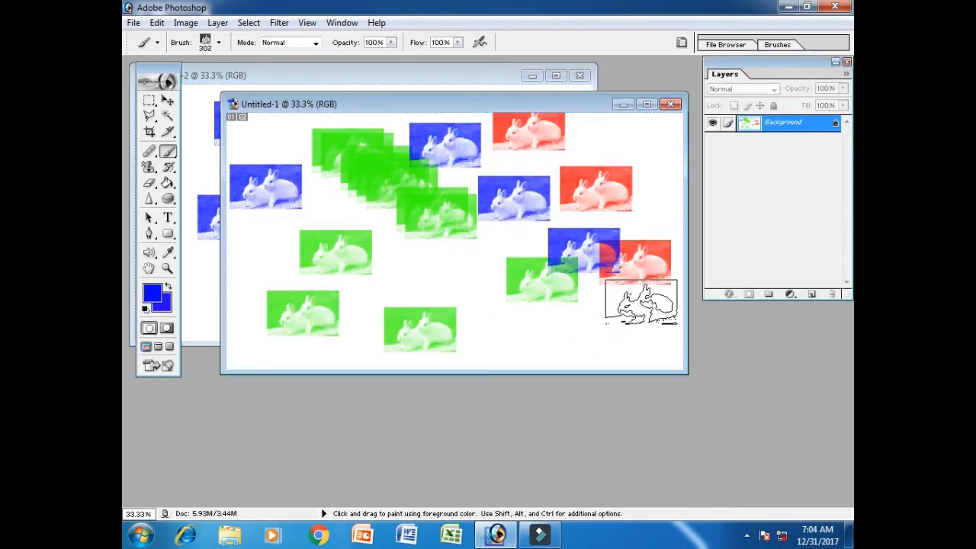
Step: Close both untitled rabbit documents without saving them
{"action": "left_click", "coordinate": [670, 104]}
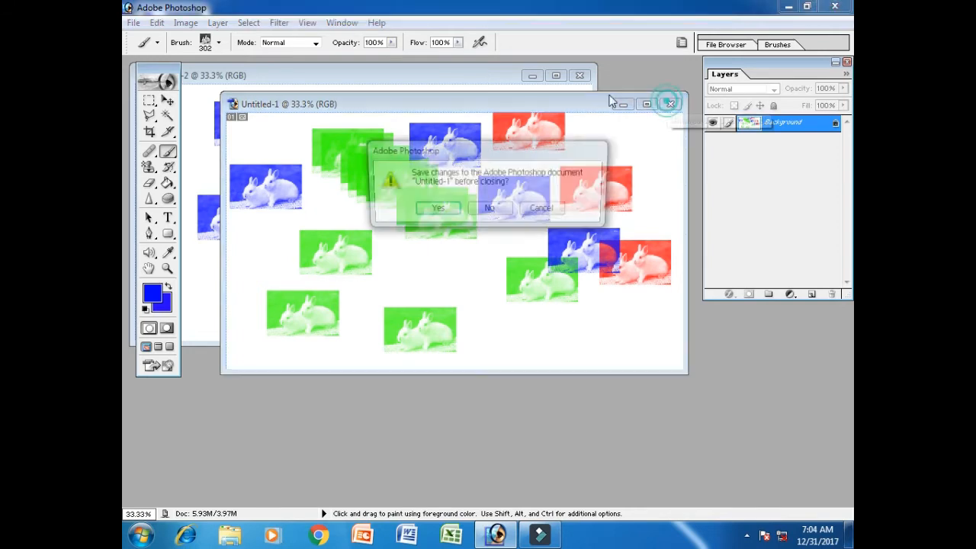
{"action": "left_click", "coordinate": [492, 215]}
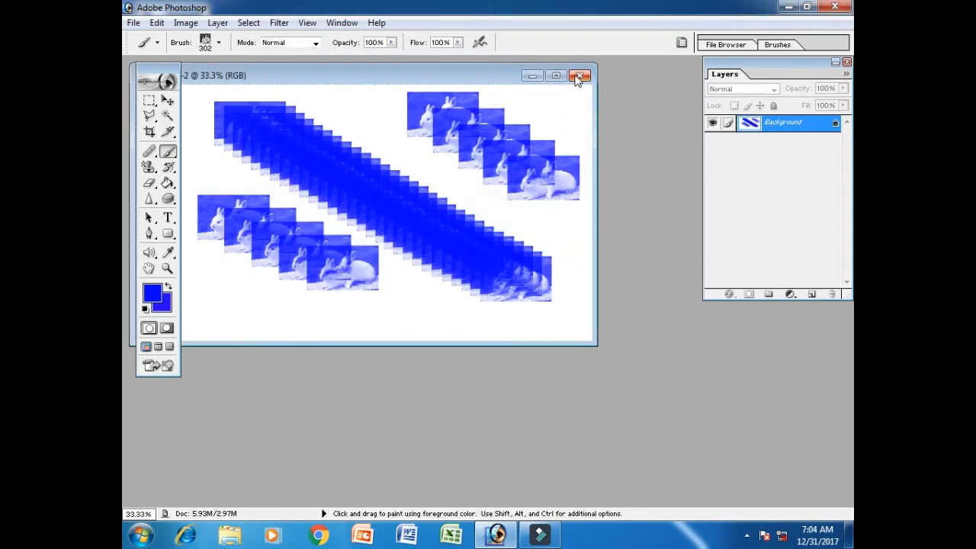
{"action": "left_click", "coordinate": [580, 75]}
{"action": "left_click", "coordinate": [487, 214]}
Step: Open image 32, the chick under a yellow flower, from the Animal Wallpapers folder and move its window clear of the toolbox
{"action": "left_click", "coordinate": [156, 22]}
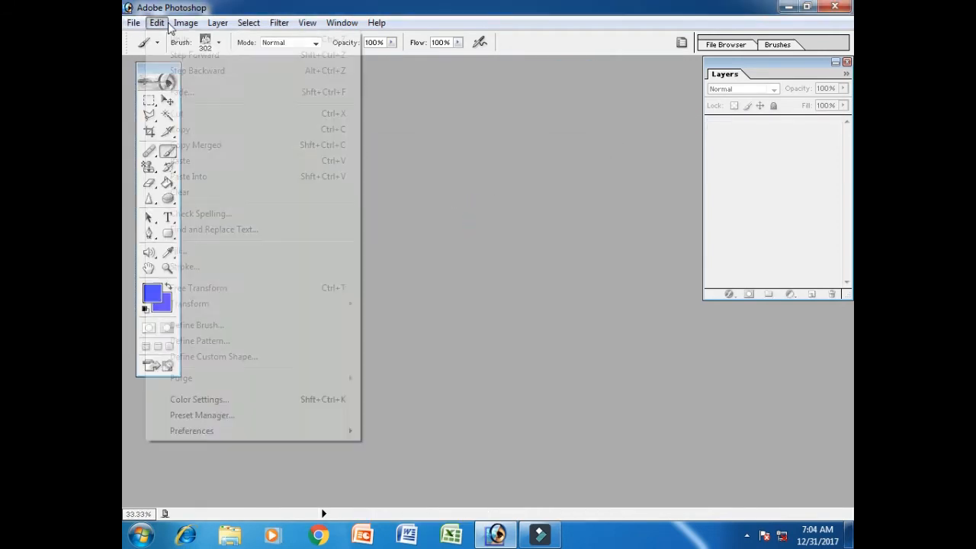
{"action": "double_click", "coordinate": [606, 180]}
{"action": "left_click_drag", "start_coordinate": [637, 141], "coordinate": [657, 294]}
{"action": "left_click", "coordinate": [564, 259]}
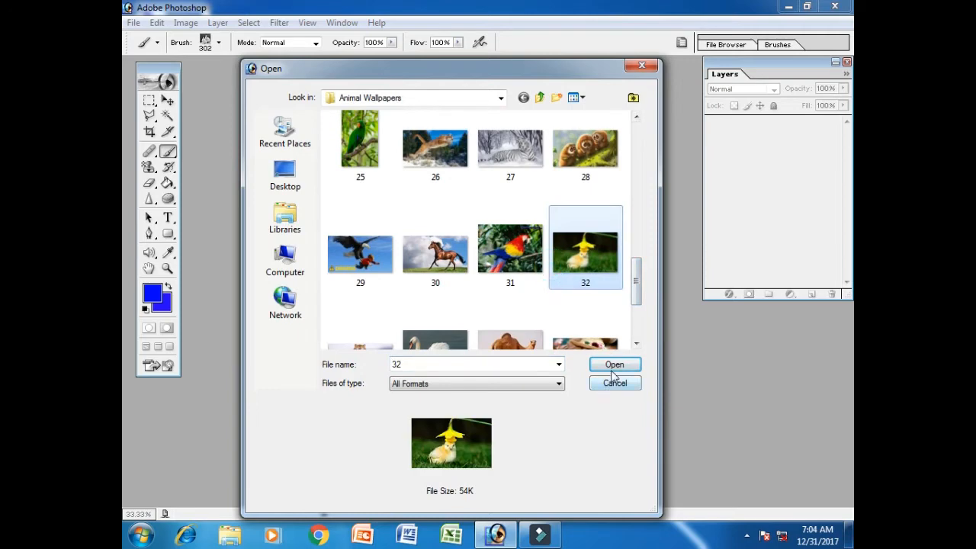
{"action": "left_click", "coordinate": [614, 364]}
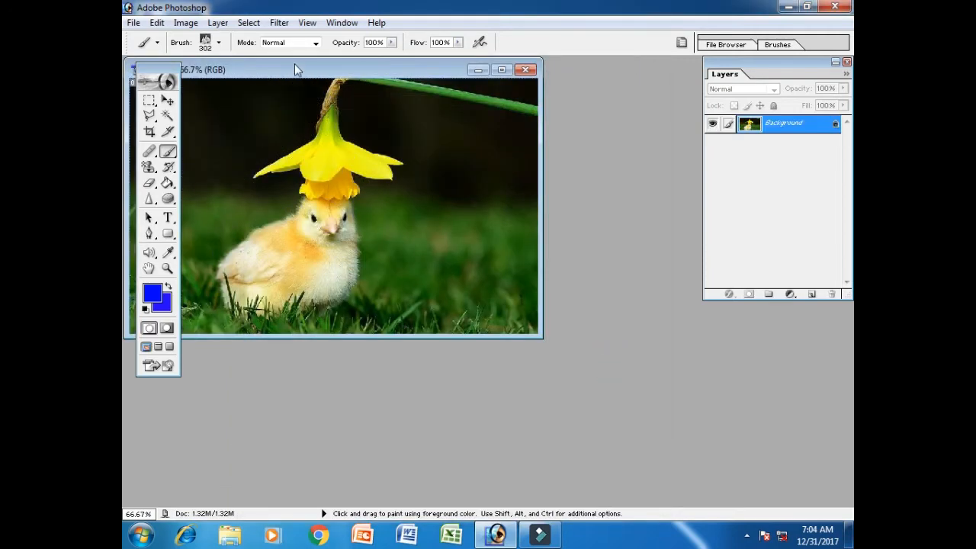
{"action": "left_click_drag", "start_coordinate": [286, 70], "coordinate": [417, 98]}
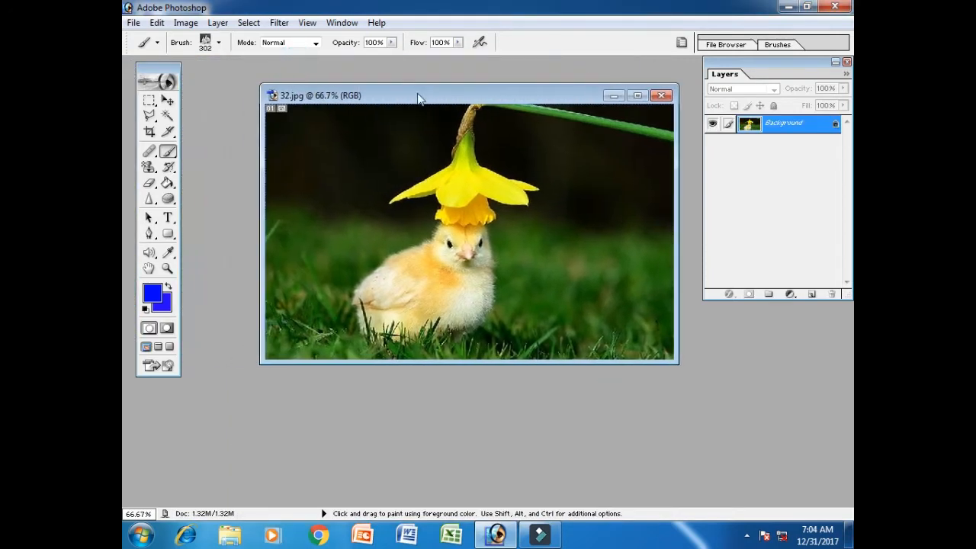
Step: Make a rectangular marquee selection around the chick and flower, reaching up to the photo's upper edge
{"action": "left_click", "coordinate": [150, 101]}
{"action": "left_click", "coordinate": [234, 102]}
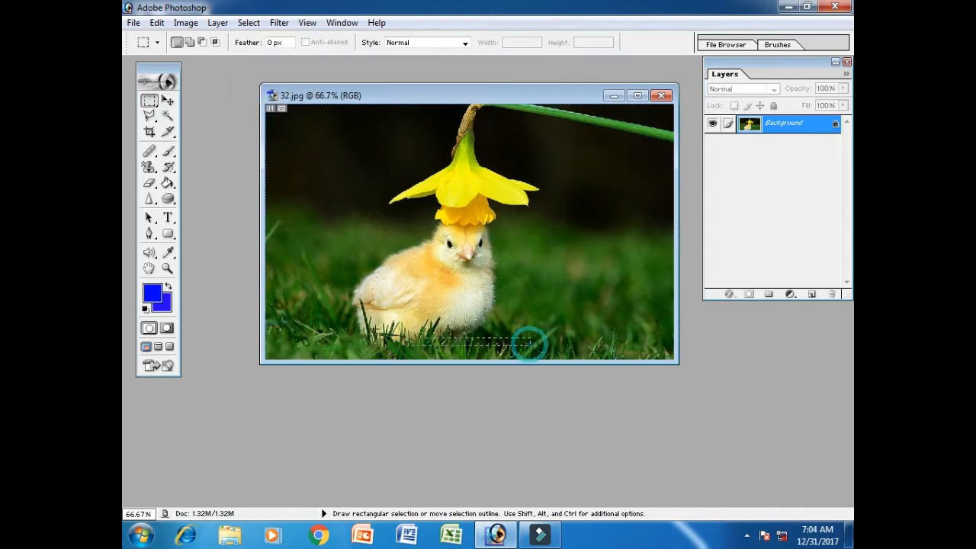
{"action": "left_click_drag", "start_coordinate": [346, 171], "coordinate": [350, 105]}
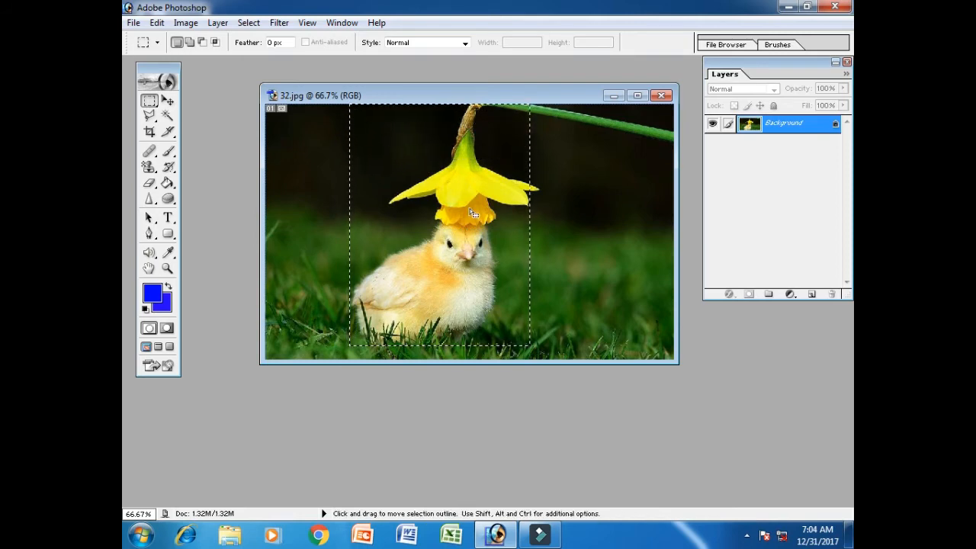
Step: Transform the selection to widen it to about 108.7% so it encloses the flower's right petal
{"action": "left_click", "coordinate": [248, 22]}
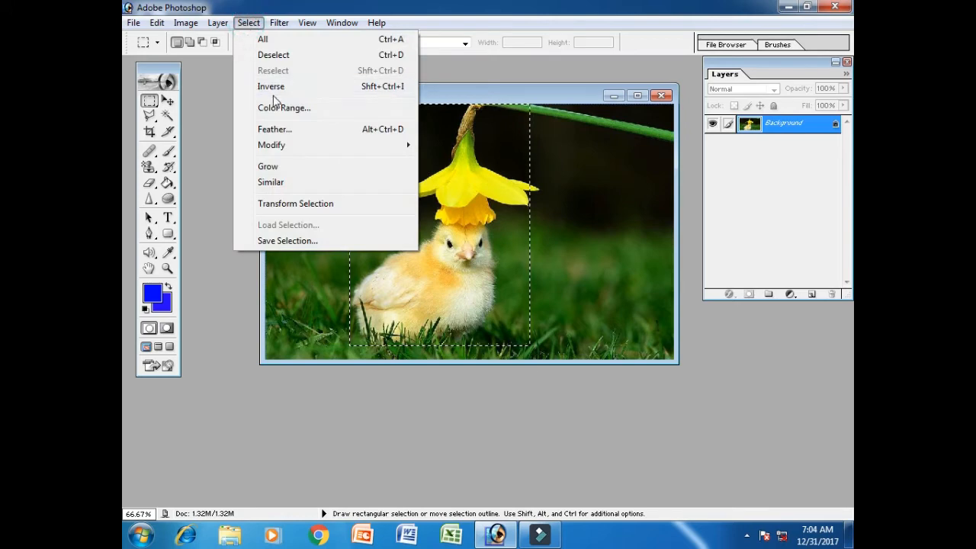
{"action": "left_click", "coordinate": [307, 205]}
{"action": "left_click_drag", "start_coordinate": [533, 221], "coordinate": [547, 222]}
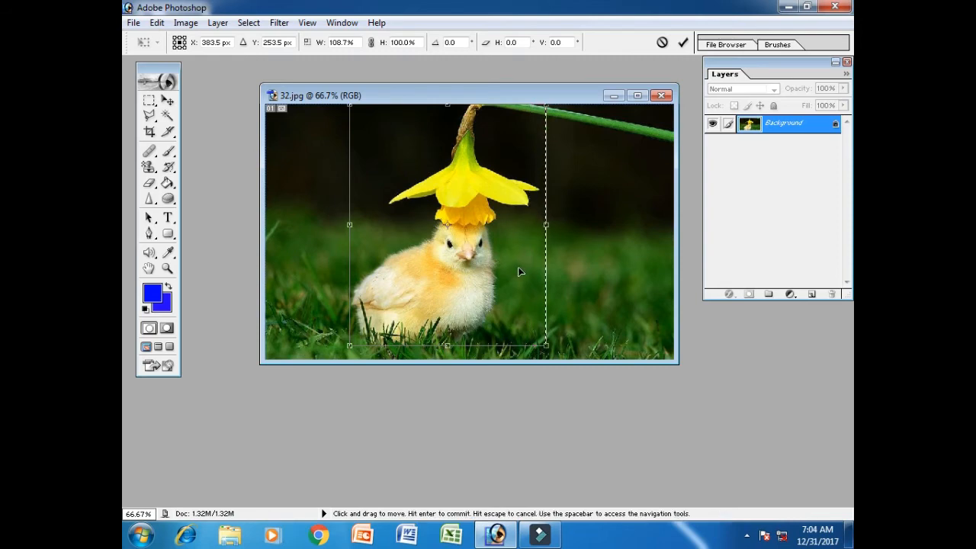
{"action": "key", "text": "Return"}
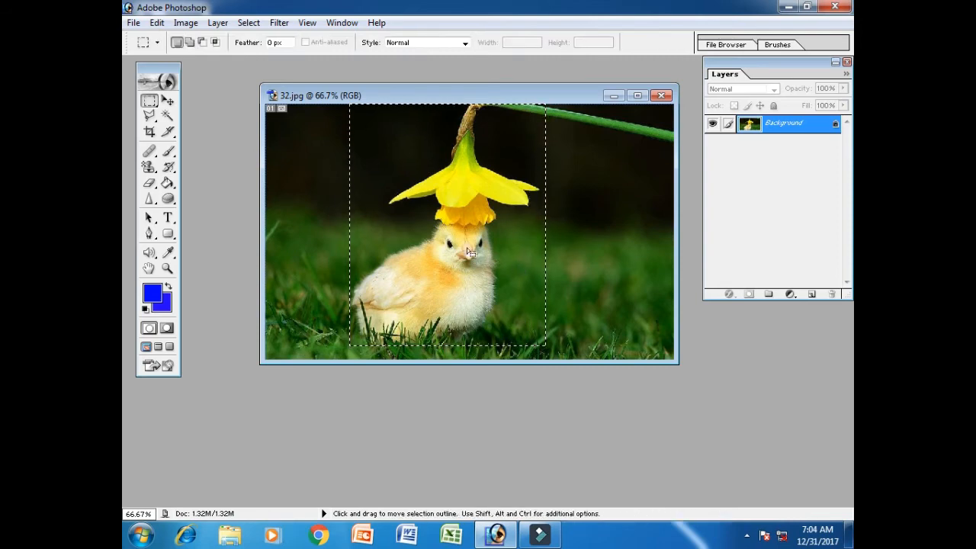
Step: Define the selected area as a pattern named Pattern 7 and close the chick photo without saving
{"action": "left_click", "coordinate": [156, 22]}
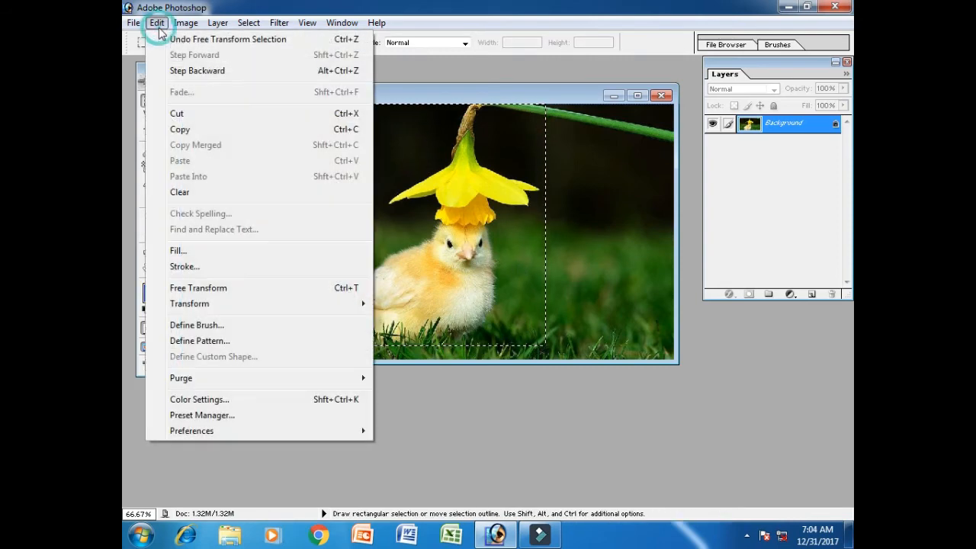
{"action": "left_click", "coordinate": [221, 342]}
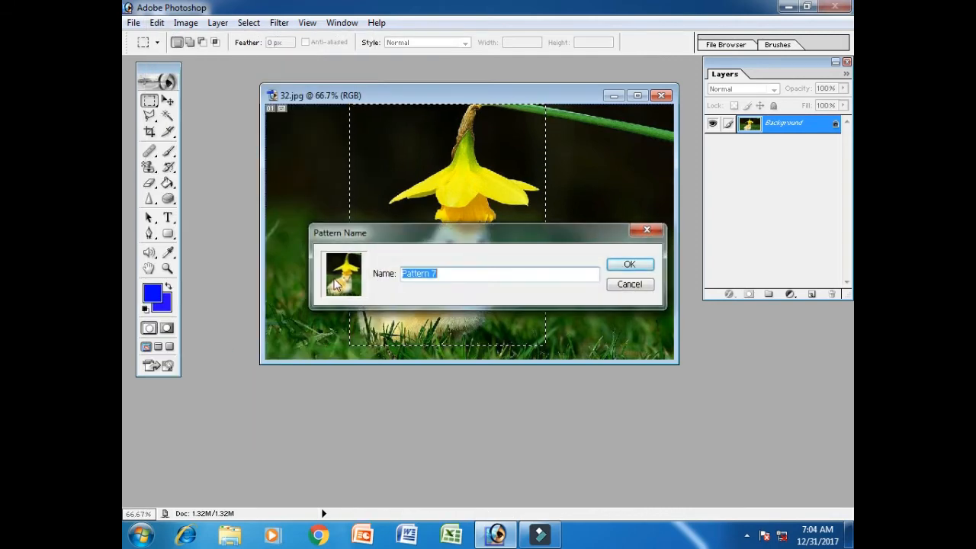
{"action": "left_click", "coordinate": [645, 266]}
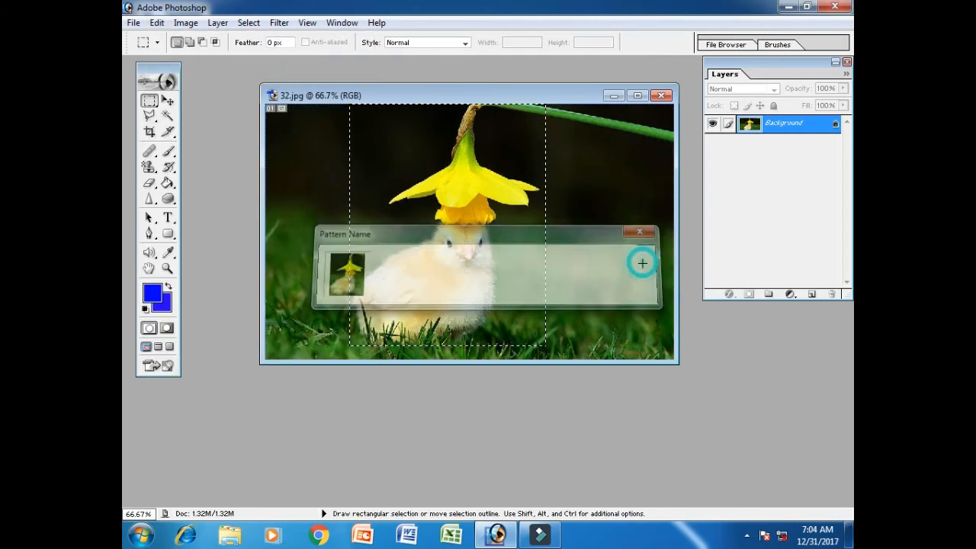
{"action": "left_click", "coordinate": [661, 96]}
{"action": "left_click", "coordinate": [488, 210]}
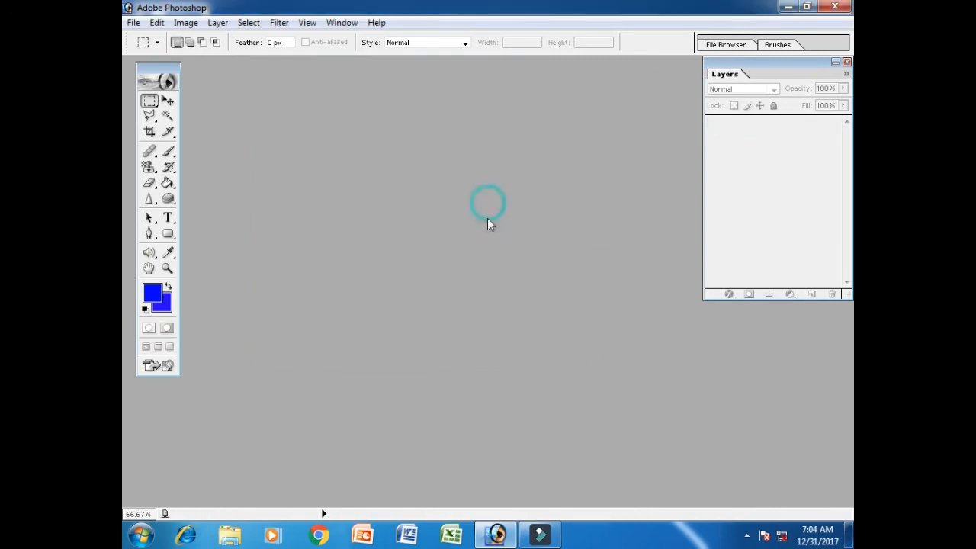
{"action": "double_click", "coordinate": [604, 377]}
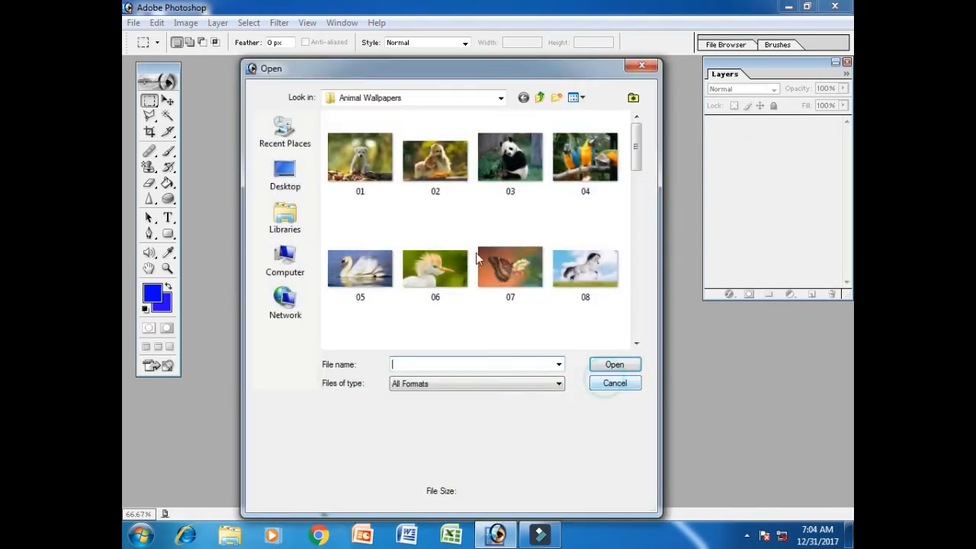
{"action": "left_click", "coordinate": [639, 157]}
{"action": "left_click_drag", "start_coordinate": [632, 156], "coordinate": [639, 207]}
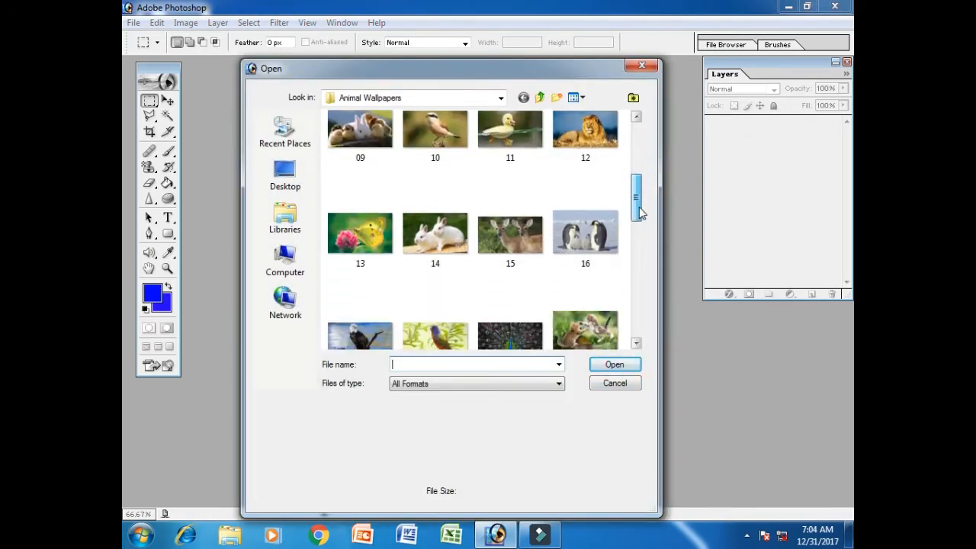
{"action": "left_click", "coordinate": [539, 97]}
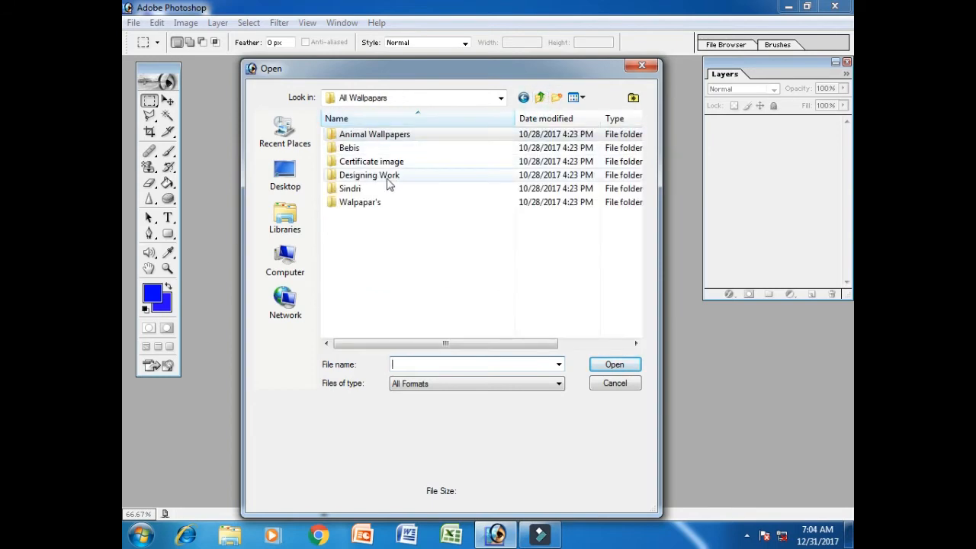
{"action": "double_click", "coordinate": [366, 190]}
{"action": "left_click", "coordinate": [366, 192]}
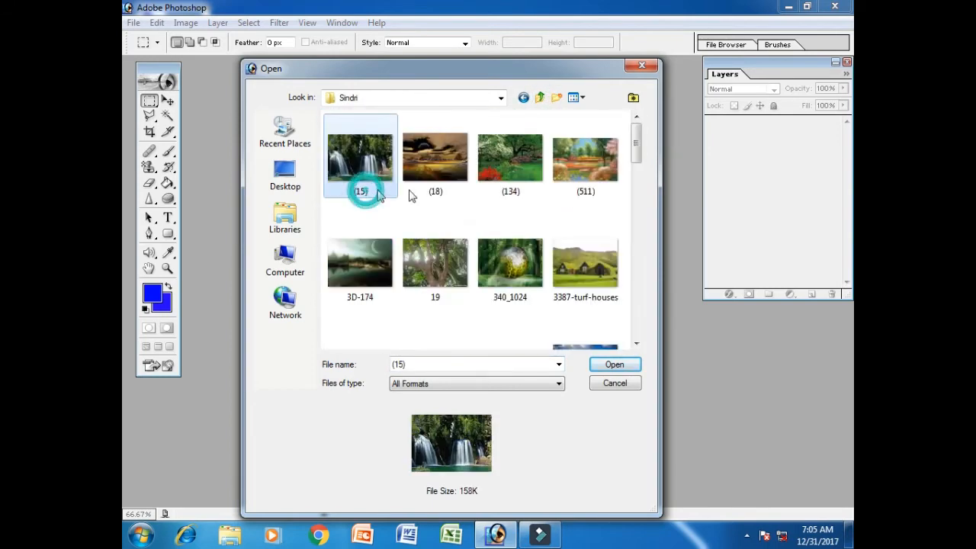
{"action": "left_click_drag", "start_coordinate": [635, 140], "coordinate": [637, 190]}
{"action": "left_click", "coordinate": [510, 217]}
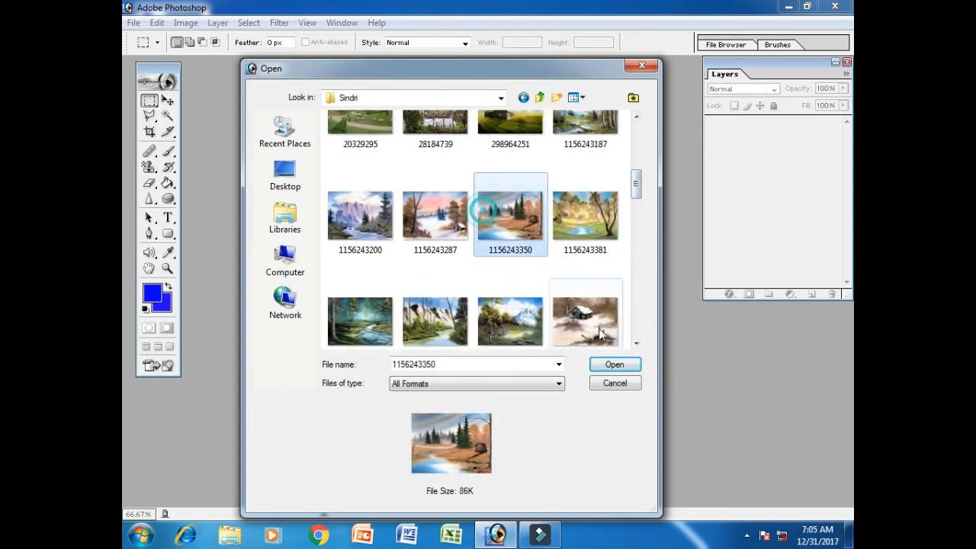
{"action": "left_click", "coordinate": [614, 365]}
{"action": "left_click_drag", "start_coordinate": [307, 64], "coordinate": [383, 69]}
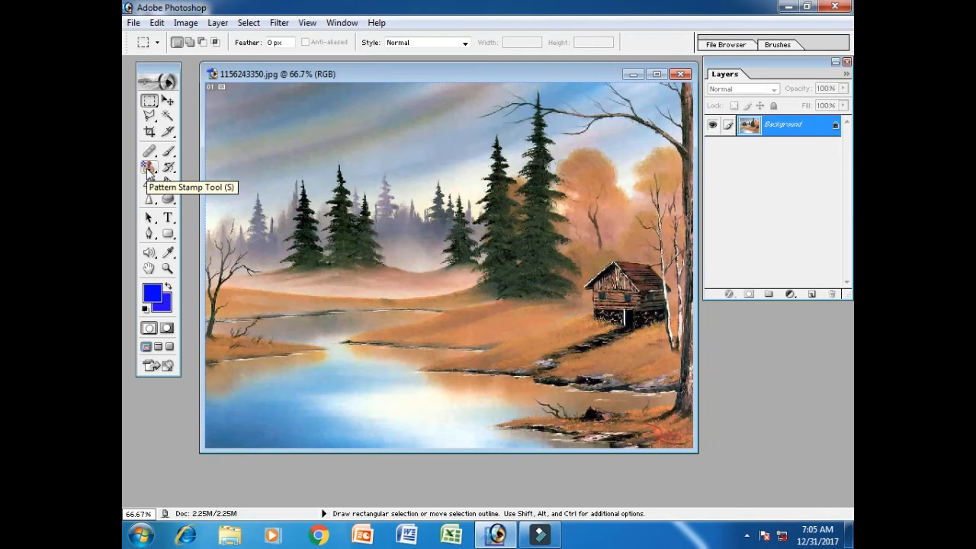
Step: Activate the Pattern Stamp tool and choose the chick-and-flower pattern for it
{"action": "left_click", "coordinate": [148, 168]}
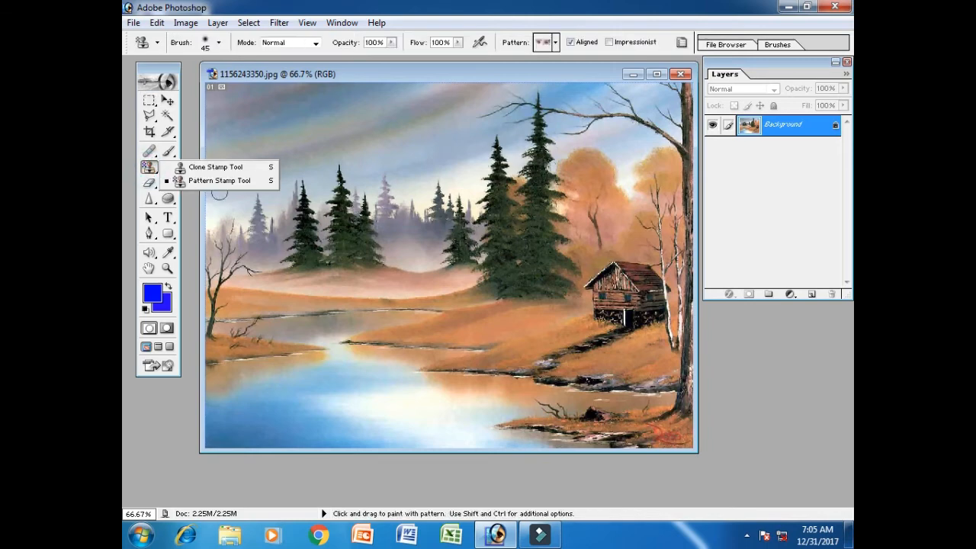
{"action": "left_click", "coordinate": [224, 179]}
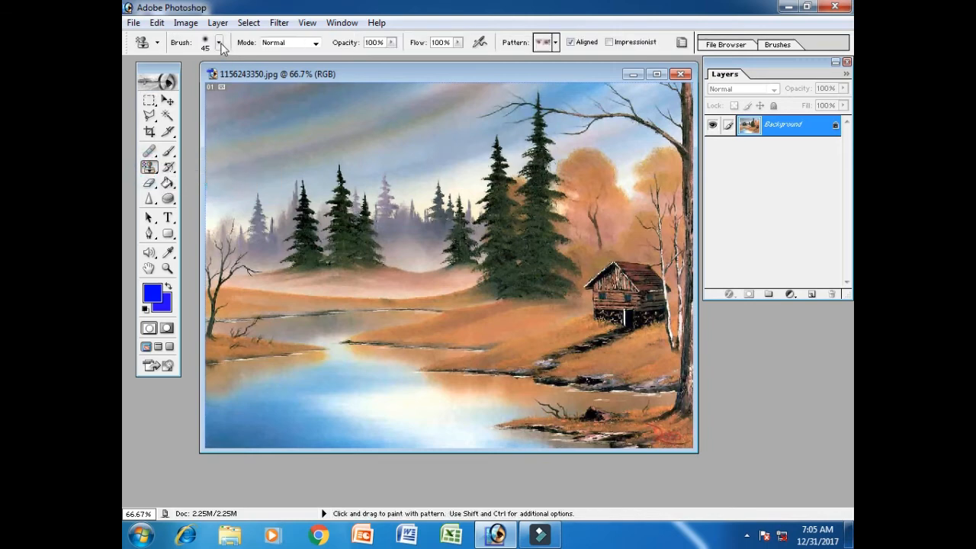
{"action": "left_click", "coordinate": [556, 43]}
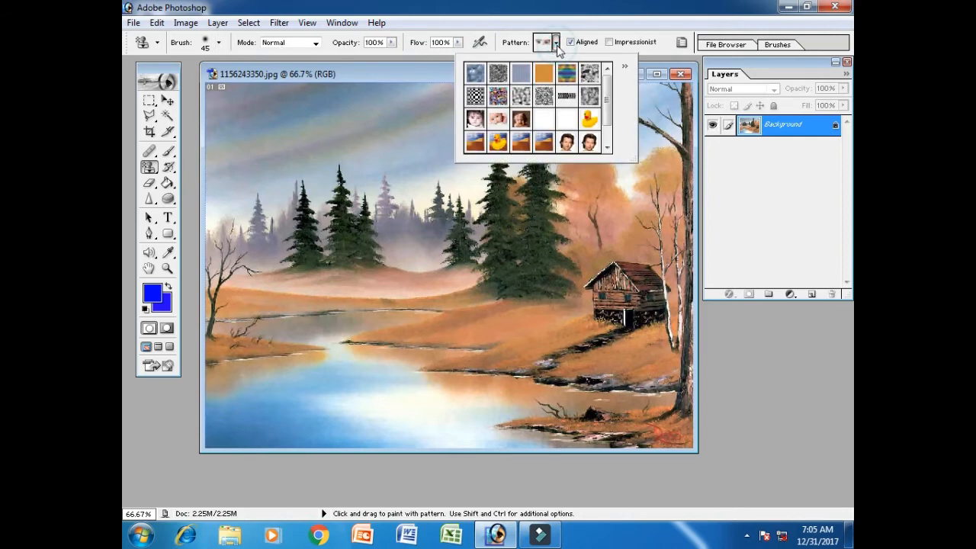
{"action": "left_click_drag", "start_coordinate": [608, 103], "coordinate": [608, 135]}
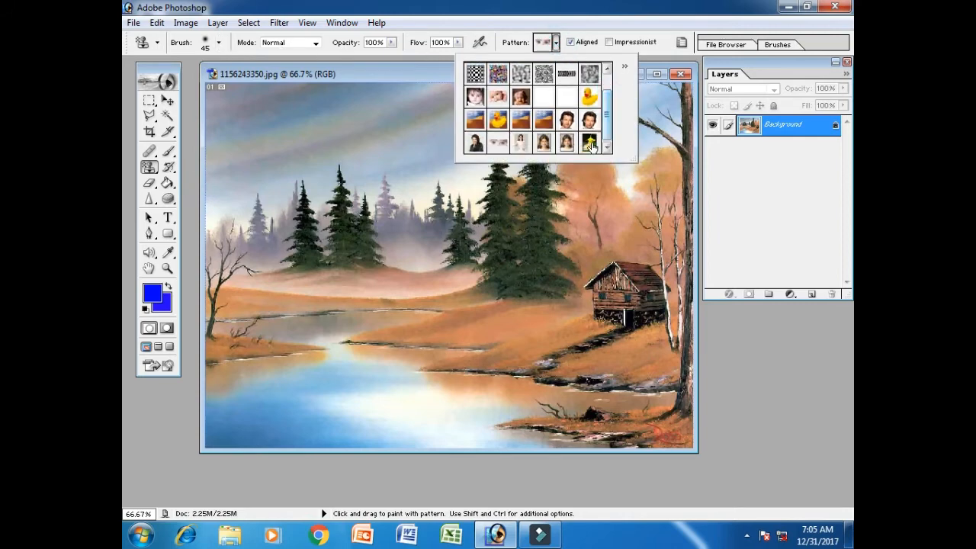
{"action": "left_click", "coordinate": [335, 50]}
Step: Choose the soft round 17 px brush and increase its master diameter to 137 px
{"action": "left_click", "coordinate": [218, 43]}
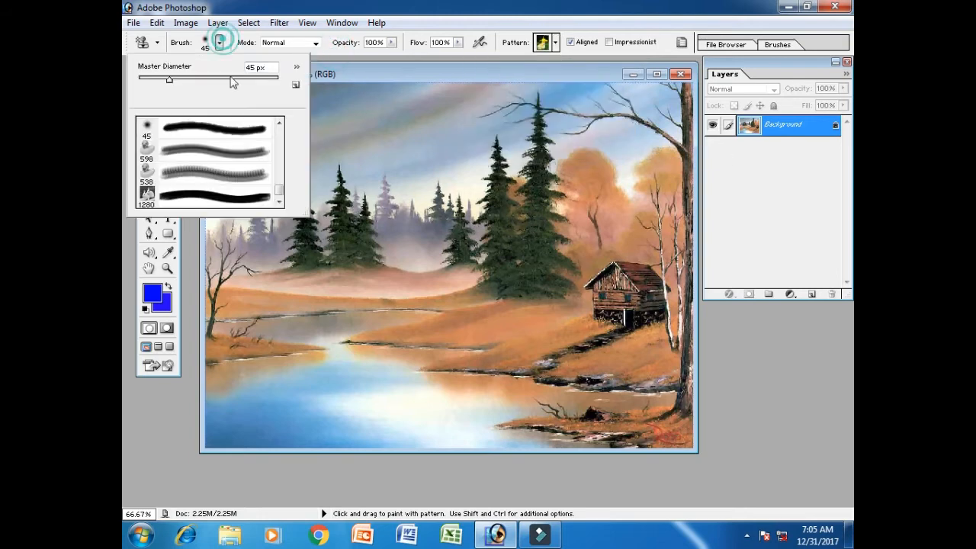
{"action": "left_click_drag", "start_coordinate": [278, 191], "coordinate": [273, 139]}
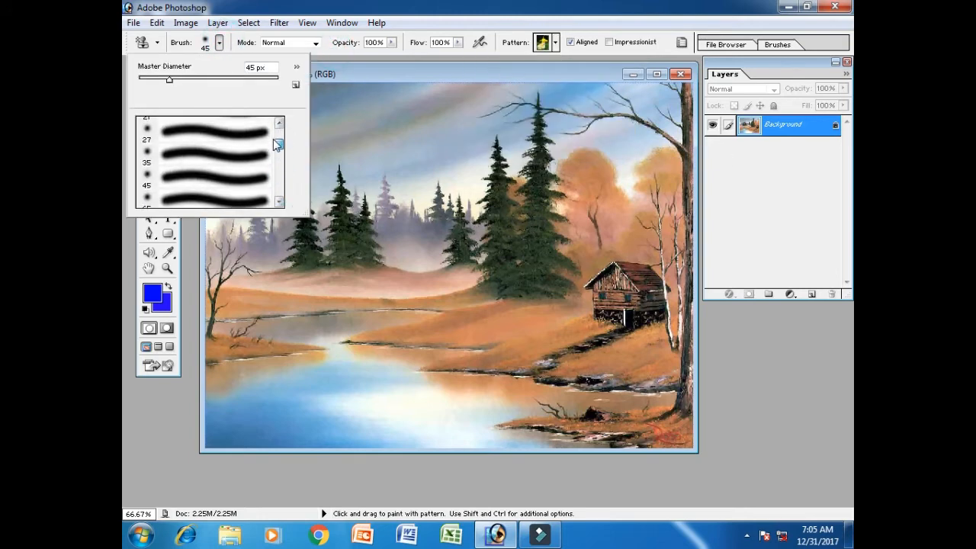
{"action": "left_click", "coordinate": [236, 134]}
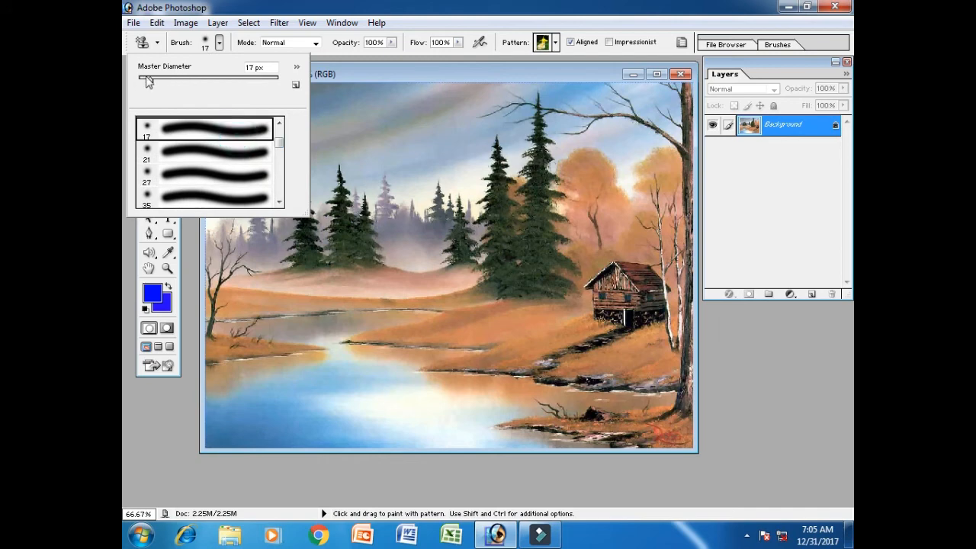
{"action": "left_click_drag", "start_coordinate": [147, 79], "coordinate": [221, 79]}
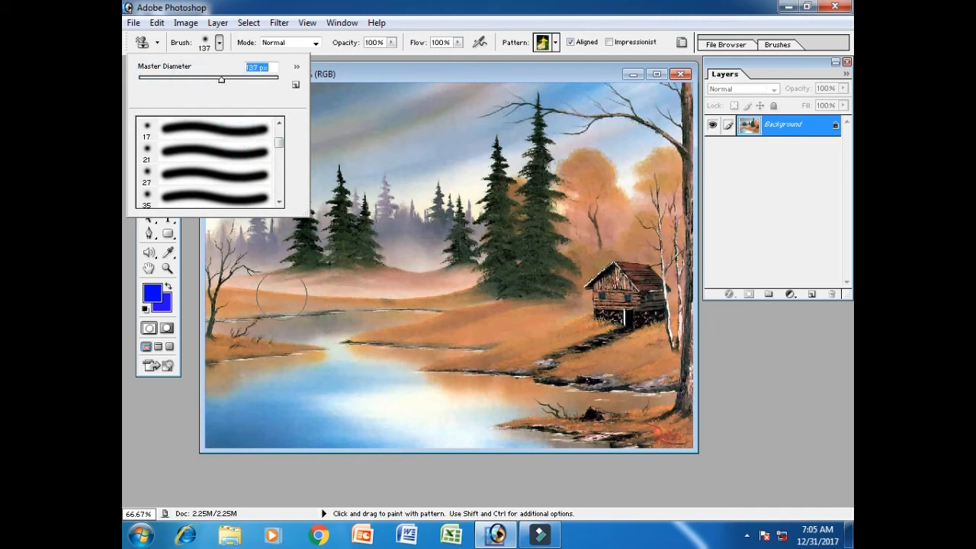
Step: Paint the pattern over the landscape's left side to show the chick, and along the water's lower edge to show two yellow flowers
{"action": "mouse_move", "coordinate": [282, 297]}
{"action": "left_mouse_down"}
{"action": "mouse_move", "coordinate": [283, 272]}
{"action": "mouse_move", "coordinate": [298, 277]}
{"action": "mouse_move", "coordinate": [266, 272]}
{"action": "mouse_move", "coordinate": [302, 261]}
{"action": "mouse_move", "coordinate": [278, 222]}
{"action": "mouse_move", "coordinate": [309, 218]}
{"action": "mouse_move", "coordinate": [315, 164]}
{"action": "mouse_move", "coordinate": [315, 260]}
{"action": "mouse_move", "coordinate": [328, 252]}
{"action": "mouse_move", "coordinate": [312, 305]}
{"action": "mouse_move", "coordinate": [271, 308]}
{"action": "mouse_move", "coordinate": [248, 276]}
{"action": "mouse_move", "coordinate": [244, 253]}
{"action": "mouse_move", "coordinate": [261, 242]}
{"action": "mouse_move", "coordinate": [310, 231]}
{"action": "mouse_move", "coordinate": [321, 251]}
{"action": "left_mouse_up"}
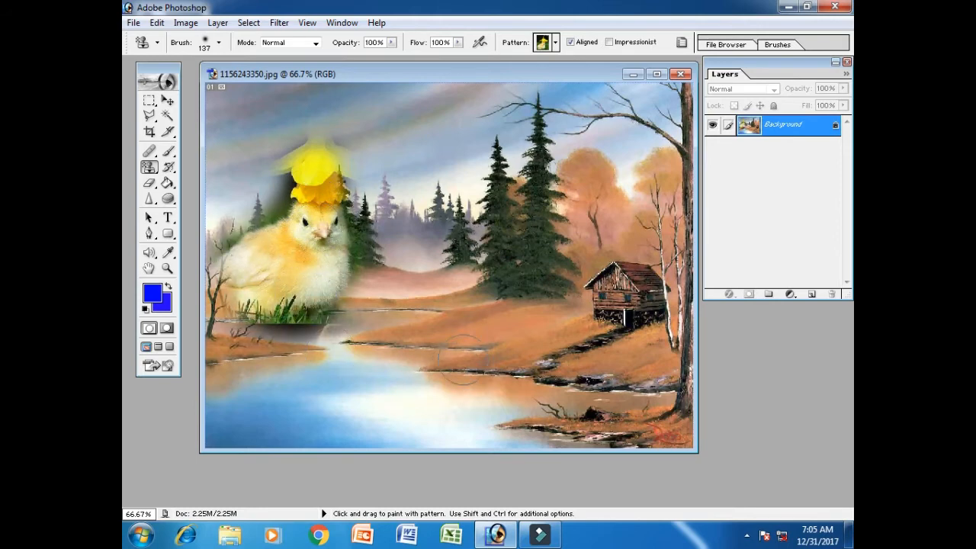
{"action": "mouse_move", "coordinate": [442, 383]}
{"action": "left_mouse_down"}
{"action": "mouse_move", "coordinate": [437, 412]}
{"action": "mouse_move", "coordinate": [396, 414]}
{"action": "mouse_move", "coordinate": [497, 411]}
{"action": "mouse_move", "coordinate": [532, 371]}
{"action": "mouse_move", "coordinate": [522, 360]}
{"action": "mouse_move", "coordinate": [513, 439]}
{"action": "mouse_move", "coordinate": [329, 419]}
{"action": "mouse_move", "coordinate": [316, 395]}
{"action": "mouse_move", "coordinate": [303, 409]}
{"action": "mouse_move", "coordinate": [317, 399]}
{"action": "mouse_move", "coordinate": [308, 425]}
{"action": "mouse_move", "coordinate": [282, 429]}
{"action": "left_mouse_up"}
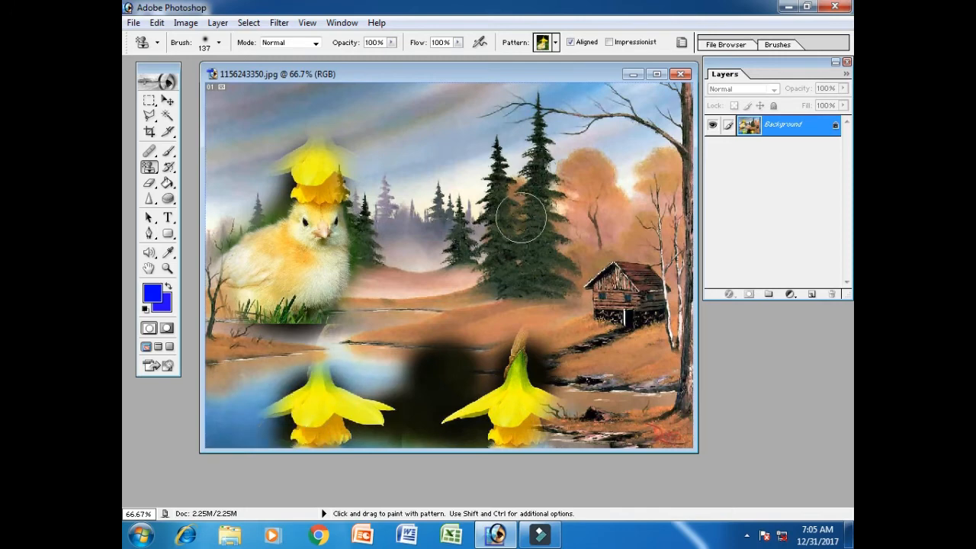
Step: Paint the pattern over the tall central fir trees of the landscape to add a second chick with its flower
{"action": "mouse_move", "coordinate": [521, 218]}
{"action": "left_mouse_down"}
{"action": "mouse_move", "coordinate": [518, 166]}
{"action": "mouse_move", "coordinate": [533, 185]}
{"action": "mouse_move", "coordinate": [532, 222]}
{"action": "mouse_move", "coordinate": [505, 225]}
{"action": "mouse_move", "coordinate": [500, 263]}
{"action": "mouse_move", "coordinate": [461, 270]}
{"action": "mouse_move", "coordinate": [488, 301]}
{"action": "mouse_move", "coordinate": [526, 253]}
{"action": "mouse_move", "coordinate": [538, 295]}
{"action": "mouse_move", "coordinate": [530, 306]}
{"action": "mouse_move", "coordinate": [454, 314]}
{"action": "mouse_move", "coordinate": [422, 251]}
{"action": "mouse_move", "coordinate": [477, 226]}
{"action": "mouse_move", "coordinate": [497, 201]}
{"action": "left_mouse_up"}
Step: Create a white RGB document with the 1920 x 1080 HDTV 1080i preset
{"action": "left_click", "coordinate": [132, 23]}
{"action": "left_click", "coordinate": [153, 37]}
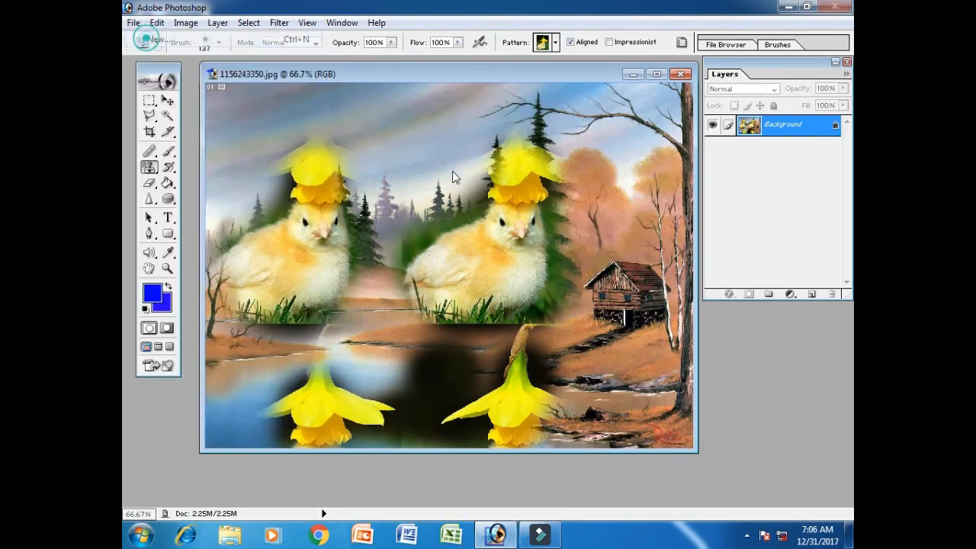
{"action": "left_click", "coordinate": [490, 141]}
{"action": "left_click", "coordinate": [468, 403]}
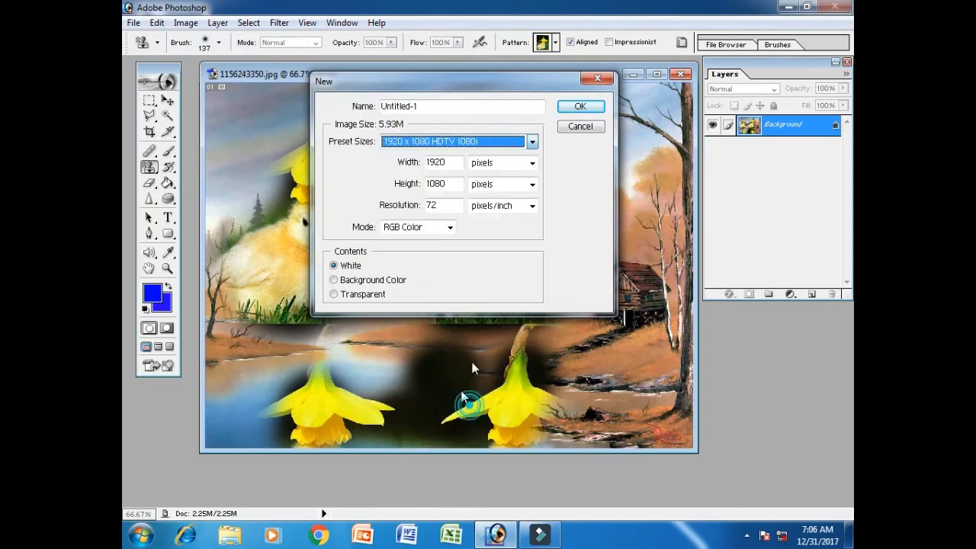
{"action": "left_click", "coordinate": [577, 108]}
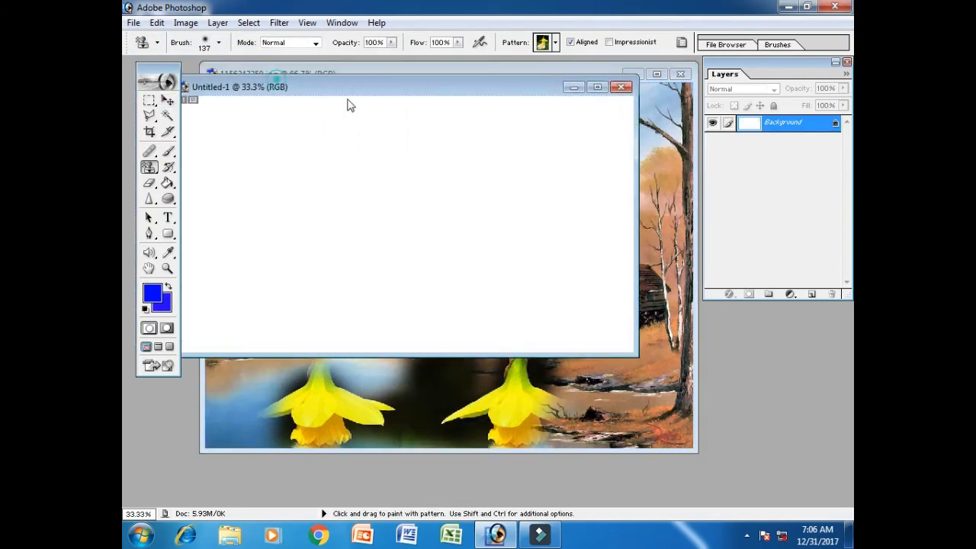
Step: Paint a strip of the pattern across the upper canvas, then cover the whole canvas with the brush enlarged to 2500 px
{"action": "mouse_move", "coordinate": [254, 138]}
{"action": "left_mouse_down"}
{"action": "mouse_move", "coordinate": [395, 139]}
{"action": "mouse_move", "coordinate": [259, 169]}
{"action": "mouse_move", "coordinate": [257, 186]}
{"action": "mouse_move", "coordinate": [449, 183]}
{"action": "mouse_move", "coordinate": [259, 204]}
{"action": "mouse_move", "coordinate": [263, 220]}
{"action": "mouse_move", "coordinate": [506, 212]}
{"action": "left_mouse_up"}
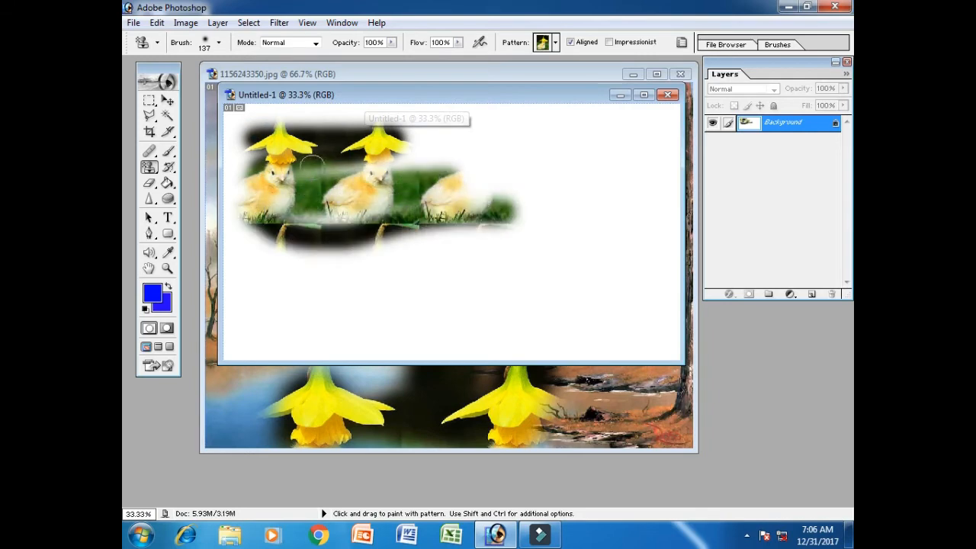
{"action": "left_click", "coordinate": [219, 43]}
{"action": "left_click_drag", "start_coordinate": [223, 81], "coordinate": [287, 81]}
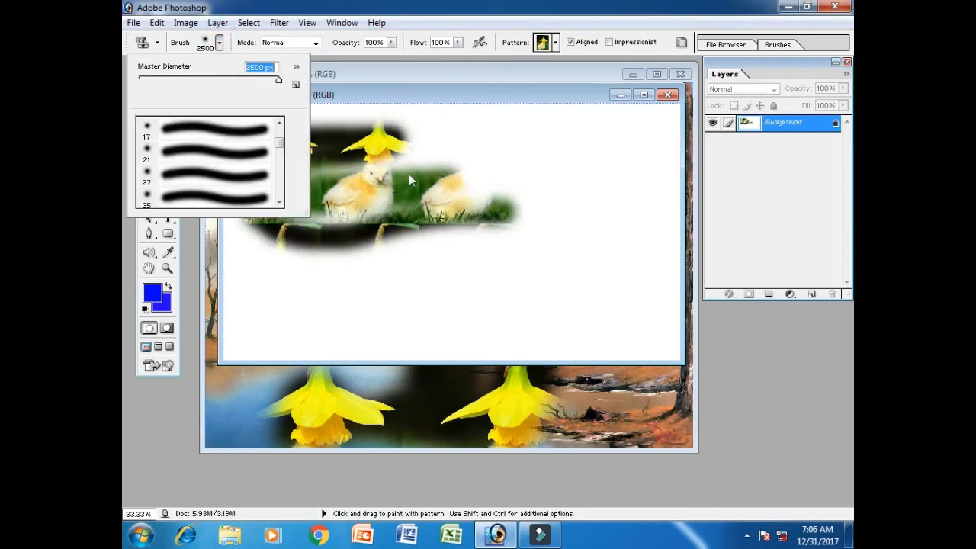
{"action": "left_click", "coordinate": [409, 186]}
{"action": "left_click", "coordinate": [450, 156]}
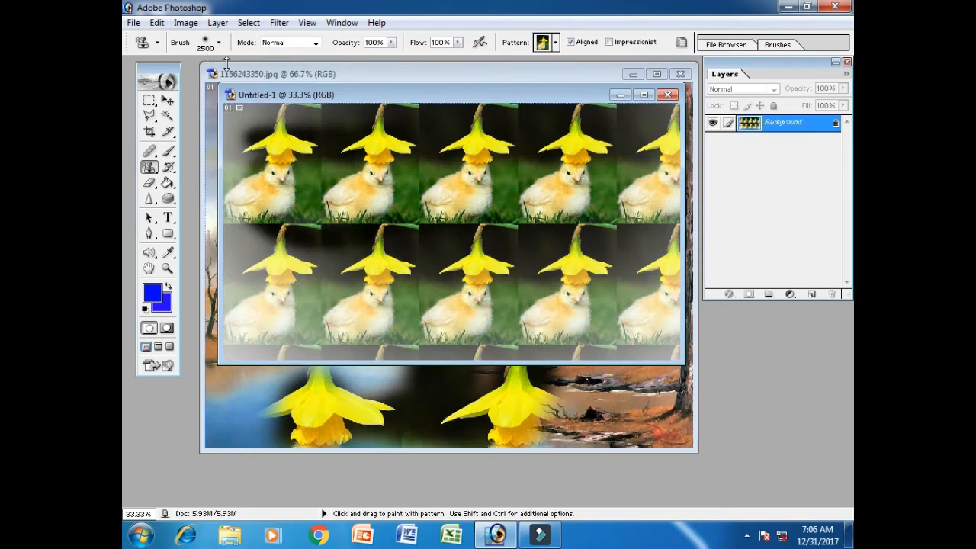
Step: Reduce the brush's master diameter to 147 px and paint the pattern over the faded areas on the canvas's left side
{"action": "left_click", "coordinate": [219, 43]}
{"action": "left_click_drag", "start_coordinate": [277, 80], "coordinate": [226, 80]}
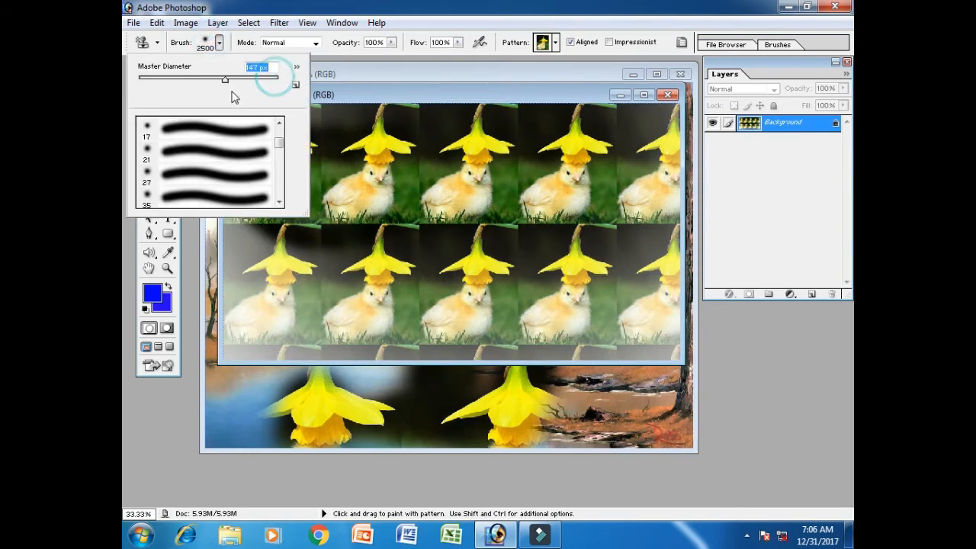
{"action": "left_click", "coordinate": [383, 155]}
{"action": "left_click_drag", "start_coordinate": [259, 126], "coordinate": [345, 115]}
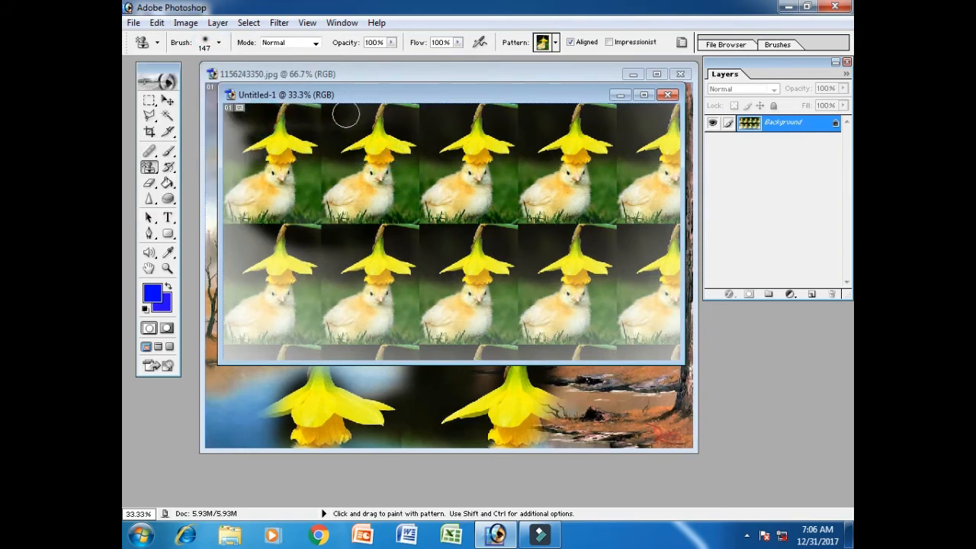
{"action": "mouse_move", "coordinate": [233, 134]}
{"action": "left_mouse_down"}
{"action": "mouse_move", "coordinate": [237, 198]}
{"action": "mouse_move", "coordinate": [452, 328]}
{"action": "mouse_move", "coordinate": [645, 326]}
{"action": "mouse_move", "coordinate": [536, 241]}
{"action": "mouse_move", "coordinate": [271, 299]}
{"action": "mouse_move", "coordinate": [340, 279]}
{"action": "left_mouse_up"}
Step: Set the stamp's blending mode to Hard Light and paint over the chicks in the middle and right of the canvas
{"action": "left_click", "coordinate": [316, 43]}
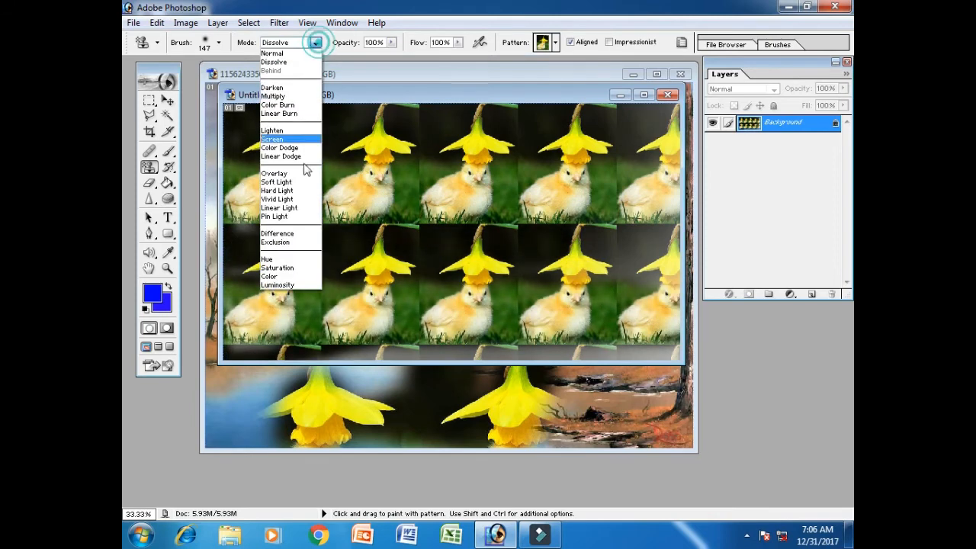
{"action": "left_click", "coordinate": [293, 192]}
{"action": "left_click", "coordinate": [437, 224]}
{"action": "mouse_move", "coordinate": [553, 191]}
{"action": "left_mouse_down"}
{"action": "mouse_move", "coordinate": [244, 164]}
{"action": "mouse_move", "coordinate": [235, 203]}
{"action": "mouse_move", "coordinate": [320, 322]}
{"action": "mouse_move", "coordinate": [622, 322]}
{"action": "left_mouse_up"}
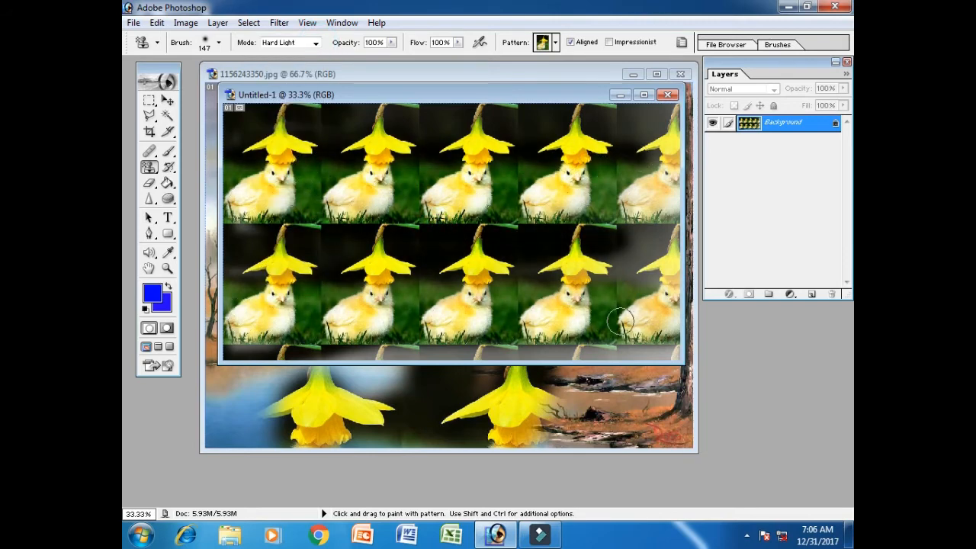
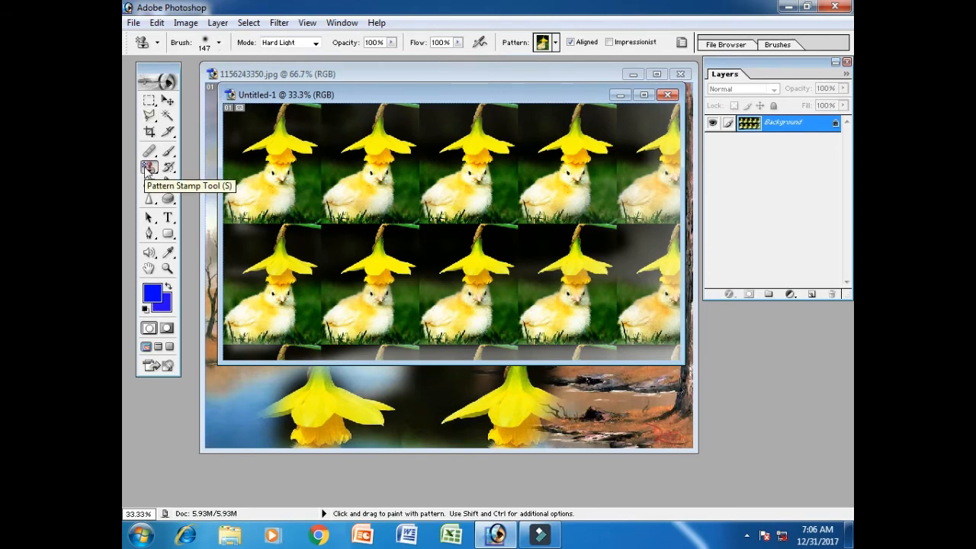
Step: Close the pattern-filled document and the landscape painting without saving either one
{"action": "left_click", "coordinate": [668, 95]}
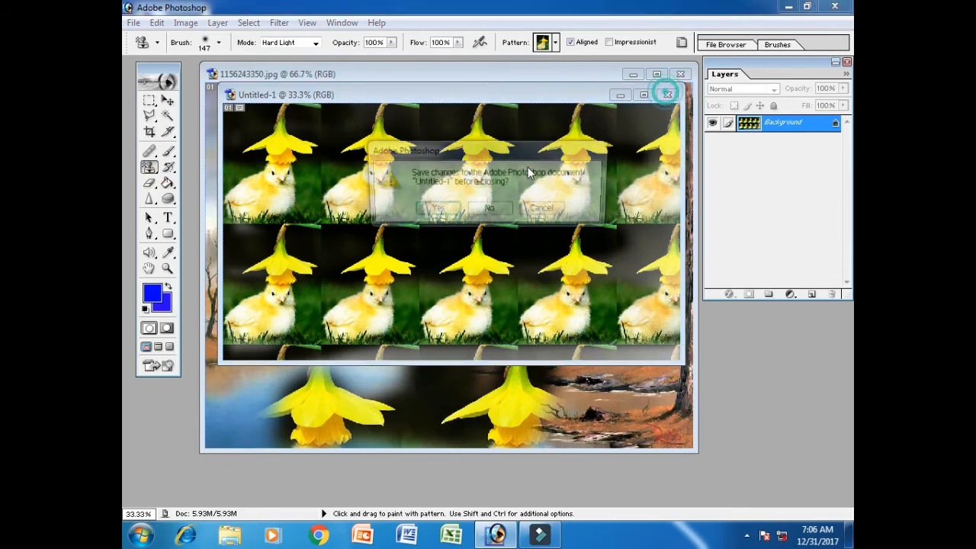
{"action": "left_click", "coordinate": [488, 209]}
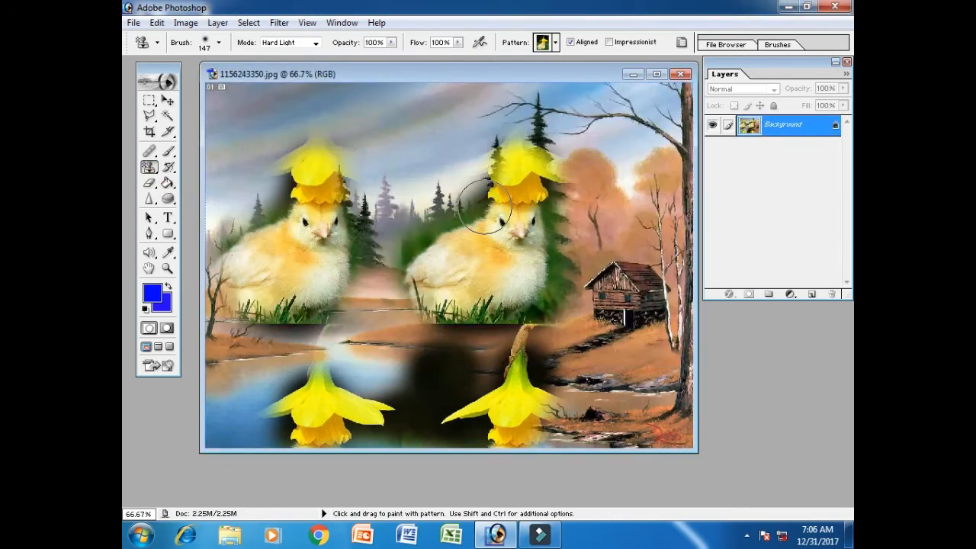
{"action": "left_click", "coordinate": [680, 74]}
{"action": "left_click", "coordinate": [488, 210]}
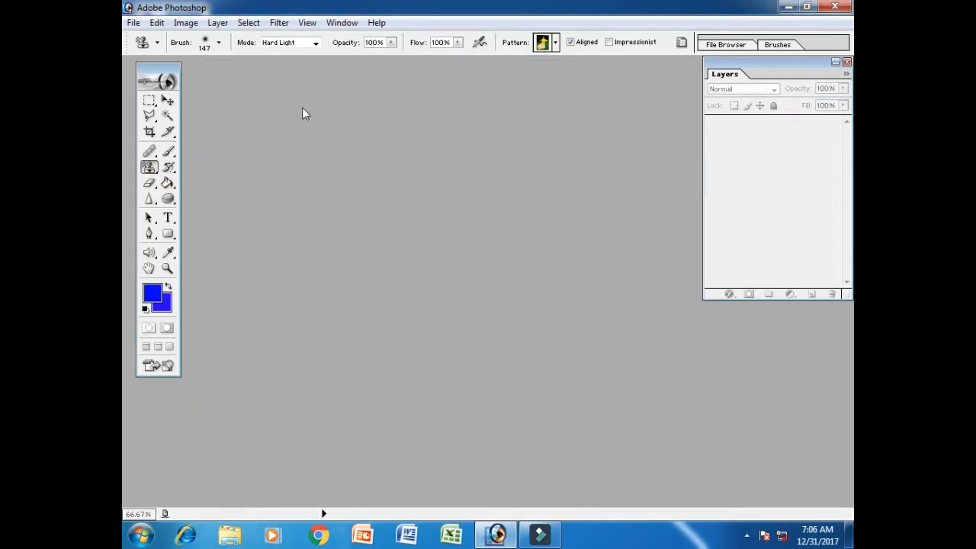
{"action": "left_click", "coordinate": [156, 23]}
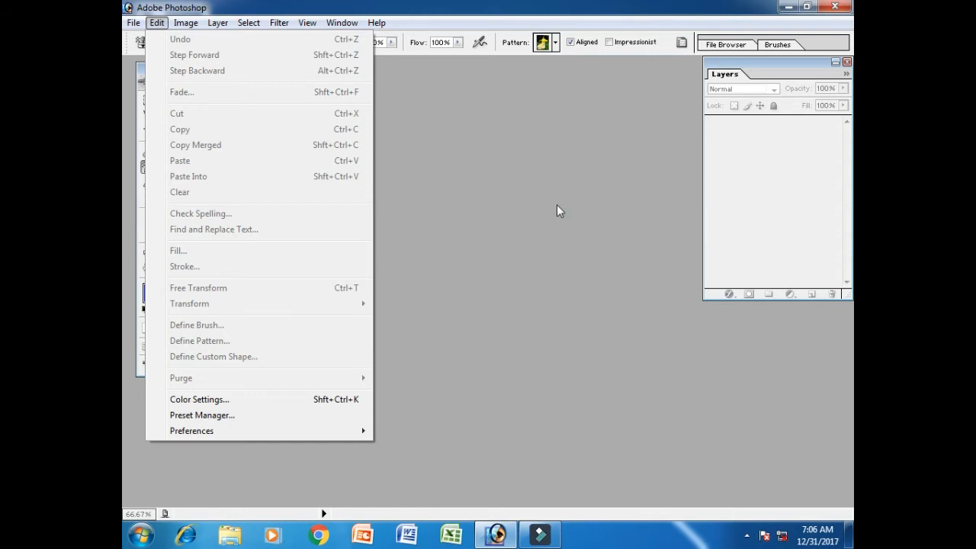
{"action": "left_click", "coordinate": [546, 162]}
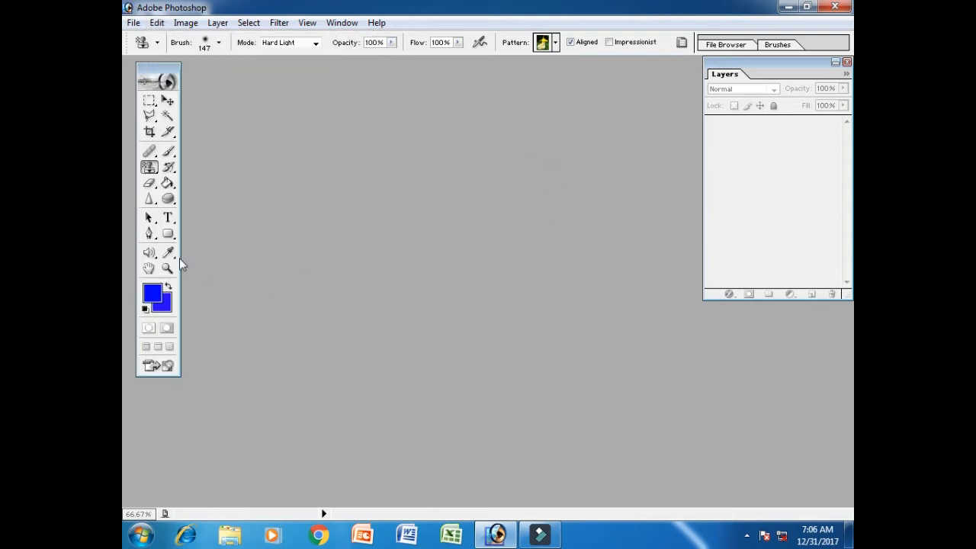
Step: Activate the Custom Shape tool and look through its available shapes
{"action": "left_click", "coordinate": [168, 236]}
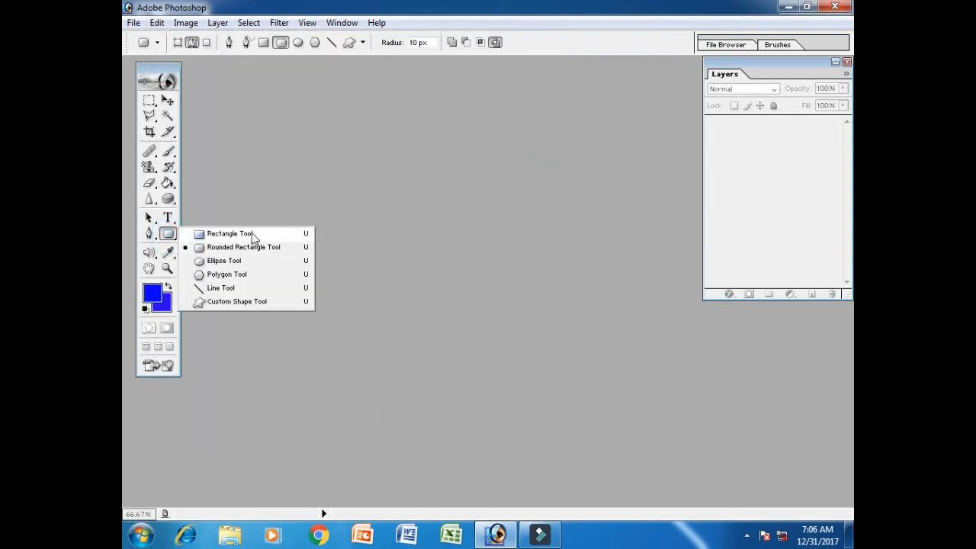
{"action": "left_click", "coordinate": [229, 302]}
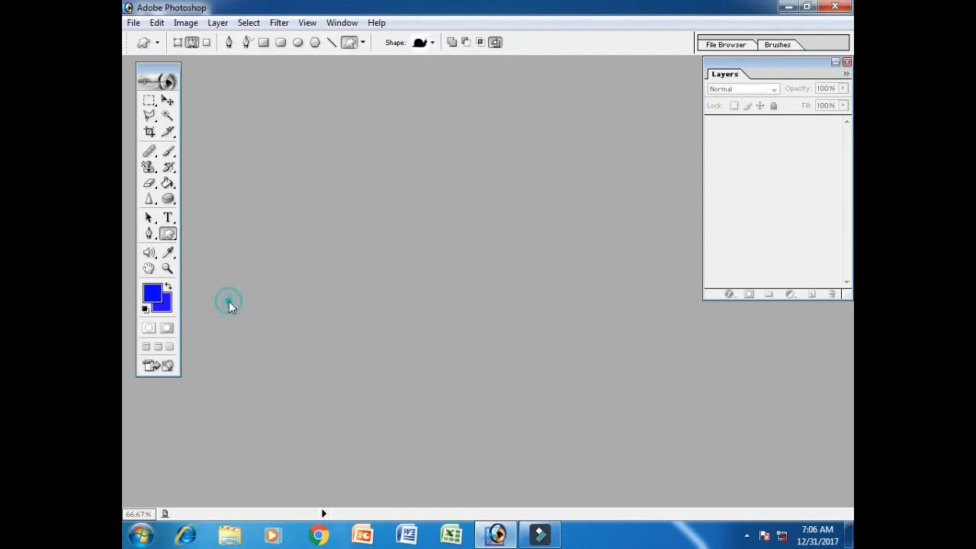
{"action": "left_click", "coordinate": [431, 42]}
{"action": "mouse_move", "coordinate": [485, 85]}
{"action": "left_mouse_down"}
{"action": "mouse_move", "coordinate": [483, 138]}
{"action": "mouse_move", "coordinate": [483, 79]}
{"action": "left_mouse_up"}
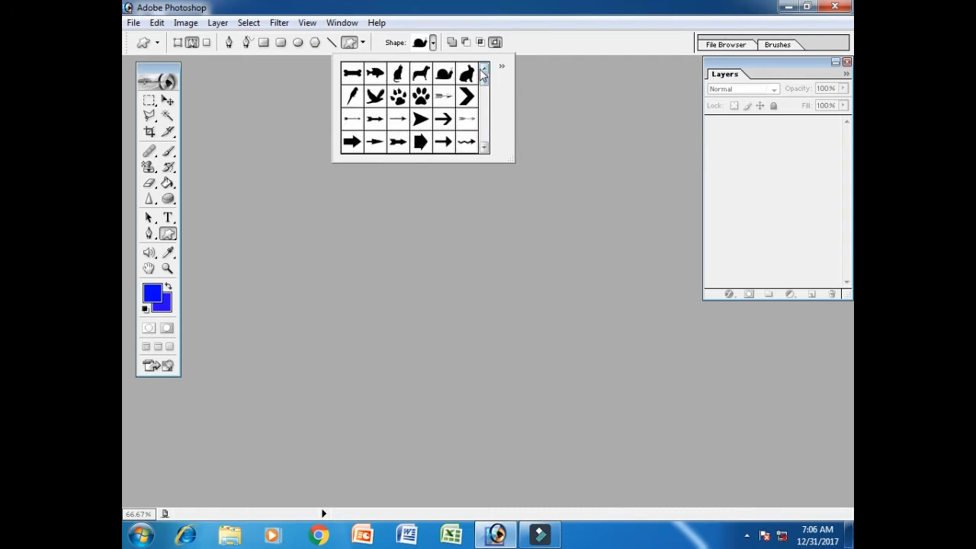
{"action": "left_click", "coordinate": [588, 38]}
{"action": "left_click", "coordinate": [134, 22]}
{"action": "left_click", "coordinate": [144, 37]}
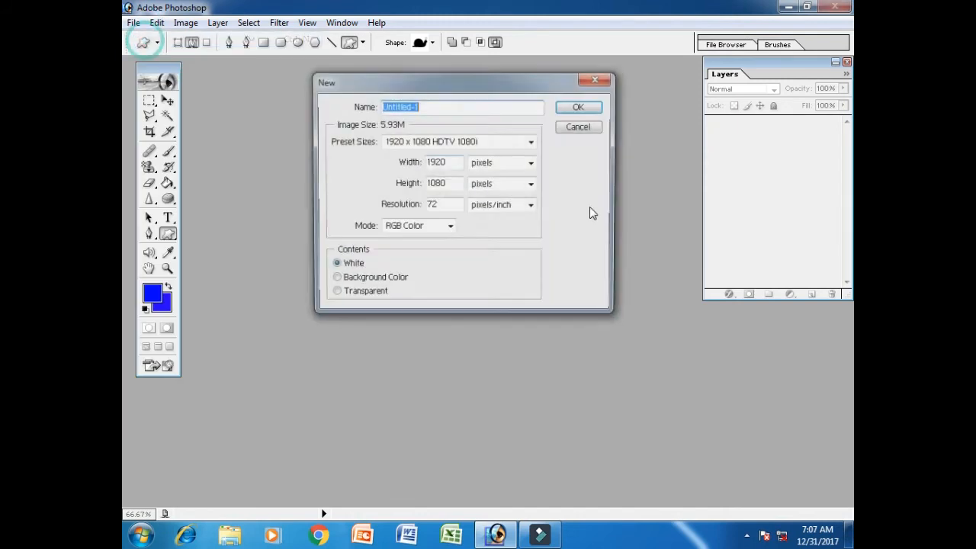
{"action": "left_click", "coordinate": [497, 141]}
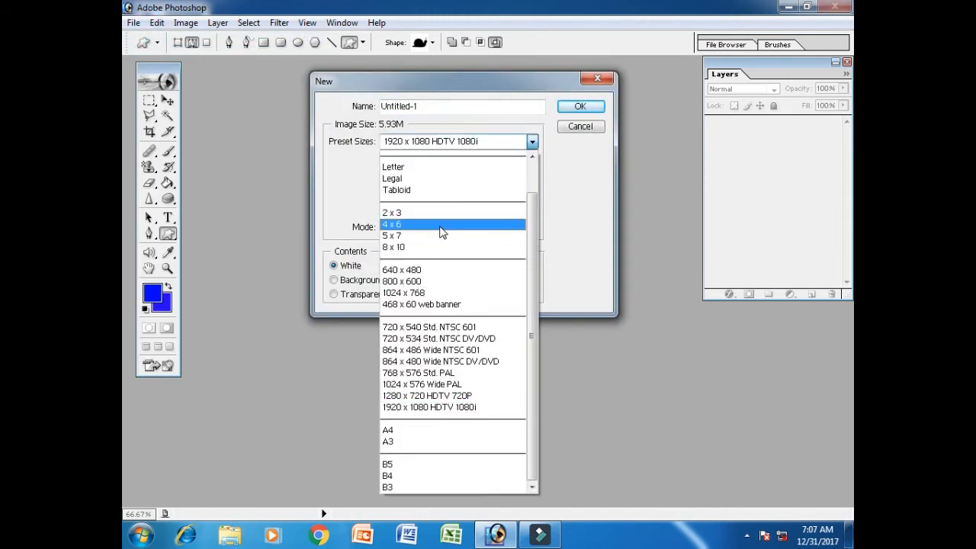
{"action": "left_click", "coordinate": [442, 232]}
{"action": "left_click", "coordinate": [580, 107]}
{"action": "left_click_drag", "start_coordinate": [261, 79], "coordinate": [481, 103]}
{"action": "left_click", "coordinate": [562, 97]}
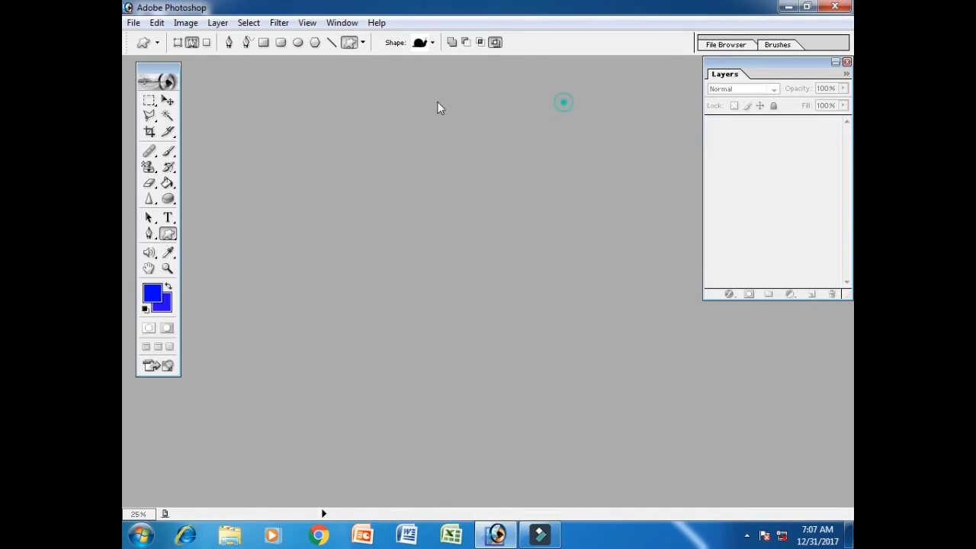
Step: Create a white 2 x 3 inch document at 300 pixels/inch and move its window to the middle of the workspace
{"action": "left_click", "coordinate": [133, 22]}
{"action": "left_click", "coordinate": [145, 38]}
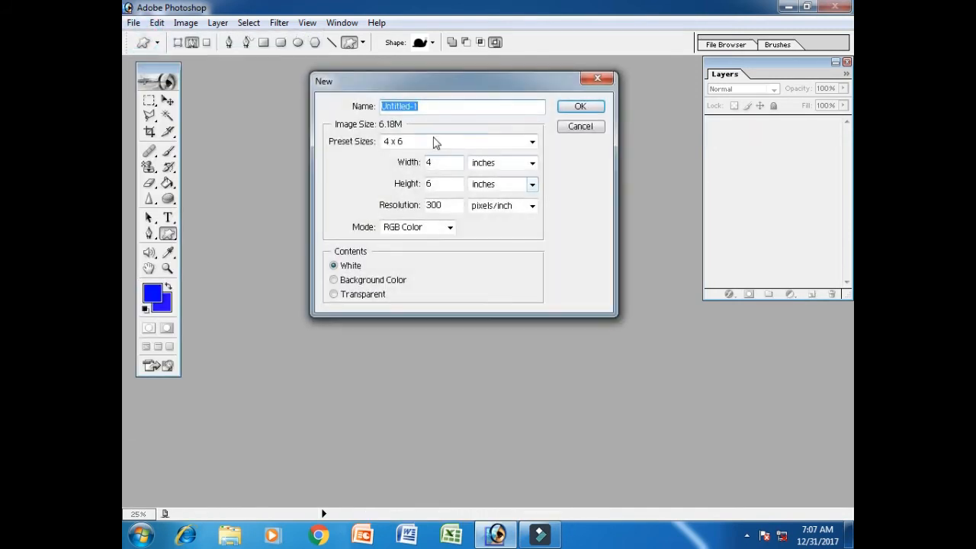
{"action": "left_click", "coordinate": [433, 141]}
{"action": "left_click", "coordinate": [408, 220]}
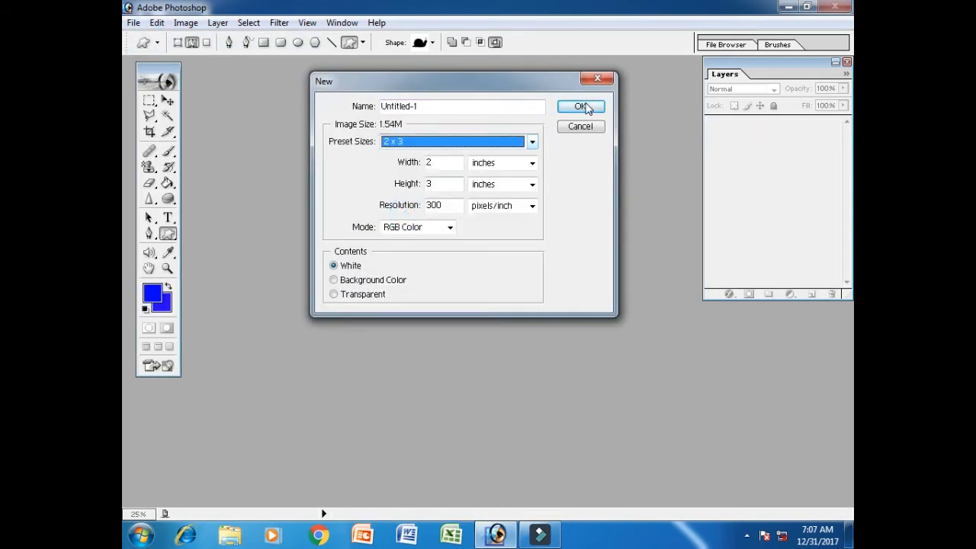
{"action": "left_click", "coordinate": [580, 106]}
{"action": "left_click_drag", "start_coordinate": [243, 74], "coordinate": [450, 105]}
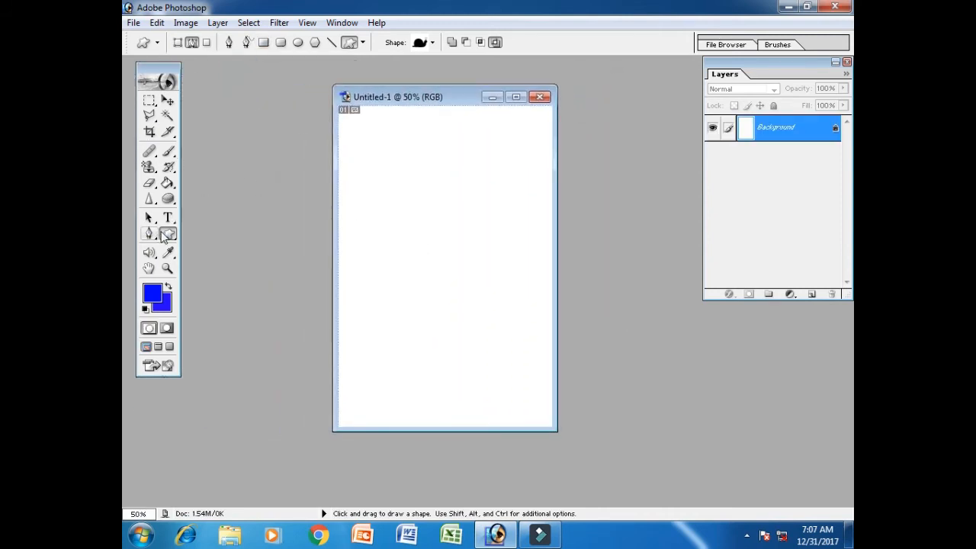
Step: Choose the single eighth-note custom shape and draw it as a path near the page's upper-left corner
{"action": "left_click_drag", "start_coordinate": [166, 236], "coordinate": [229, 305]}
{"action": "right_click", "coordinate": [430, 171]}
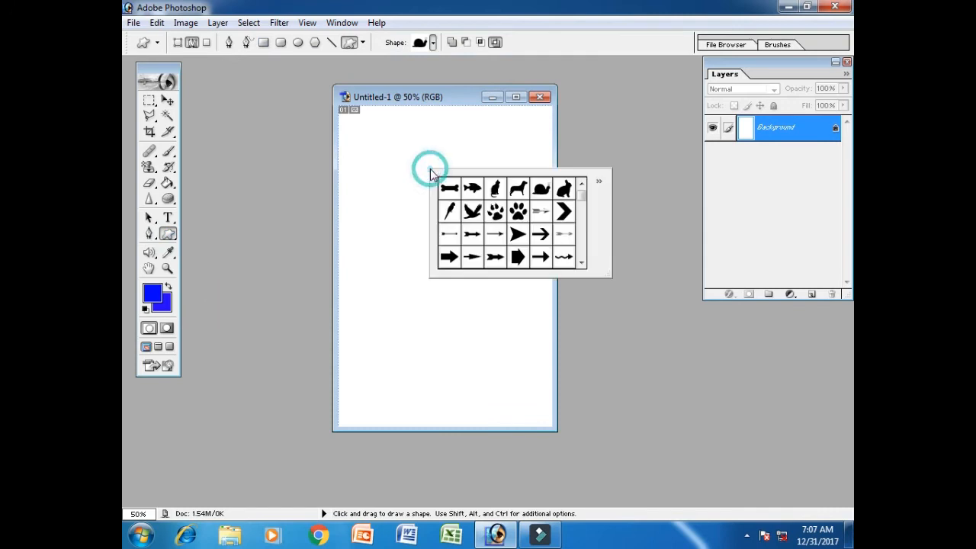
{"action": "left_click", "coordinate": [580, 263]}
{"action": "left_click", "coordinate": [580, 263]}
{"action": "left_click", "coordinate": [580, 263]}
{"action": "left_click", "coordinate": [580, 263]}
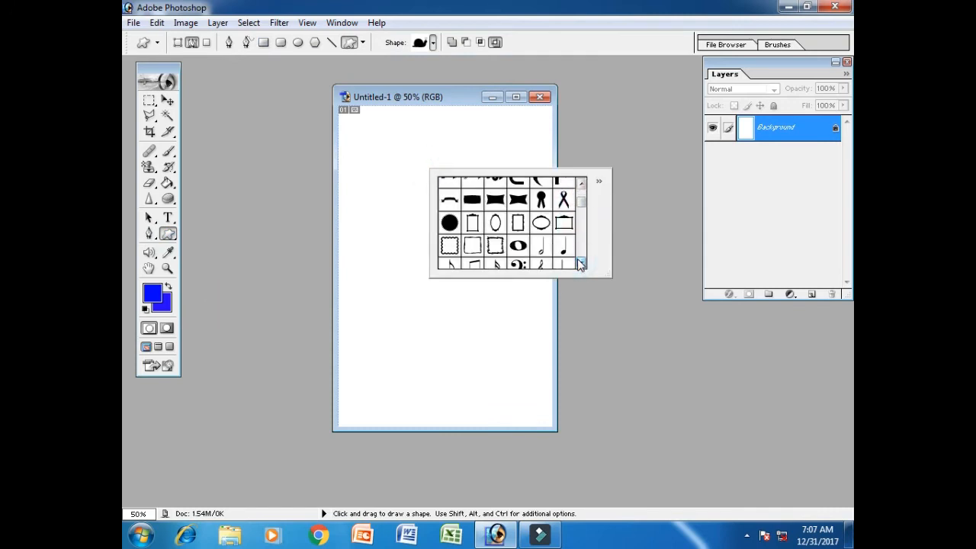
{"action": "left_click", "coordinate": [581, 263]}
{"action": "left_click", "coordinate": [580, 263]}
{"action": "left_click", "coordinate": [580, 263]}
{"action": "left_click", "coordinate": [580, 262]}
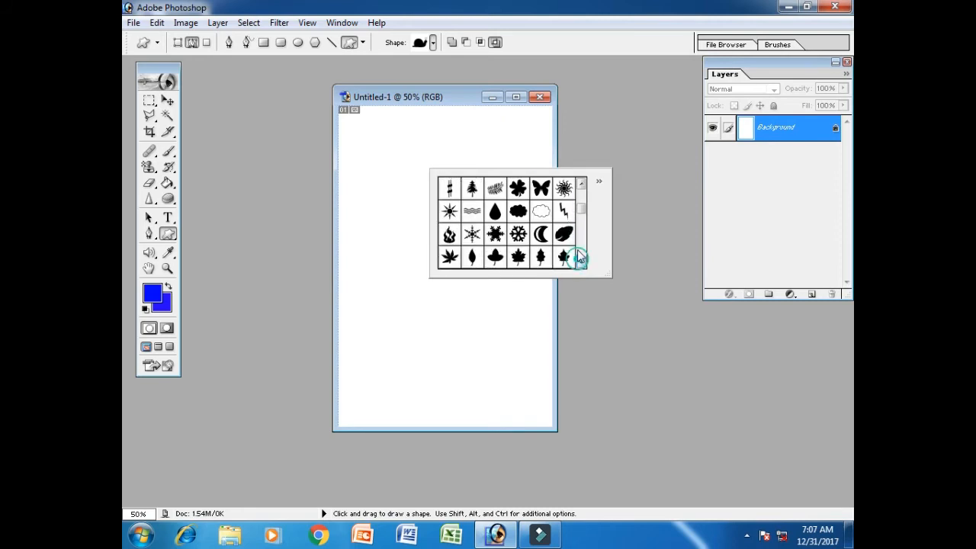
{"action": "left_click", "coordinate": [581, 185]}
{"action": "left_click", "coordinate": [581, 184]}
{"action": "left_click", "coordinate": [581, 184]}
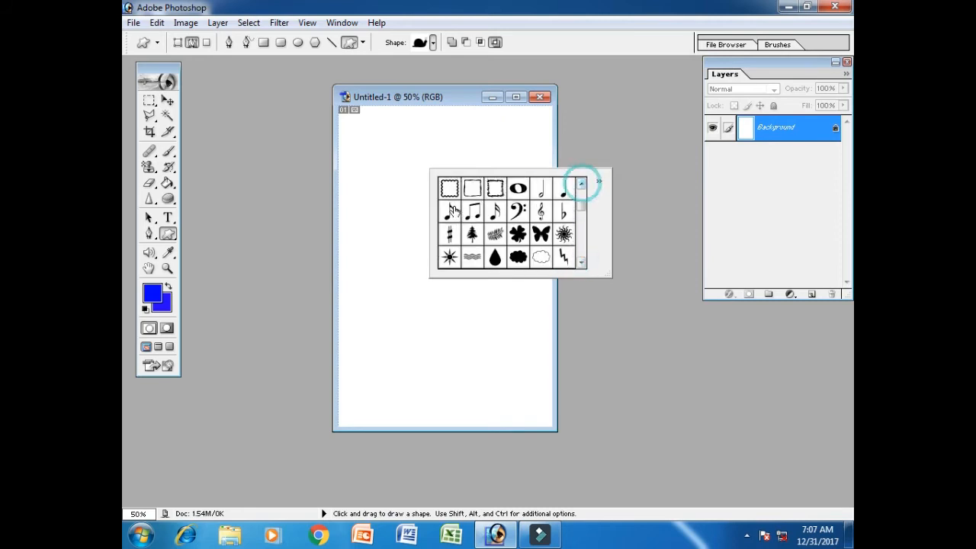
{"action": "left_click", "coordinate": [451, 210]}
{"action": "left_click_drag", "start_coordinate": [364, 143], "coordinate": [398, 181]}
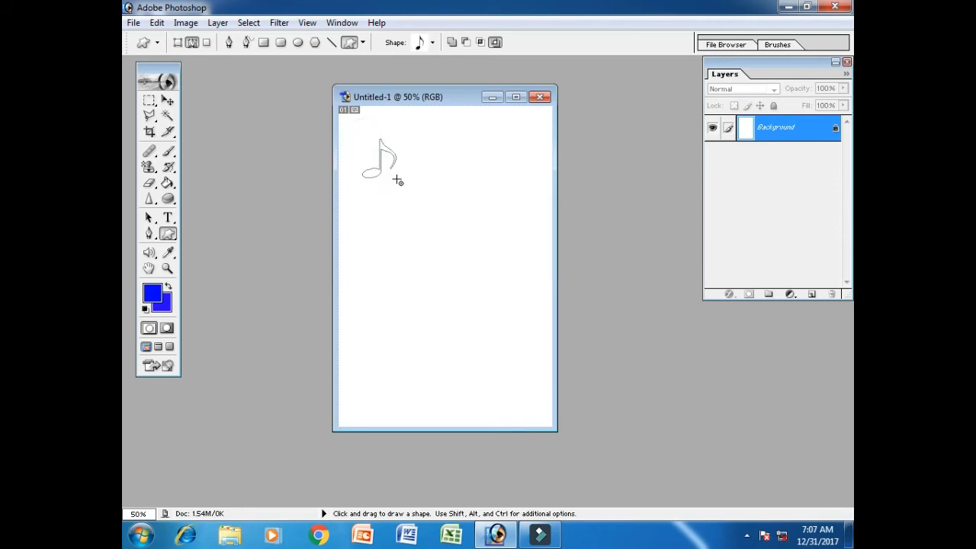
Step: Draw a beamed pair of eighth notes below the first note and a smaller sixteenth note beside them on the right
{"action": "left_click", "coordinate": [431, 43]}
{"action": "left_click", "coordinate": [373, 101]}
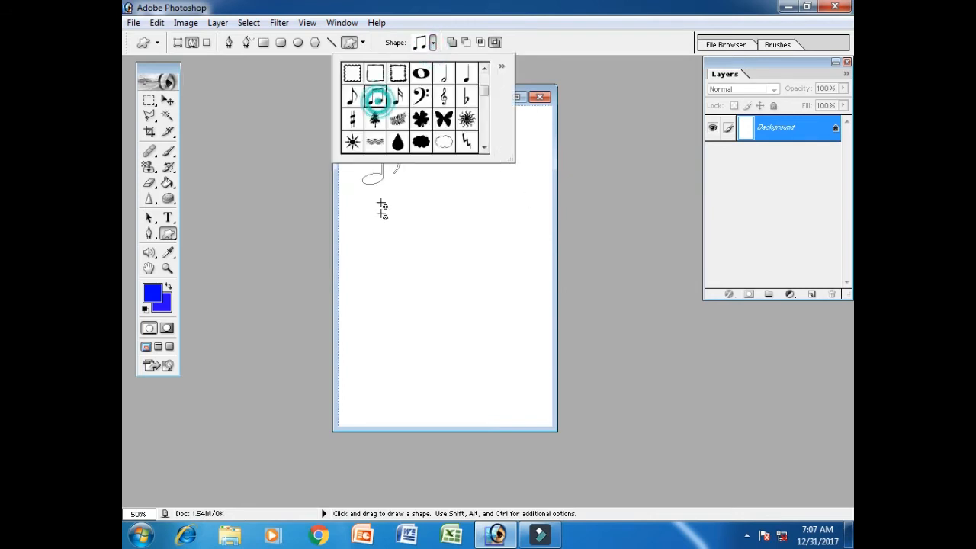
{"action": "left_click_drag", "start_coordinate": [366, 201], "coordinate": [418, 242]}
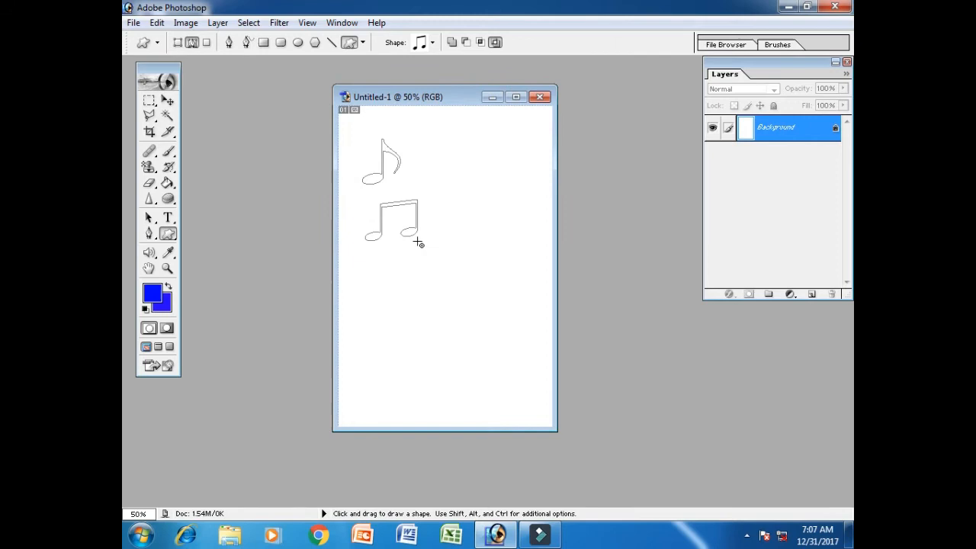
{"action": "left_click", "coordinate": [432, 43]}
{"action": "left_click", "coordinate": [398, 96]}
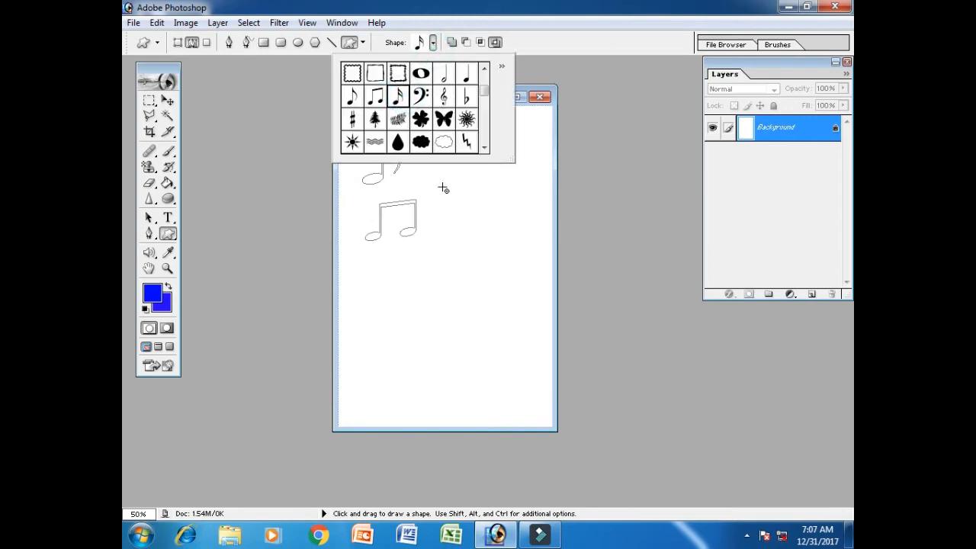
{"action": "left_click_drag", "start_coordinate": [417, 172], "coordinate": [452, 210]}
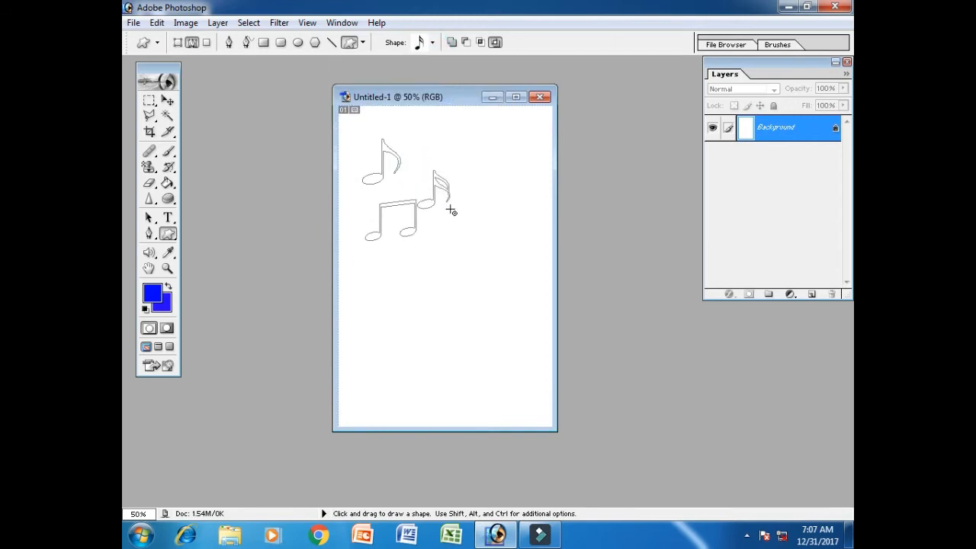
Step: Draw a bass clef path to the right of the sixteenth note and a treble clef path at the page's right edge
{"action": "left_click", "coordinate": [431, 43]}
{"action": "left_click", "coordinate": [421, 96]}
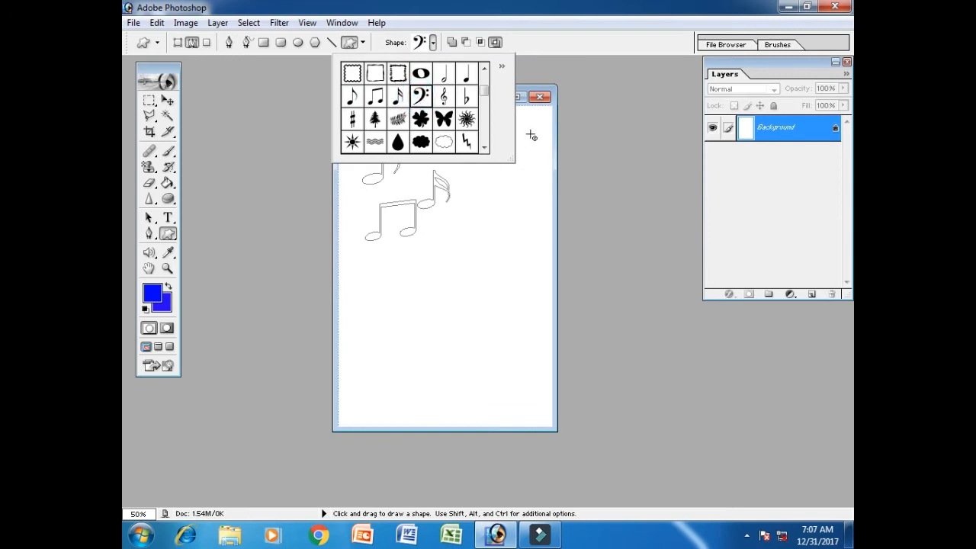
{"action": "left_click_drag", "start_coordinate": [468, 196], "coordinate": [499, 235]}
{"action": "left_click", "coordinate": [433, 44]}
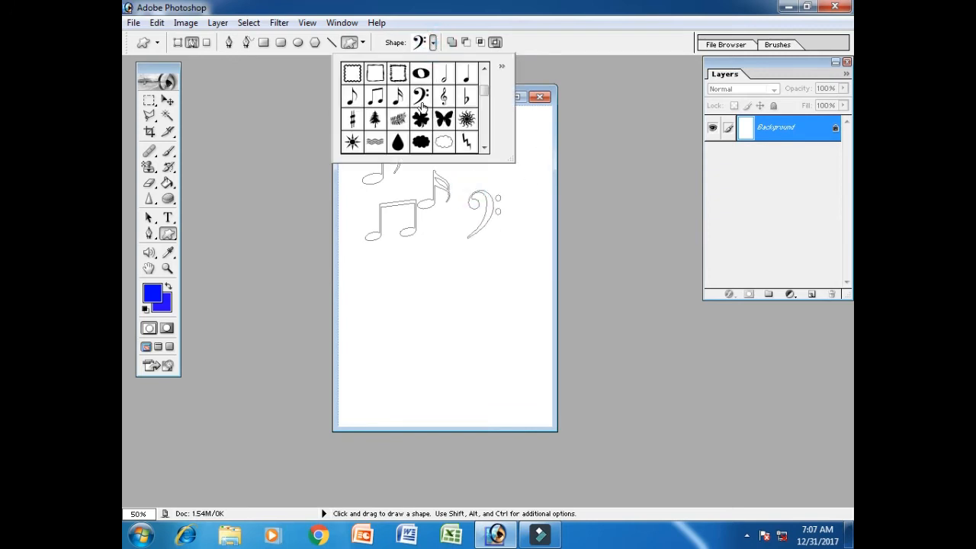
{"action": "left_click_drag", "start_coordinate": [526, 142], "coordinate": [551, 192]}
Step: Draw a flat sign path above the bass clef and a narrow sharp sign path between it and the treble clef
{"action": "left_click", "coordinate": [432, 42]}
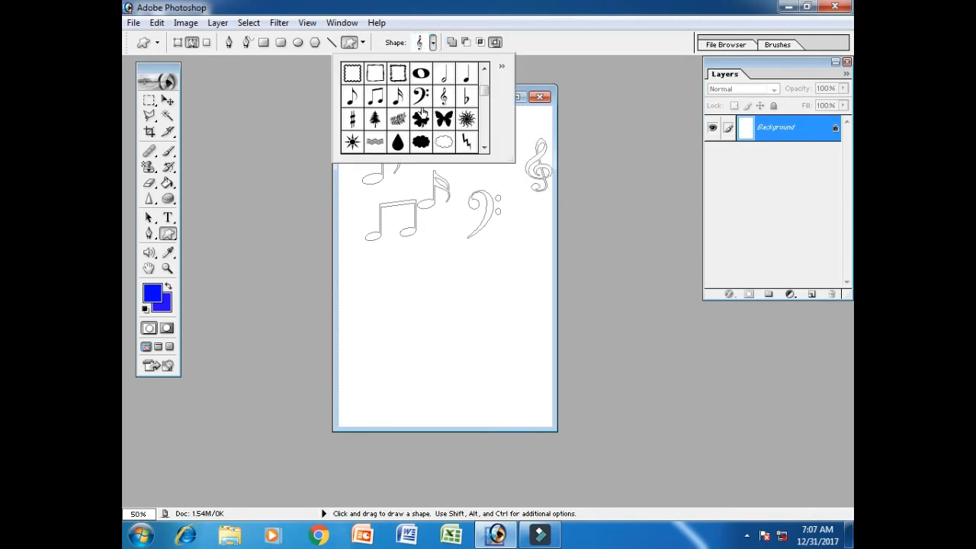
{"action": "left_click", "coordinate": [465, 97]}
{"action": "left_click", "coordinate": [526, 67]}
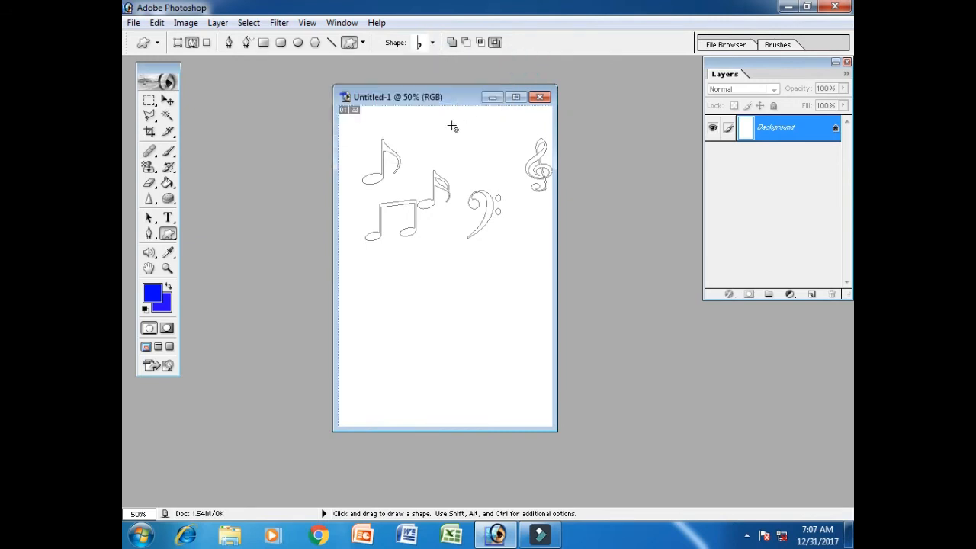
{"action": "left_click_drag", "start_coordinate": [452, 126], "coordinate": [489, 176]}
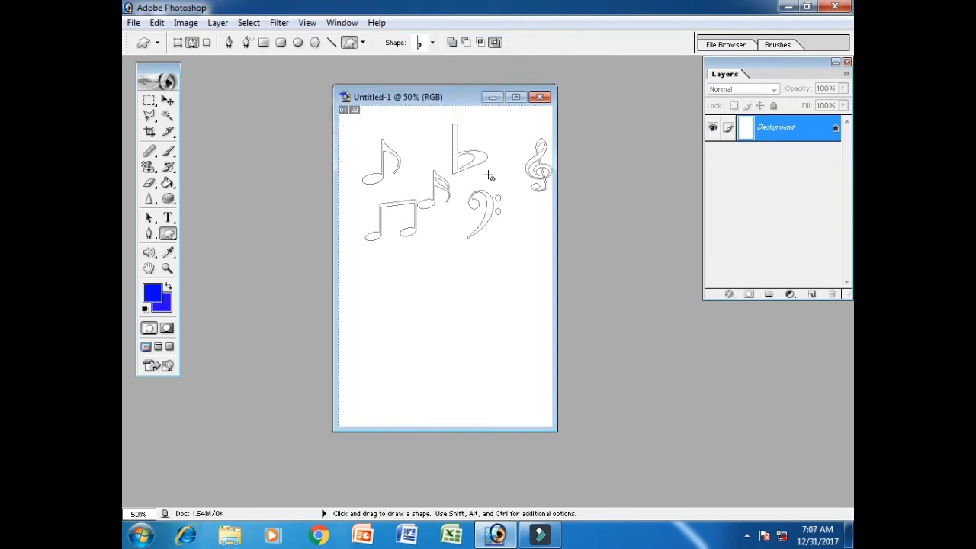
{"action": "left_click", "coordinate": [432, 43]}
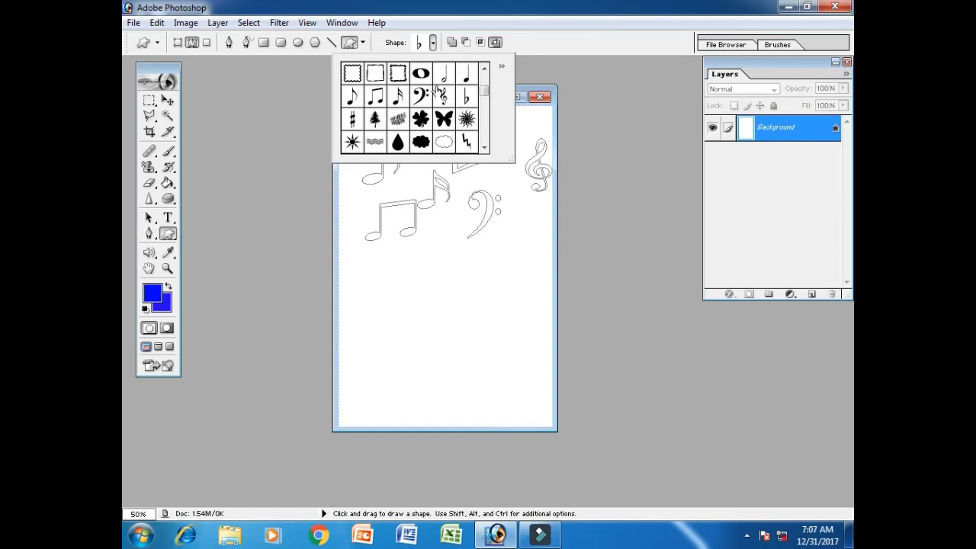
{"action": "left_click", "coordinate": [354, 120]}
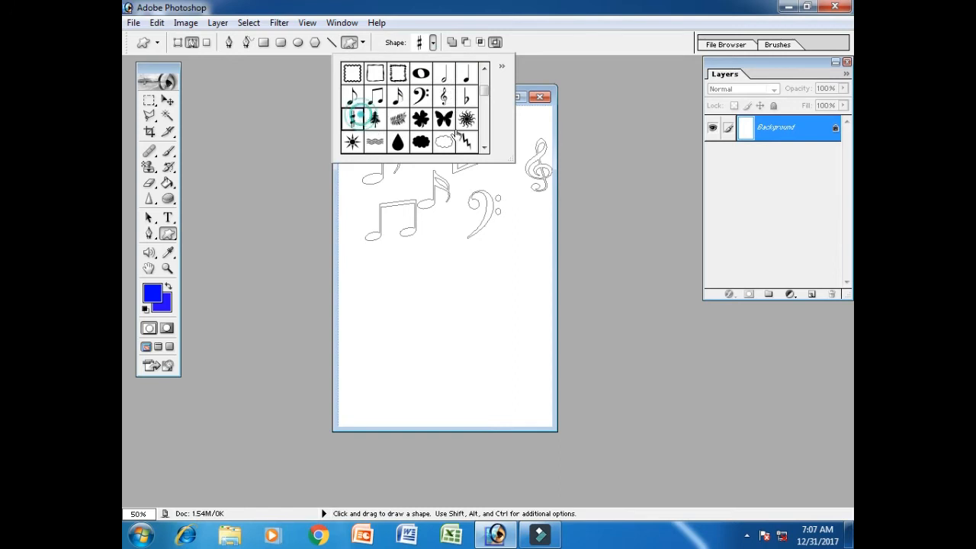
{"action": "left_click", "coordinate": [538, 73]}
{"action": "left_click_drag", "start_coordinate": [500, 127], "coordinate": [518, 168]}
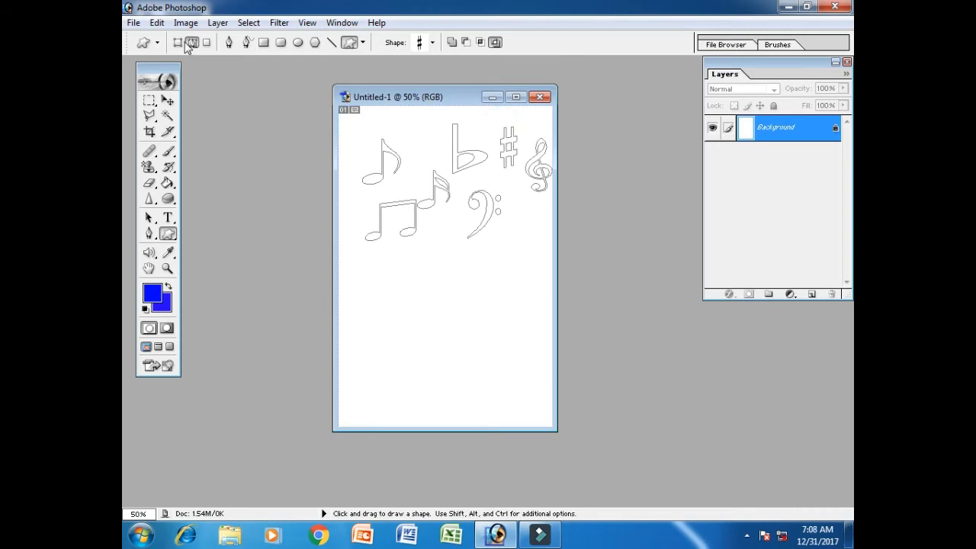
Step: Define the music-symbol paths as a custom shape named Shape 1, and close the document without saving
{"action": "left_click", "coordinate": [157, 24]}
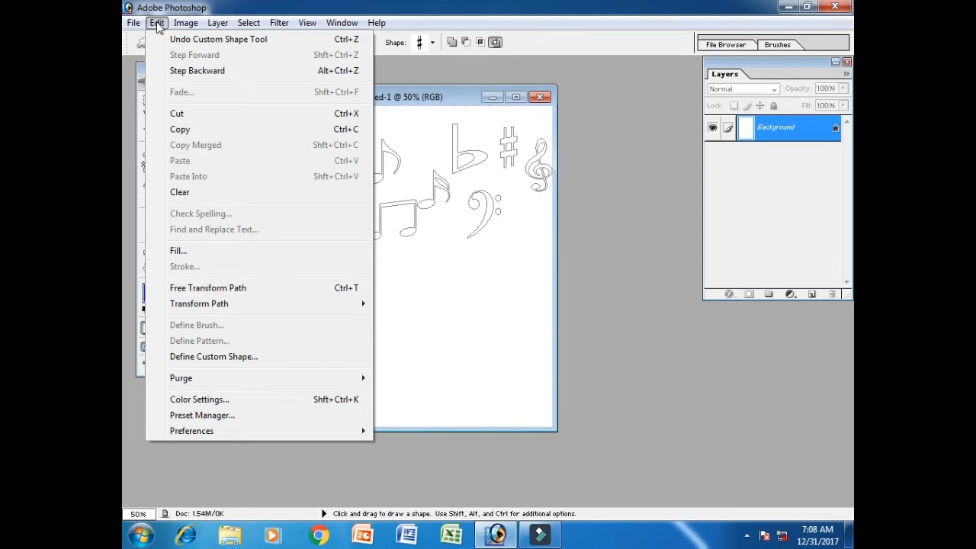
{"action": "left_click", "coordinate": [234, 360]}
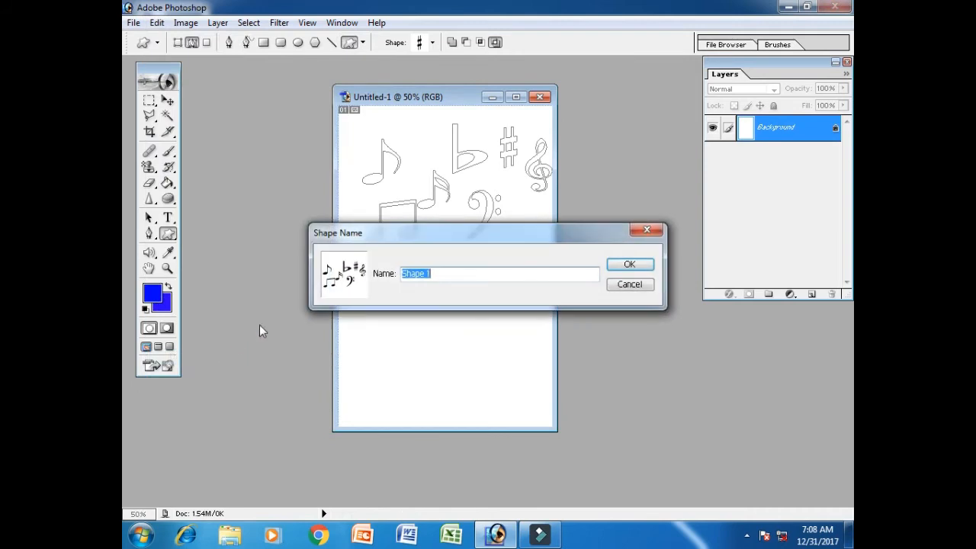
{"action": "left_click", "coordinate": [629, 265]}
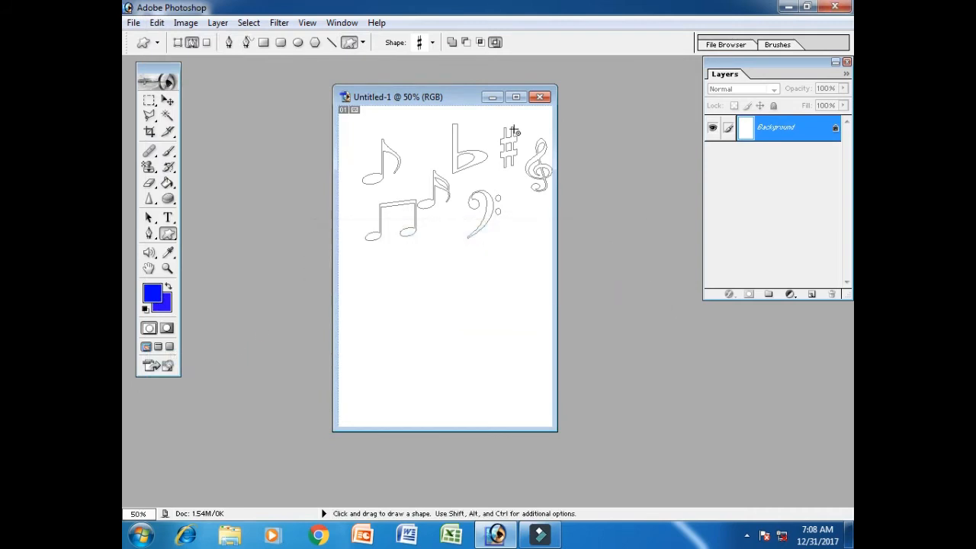
{"action": "left_click", "coordinate": [541, 97]}
{"action": "left_click", "coordinate": [493, 210]}
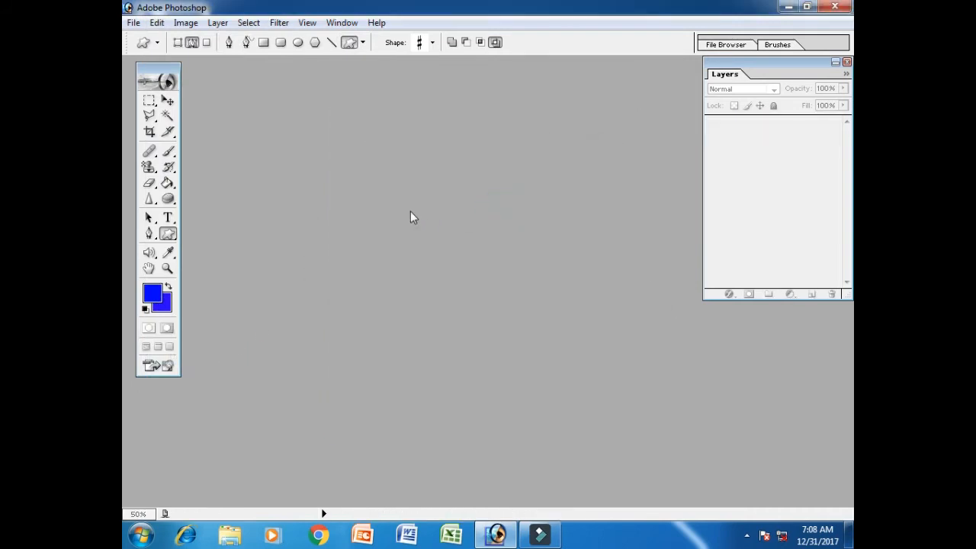
Step: Open the yellow-leaves photo nature_fallcolors_004_1680x1050.jpg and move its window to the middle of the workspace
{"action": "double_click", "coordinate": [410, 212]}
{"action": "left_click_drag", "start_coordinate": [638, 145], "coordinate": [640, 324]}
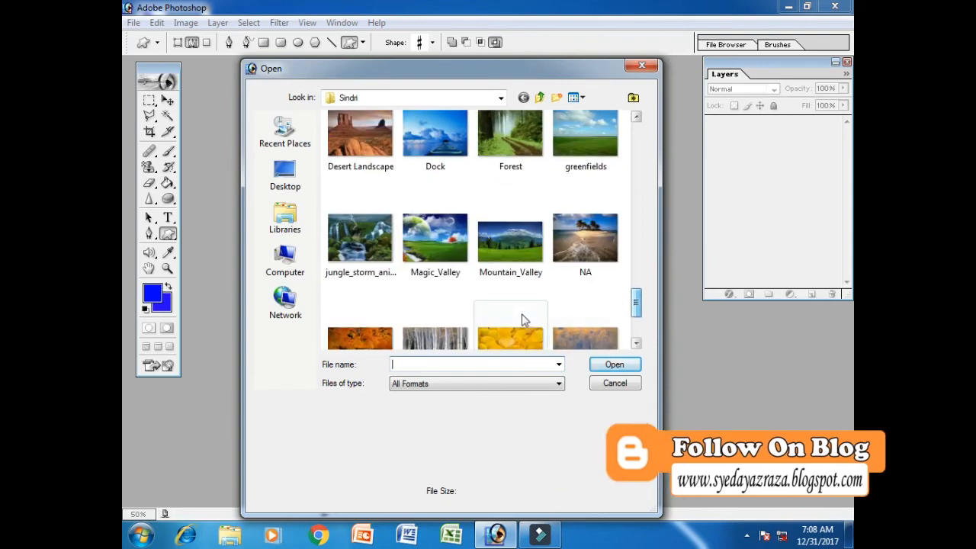
{"action": "left_click", "coordinate": [523, 320]}
{"action": "left_click", "coordinate": [614, 364]}
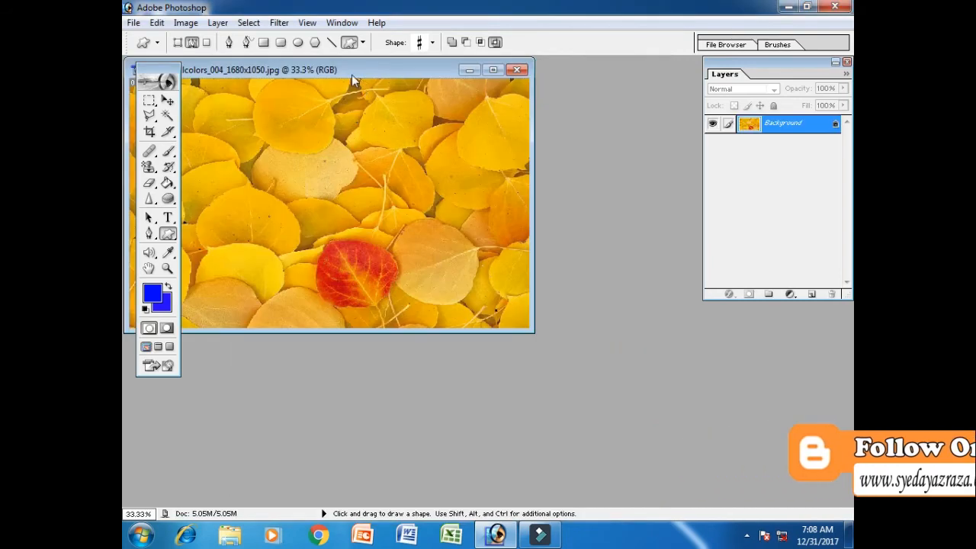
{"action": "left_click_drag", "start_coordinate": [351, 75], "coordinate": [496, 130]}
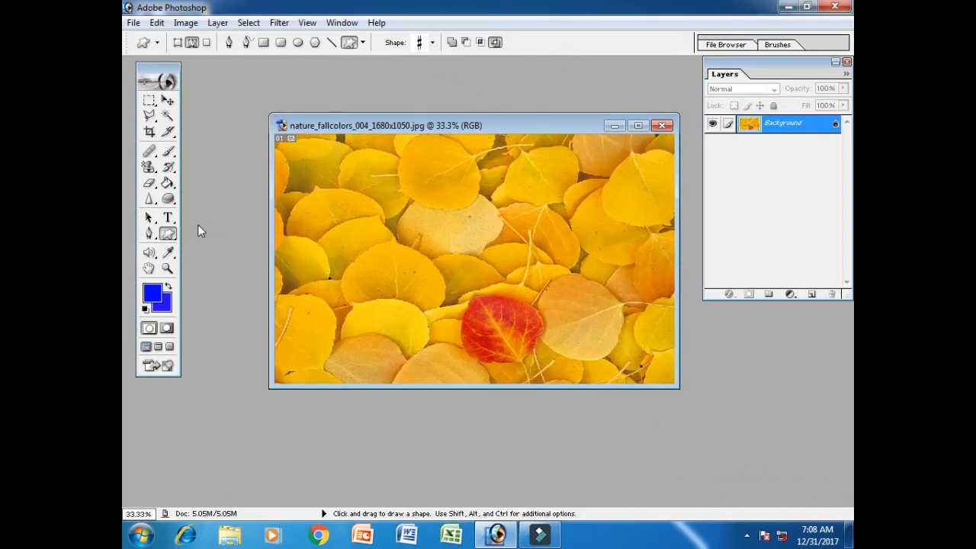
Step: Choose the newly defined music-notes custom shape and draw it as a large path over the left half of the leaves photo
{"action": "left_click", "coordinate": [169, 234]}
{"action": "left_click", "coordinate": [257, 301]}
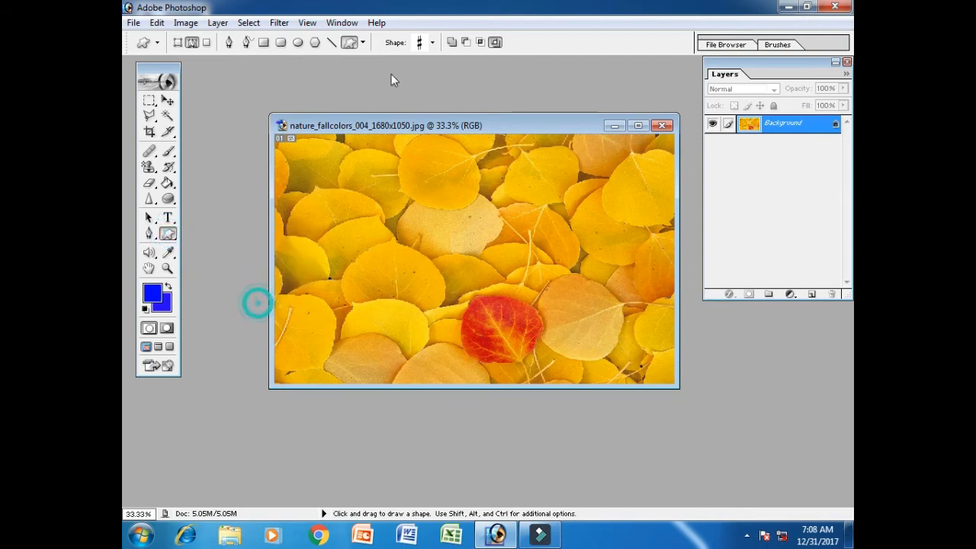
{"action": "left_click", "coordinate": [433, 43]}
{"action": "left_click_drag", "start_coordinate": [485, 110], "coordinate": [488, 145]}
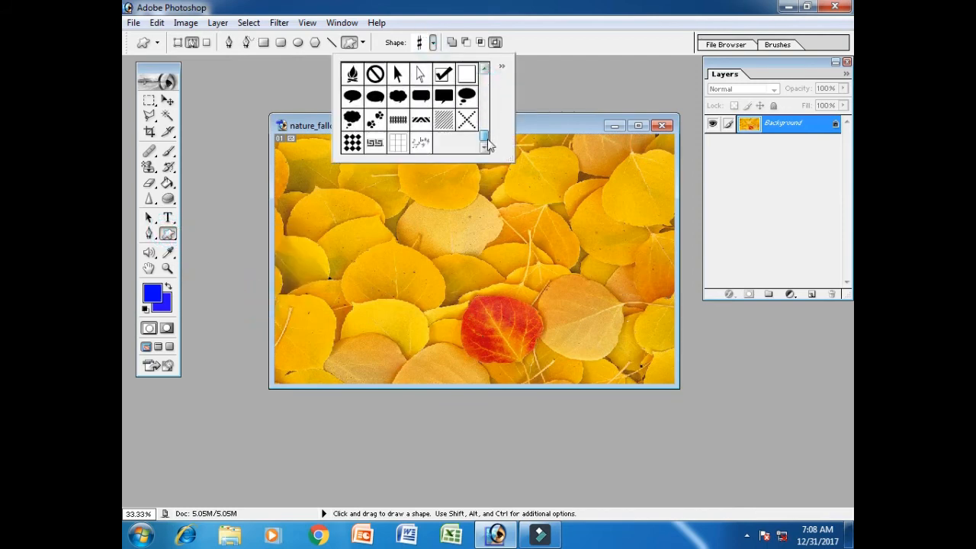
{"action": "left_click", "coordinate": [417, 145]}
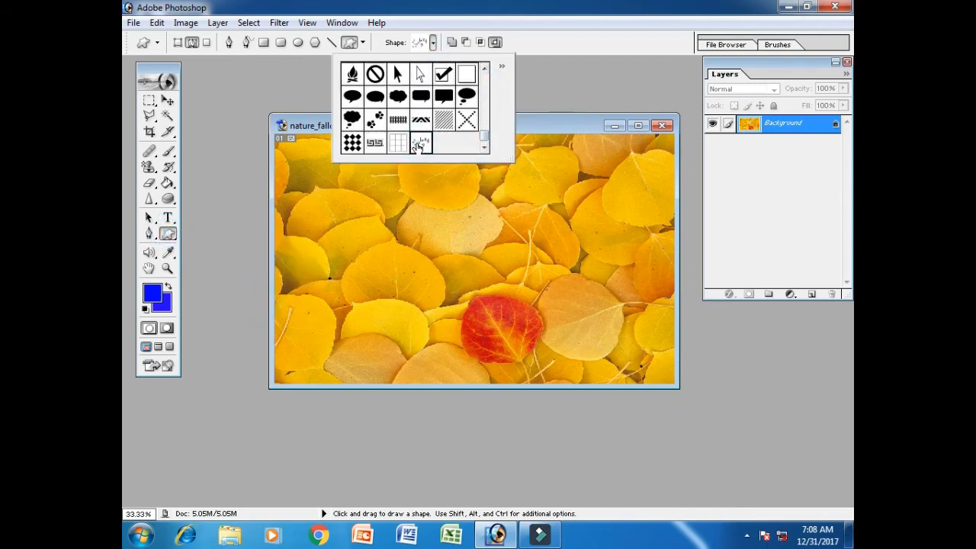
{"action": "left_click_drag", "start_coordinate": [334, 176], "coordinate": [501, 339]}
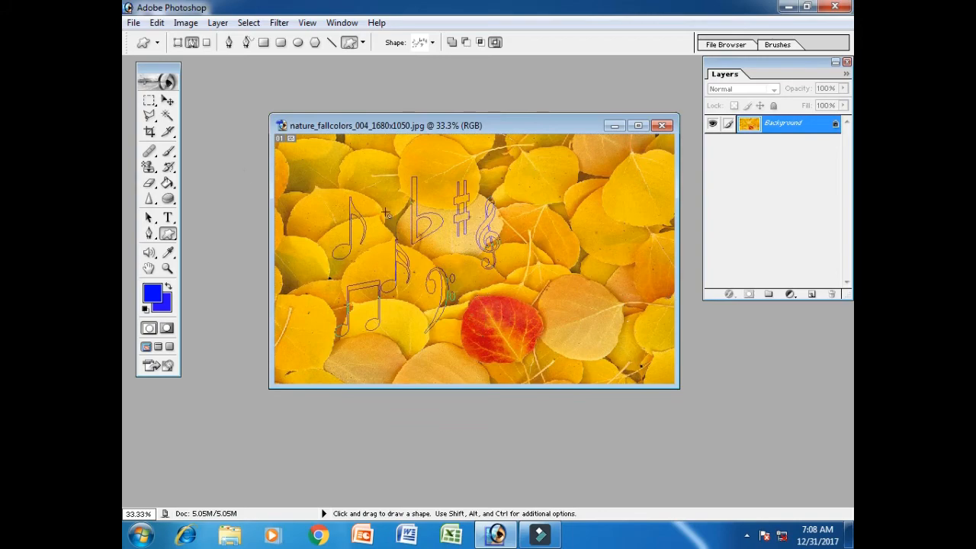
Step: Create a white RGB document with the 1920 x 1080 HDTV 1080i preset at 72 pixels/inch
{"action": "left_click", "coordinate": [130, 9]}
{"action": "left_click", "coordinate": [183, 7]}
{"action": "left_click", "coordinate": [134, 23]}
{"action": "left_click", "coordinate": [156, 39]}
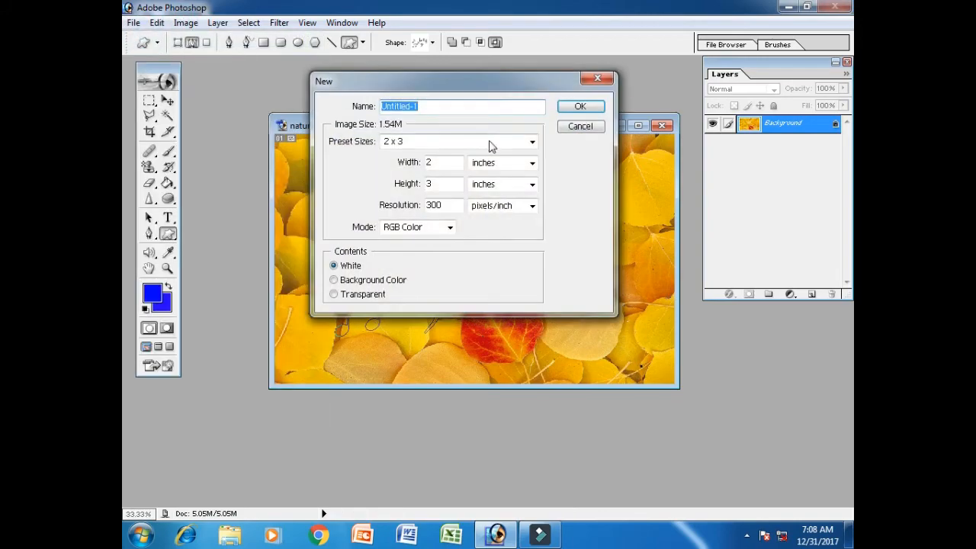
{"action": "left_click", "coordinate": [491, 143]}
{"action": "left_click", "coordinate": [492, 405]}
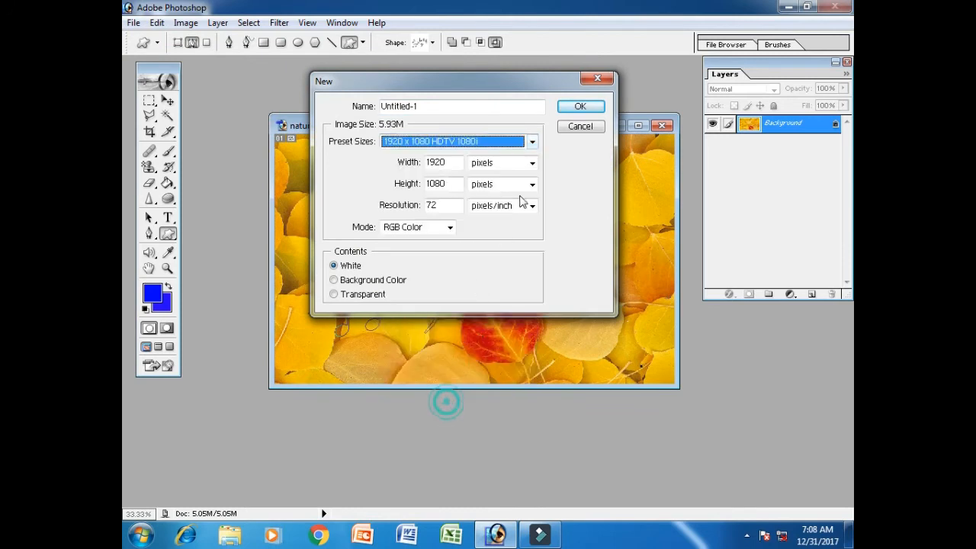
{"action": "left_click", "coordinate": [580, 107]}
Step: Draw the music-notes shape as three paths: large at centre-left, medium at the lower right and small at the upper right
{"action": "left_click_drag", "start_coordinate": [259, 109], "coordinate": [465, 282]}
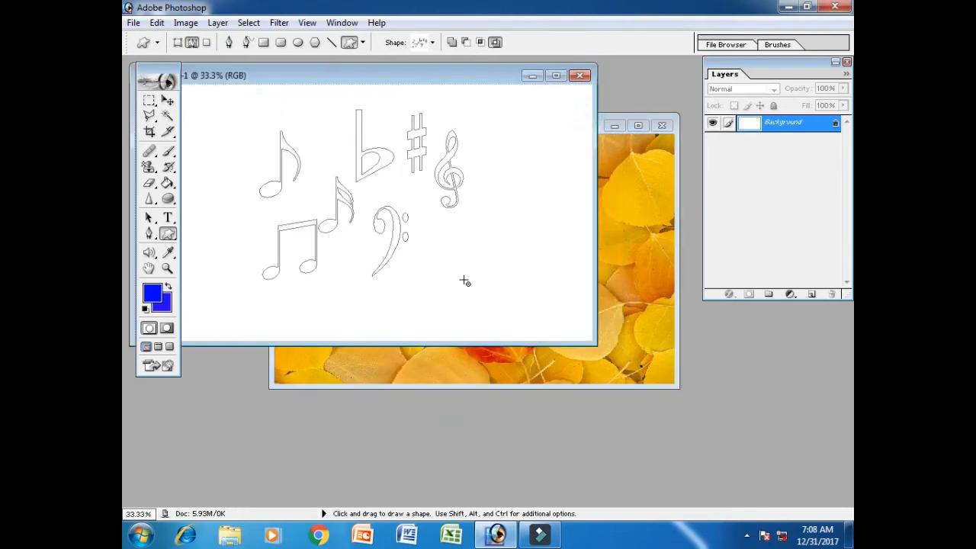
{"action": "left_click_drag", "start_coordinate": [462, 220], "coordinate": [581, 333]}
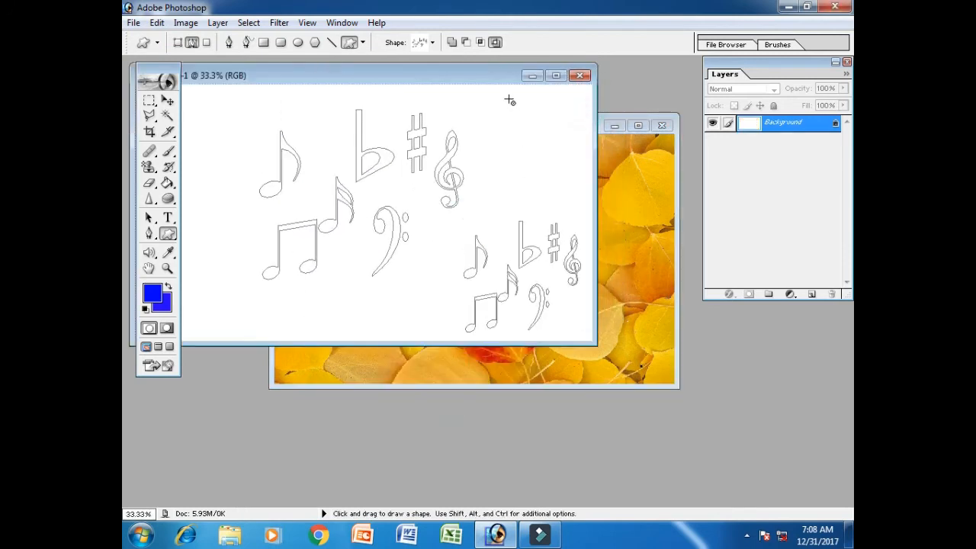
{"action": "left_click_drag", "start_coordinate": [509, 100], "coordinate": [583, 166]}
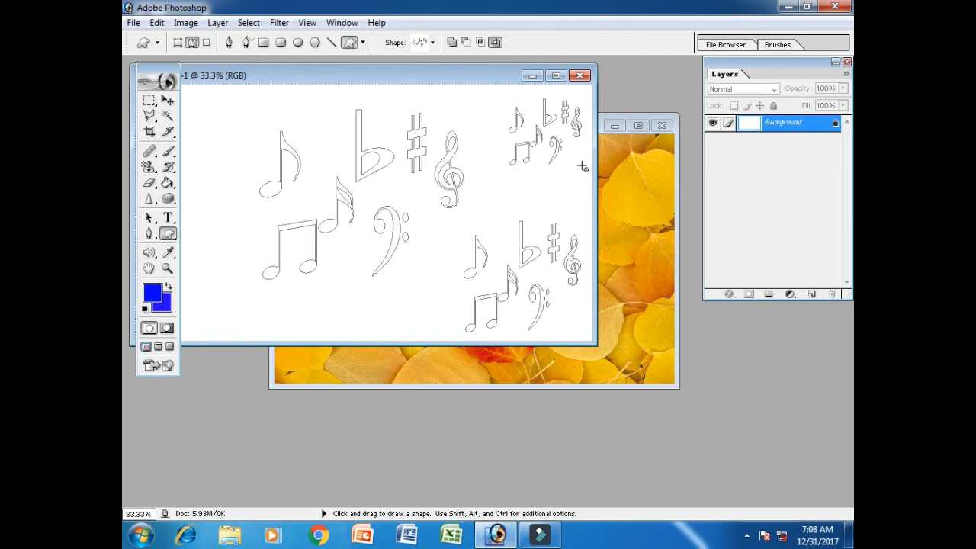
Step: Switch to shape-layer mode, draw the music-notes shape in the page's upper-left area and colour it red
{"action": "left_click", "coordinate": [176, 43]}
{"action": "left_click_drag", "start_coordinate": [205, 105], "coordinate": [336, 222]}
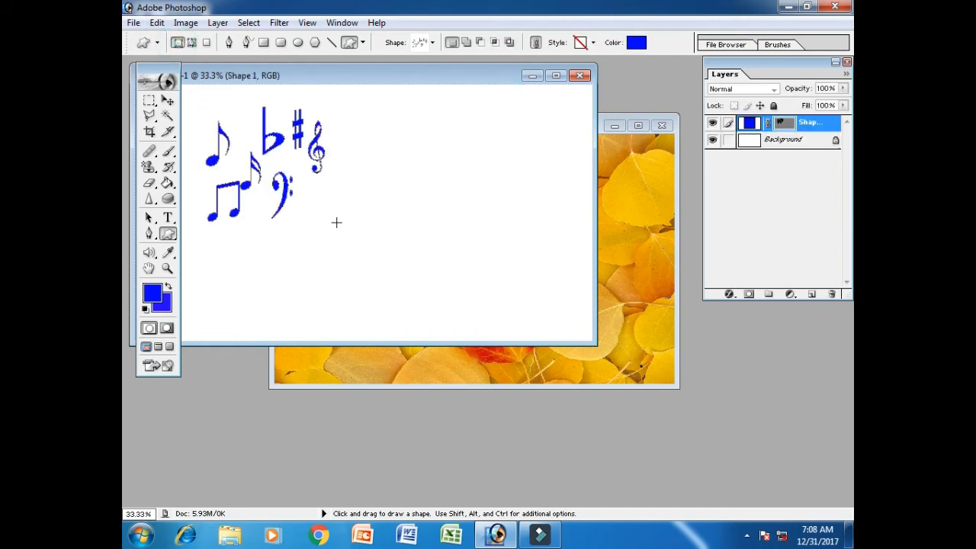
{"action": "left_click", "coordinate": [637, 44]}
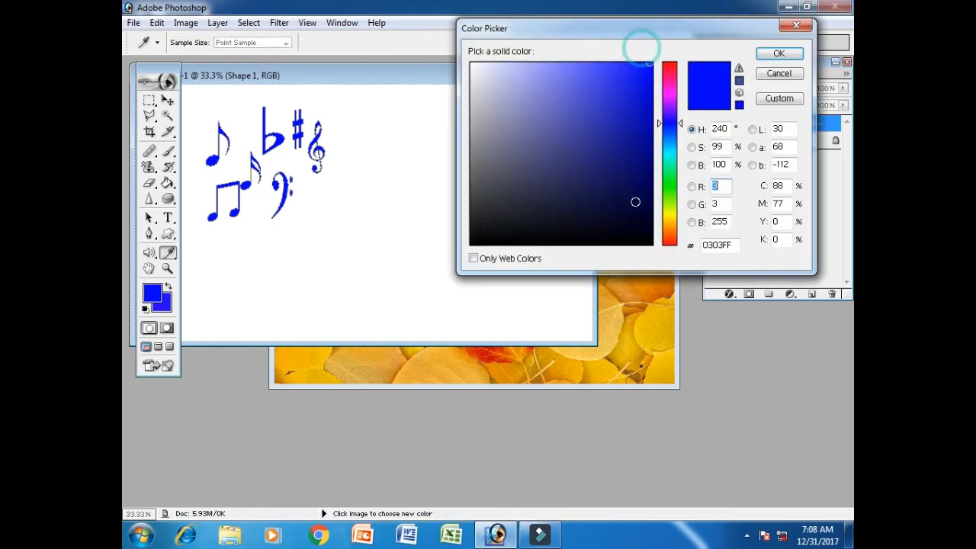
{"action": "left_click", "coordinate": [670, 69]}
{"action": "left_click", "coordinate": [779, 55]}
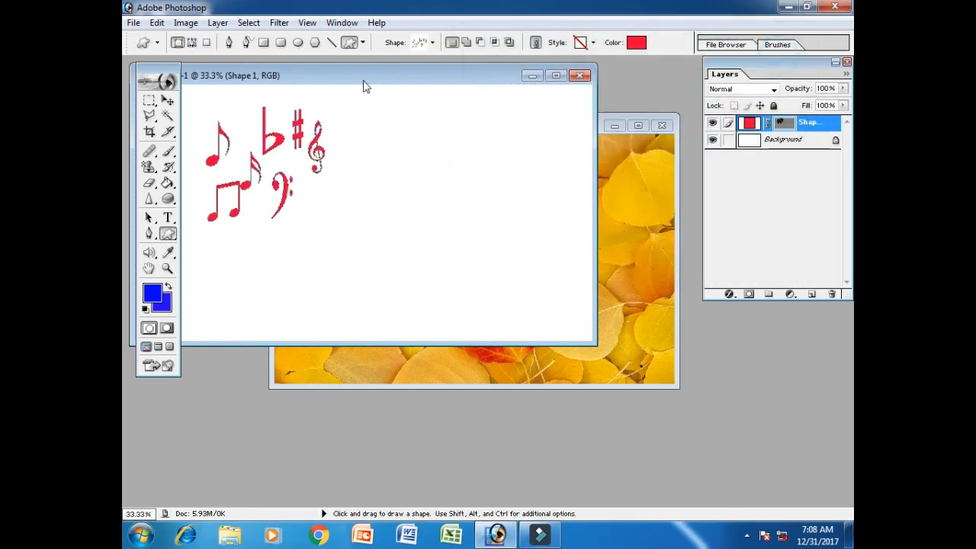
Step: Draw a larger music-notes shape layer to the right of the red one and colour it blue (0321FF)
{"action": "left_click_drag", "start_coordinate": [337, 86], "coordinate": [484, 221]}
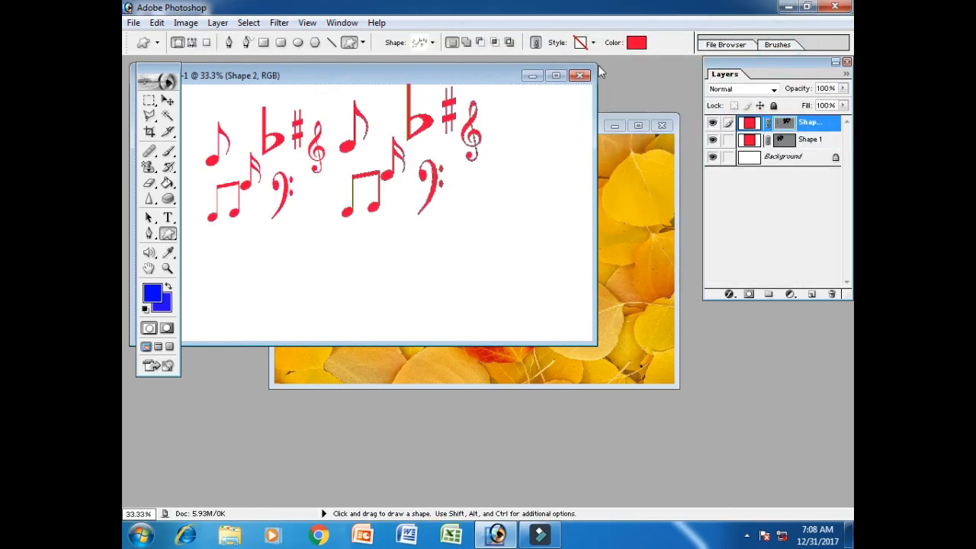
{"action": "left_click", "coordinate": [637, 45]}
{"action": "left_click", "coordinate": [669, 126]}
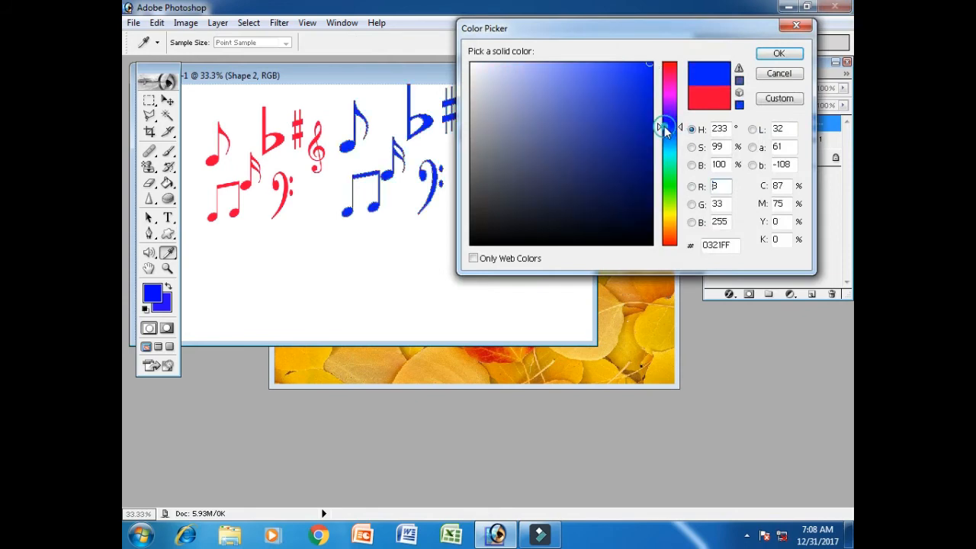
{"action": "left_click", "coordinate": [771, 54]}
Step: Draw a smaller music-notes shape layer near the page's right edge and colour it green (03FF32)
{"action": "left_click_drag", "start_coordinate": [469, 186], "coordinate": [559, 270]}
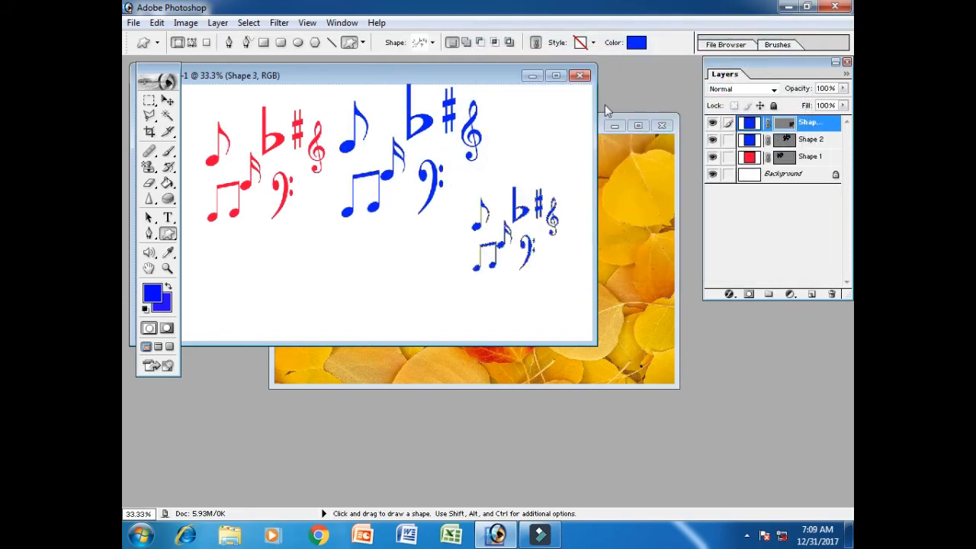
{"action": "left_click", "coordinate": [638, 45]}
{"action": "left_click", "coordinate": [670, 178]}
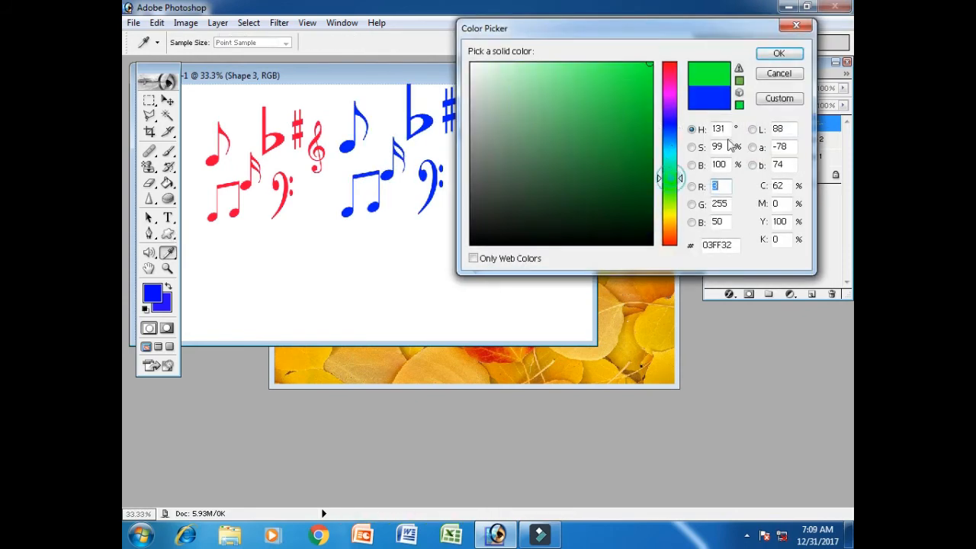
{"action": "left_click", "coordinate": [776, 55]}
Step: Draw a music-notes shape layer in the lower middle of the page and colour it orange-yellow (FFC703)
{"action": "left_click_drag", "start_coordinate": [303, 243], "coordinate": [430, 317]}
{"action": "left_click", "coordinate": [637, 45]}
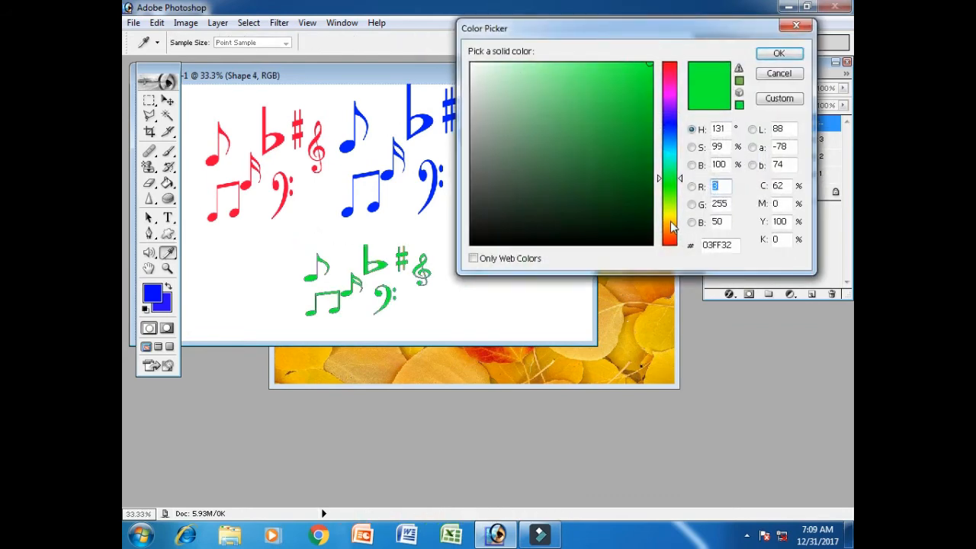
{"action": "left_click", "coordinate": [671, 222]}
{"action": "left_click", "coordinate": [779, 54]}
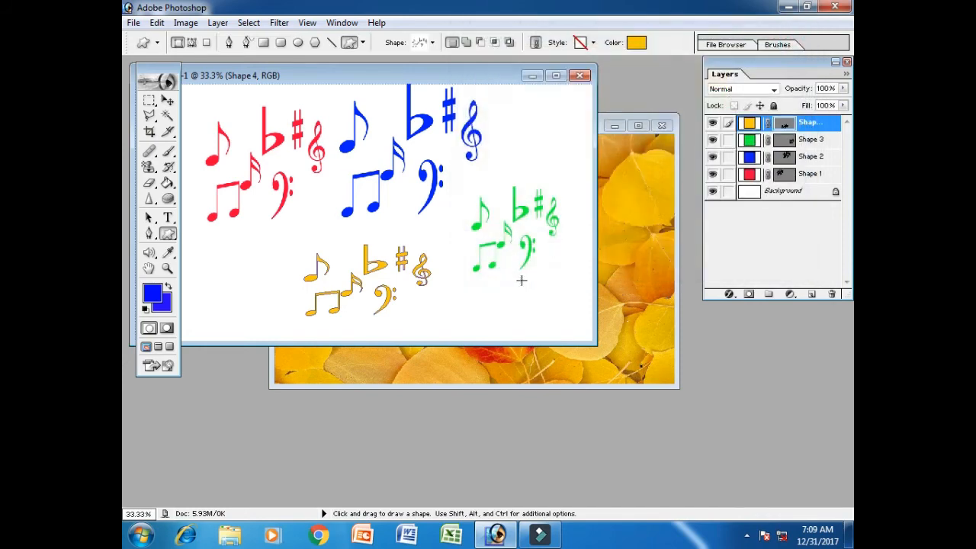
Step: Draw a tiny music-notes shape layer below the green one and colour it magenta
{"action": "left_click_drag", "start_coordinate": [507, 263], "coordinate": [561, 319]}
{"action": "left_click", "coordinate": [637, 42]}
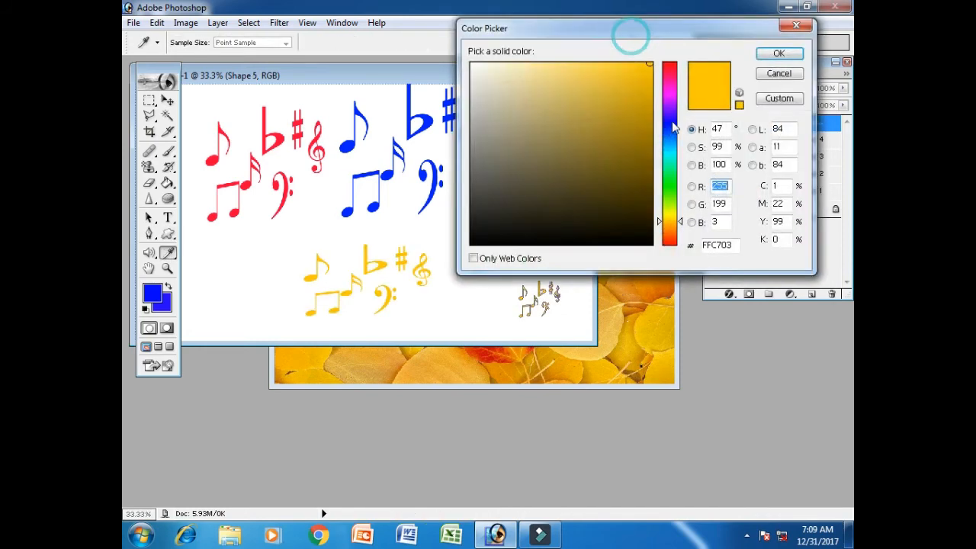
{"action": "left_click", "coordinate": [671, 93]}
{"action": "left_click", "coordinate": [776, 54]}
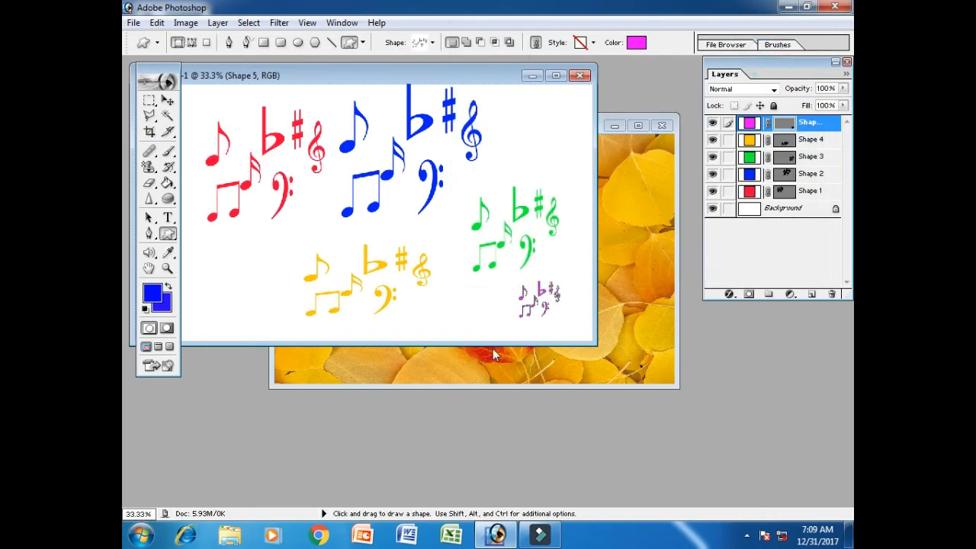
Step: Close the music-notes document and the fall-leaves image without saving changes
{"action": "left_click", "coordinate": [807, 208]}
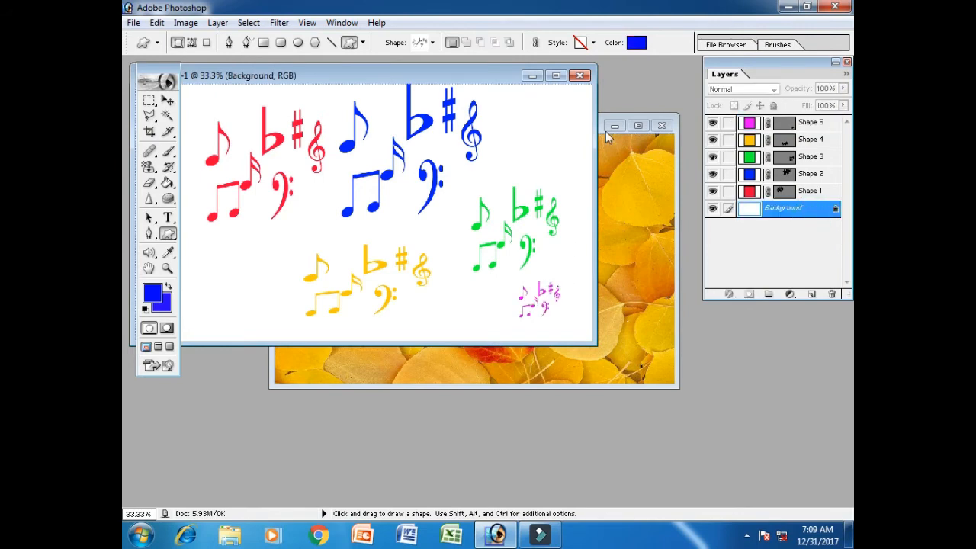
{"action": "left_click", "coordinate": [580, 76]}
{"action": "left_click", "coordinate": [488, 209]}
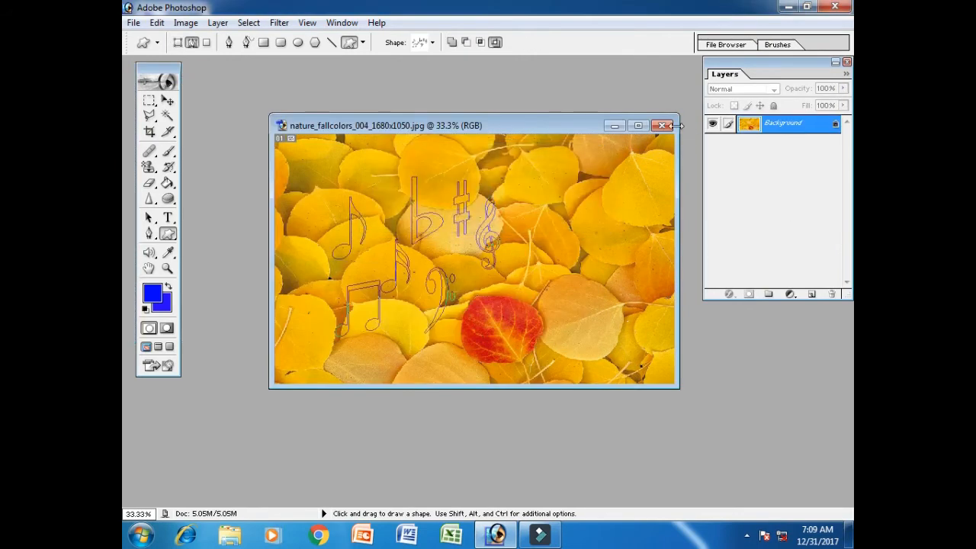
{"action": "left_click", "coordinate": [662, 126]}
{"action": "left_click", "coordinate": [503, 209]}
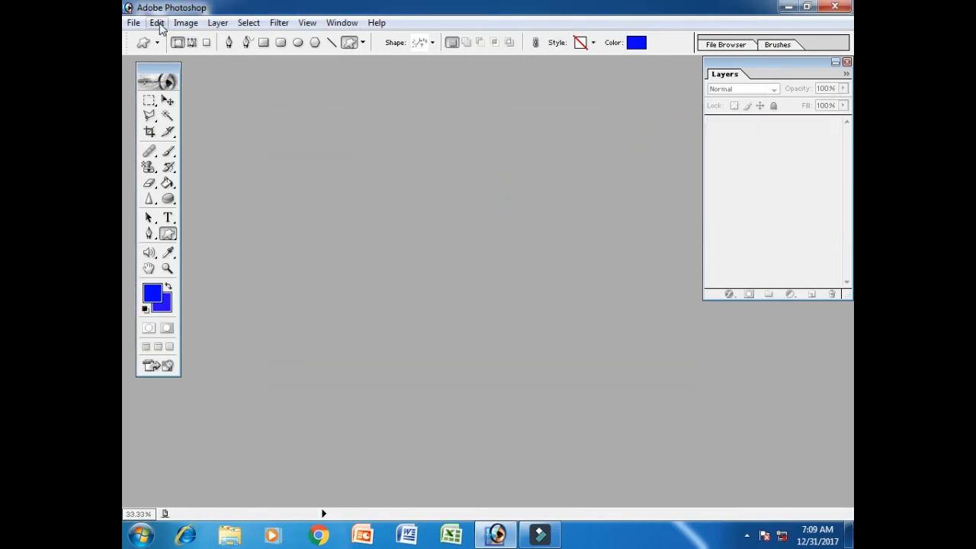
Step: Open the image 28184739 from the Sindri folder and move its window clear of the toolbox
{"action": "left_click", "coordinate": [158, 23]}
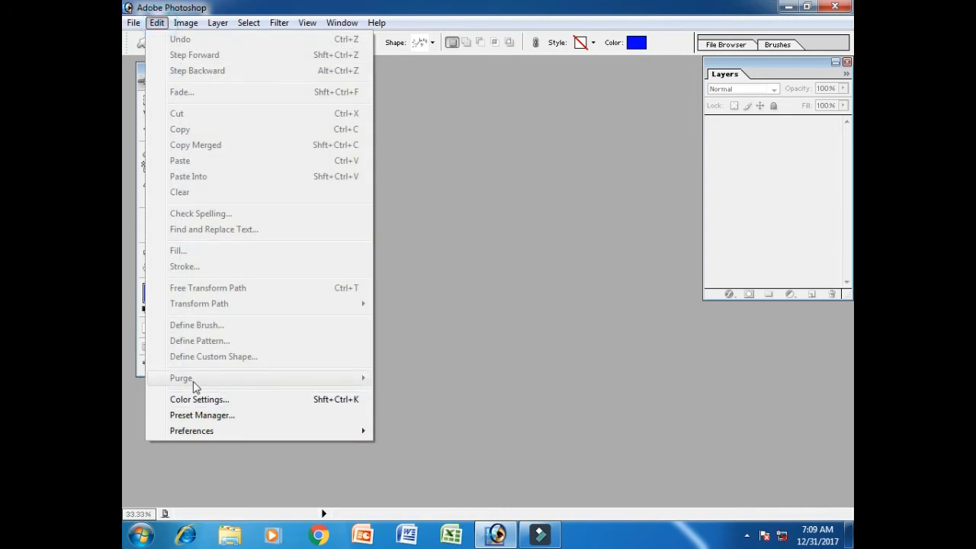
{"action": "double_click", "coordinate": [565, 215]}
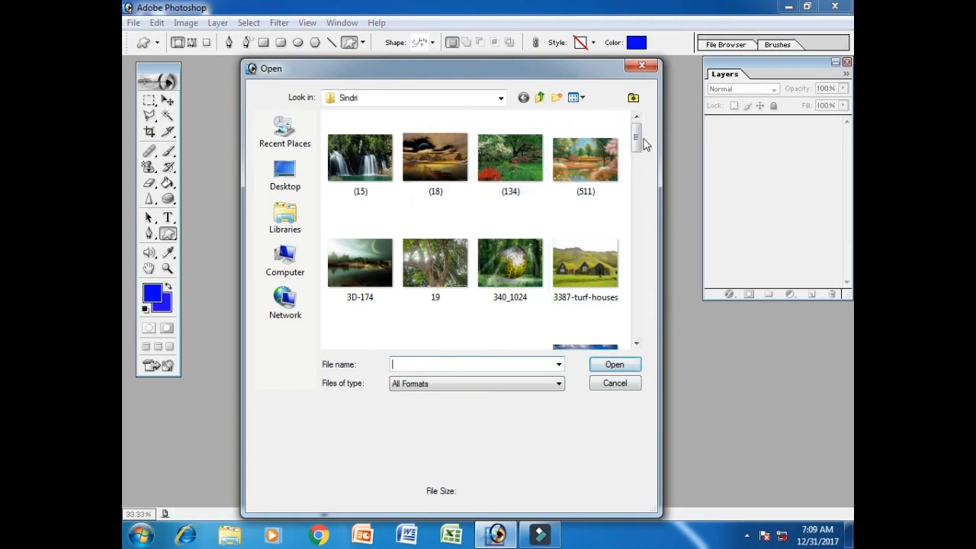
{"action": "left_click_drag", "start_coordinate": [639, 141], "coordinate": [638, 189]}
{"action": "left_click", "coordinate": [436, 141]}
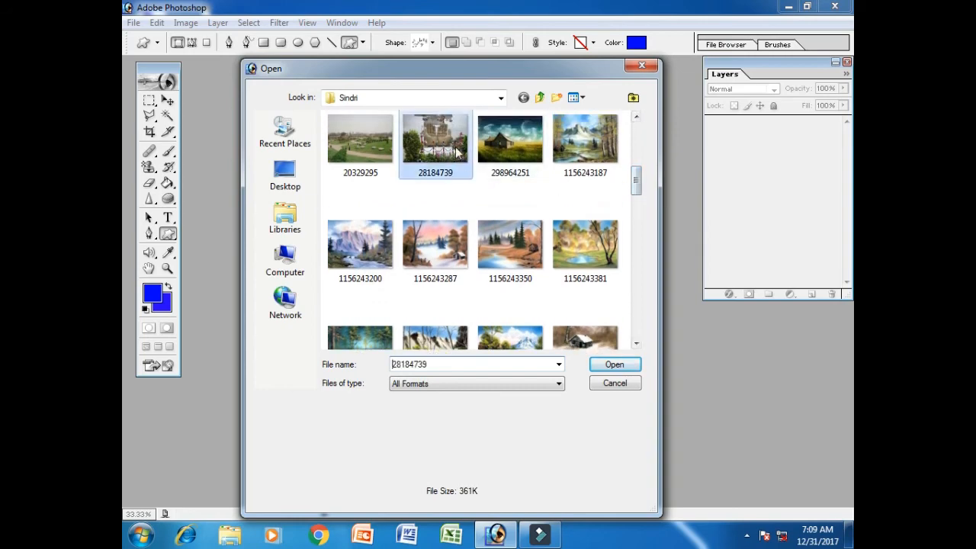
{"action": "left_click", "coordinate": [614, 364]}
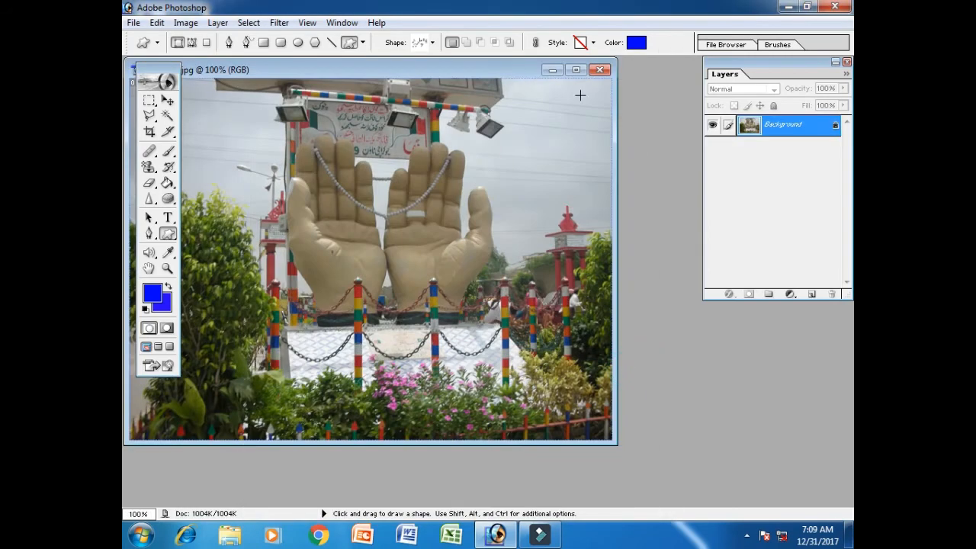
{"action": "left_click_drag", "start_coordinate": [442, 77], "coordinate": [529, 89]}
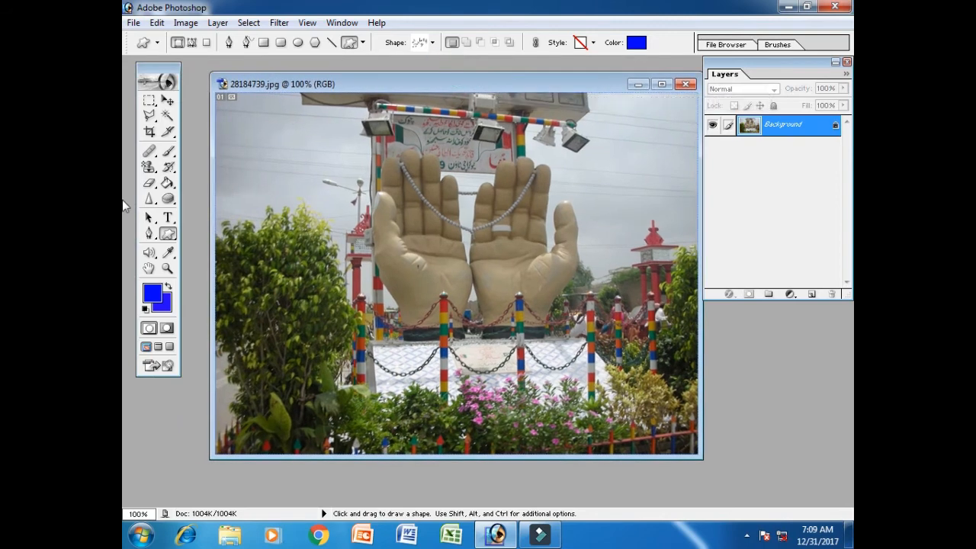
Step: Select the hands sculpture with the Rectangular Marquee tool and copy the selection
{"action": "left_click", "coordinate": [148, 105]}
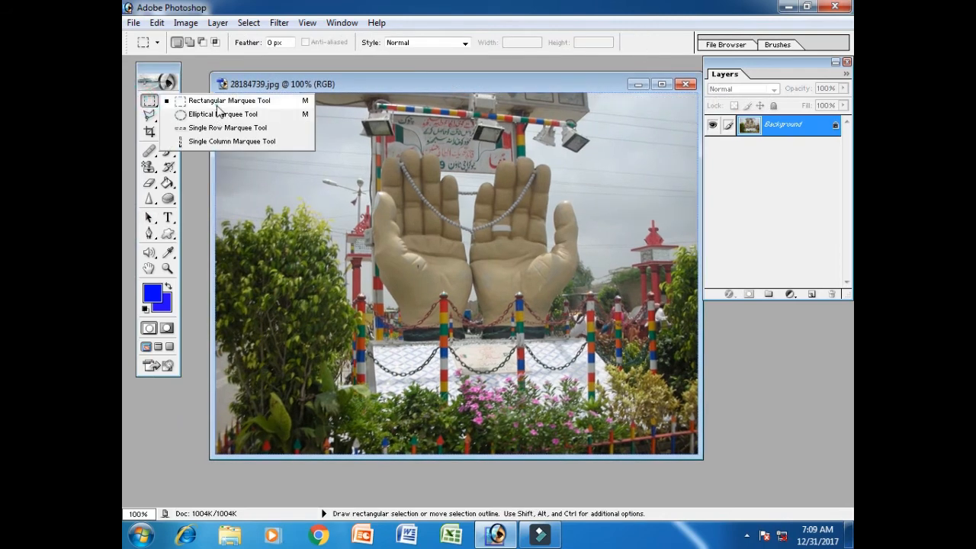
{"action": "left_click", "coordinate": [217, 104]}
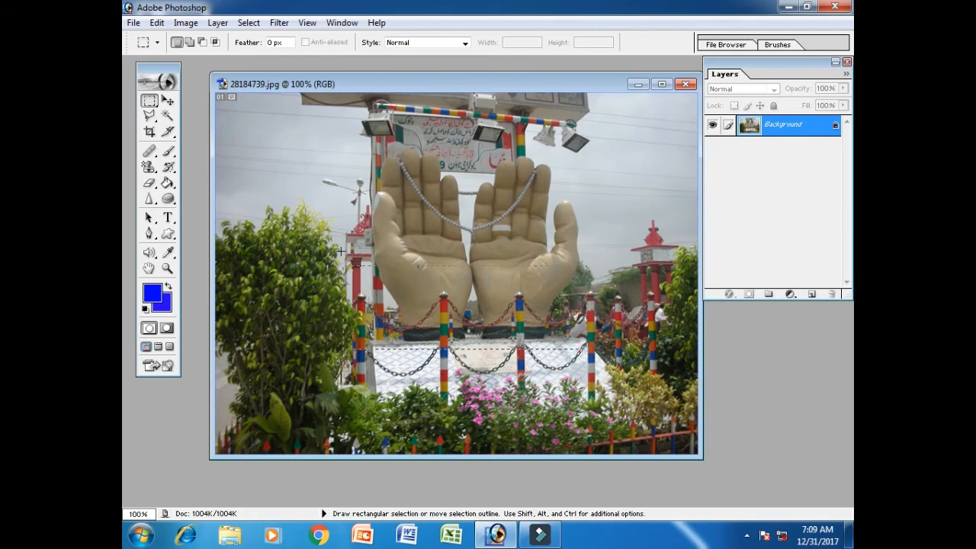
{"action": "left_click_drag", "start_coordinate": [586, 349], "coordinate": [350, 149]}
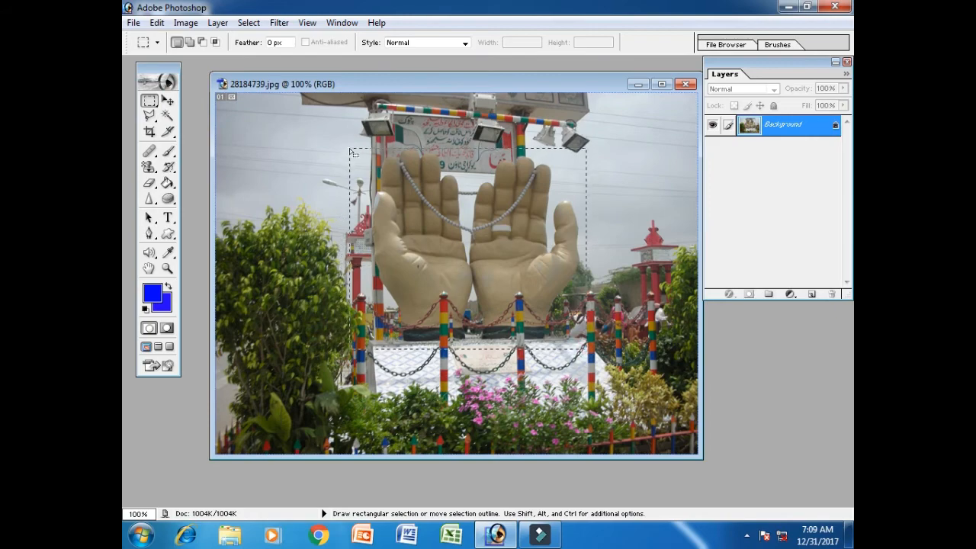
{"action": "left_click", "coordinate": [156, 22]}
{"action": "left_click", "coordinate": [183, 131]}
Step: Create a new white RGB document using the 1920 x 1080 HDTV 1080i preset
{"action": "left_click", "coordinate": [133, 22]}
{"action": "left_click", "coordinate": [153, 35]}
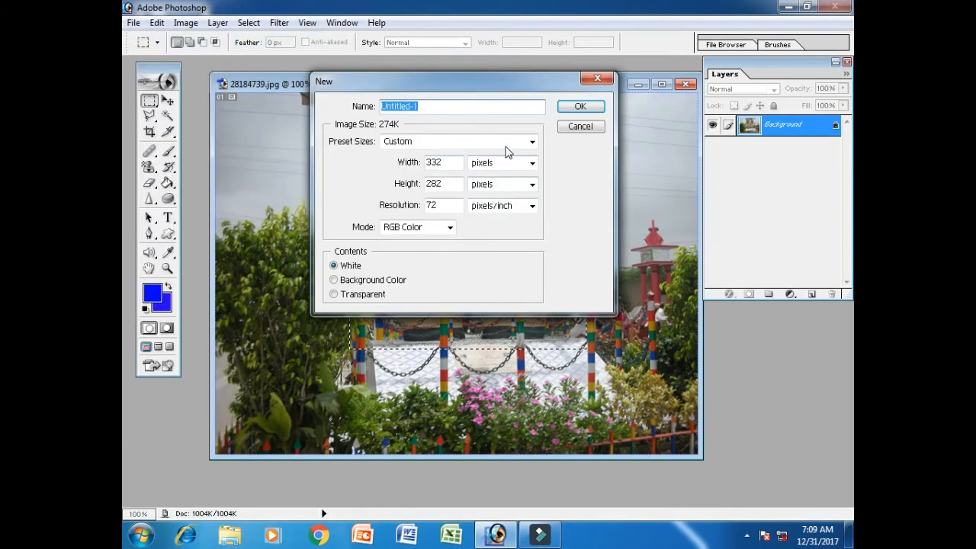
{"action": "left_click", "coordinate": [506, 145]}
{"action": "left_click", "coordinate": [460, 442]}
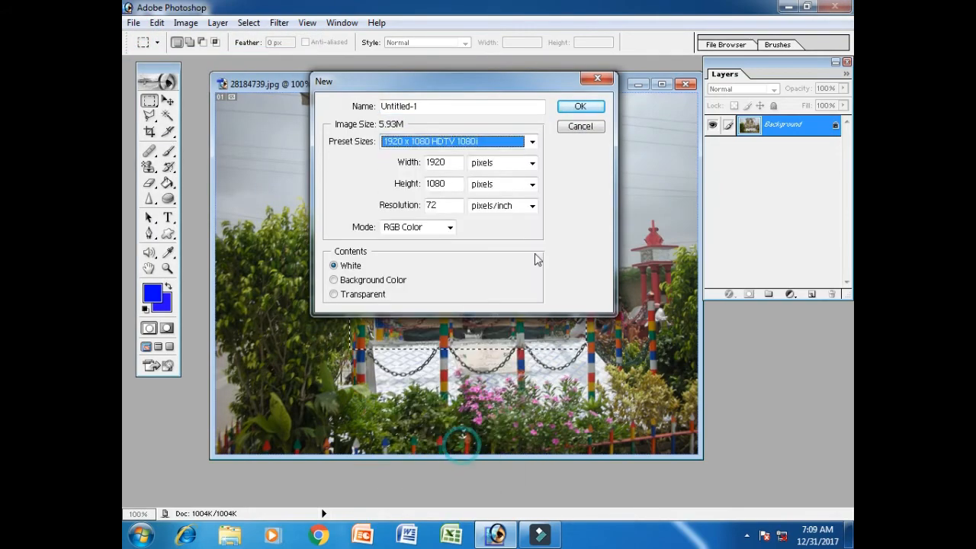
{"action": "left_click", "coordinate": [583, 108]}
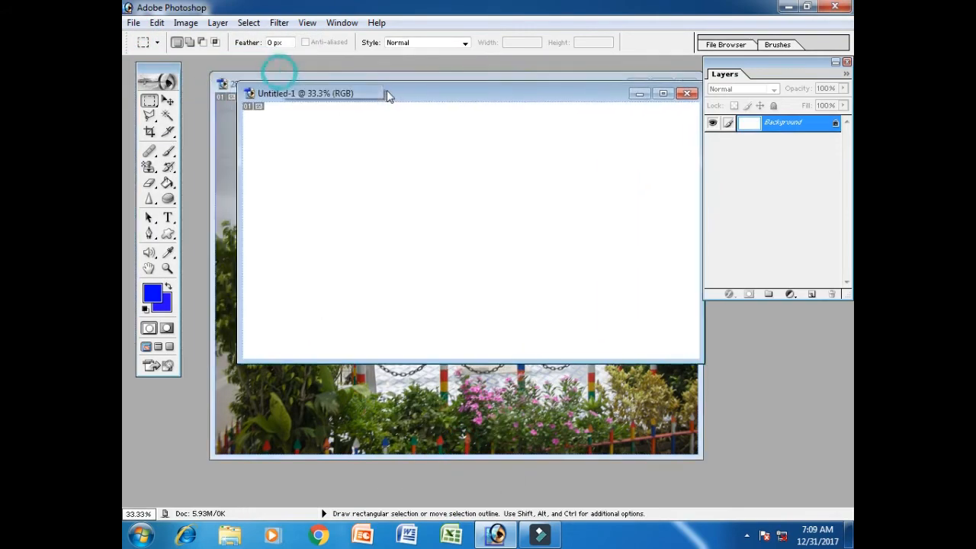
Step: Paste the copied hands into the new document and move them to the page's upper-left corner
{"action": "left_click", "coordinate": [156, 22]}
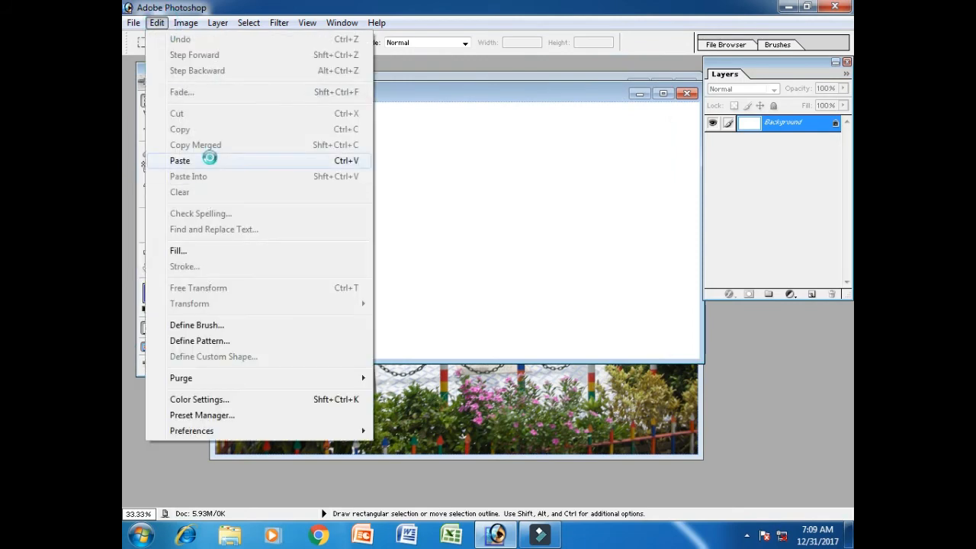
{"action": "left_click", "coordinate": [209, 160]}
{"action": "left_click", "coordinate": [168, 100]}
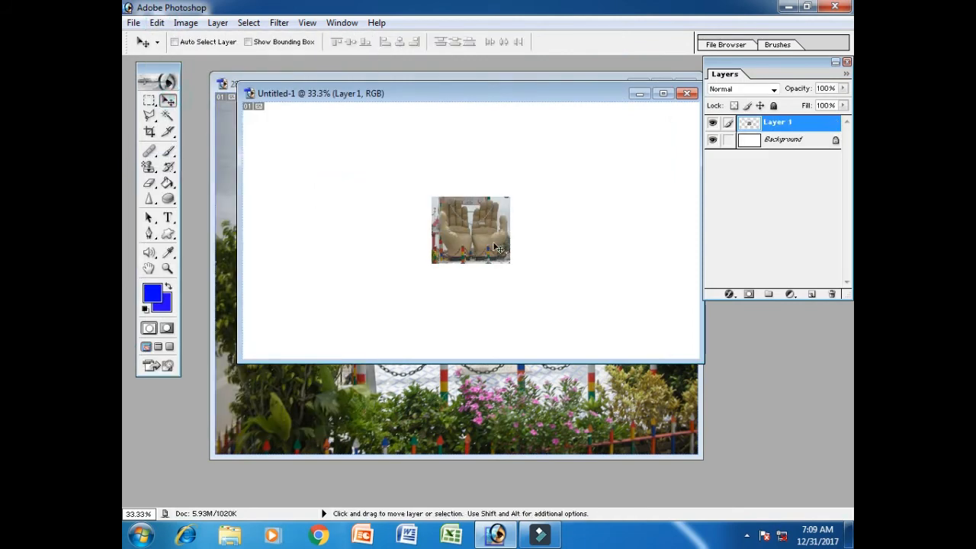
{"action": "left_click_drag", "start_coordinate": [496, 246], "coordinate": [322, 167]}
Step: Paste two more copies of the hands and place them diagonally down to the right of the first
{"action": "left_click", "coordinate": [156, 22]}
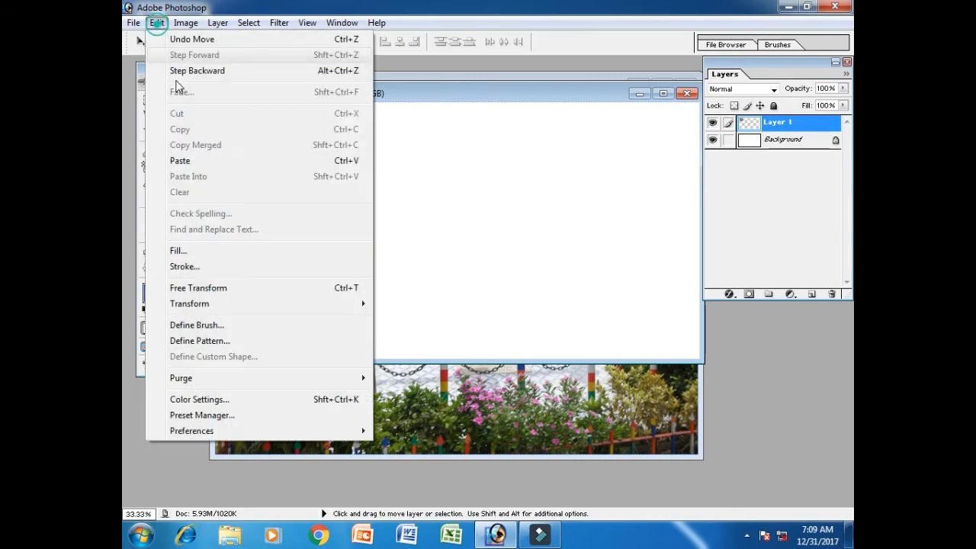
{"action": "left_click", "coordinate": [206, 160]}
{"action": "left_click_drag", "start_coordinate": [488, 244], "coordinate": [397, 237]}
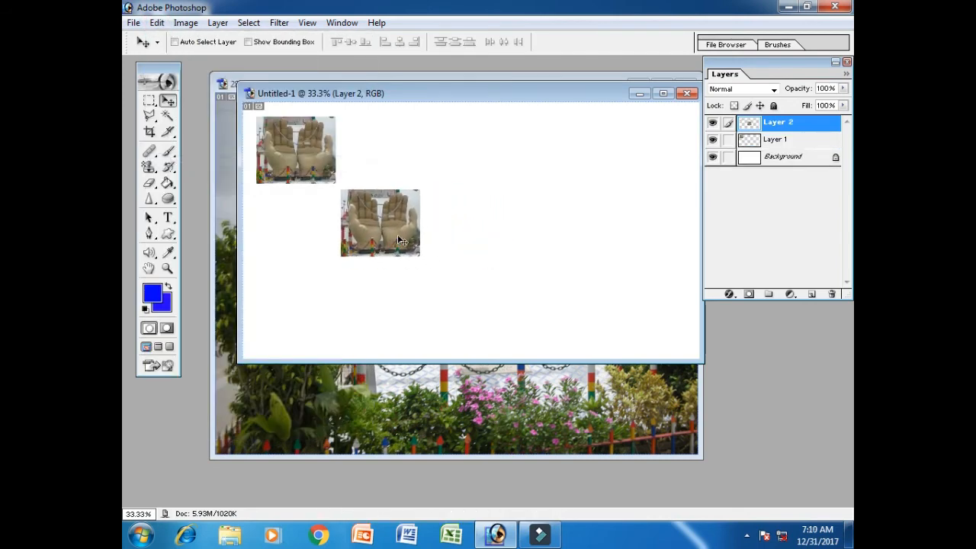
{"action": "left_click", "coordinate": [156, 22]}
{"action": "left_click", "coordinate": [180, 160]}
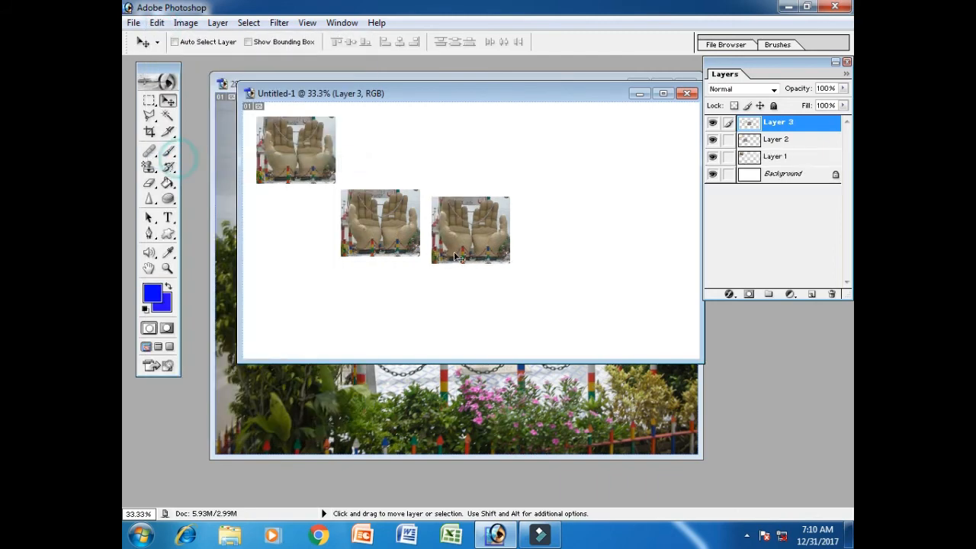
{"action": "left_click_drag", "start_coordinate": [458, 237], "coordinate": [452, 303]}
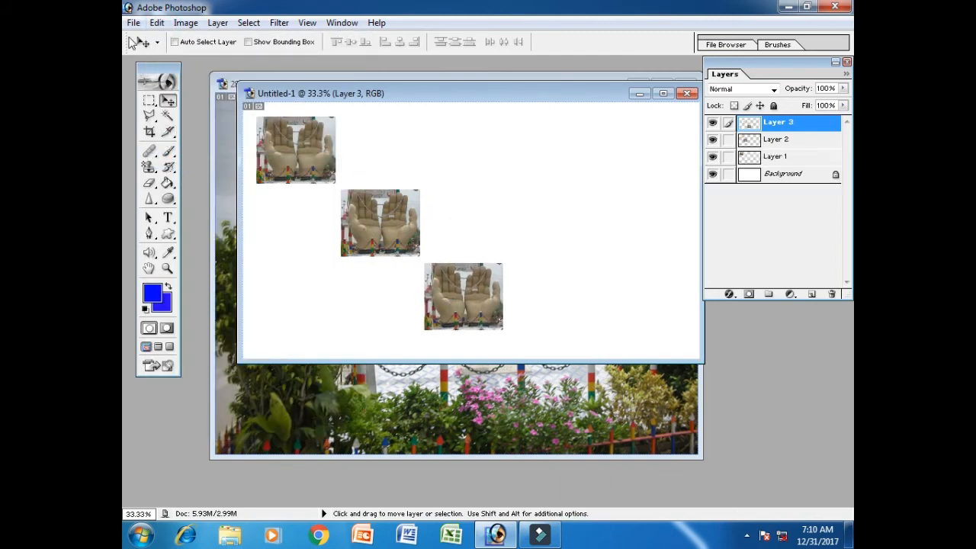
Step: Paste two more copies of the hands, placing one above the lowest copy and one to the right of the middle copy
{"action": "left_click", "coordinate": [156, 22]}
{"action": "left_click", "coordinate": [183, 161]}
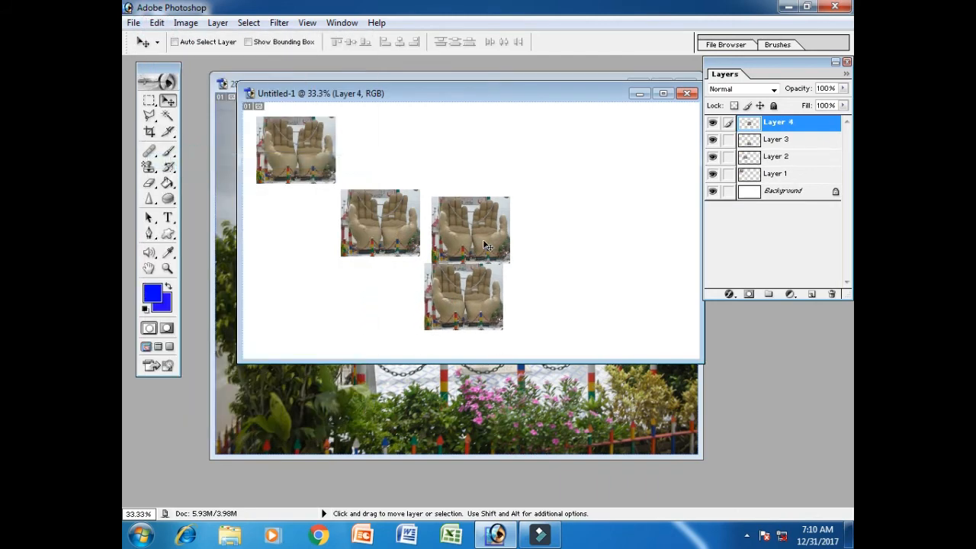
{"action": "left_click_drag", "start_coordinate": [484, 241], "coordinate": [480, 162]}
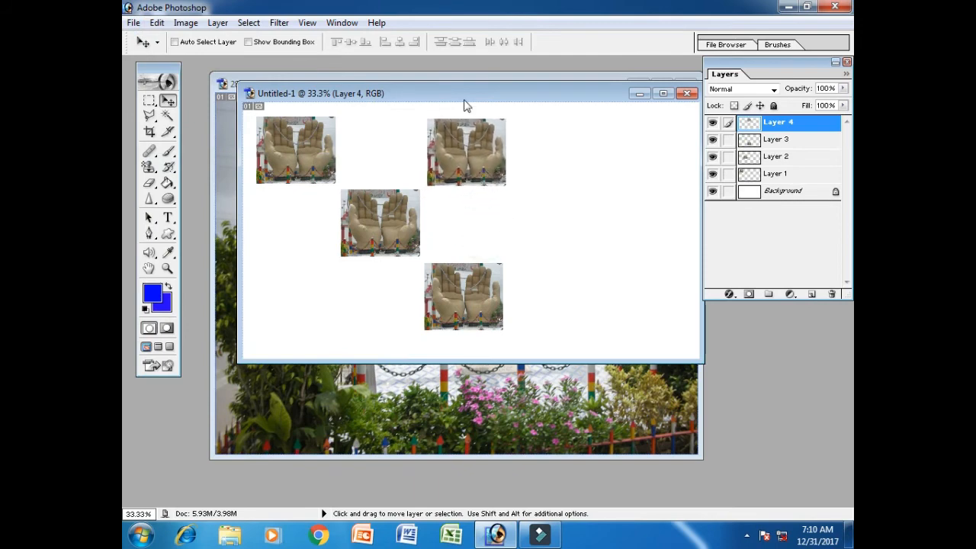
{"action": "left_click_drag", "start_coordinate": [475, 98], "coordinate": [454, 97]}
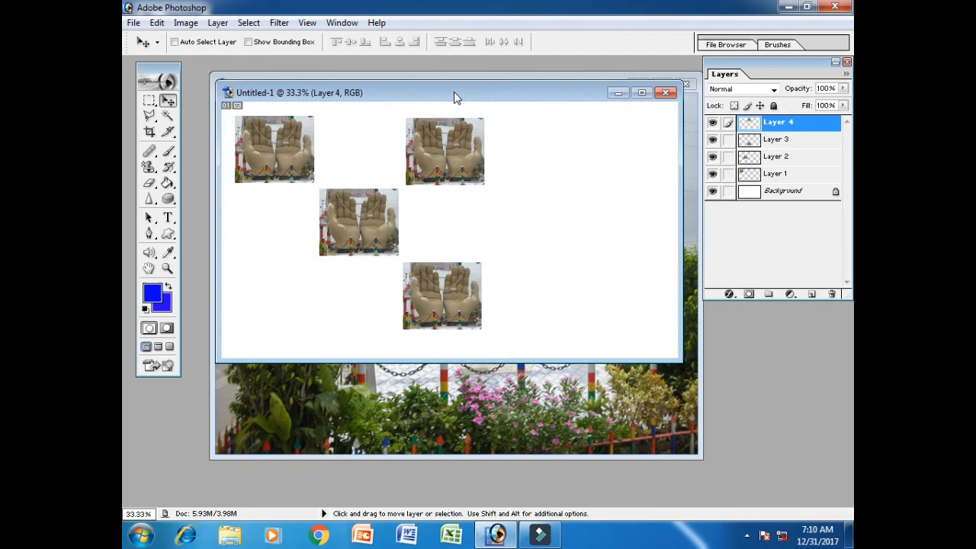
{"action": "left_click", "coordinate": [156, 23]}
{"action": "left_click", "coordinate": [214, 160]}
{"action": "left_click_drag", "start_coordinate": [460, 226], "coordinate": [539, 222]}
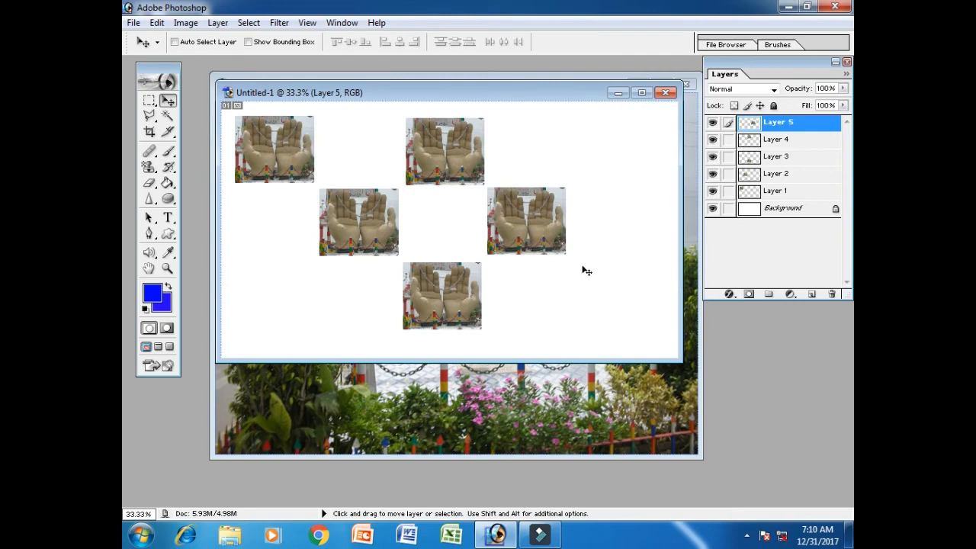
Step: Purge all undo, clipboard and history data and accept that it cannot be undone
{"action": "left_click", "coordinate": [151, 24]}
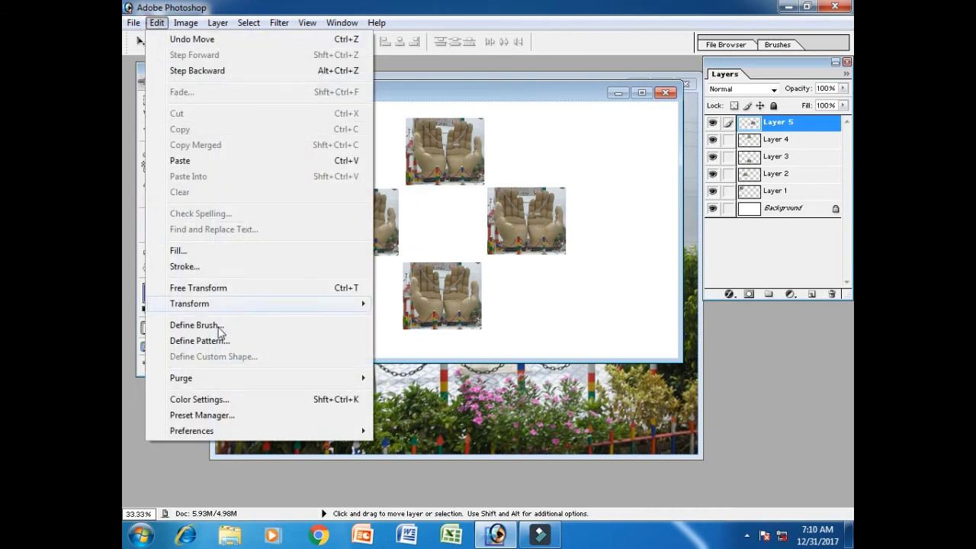
{"action": "mouse_move", "coordinate": [277, 388]}
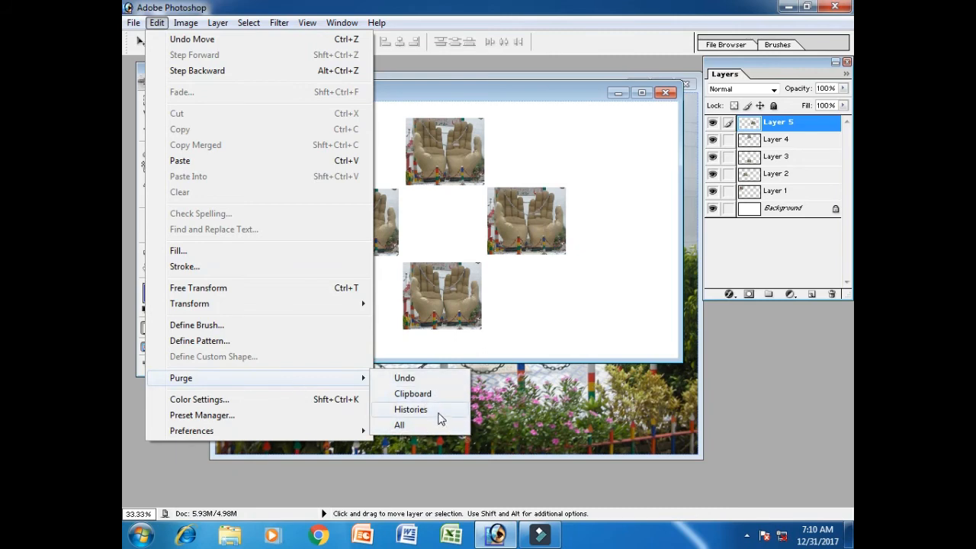
{"action": "left_click", "coordinate": [399, 425]}
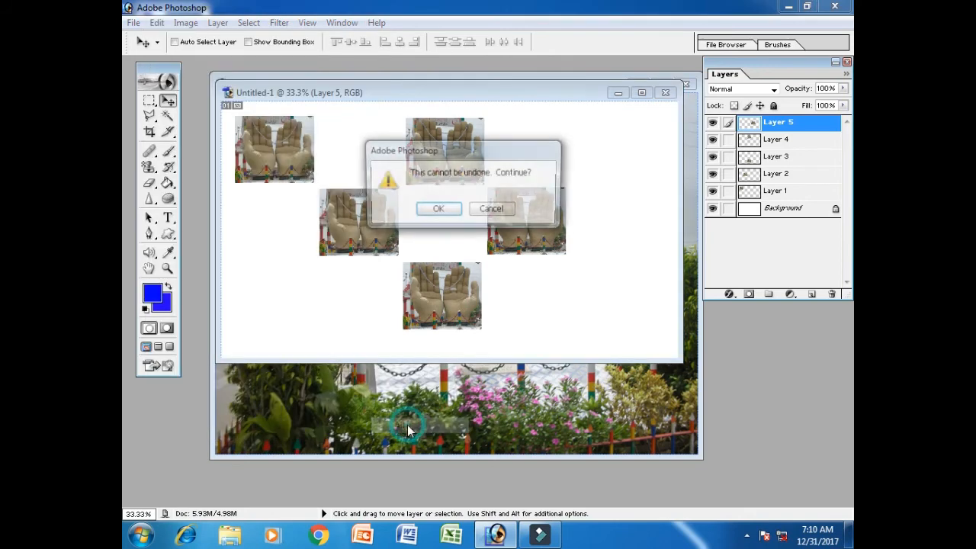
{"action": "left_click", "coordinate": [438, 211]}
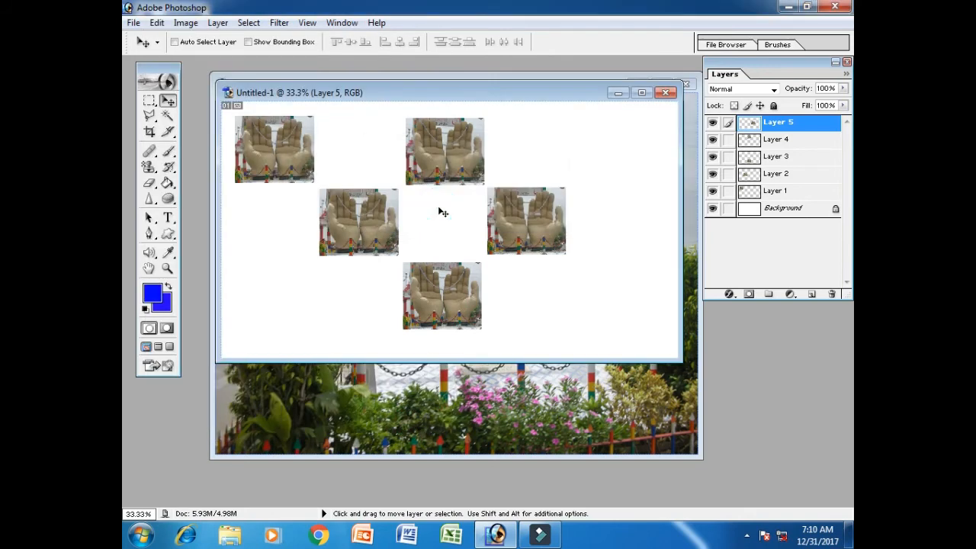
Step: Review the Color Settings, checking the RGB color management policy and Spot dot gain options, and cancel without changes
{"action": "left_click", "coordinate": [156, 23]}
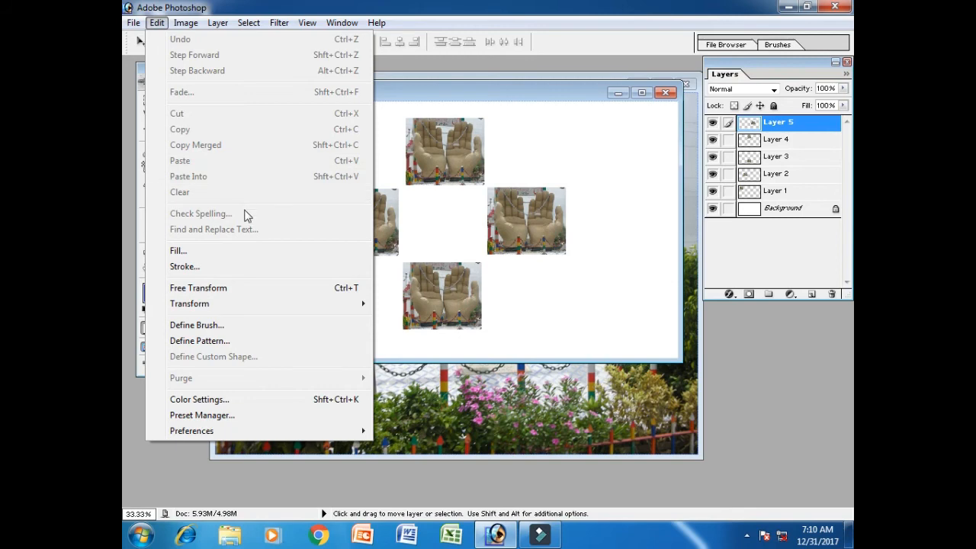
{"action": "left_click", "coordinate": [213, 401]}
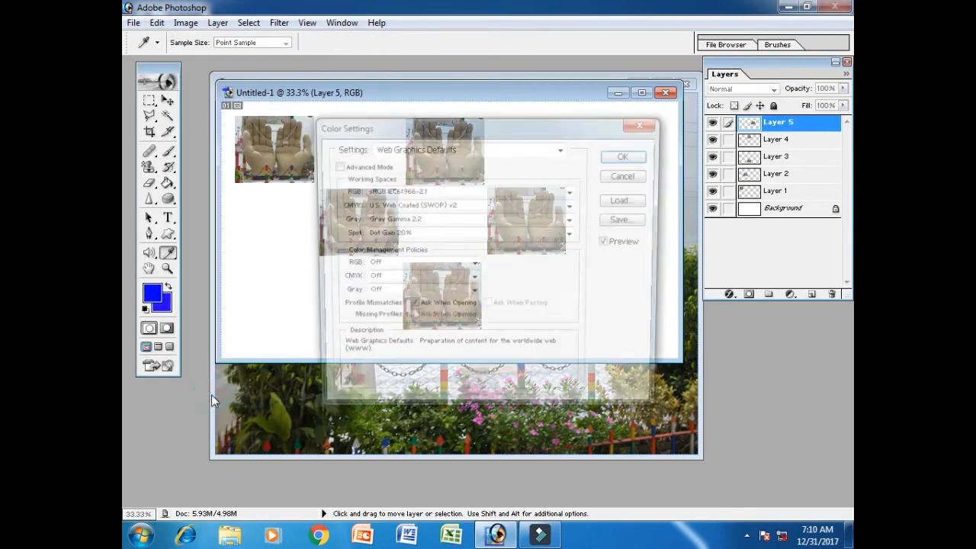
{"action": "left_click_drag", "start_coordinate": [455, 116], "coordinate": [453, 87]}
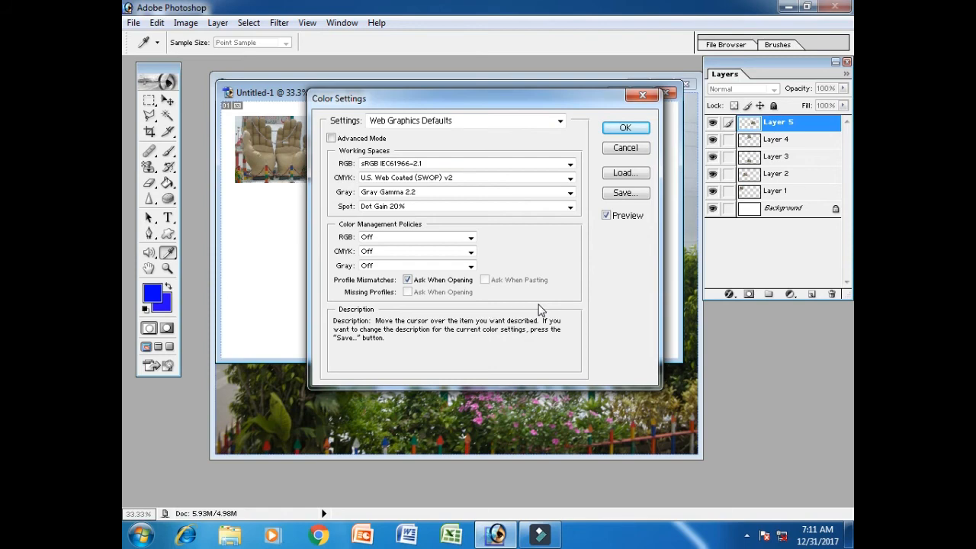
{"action": "left_click", "coordinate": [415, 237]}
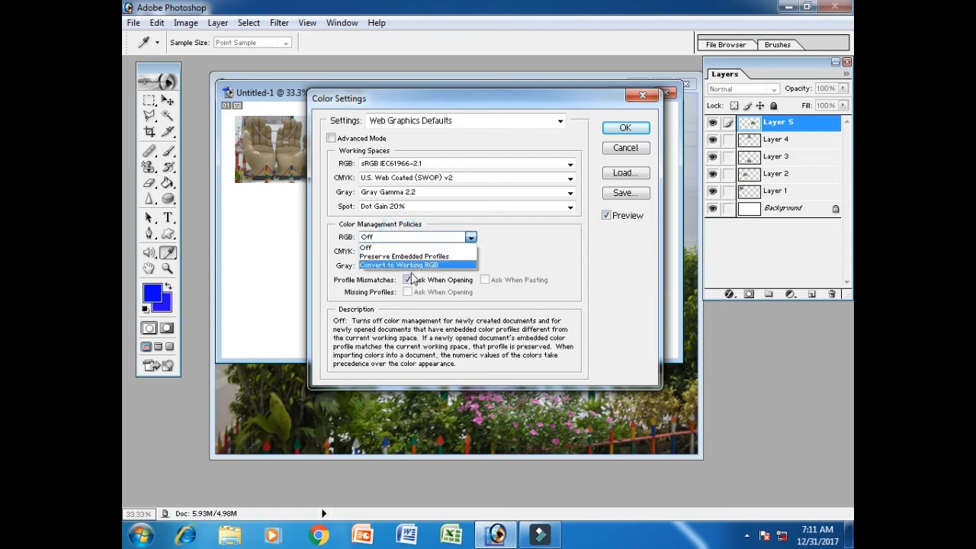
{"action": "left_click", "coordinate": [593, 289]}
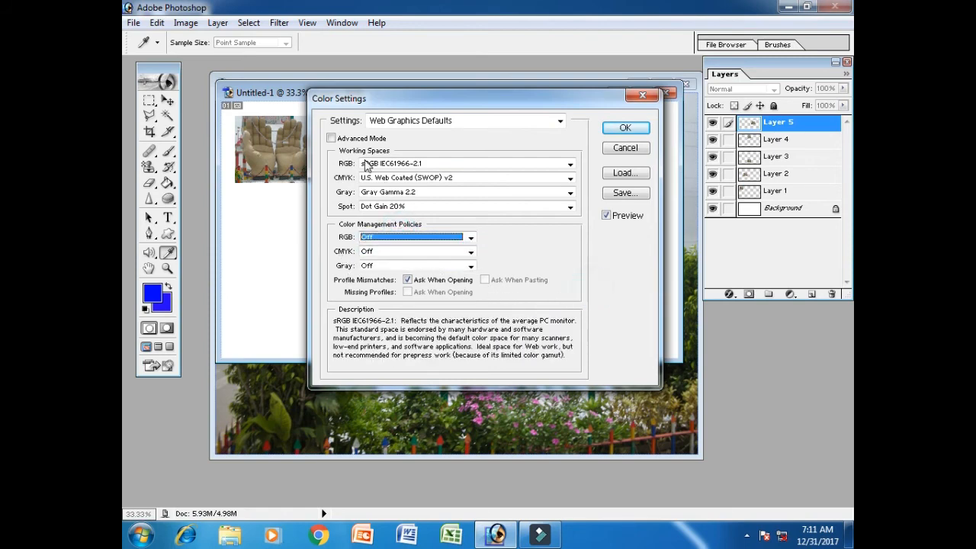
{"action": "left_click", "coordinate": [394, 207]}
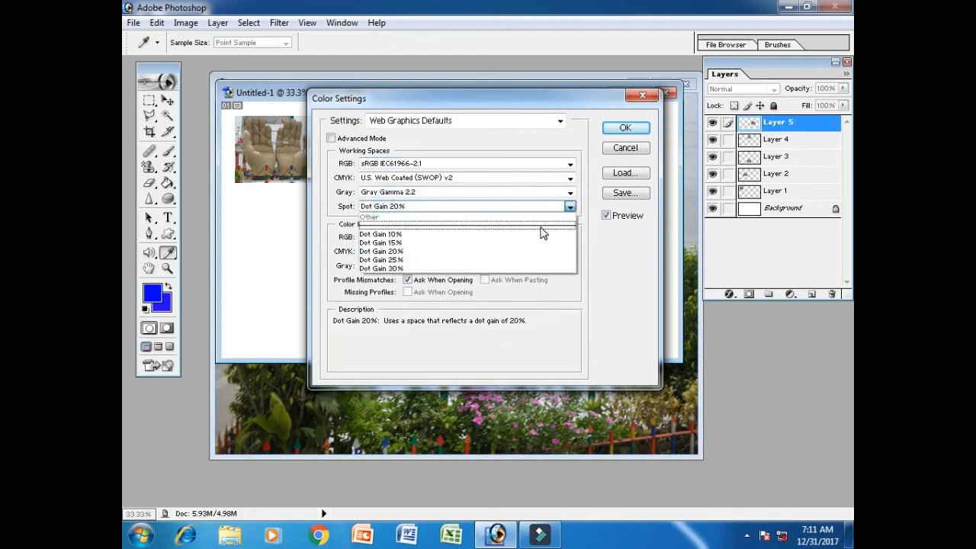
{"action": "left_click", "coordinate": [622, 293]}
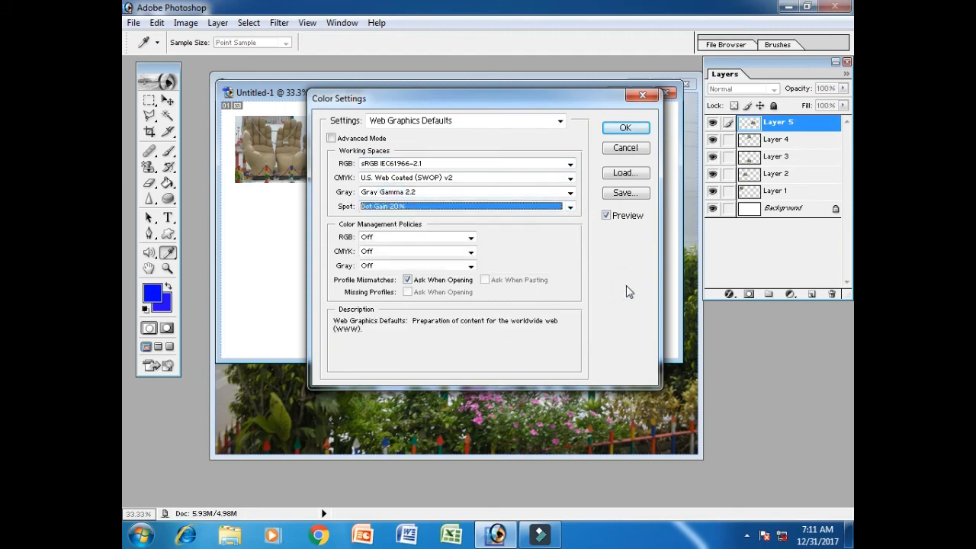
{"action": "left_click", "coordinate": [618, 146]}
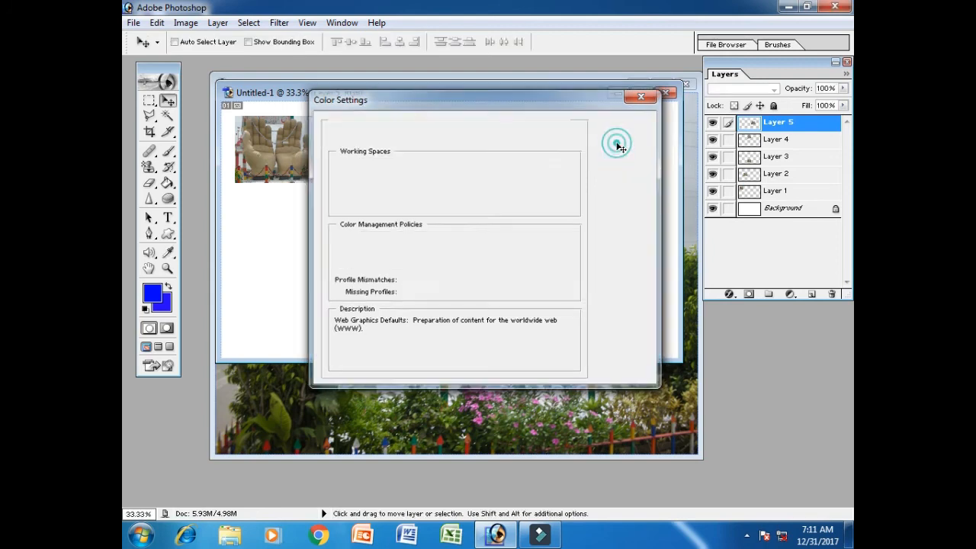
Step: Load the Wet Media Brushes set into the brush presets in the Preset Manager
{"action": "left_click", "coordinate": [156, 22]}
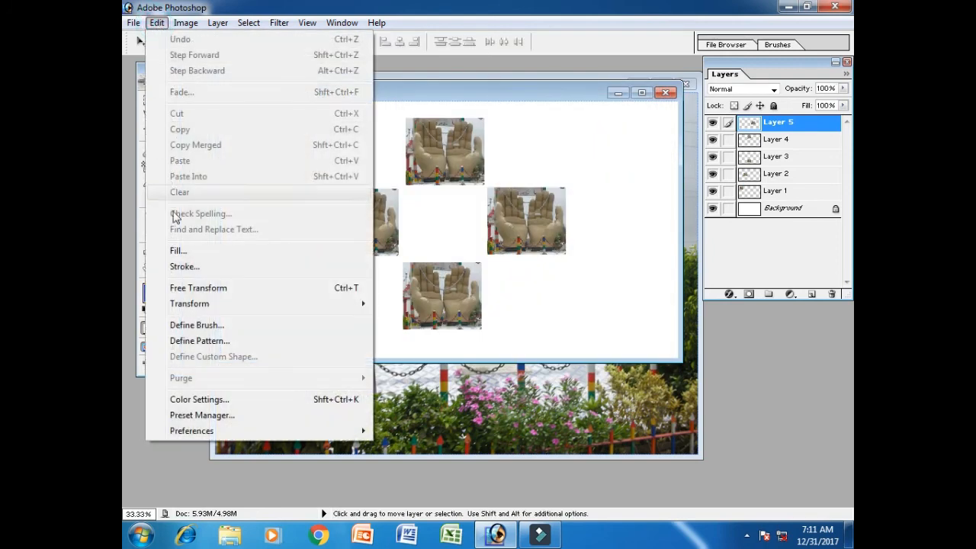
{"action": "left_click", "coordinate": [236, 416]}
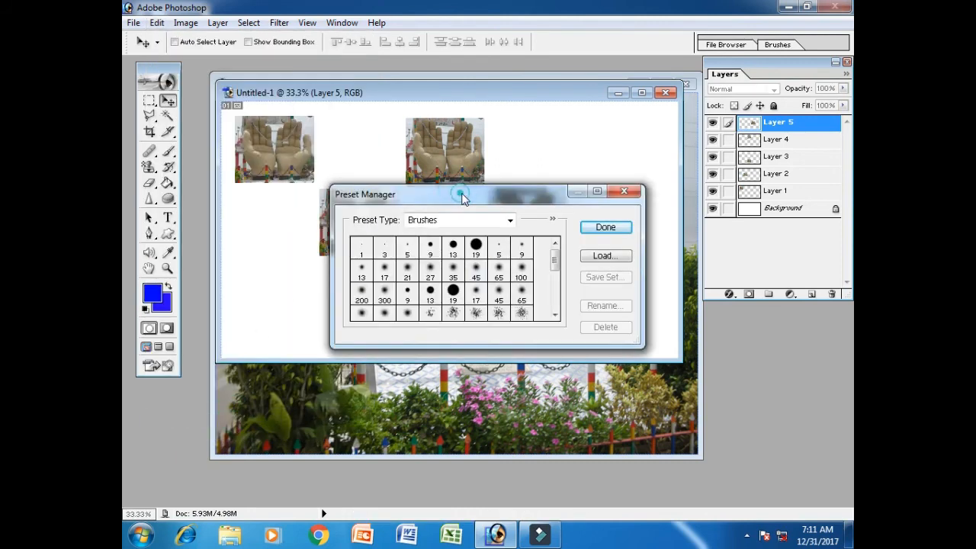
{"action": "left_click_drag", "start_coordinate": [459, 191], "coordinate": [489, 104]}
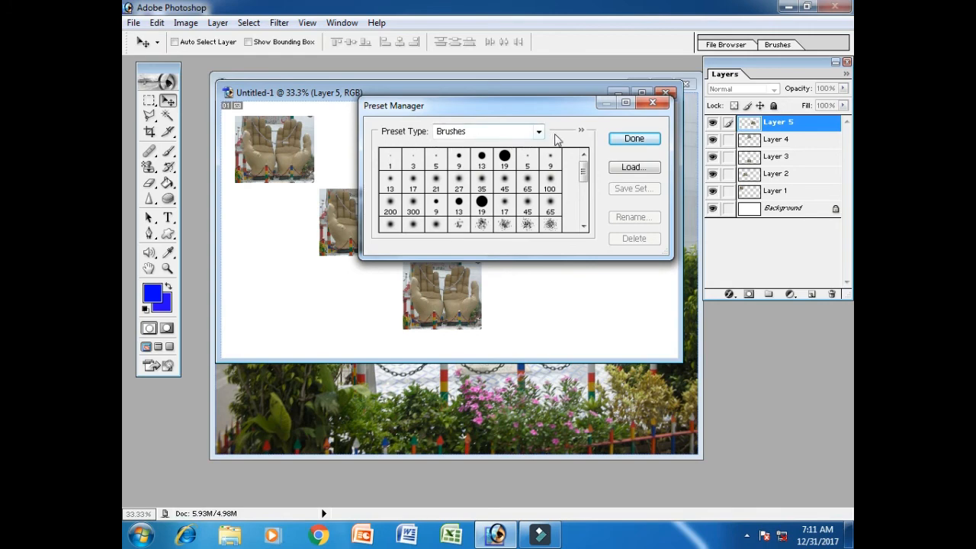
{"action": "mouse_move", "coordinate": [584, 169]}
{"action": "left_mouse_down"}
{"action": "mouse_move", "coordinate": [587, 227]}
{"action": "mouse_move", "coordinate": [584, 160]}
{"action": "left_mouse_up"}
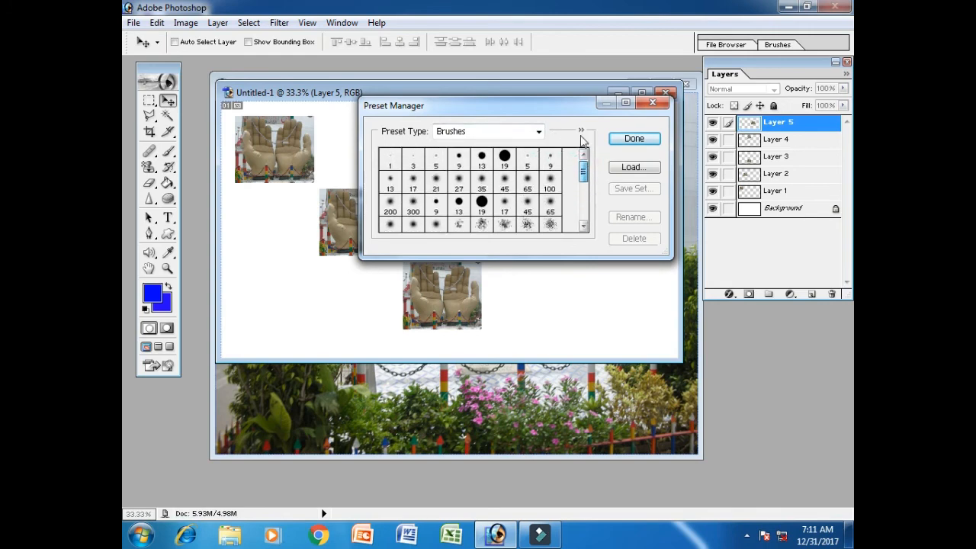
{"action": "left_click", "coordinate": [634, 167]}
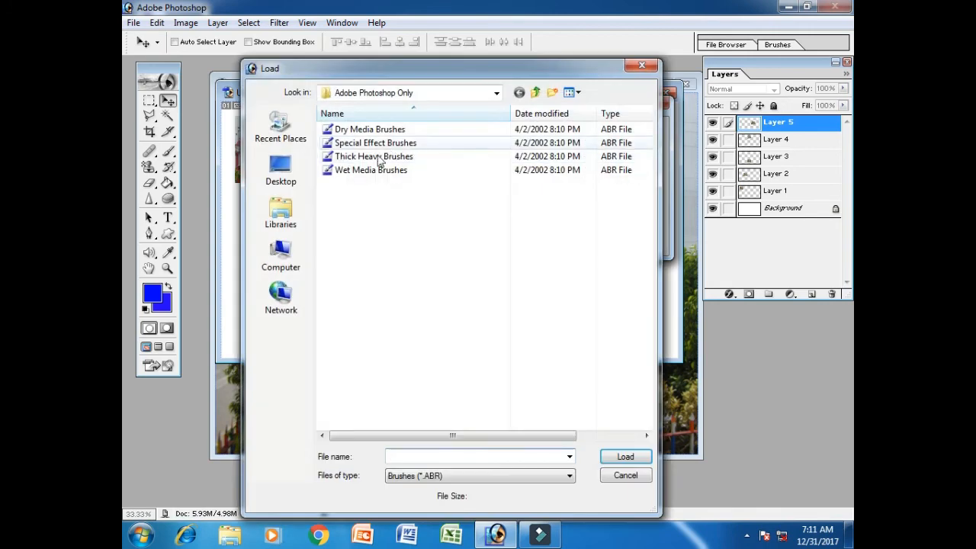
{"action": "left_click", "coordinate": [393, 171]}
{"action": "left_click", "coordinate": [625, 457]}
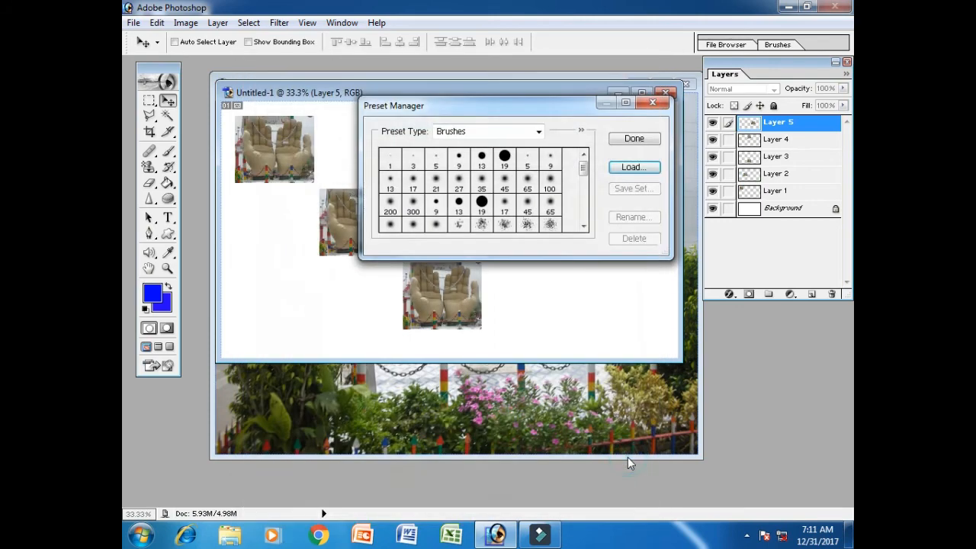
{"action": "mouse_move", "coordinate": [583, 169]}
{"action": "left_mouse_down"}
{"action": "mouse_move", "coordinate": [584, 222]}
{"action": "mouse_move", "coordinate": [589, 171]}
{"action": "left_mouse_up"}
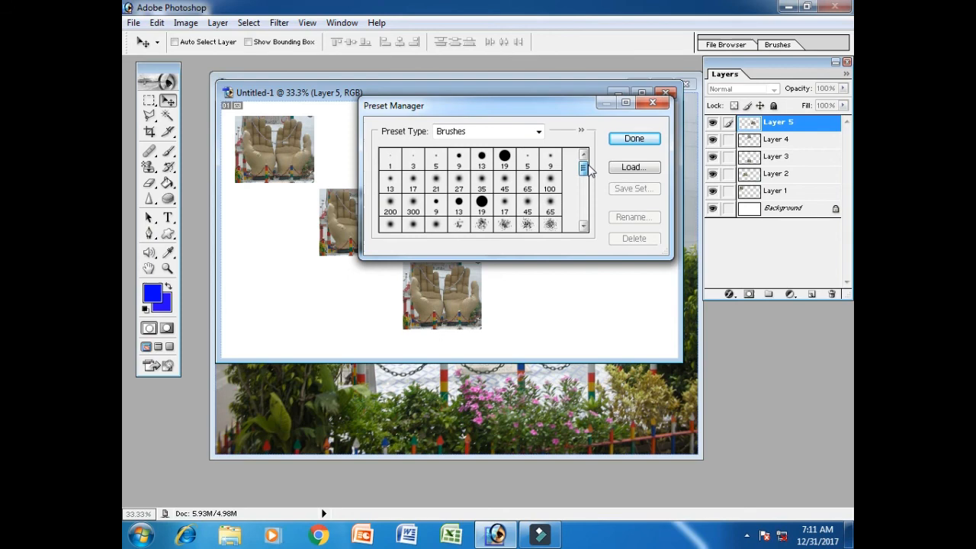
Step: Load the Web Hues color set into the swatch presets and look through the swatches
{"action": "left_click", "coordinate": [492, 135]}
{"action": "left_click", "coordinate": [490, 157]}
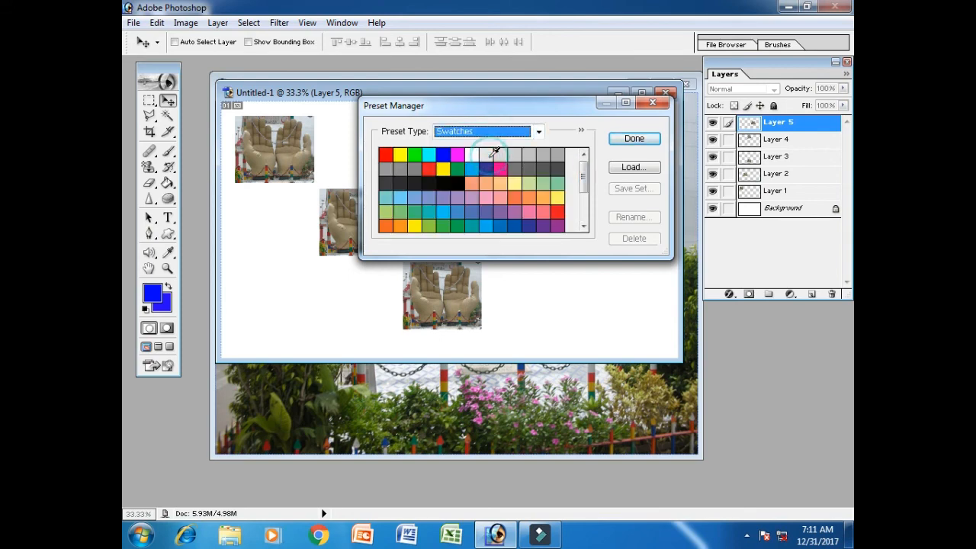
{"action": "mouse_move", "coordinate": [584, 180]}
{"action": "left_mouse_down"}
{"action": "mouse_move", "coordinate": [583, 206]}
{"action": "mouse_move", "coordinate": [583, 165]}
{"action": "left_mouse_up"}
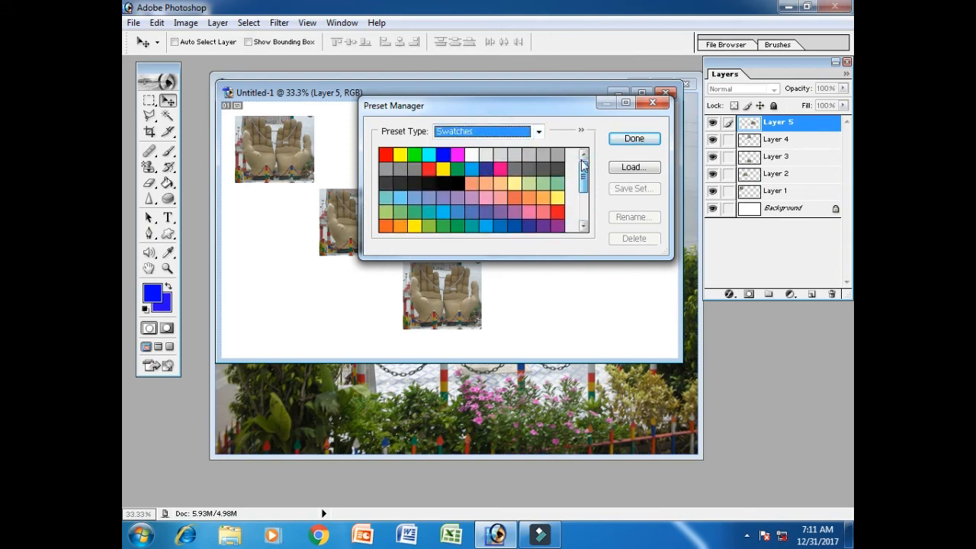
{"action": "left_click", "coordinate": [633, 168]}
{"action": "left_click", "coordinate": [355, 183]}
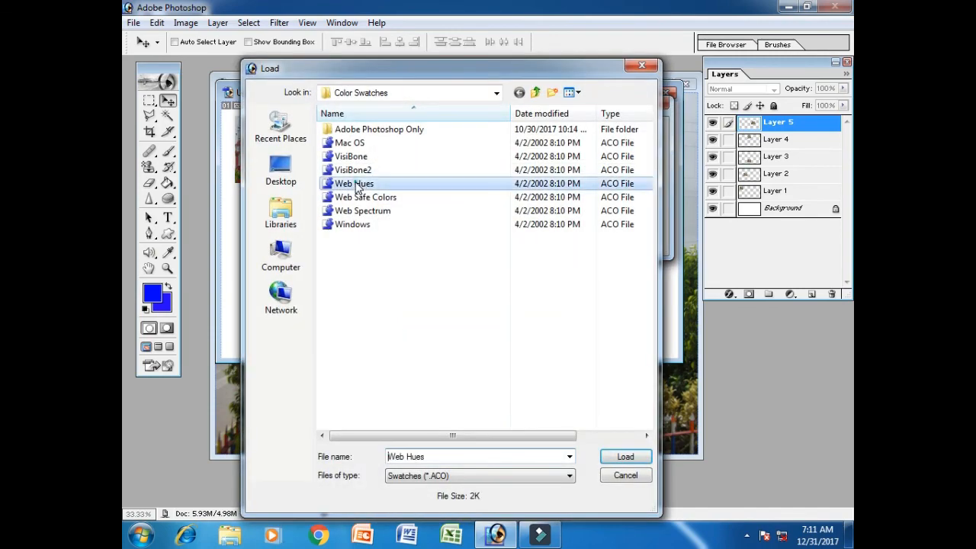
{"action": "left_click", "coordinate": [625, 457]}
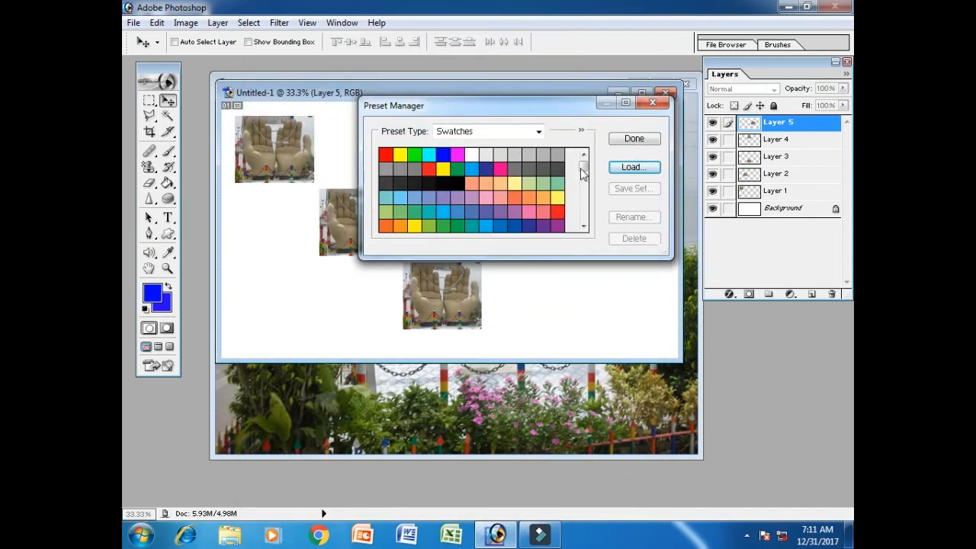
{"action": "left_click_drag", "start_coordinate": [585, 172], "coordinate": [584, 217]}
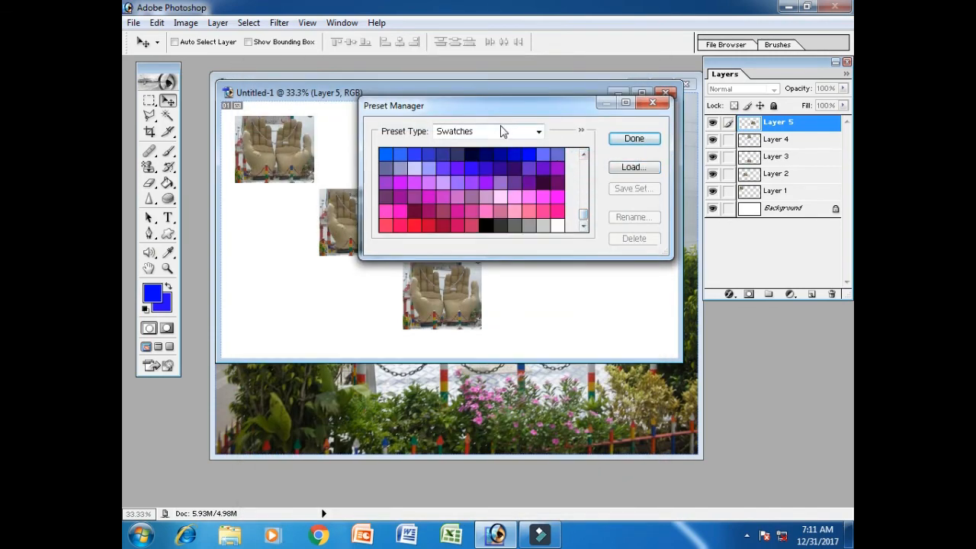
Step: Load the Spectrums set into the gradient presets
{"action": "left_click", "coordinate": [500, 131]}
{"action": "left_click", "coordinate": [486, 169]}
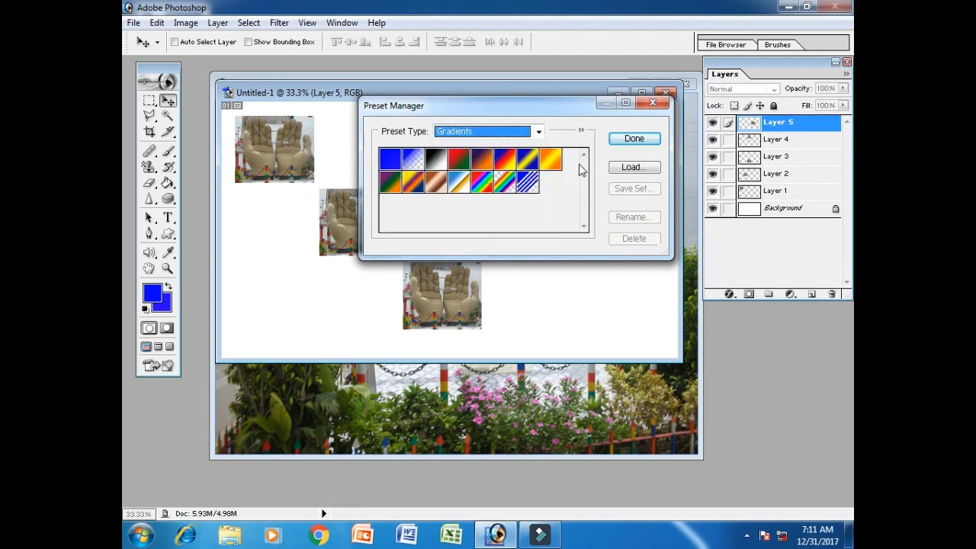
{"action": "left_click", "coordinate": [632, 169]}
{"action": "left_click", "coordinate": [357, 225]}
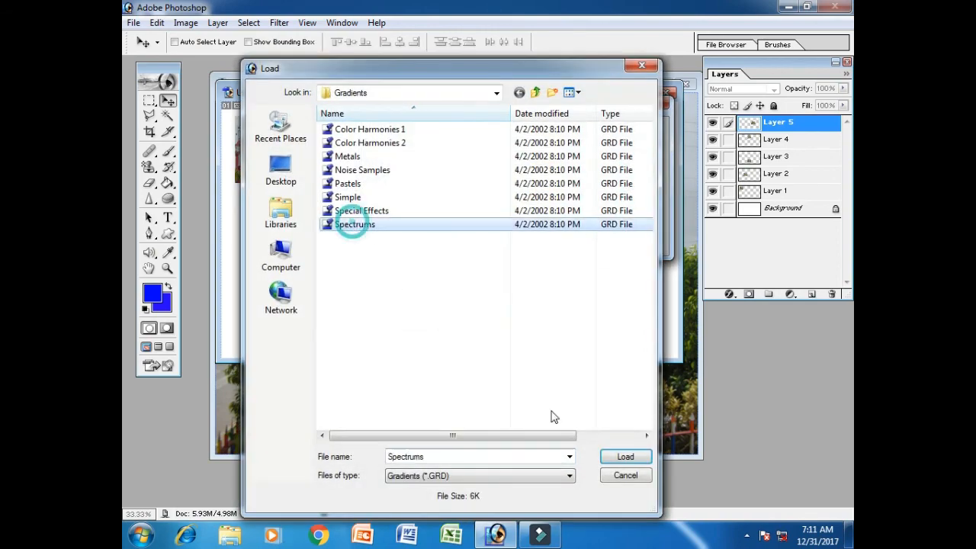
{"action": "left_click", "coordinate": [628, 461]}
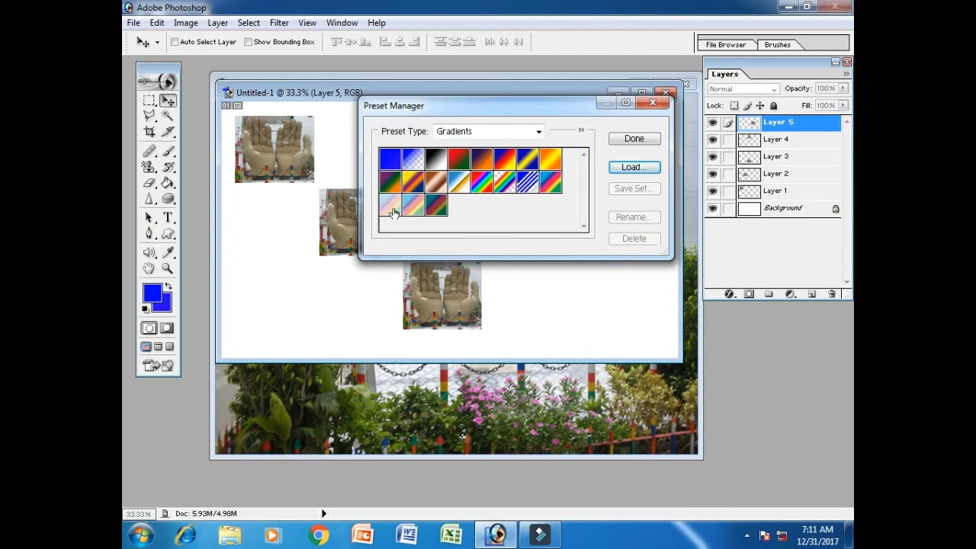
Step: Look through the custom shape presets, load the Nature Patterns set into the pattern presets and close the Preset Manager
{"action": "left_click", "coordinate": [526, 131]}
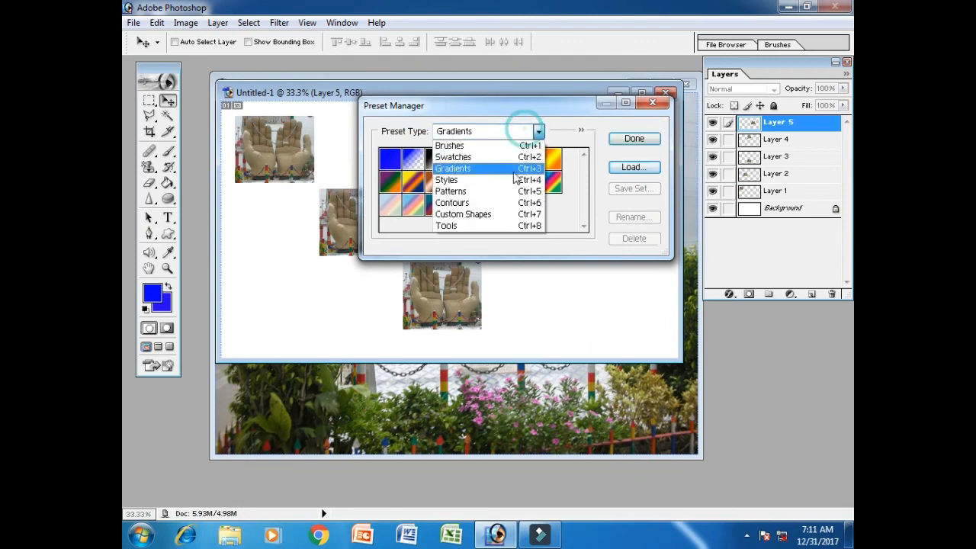
{"action": "left_click", "coordinate": [485, 215]}
{"action": "left_click_drag", "start_coordinate": [583, 167], "coordinate": [581, 226]}
{"action": "left_click", "coordinate": [538, 131]}
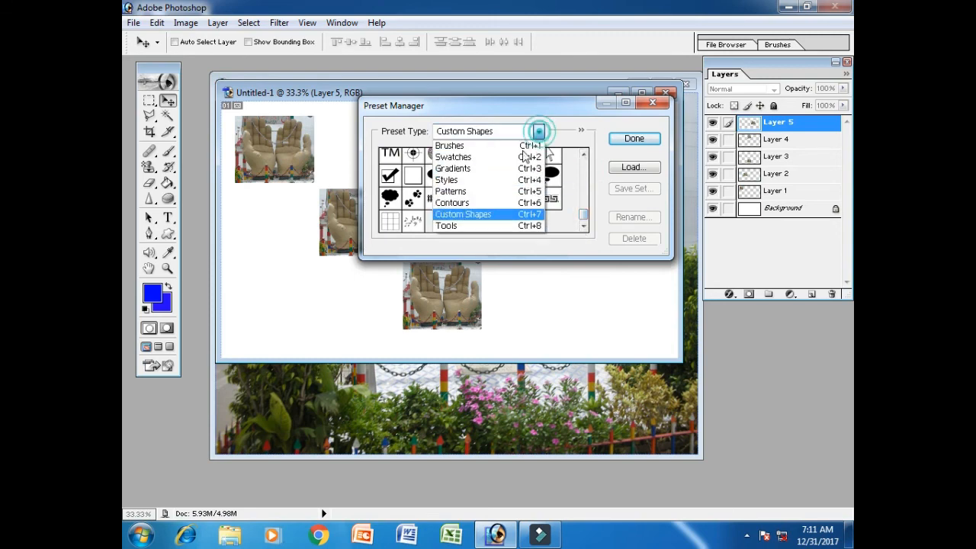
{"action": "left_click", "coordinate": [507, 193]}
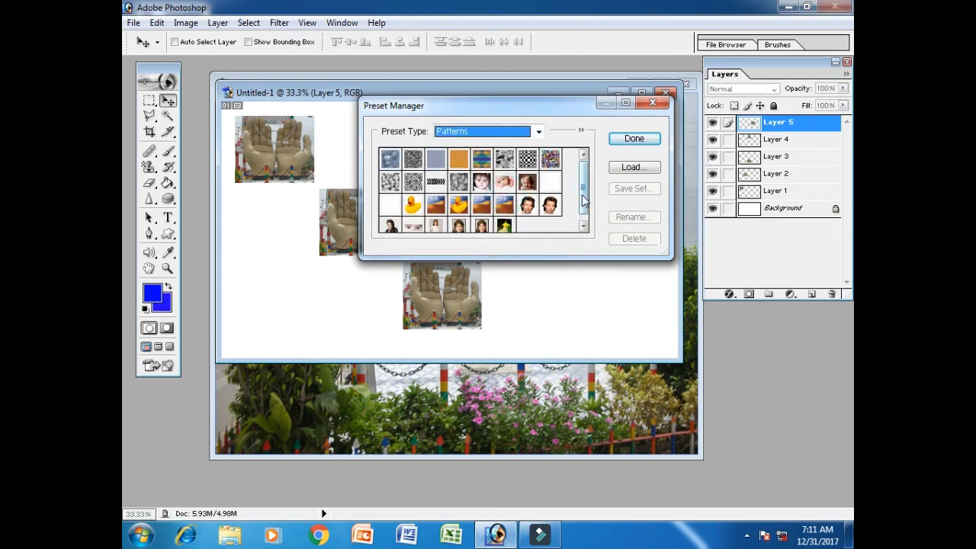
{"action": "left_click_drag", "start_coordinate": [583, 199], "coordinate": [583, 206]}
{"action": "left_click", "coordinate": [639, 169]}
{"action": "left_click", "coordinate": [385, 169]}
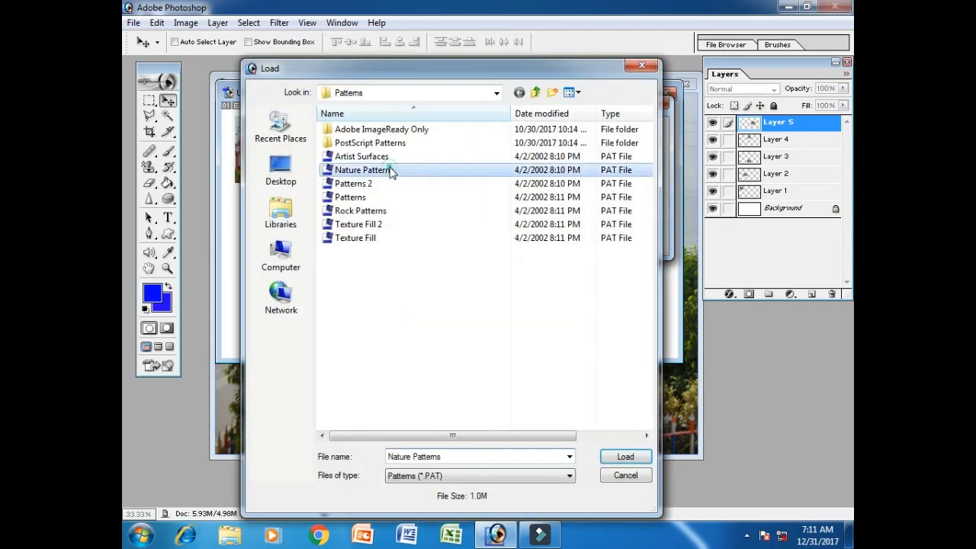
{"action": "left_click", "coordinate": [639, 457]}
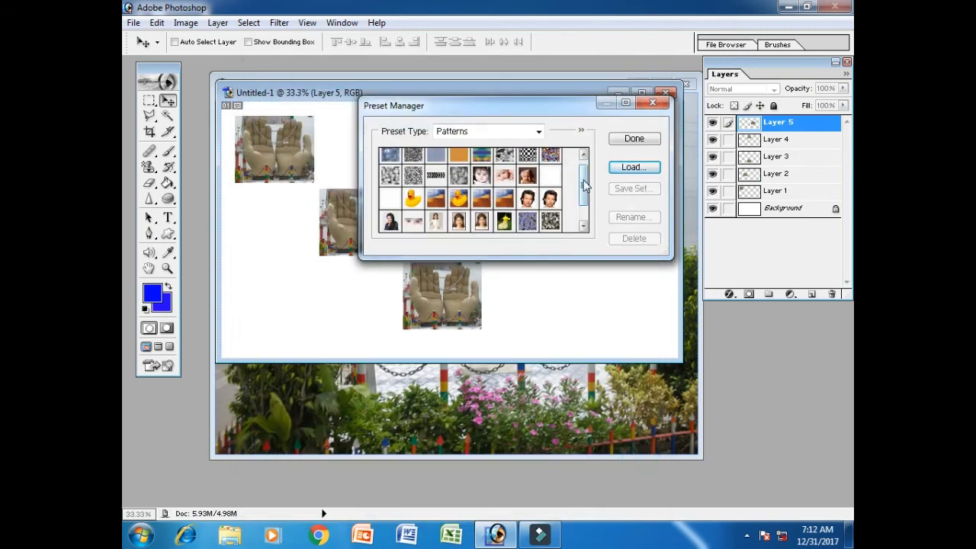
{"action": "left_click_drag", "start_coordinate": [583, 179], "coordinate": [584, 221]}
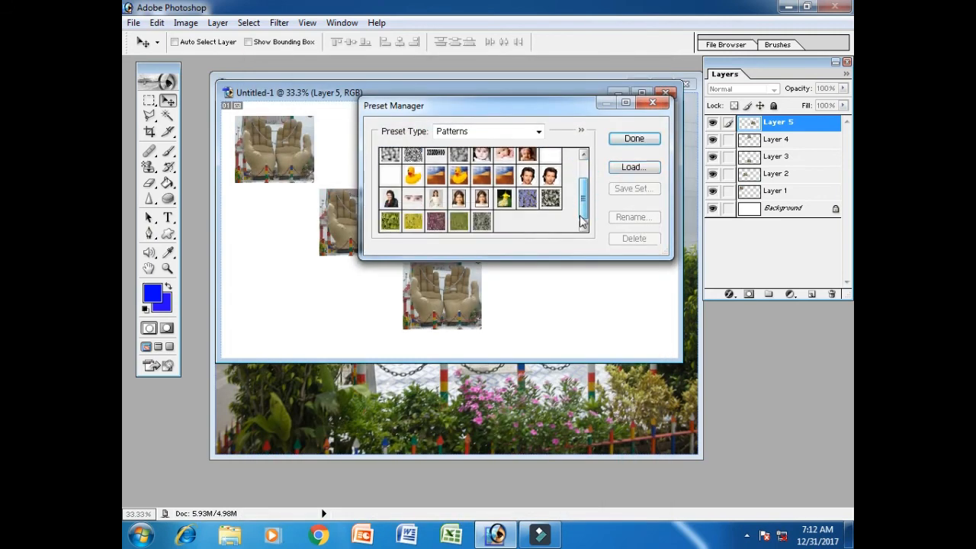
{"action": "left_click", "coordinate": [652, 102]}
Step: Open the General preferences and look through the available Redo Key choices
{"action": "left_click", "coordinate": [156, 23]}
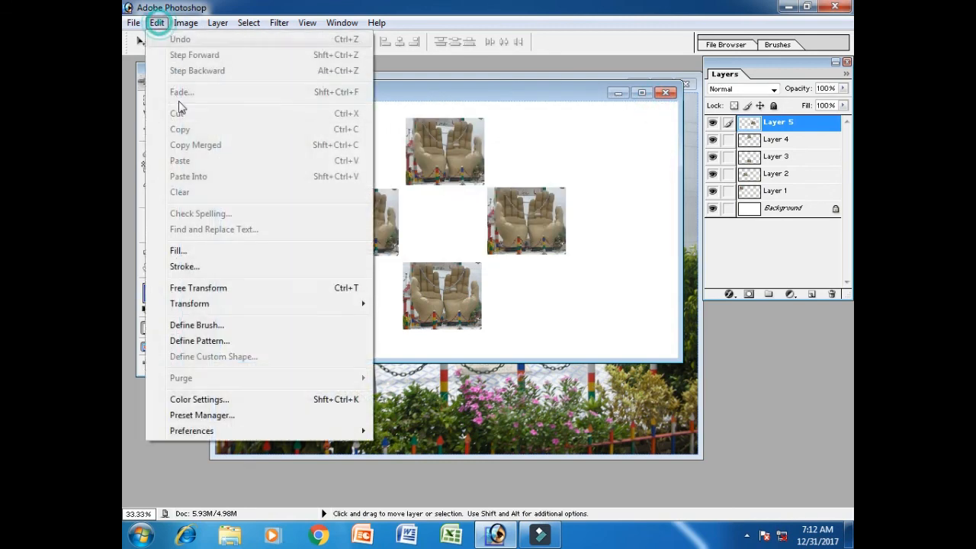
{"action": "mouse_move", "coordinate": [192, 434]}
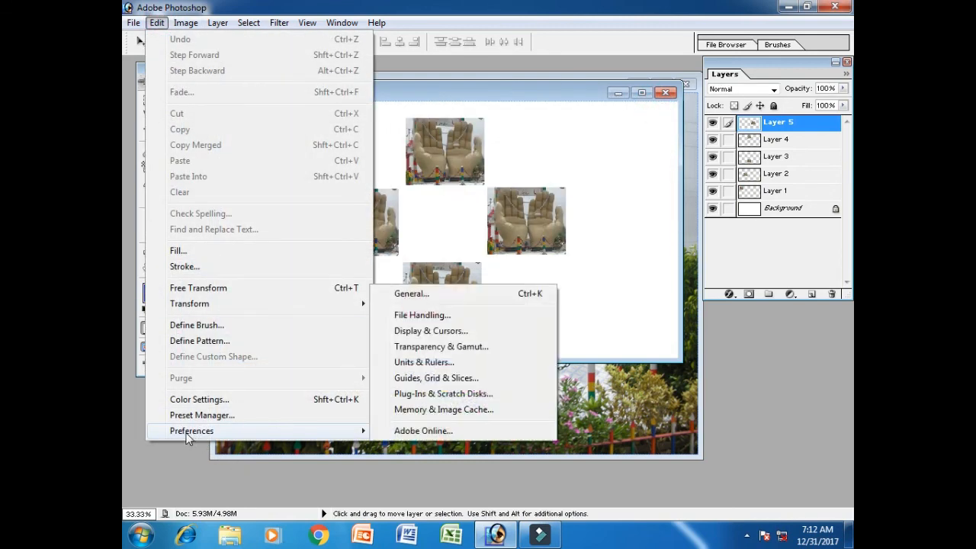
{"action": "left_click", "coordinate": [445, 300]}
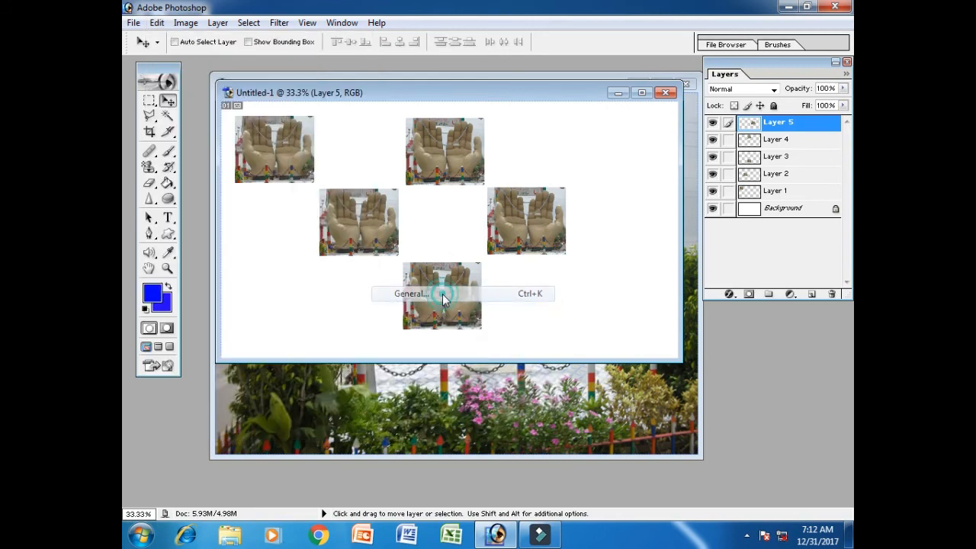
{"action": "left_click_drag", "start_coordinate": [443, 112], "coordinate": [388, 106]}
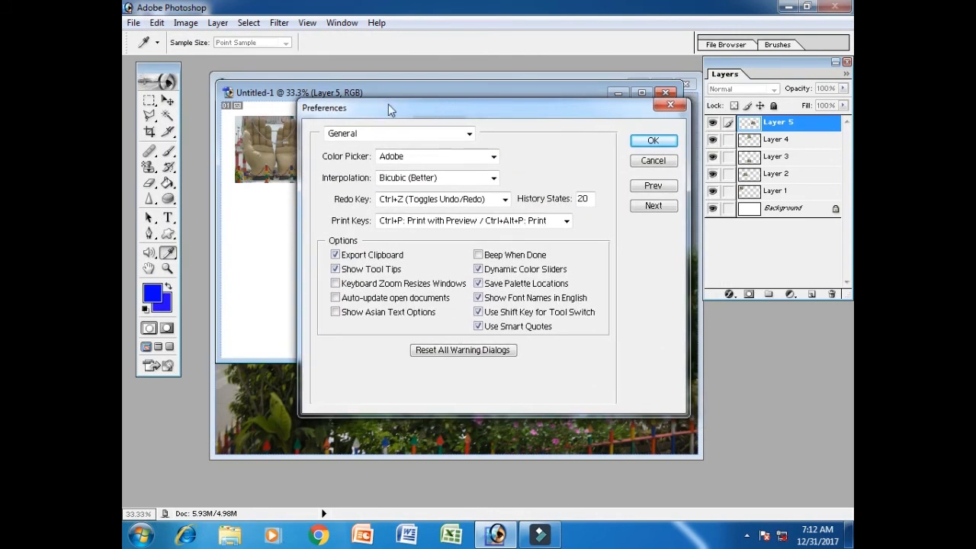
{"action": "left_click", "coordinate": [398, 203]}
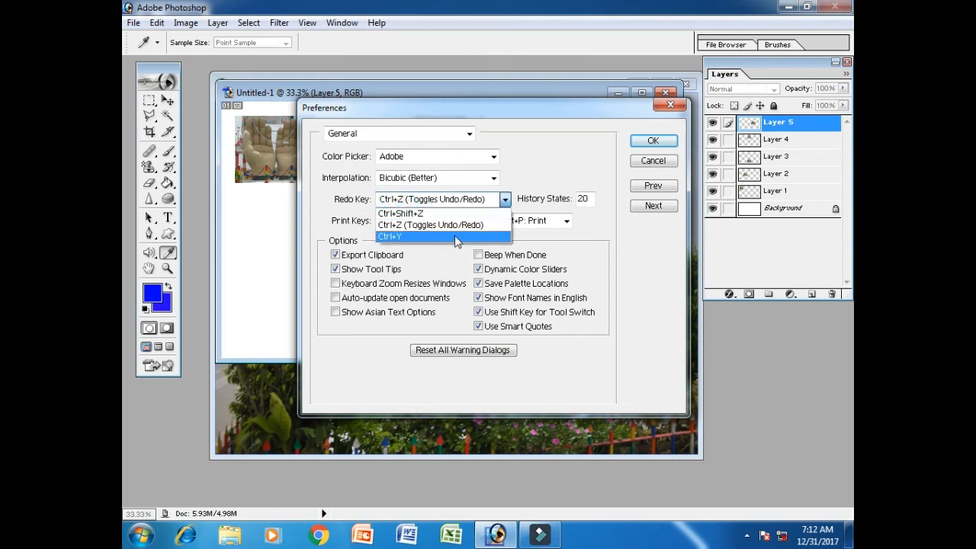
{"action": "left_click", "coordinate": [345, 176]}
Step: Review the Color Picker and Interpolation choices in the General preferences and leave the dialog without applying changes
{"action": "left_click", "coordinate": [404, 156]}
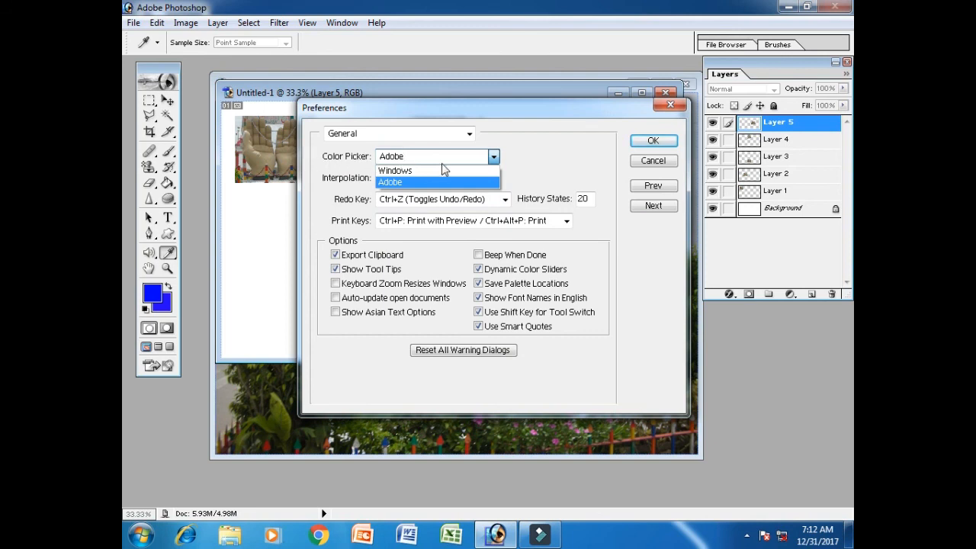
{"action": "left_click", "coordinate": [340, 197]}
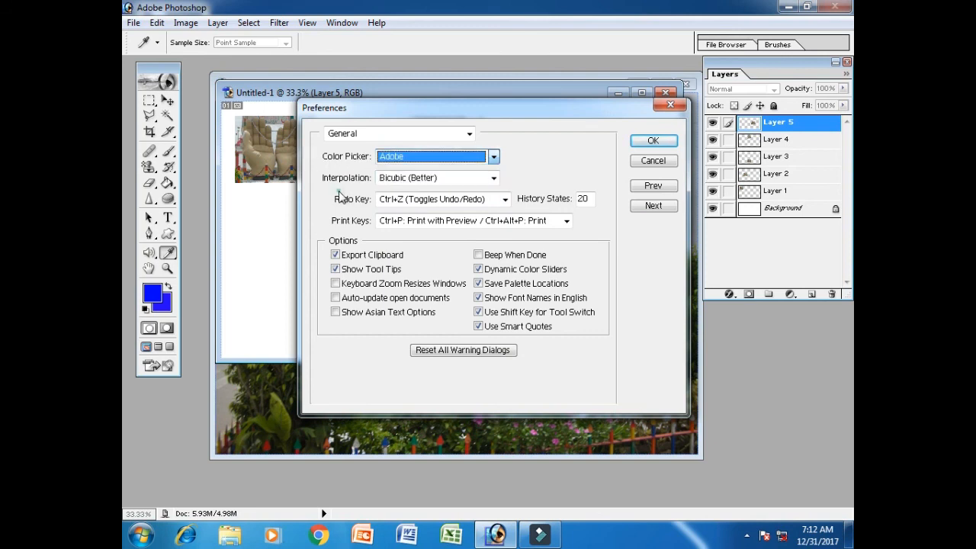
{"action": "left_click", "coordinate": [433, 178]}
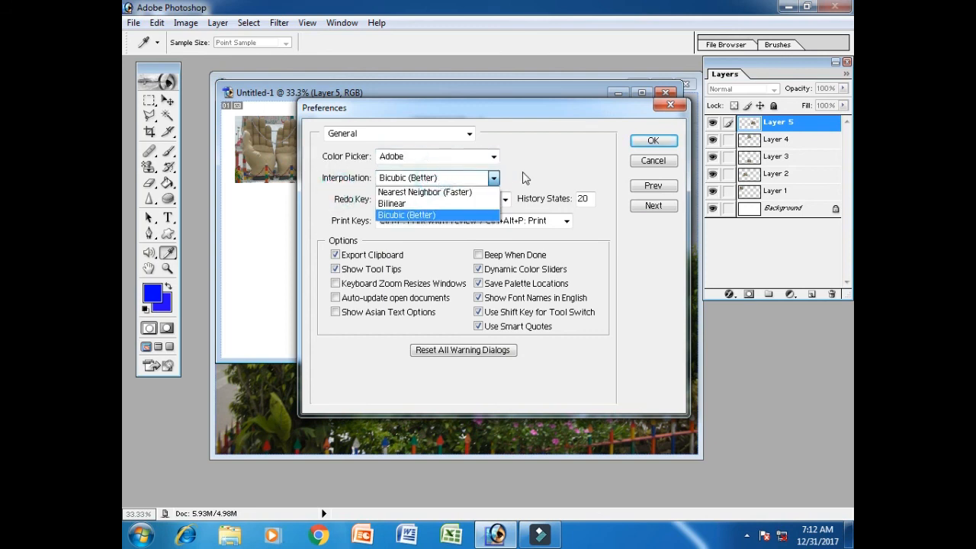
{"action": "left_click", "coordinate": [556, 157]}
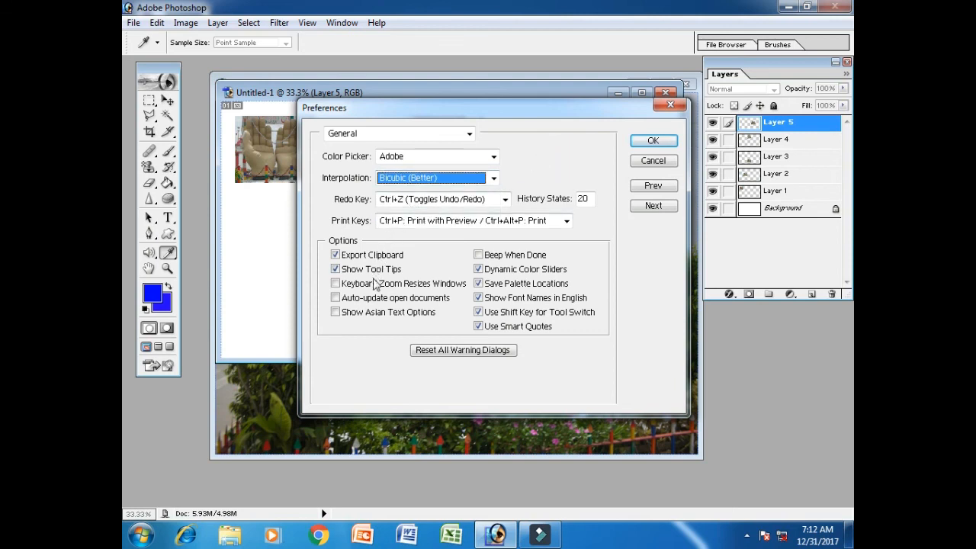
{"action": "left_click", "coordinate": [653, 161]}
{"action": "key", "text": "v"}
{"action": "left_click", "coordinate": [156, 22]}
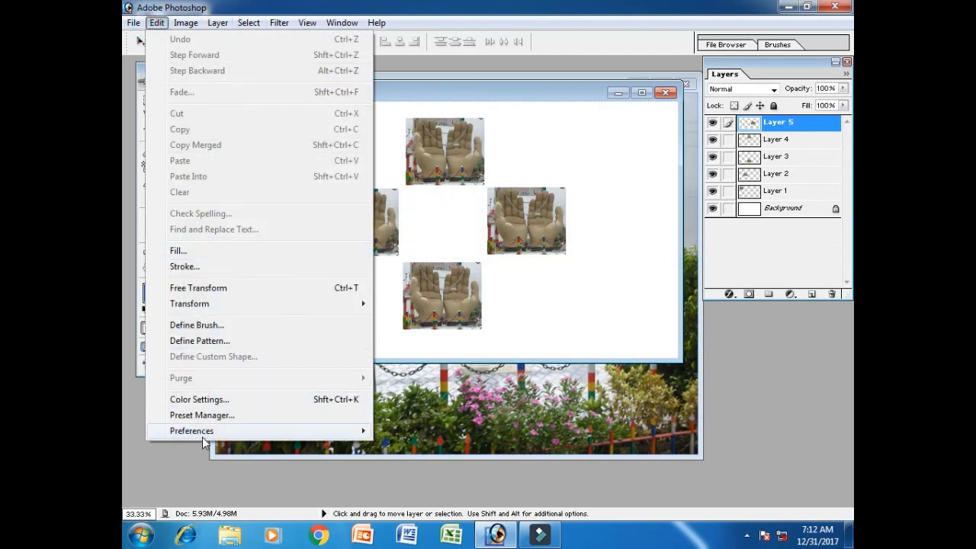
{"action": "mouse_move", "coordinate": [205, 436]}
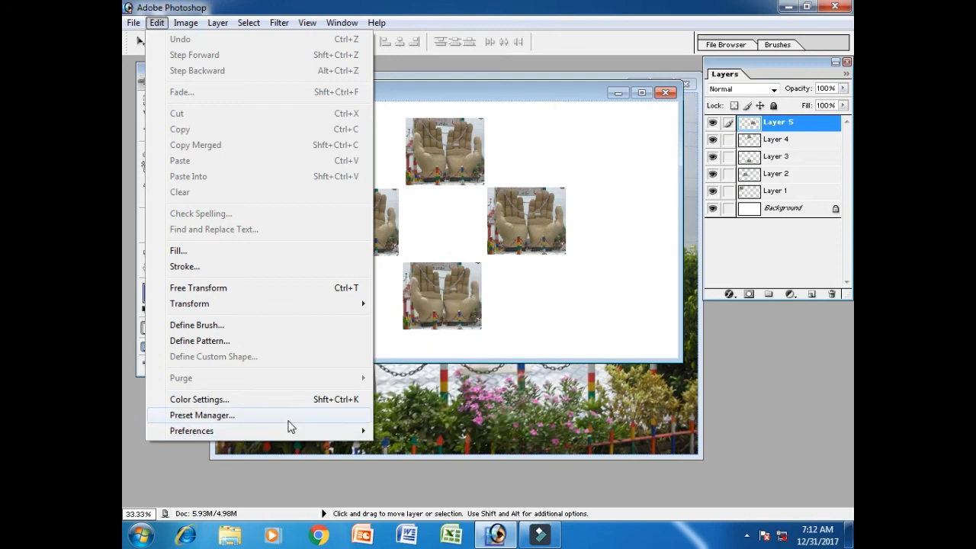
{"action": "left_click", "coordinate": [550, 150]}
Step: Close the Untitled-1 document without saving its changes and close the 28184739.jpg image
{"action": "left_click", "coordinate": [665, 93]}
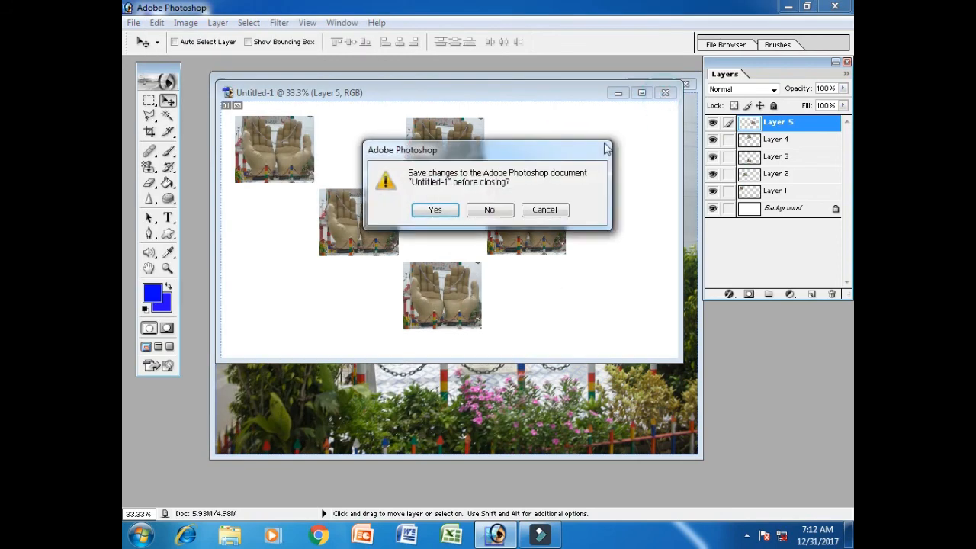
{"action": "left_click", "coordinate": [489, 211]}
{"action": "left_click", "coordinate": [685, 86]}
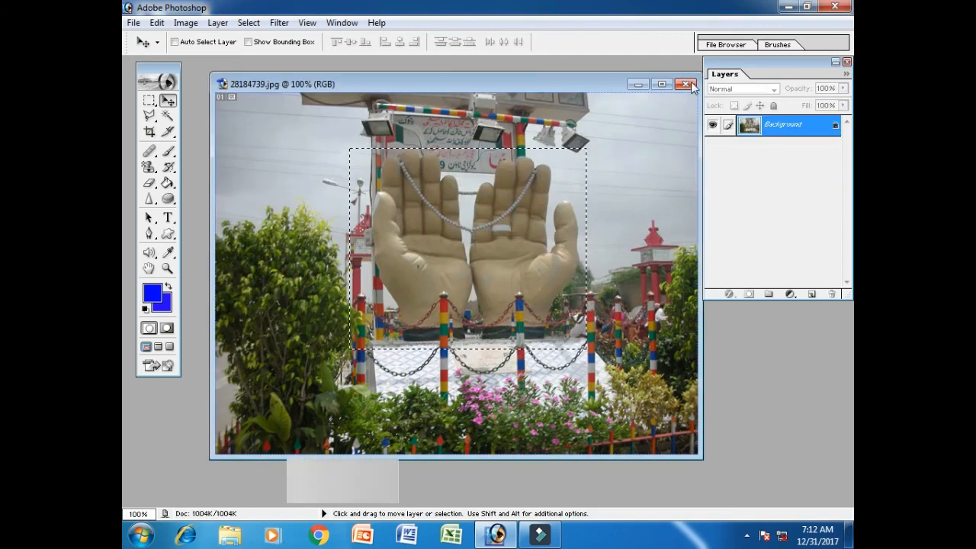